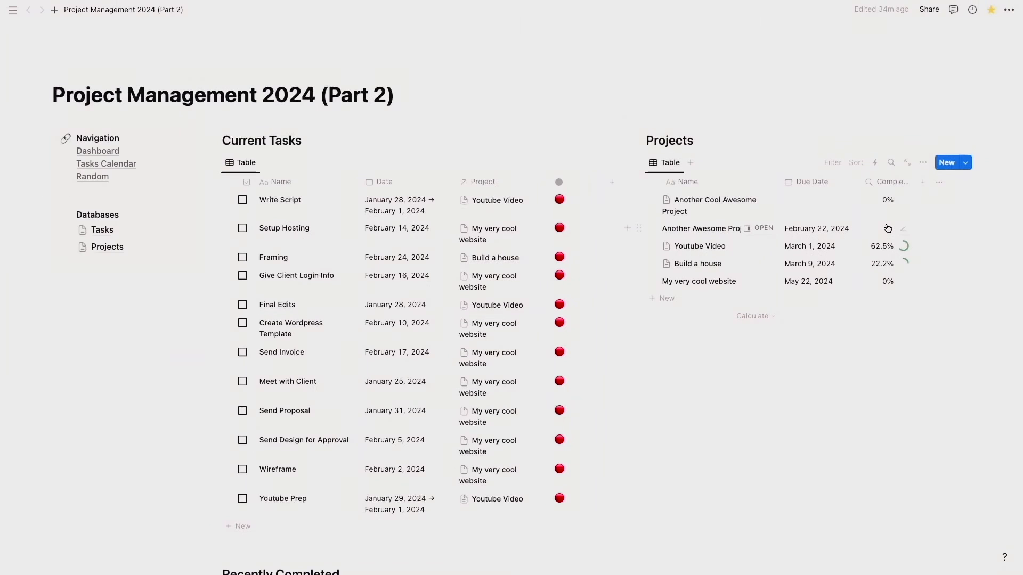
# - Open the Youtube Video project as a full page and enlarge the page display
pyautogui.click(512, 283)
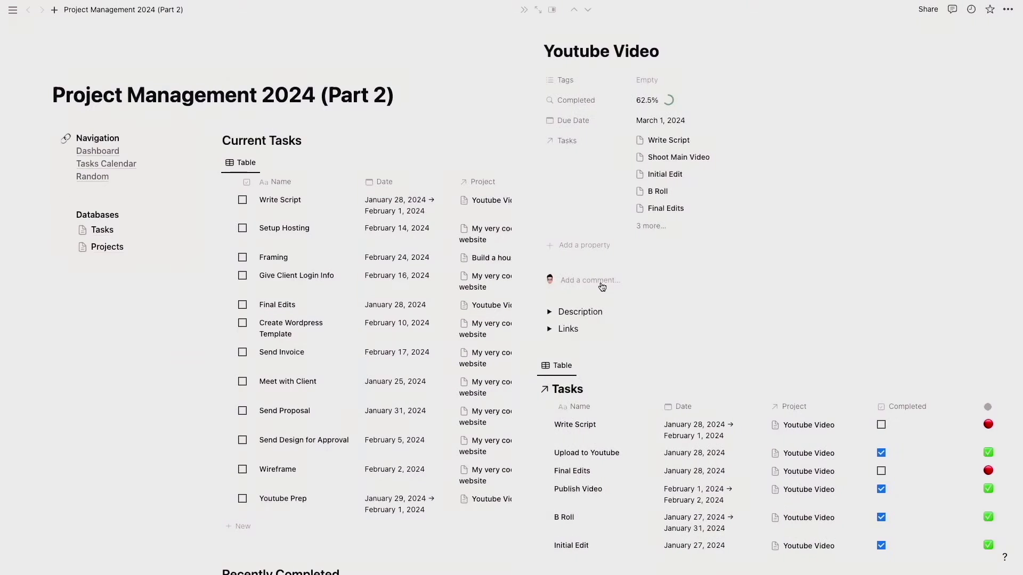
pyautogui.press('super+Return')
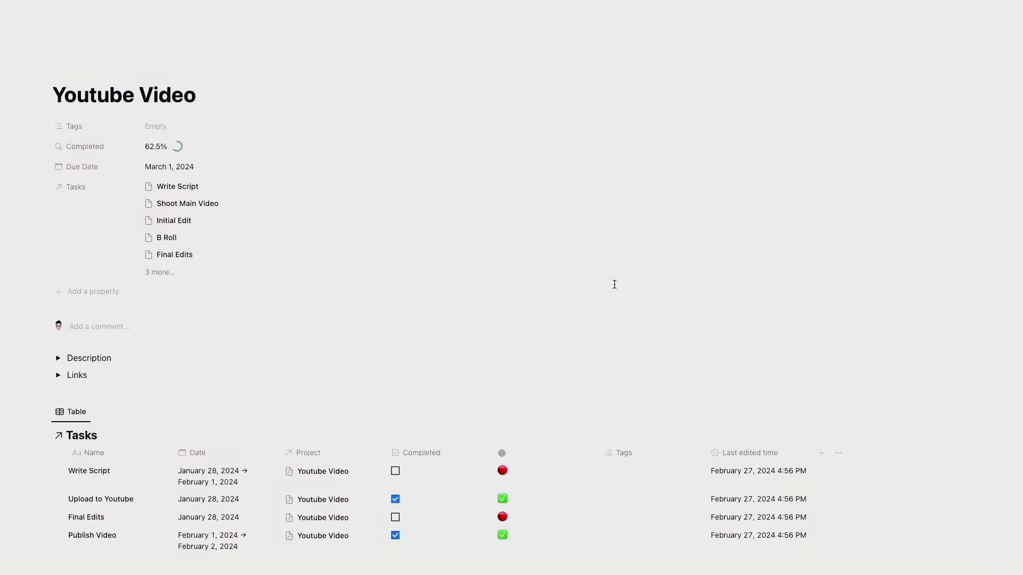
pyautogui.press('super+plus')
pyautogui.press('super+plus')
pyautogui.press('super+plus')
pyautogui.press('super+plus')
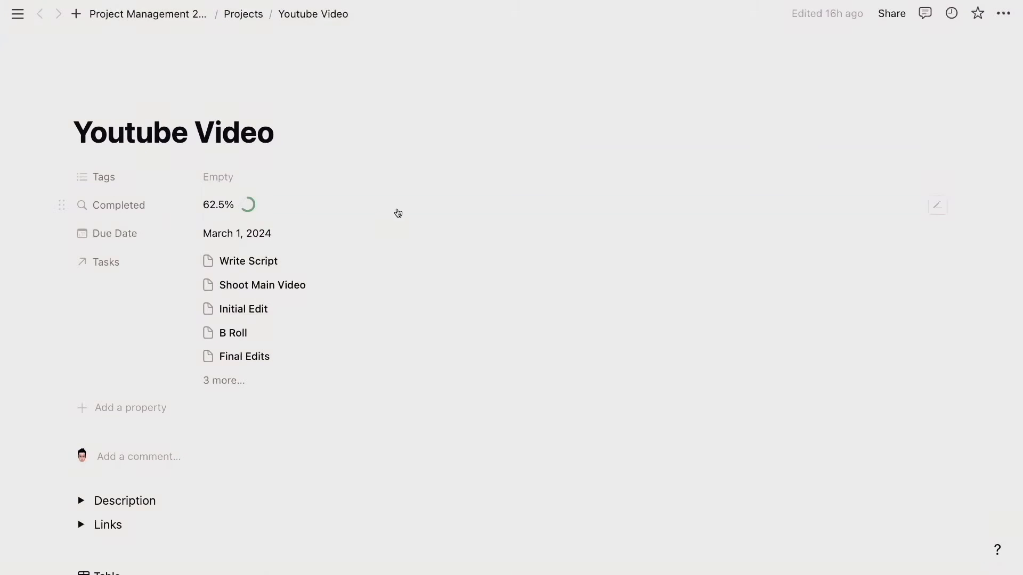
# - Examine the Youtube Video page's Completed rollup configuration and the checked tasks in its Tasks table
pyautogui.scroll(-10, 398, 213)
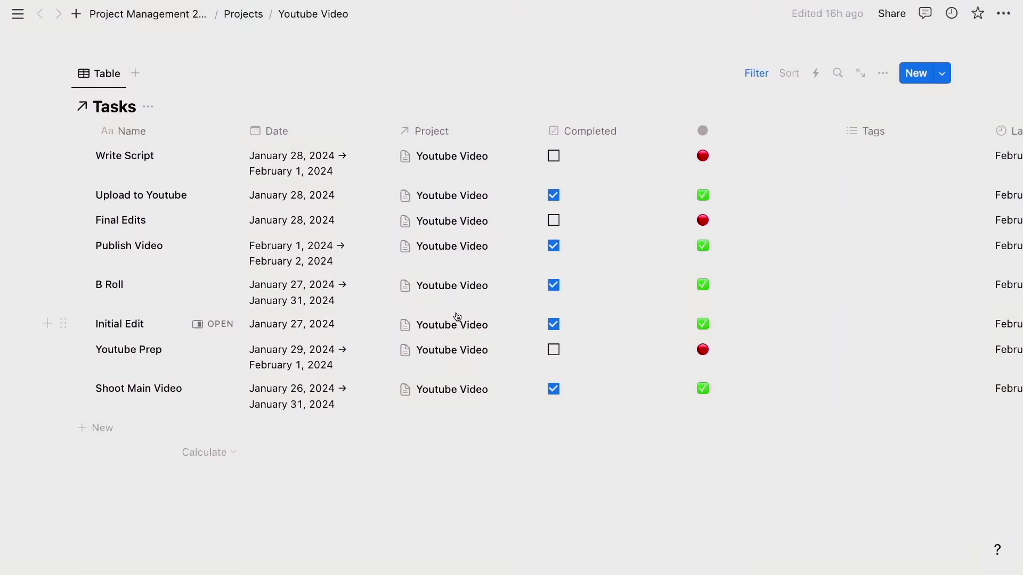
pyautogui.scroll(9, 417, 331)
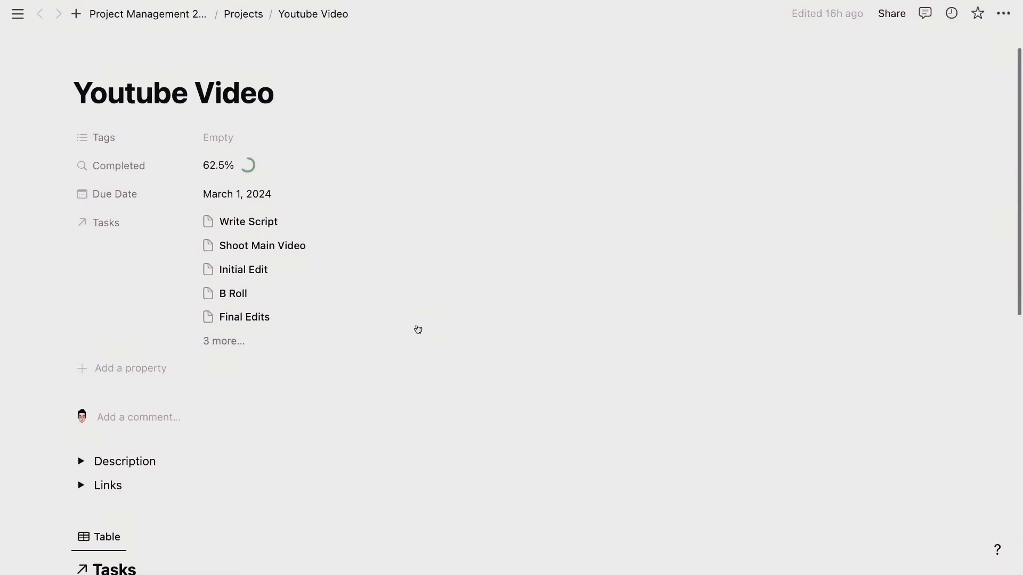
pyautogui.scroll(2, 418, 329)
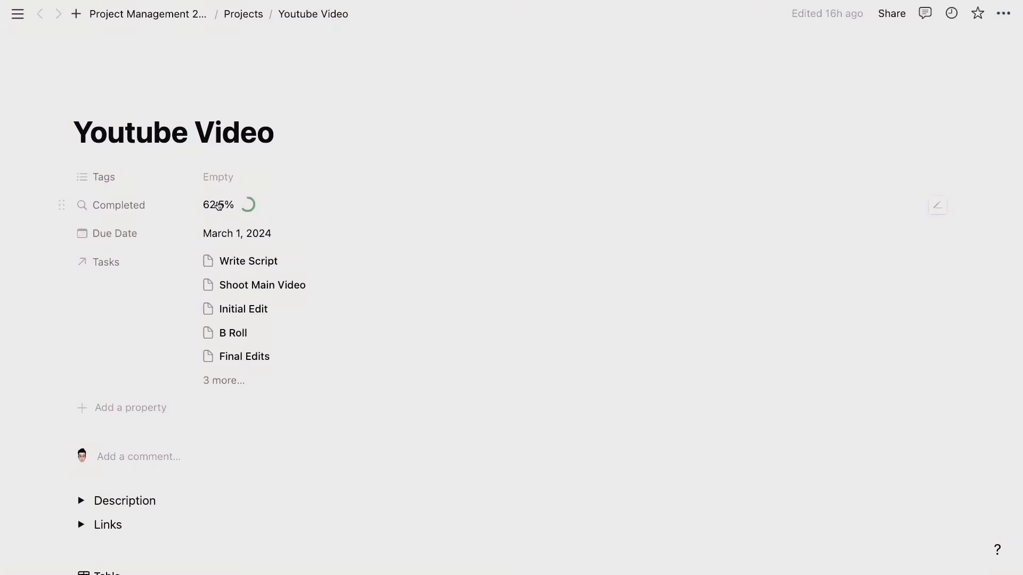
pyautogui.click(222, 207)
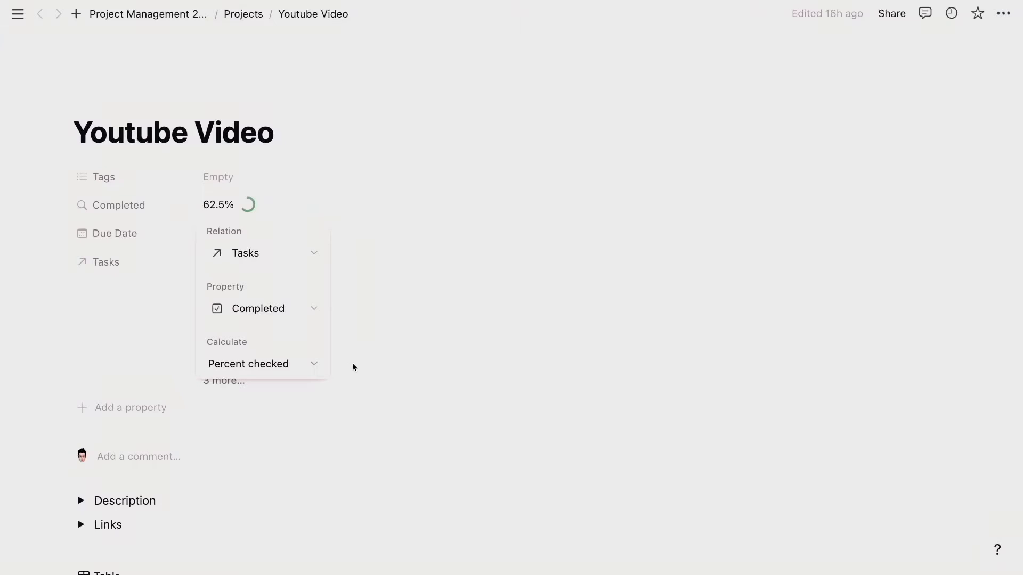
pyautogui.click(456, 385)
pyautogui.scroll(-8, 457, 385)
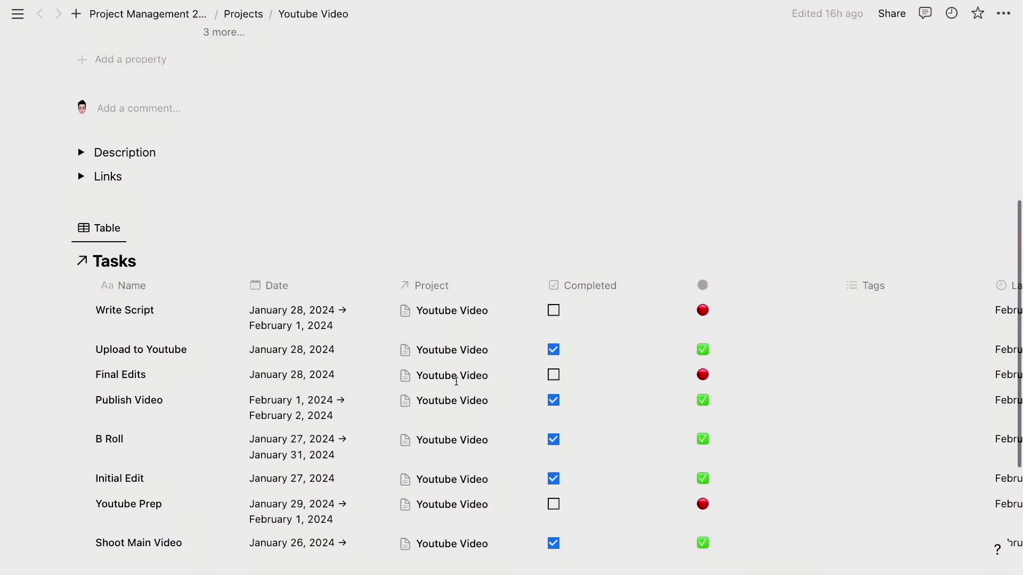
pyautogui.scroll(-4, 456, 384)
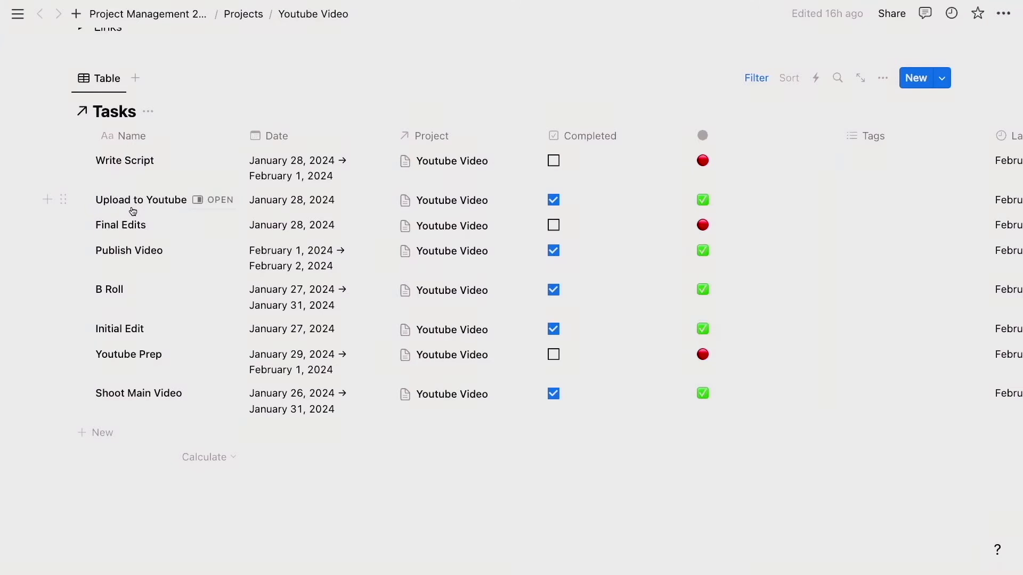
pyautogui.scroll(5, 361, 87)
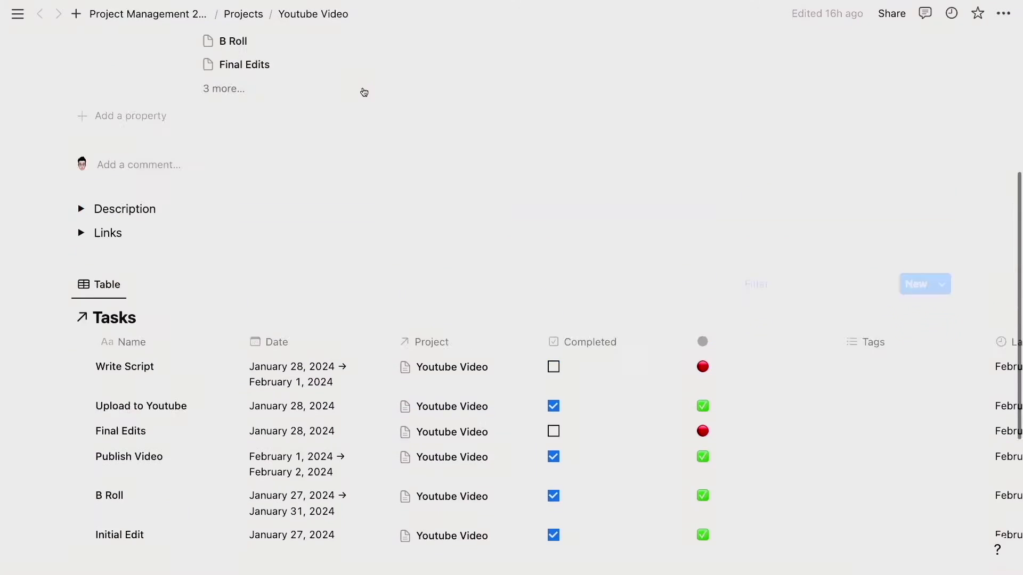
pyautogui.scroll(-3, 363, 91)
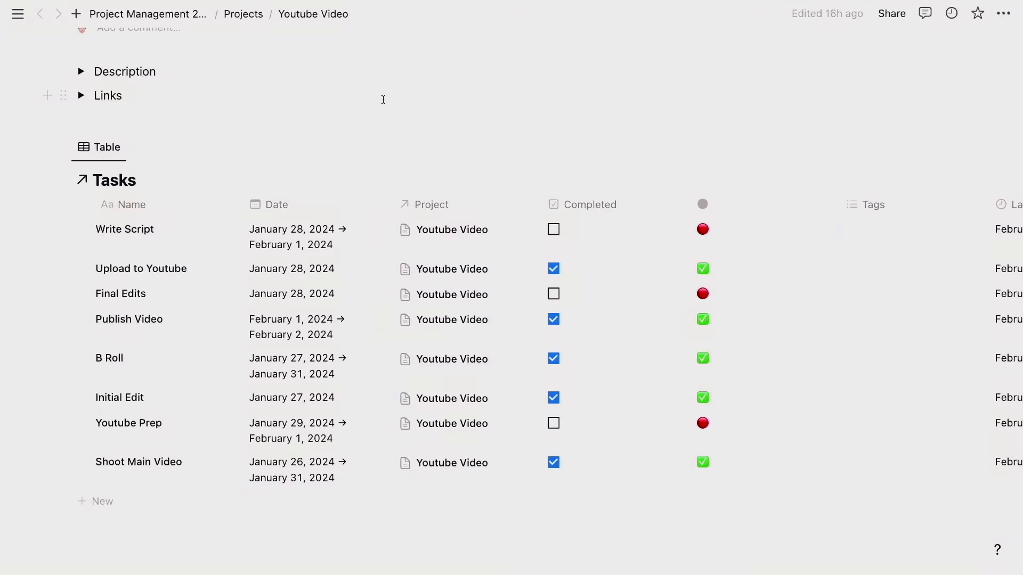
pyautogui.scroll(-1, 453, 91)
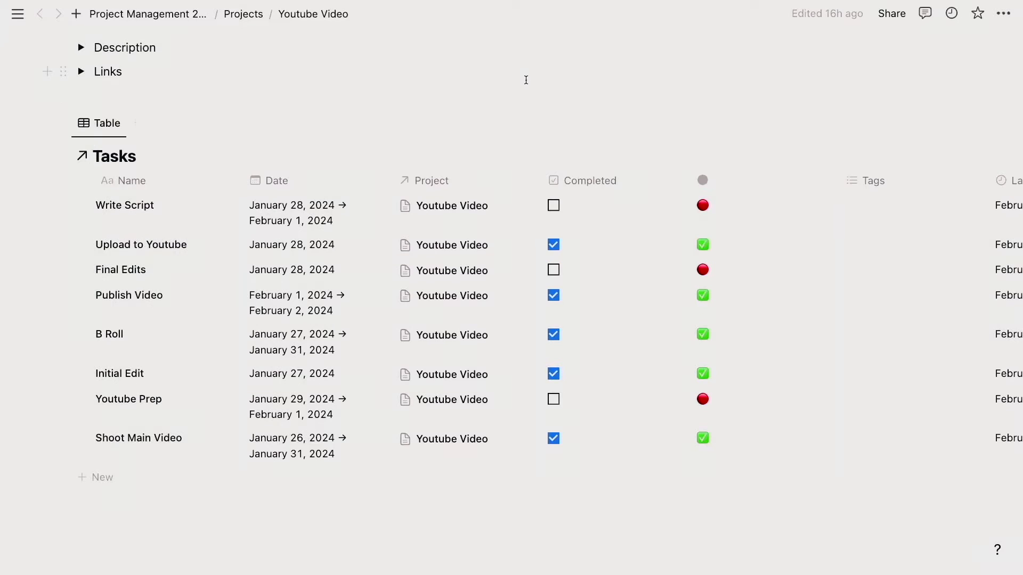
# - Add a Number property named Weight to the Tasks table
pyautogui.hscroll(5, 546, 244)
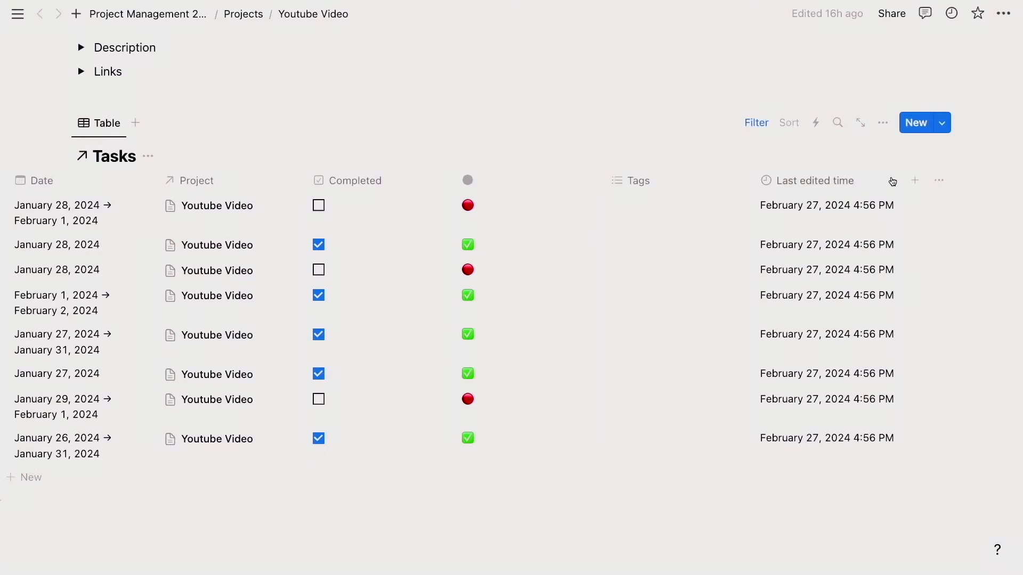
pyautogui.click(913, 181)
pyautogui.write('Weight')
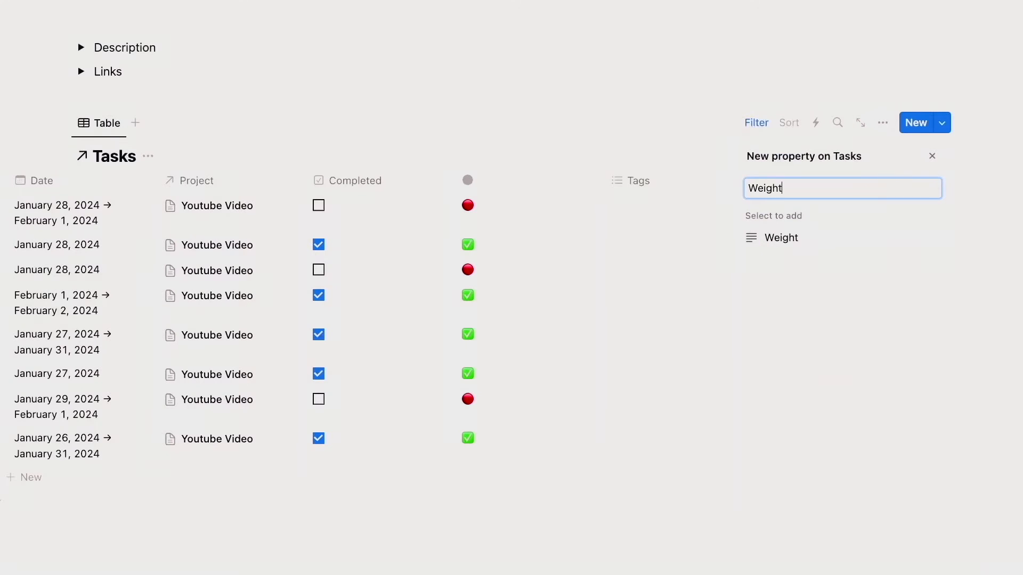
pyautogui.click(799, 237)
pyautogui.click(897, 214)
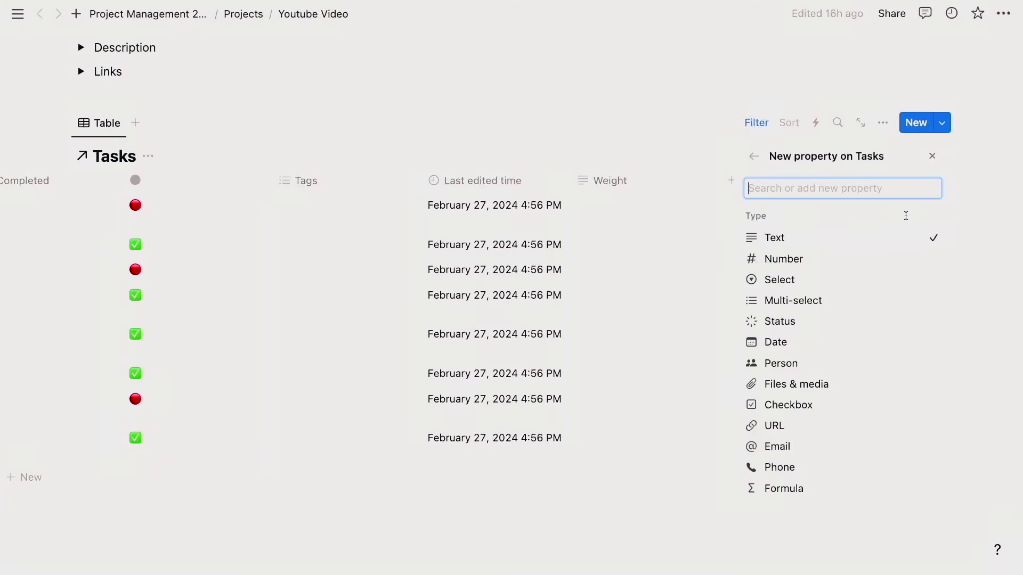
pyautogui.click(807, 259)
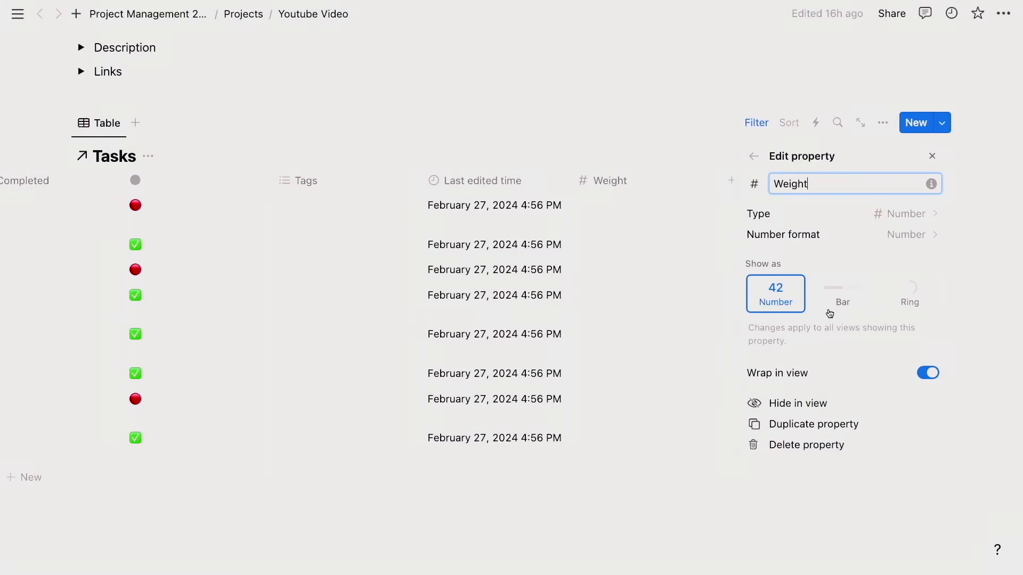
pyautogui.click(650, 65)
# - Move the Weight column so it sits directly before the Tags column in the Tasks table
pyautogui.moveTo(783, 183); pyautogui.dragTo(508, 184)
pyautogui.hscroll(-10, 528, 279)
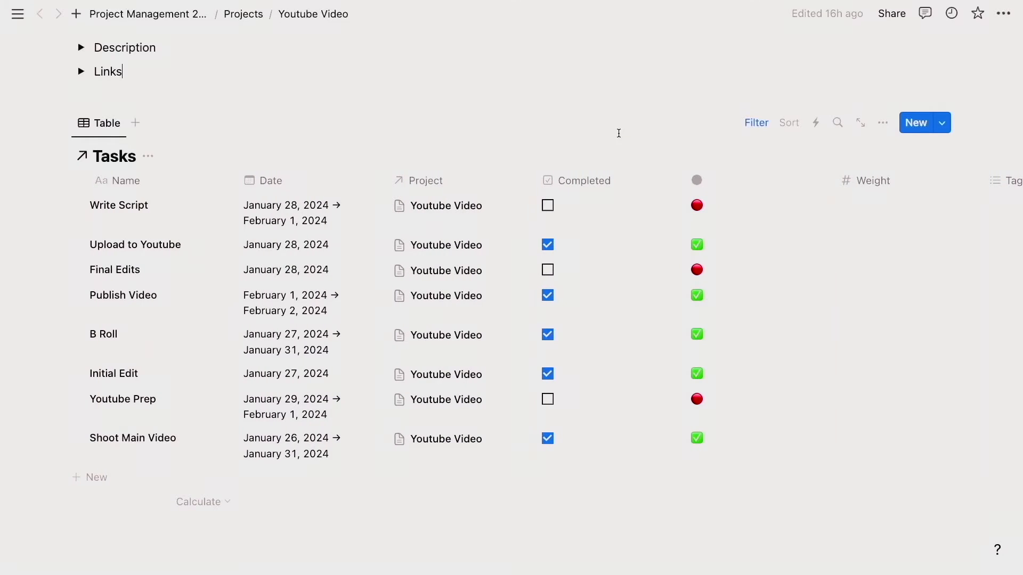
pyautogui.hscroll(5, 692, 299)
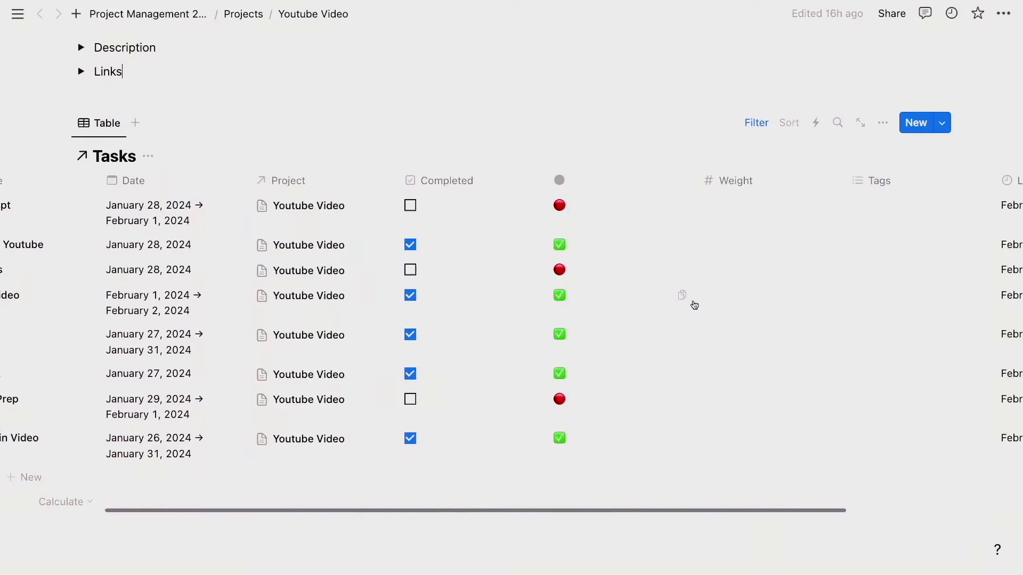
pyautogui.hscroll(-5, 694, 305)
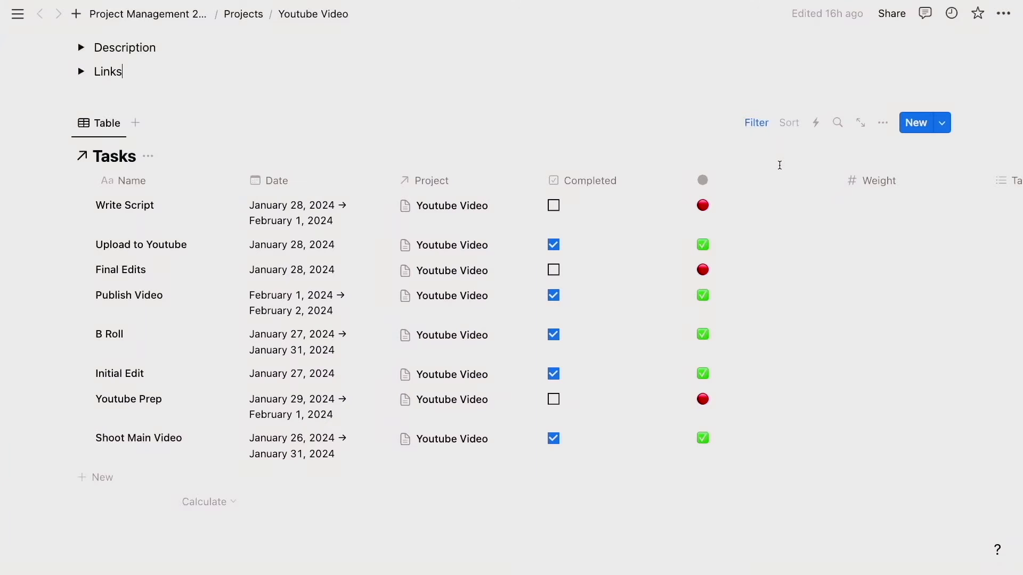
# - Create a new untitled template for Tasks with its Weight set to 1
pyautogui.click(943, 130)
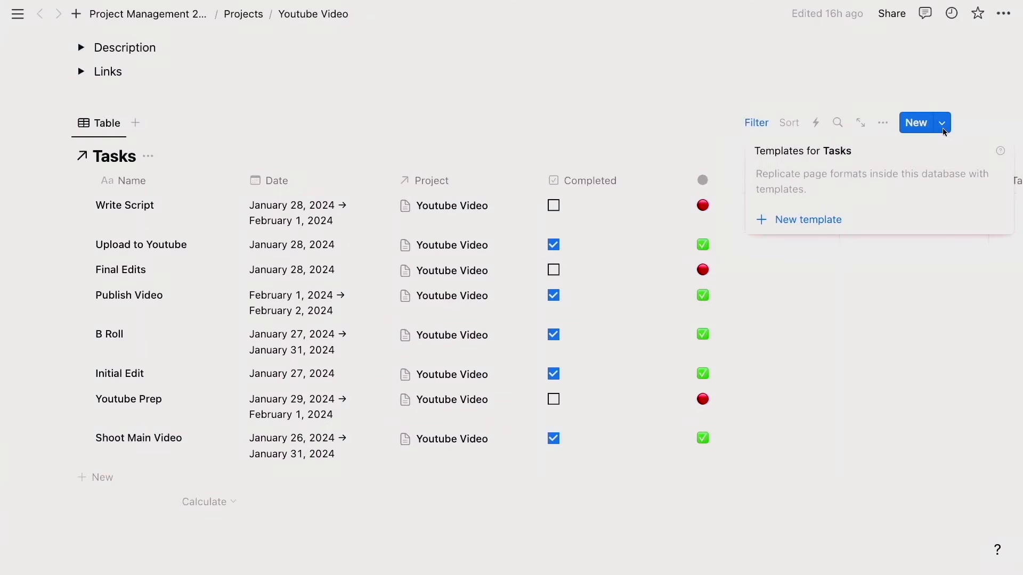
pyautogui.click(827, 219)
pyautogui.scroll(-1, 393, 327)
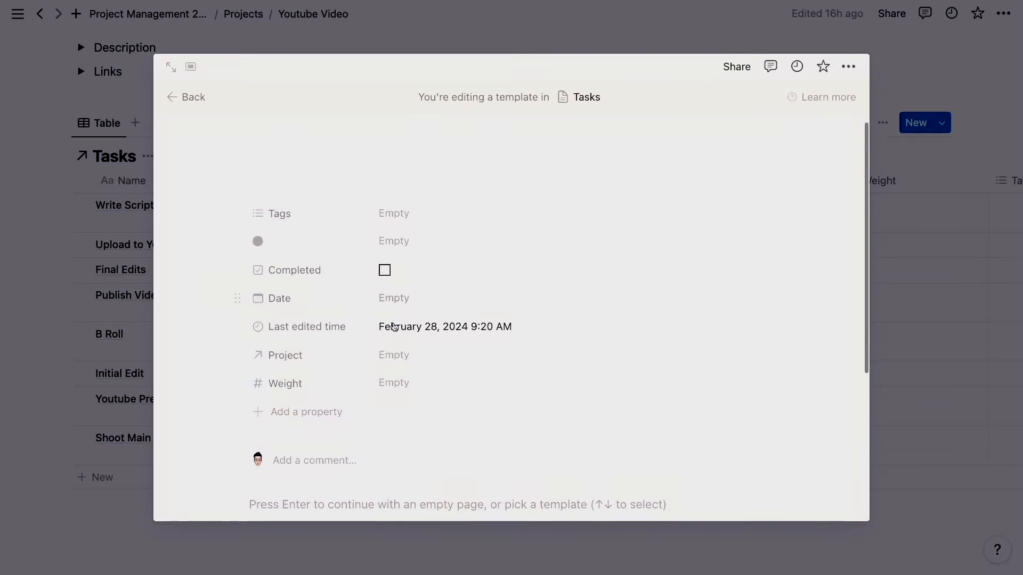
pyautogui.scroll(-1, 394, 327)
pyautogui.click(399, 340)
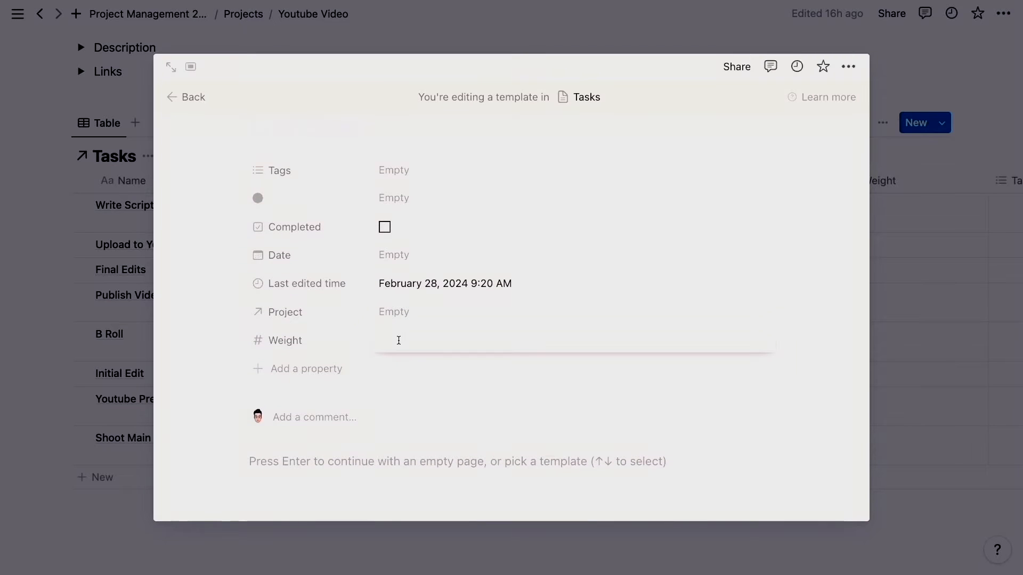
pyautogui.write('1')
pyautogui.press('Escape')
pyautogui.press('Escape')
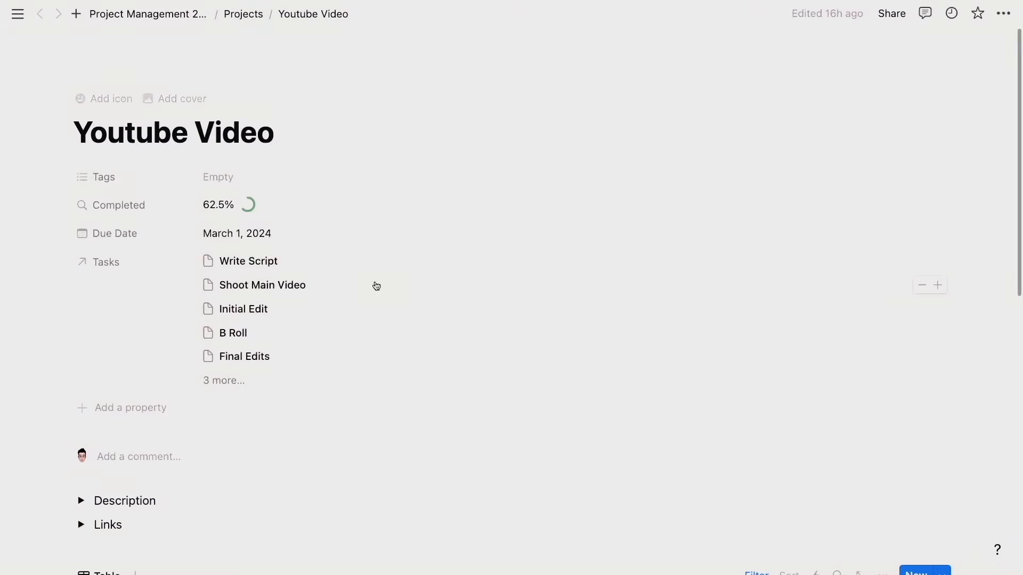
# - Make the Untitled template the default for all views in Tasks
pyautogui.scroll(-10, 458, 285)
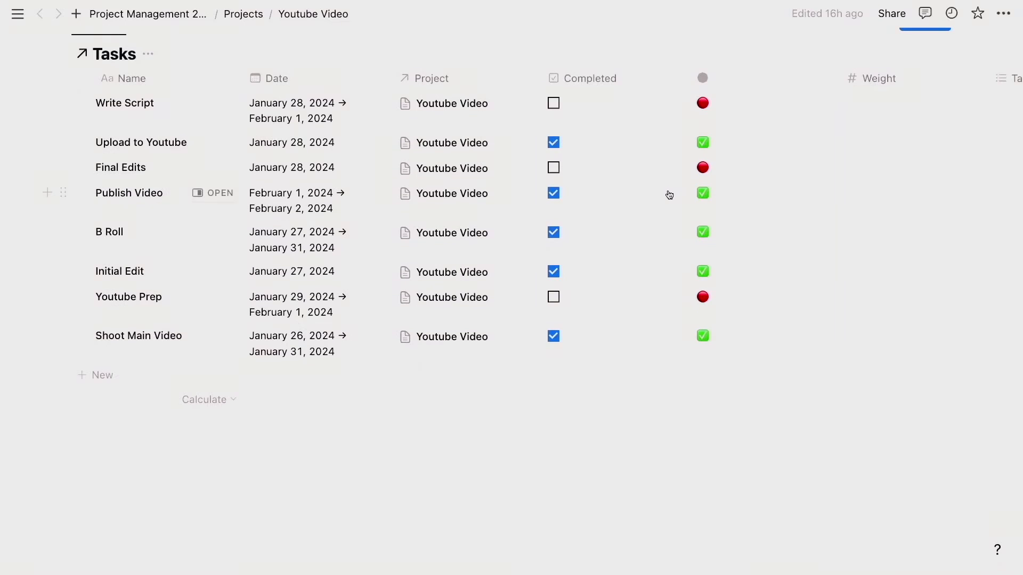
pyautogui.scroll(2, 743, 284)
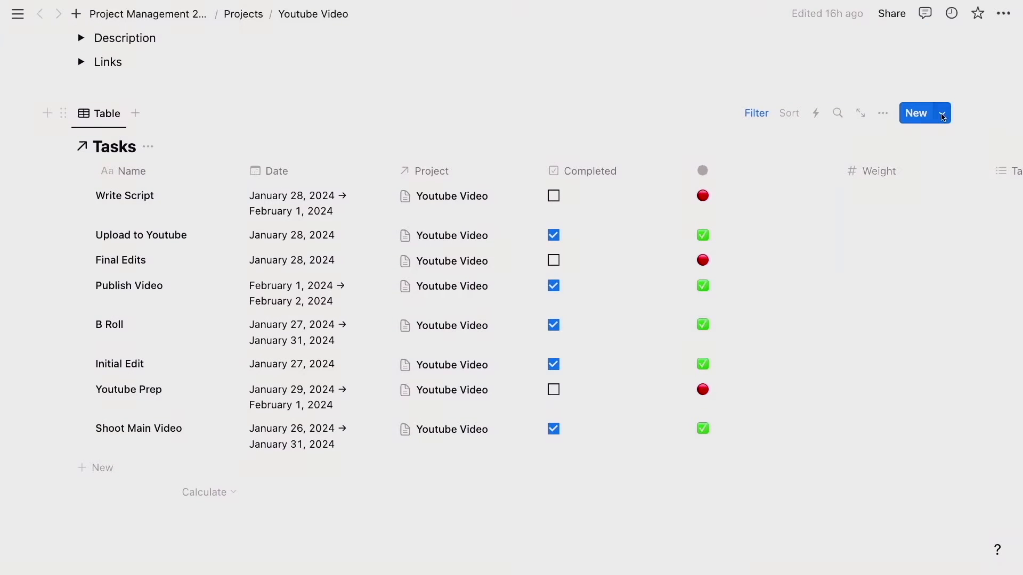
pyautogui.click(942, 115)
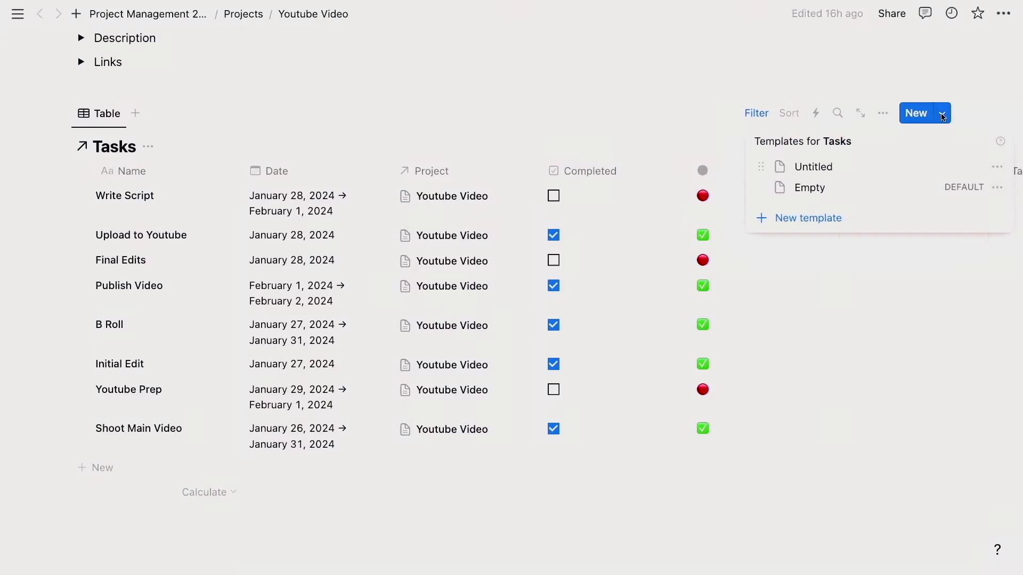
pyautogui.click(997, 166)
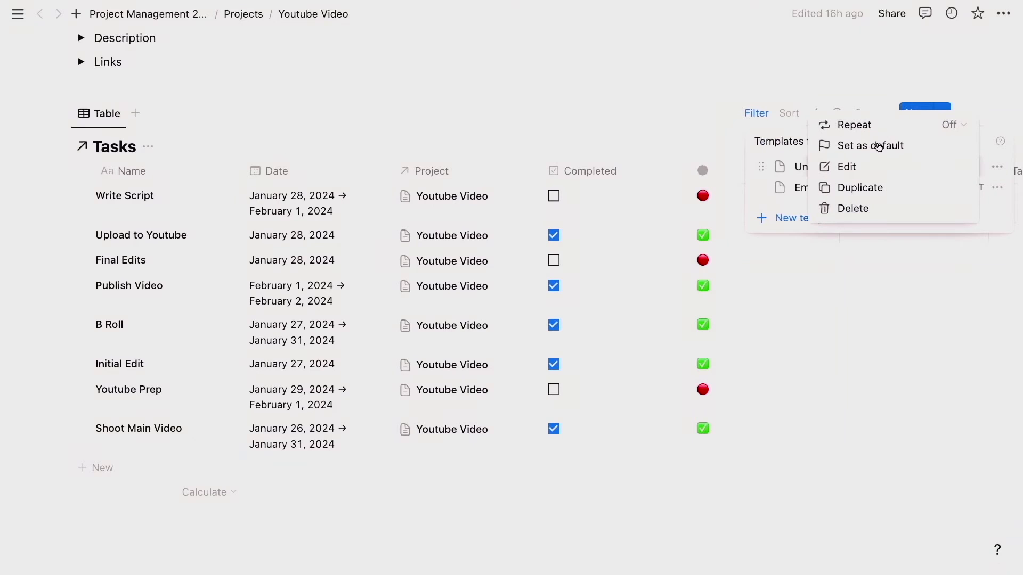
pyautogui.click(878, 146)
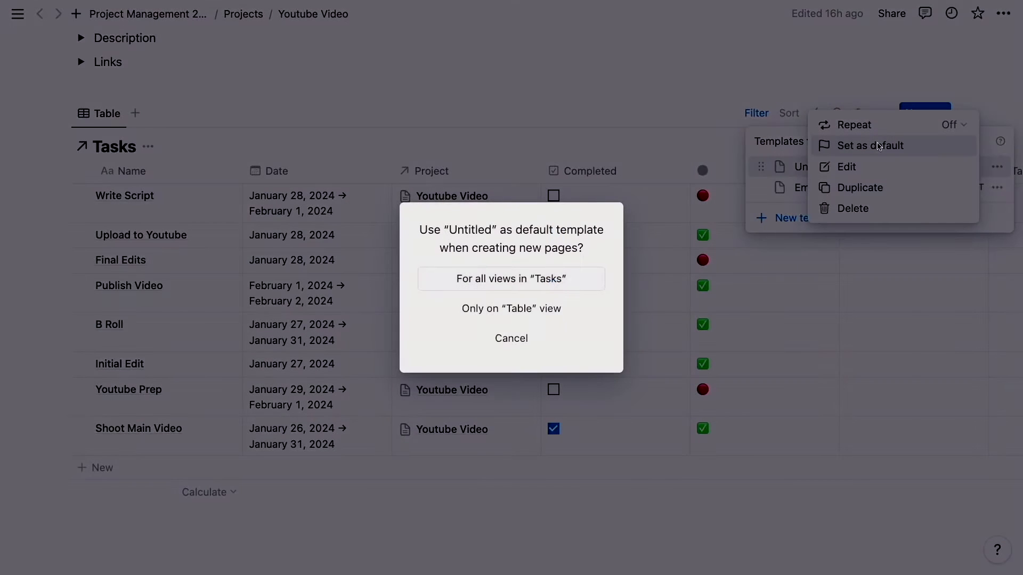
pyautogui.click(508, 285)
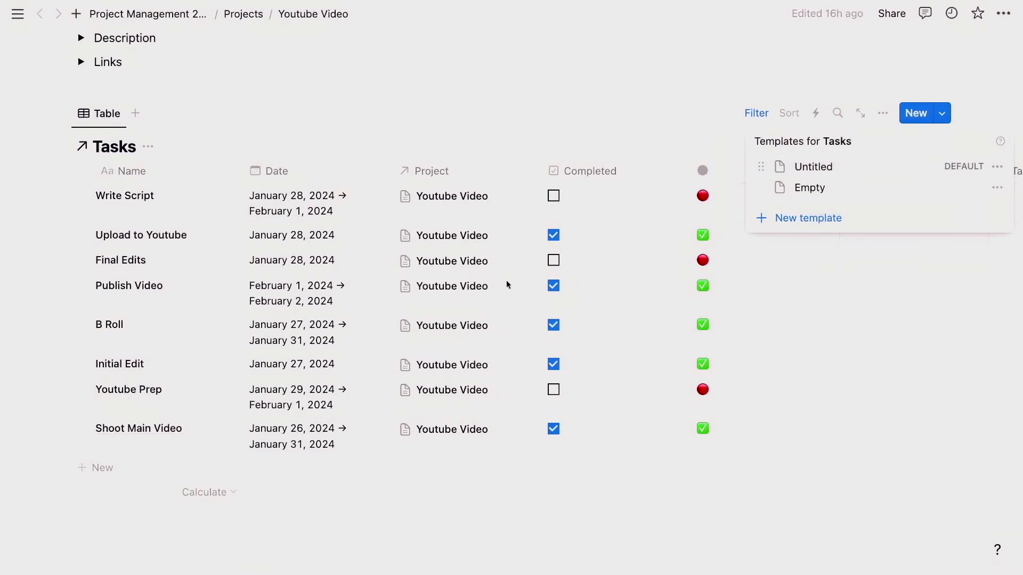
pyautogui.click(539, 95)
# - Add a new unnamed task to the Youtube Video project's Tasks table using the default template
pyautogui.scroll(-2, 520, 213)
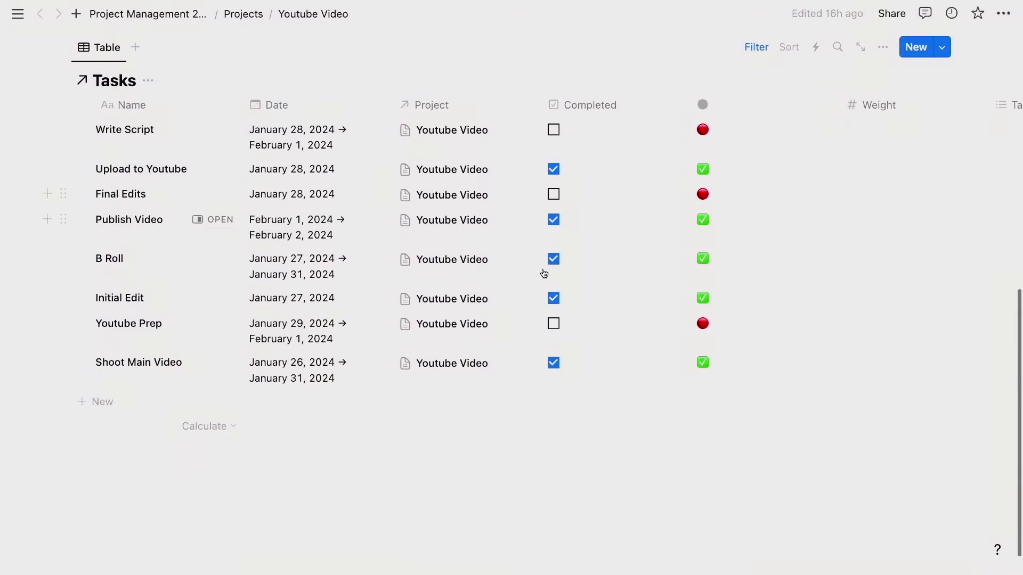
pyautogui.hscroll(2, 552, 298)
pyautogui.hscroll(3, 552, 297)
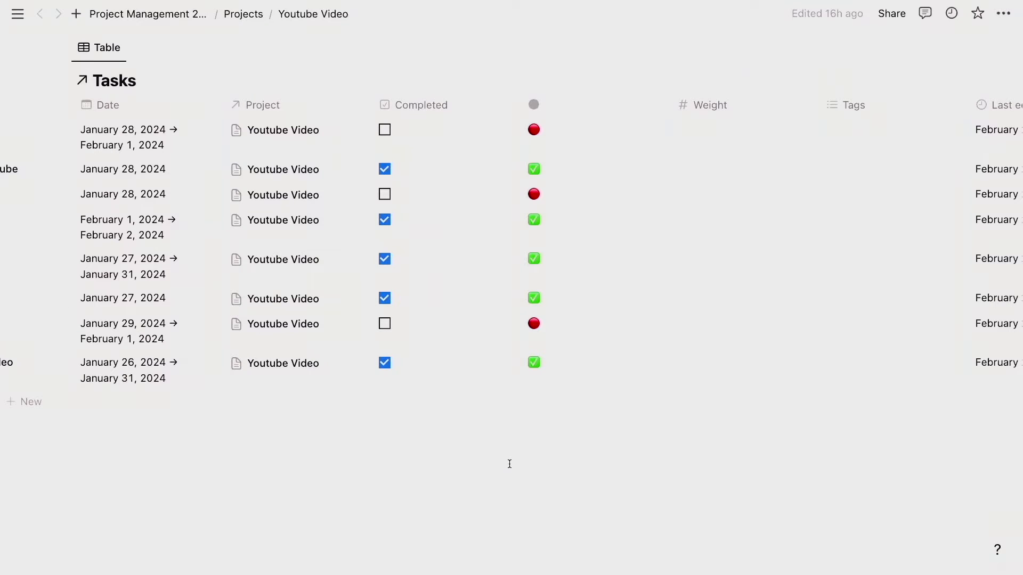
pyautogui.click(30, 402)
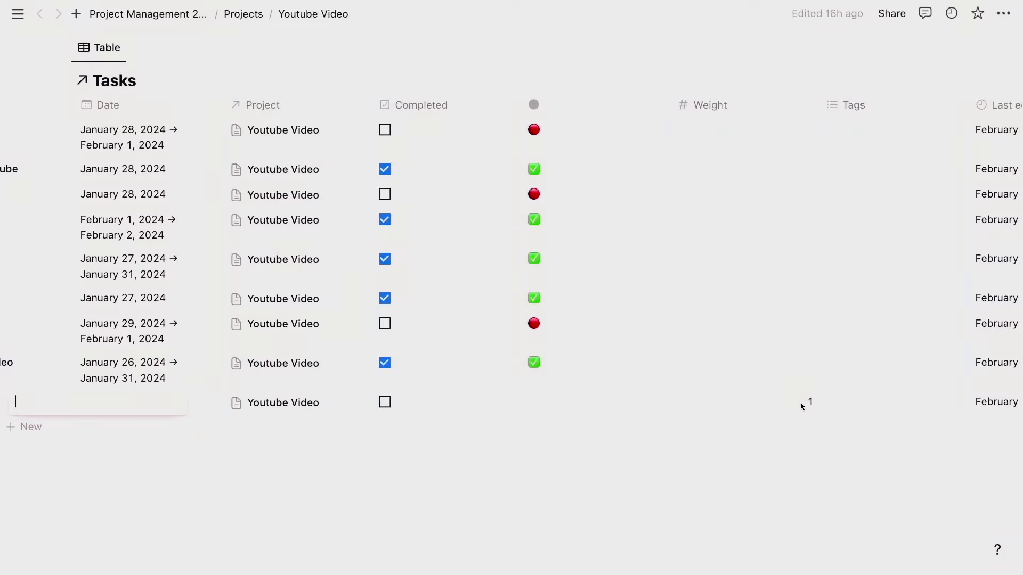
pyautogui.hscroll(-5, 614, 466)
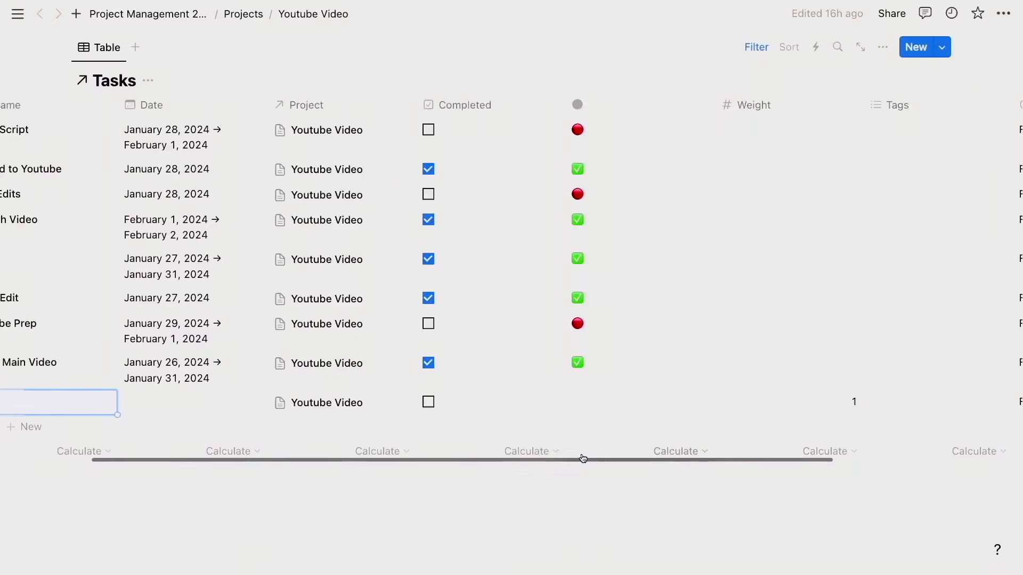
# - Open the full Tasks database from the project page and show its Weight column
pyautogui.scroll(4, 260, 215)
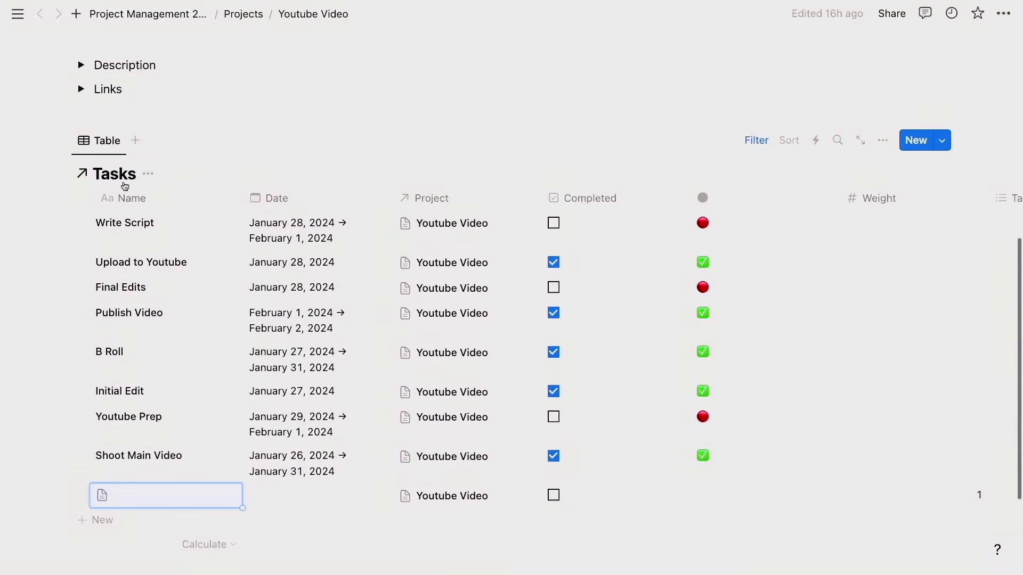
pyautogui.click(121, 180)
pyautogui.hscroll(5, 633, 192)
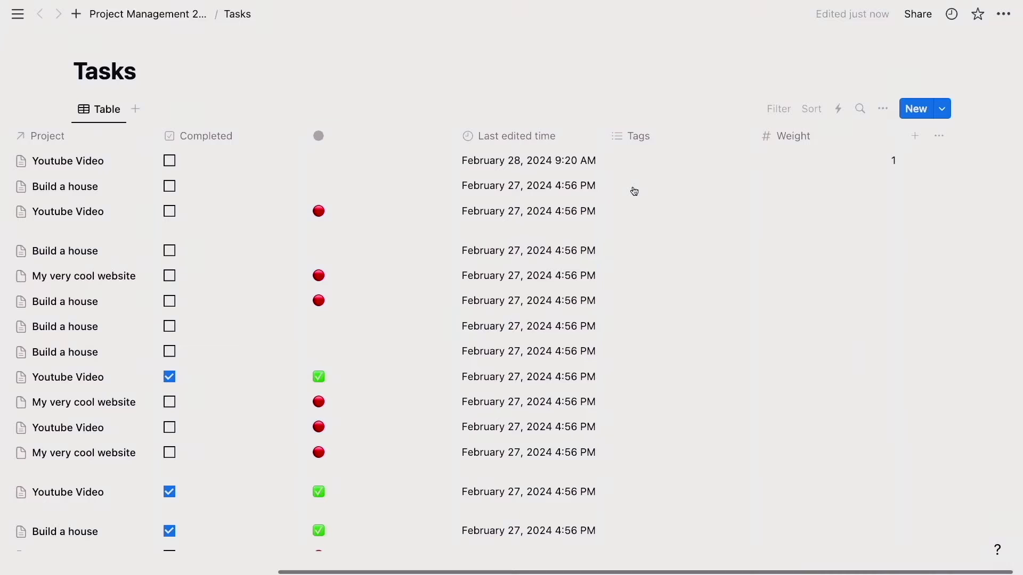
# - Fill in a Weight of 1 for the second through eighth tasks in the Tasks database
pyautogui.click(874, 185)
pyautogui.write('1')
pyautogui.press('Return')
pyautogui.write('1')
pyautogui.press('Return')
pyautogui.write('1')
pyautogui.press('Return')
pyautogui.write('1')
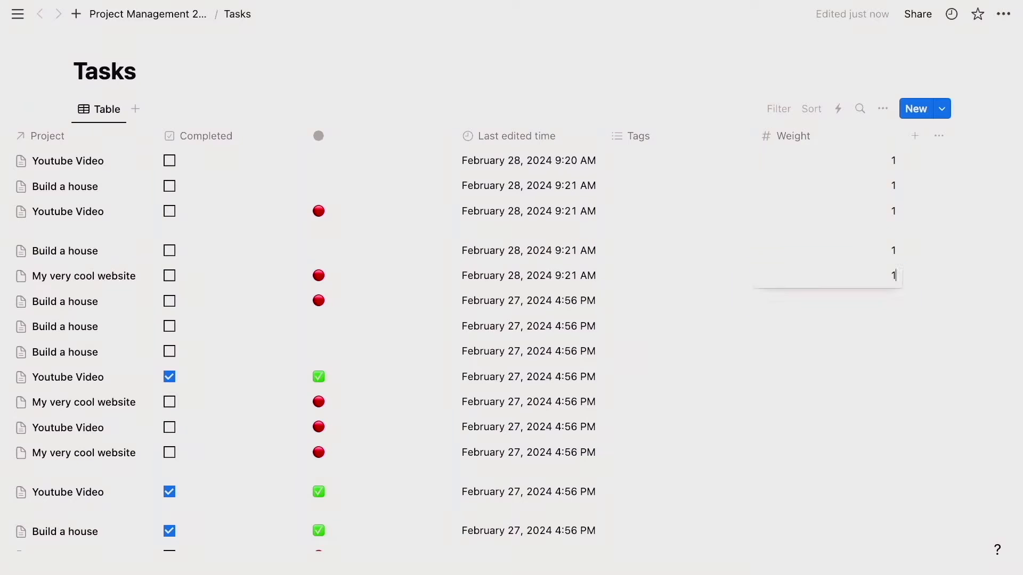
pyautogui.press('Return')
pyautogui.write('1')
pyautogui.press('Return')
pyautogui.write('1')
pyautogui.press('Return')
pyautogui.write('1')
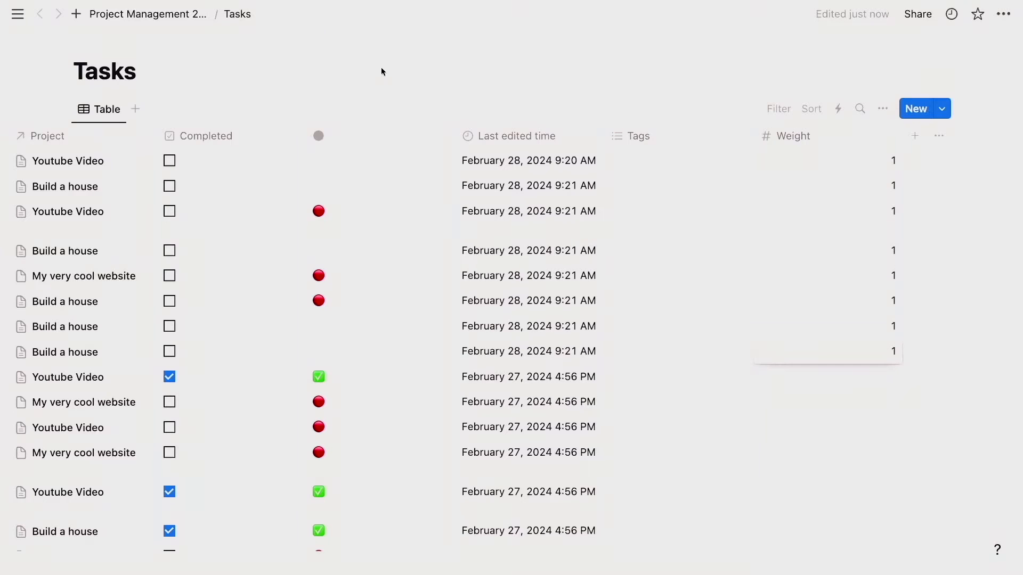
pyautogui.press('Escape')
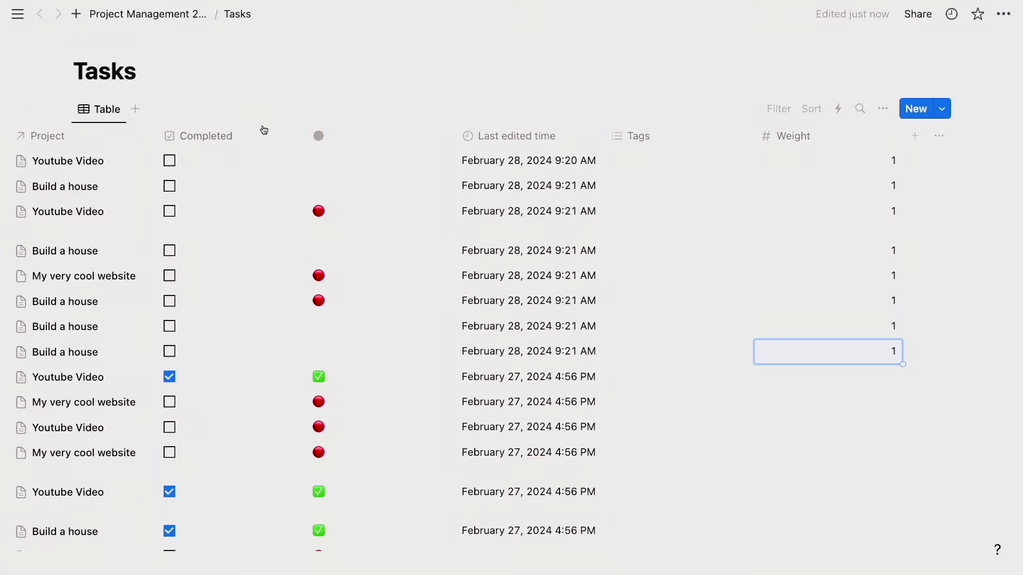
# - Return to the Project Management 2024 (Part 2) page and open the Youtube Video project as a full page
pyautogui.click(168, 15)
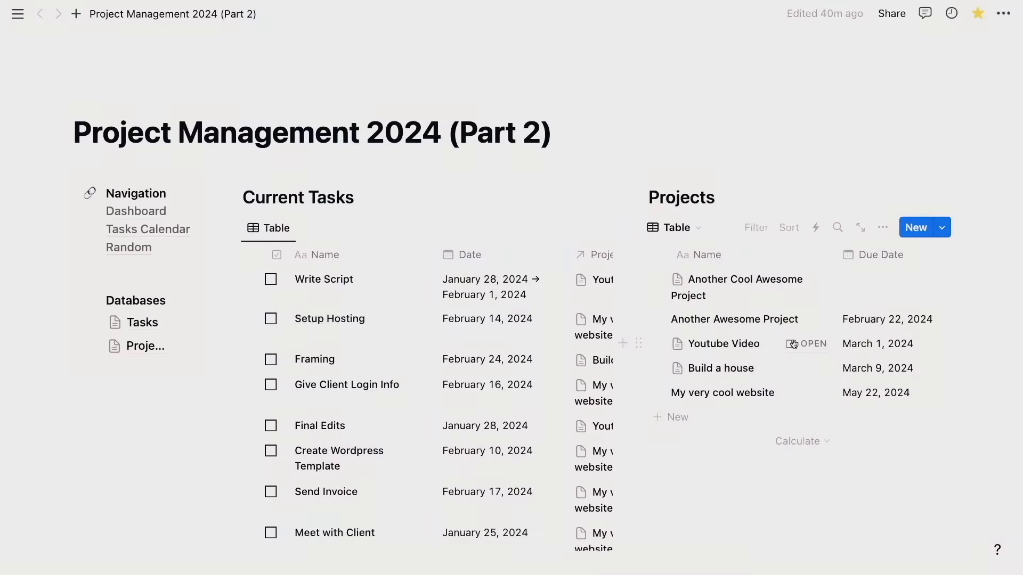
pyautogui.click(803, 344)
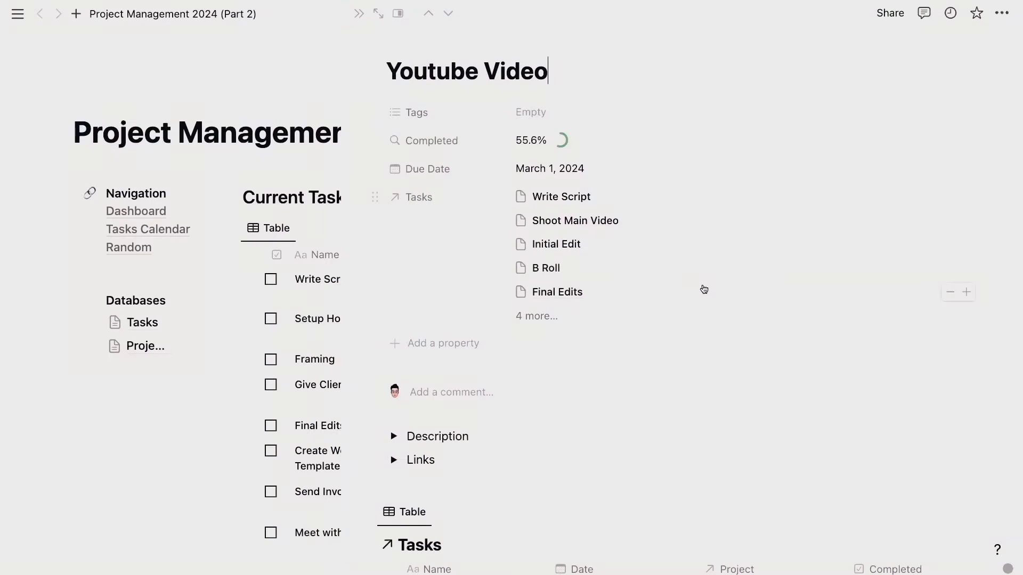
pyautogui.press('super+Return')
# - Add a Formula property named Calculated Weight to the Tasks table on the Youtube Video page
pyautogui.scroll(-9, 524, 297)
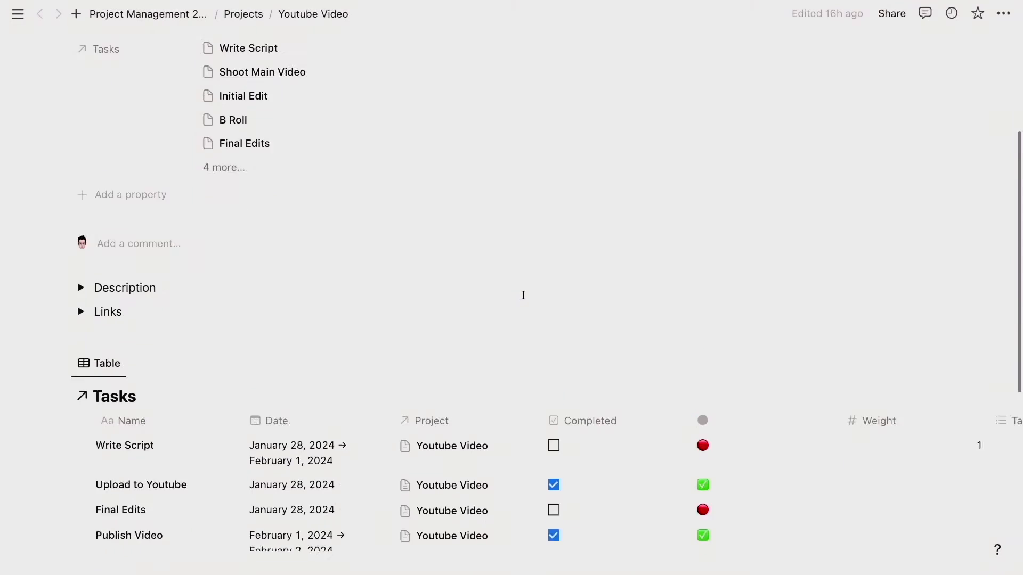
pyautogui.scroll(-1, 525, 299)
pyautogui.hscroll(6, 677, 265)
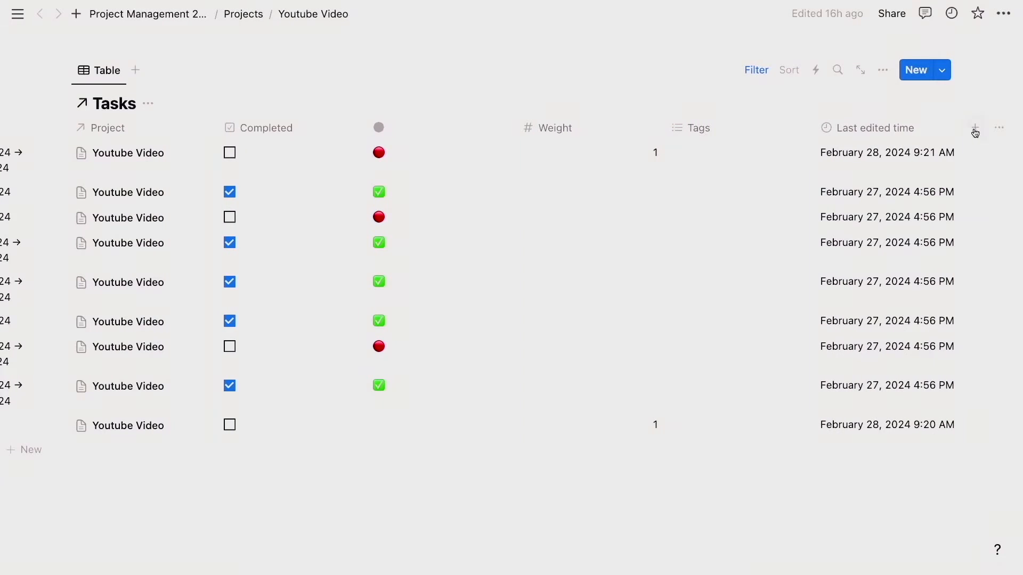
pyautogui.click(975, 128)
pyautogui.write('C')
pyautogui.press('BackSpace')
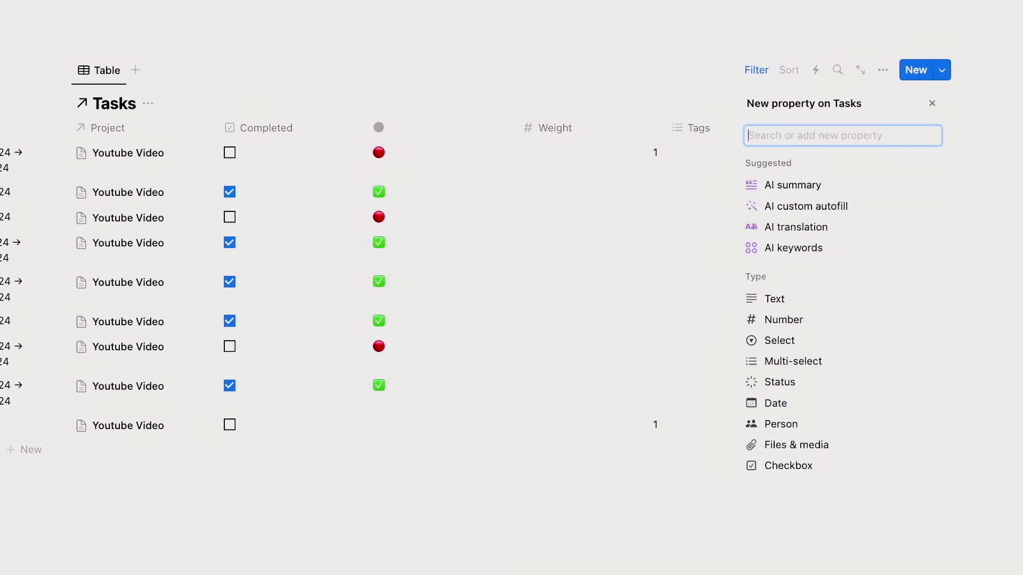
pyautogui.write('Calca')
pyautogui.press('BackSpace')
pyautogui.write('ulated Weight')
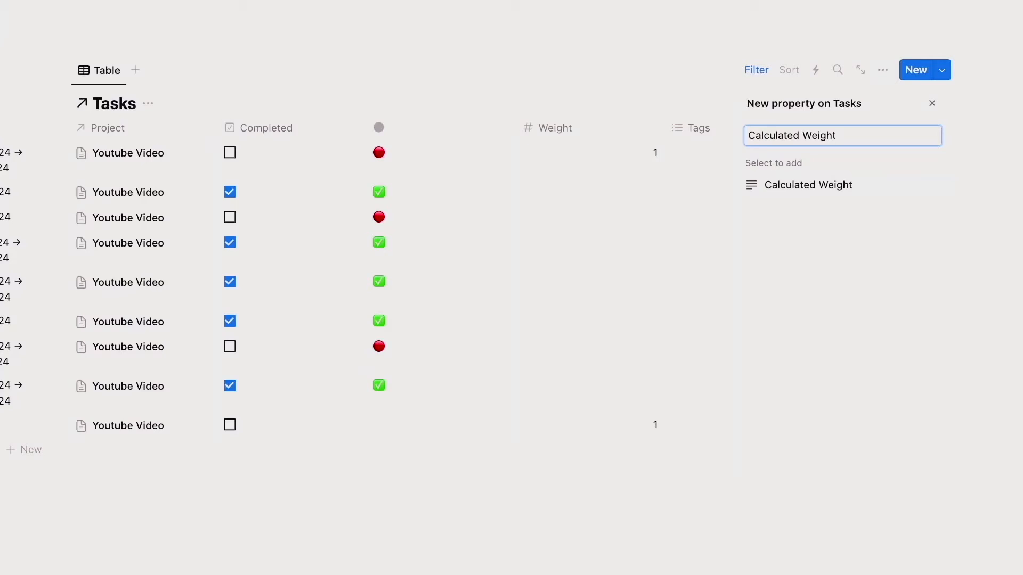
pyautogui.press('Return')
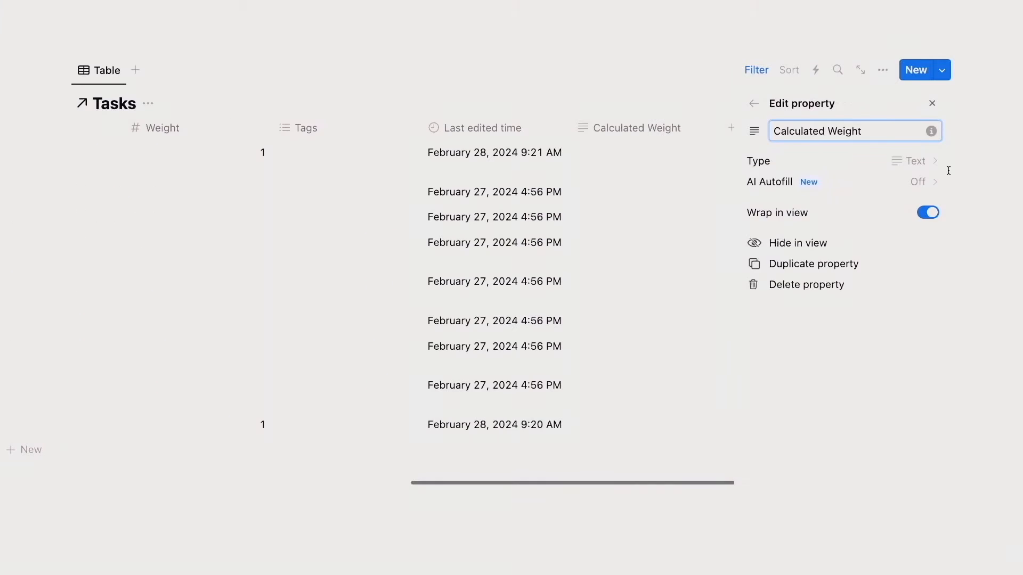
pyautogui.click(887, 161)
pyautogui.write('form')
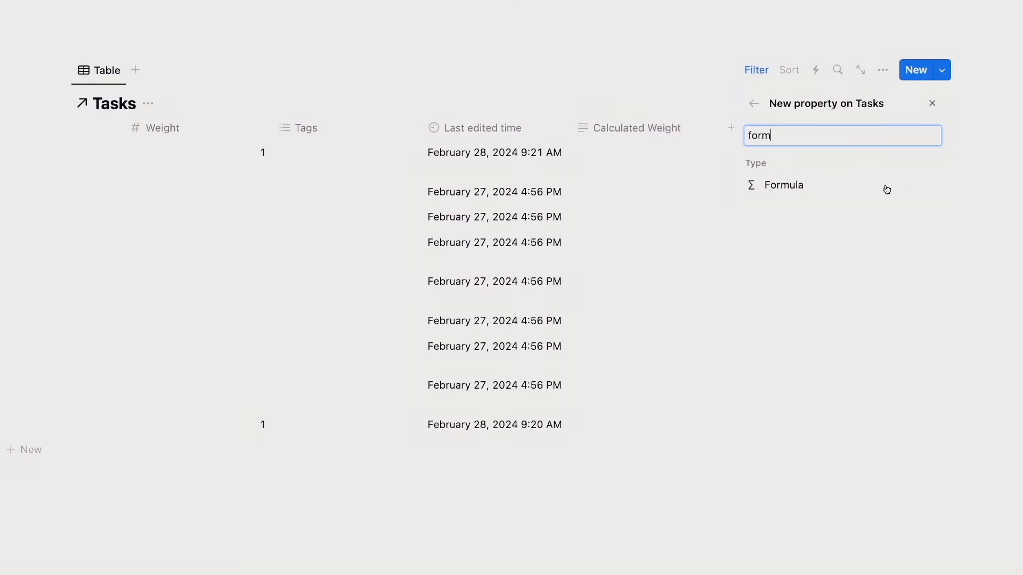
pyautogui.click(775, 186)
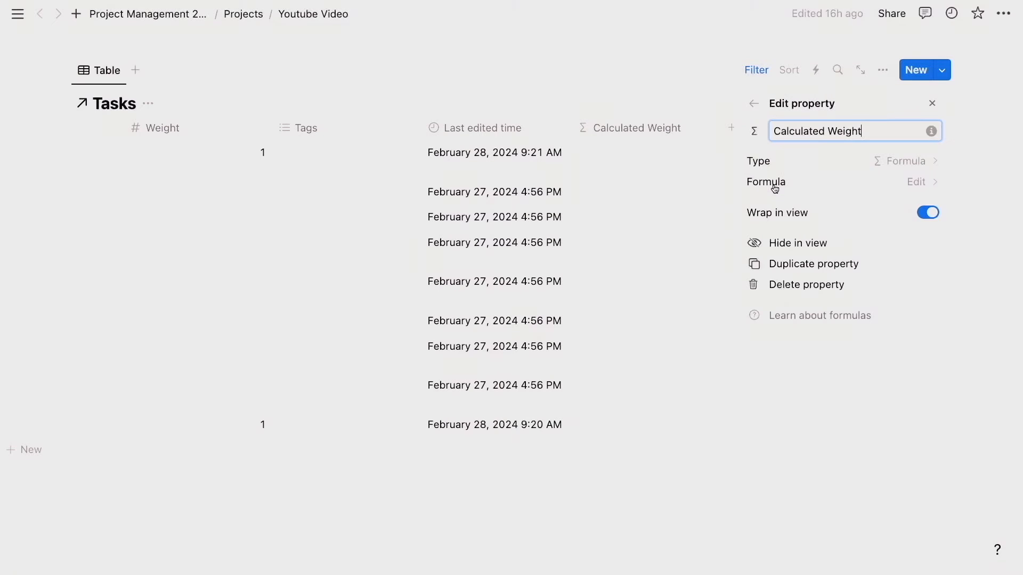
# - Set the Calculated Weight formula to if(Weight, Weight, 1)
pyautogui.click(918, 182)
pyautogui.write('if')
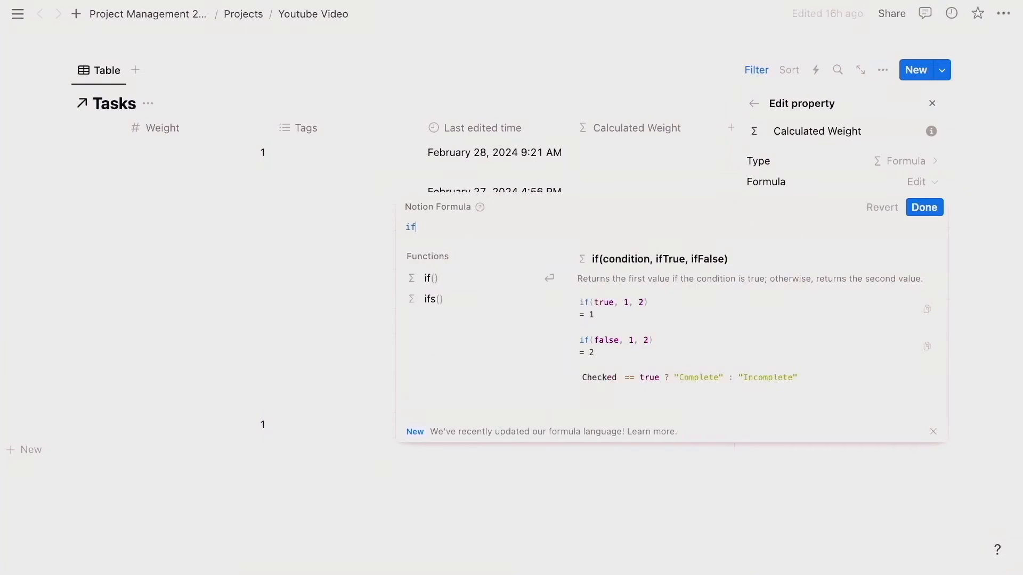
pyautogui.write('(Wei')
pyautogui.press('Return')
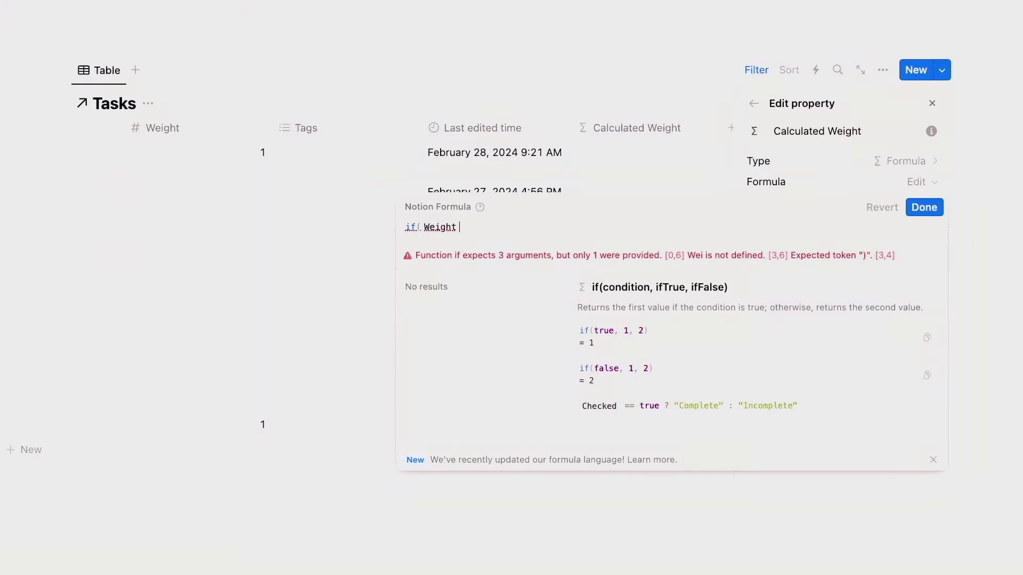
pyautogui.write(', ')
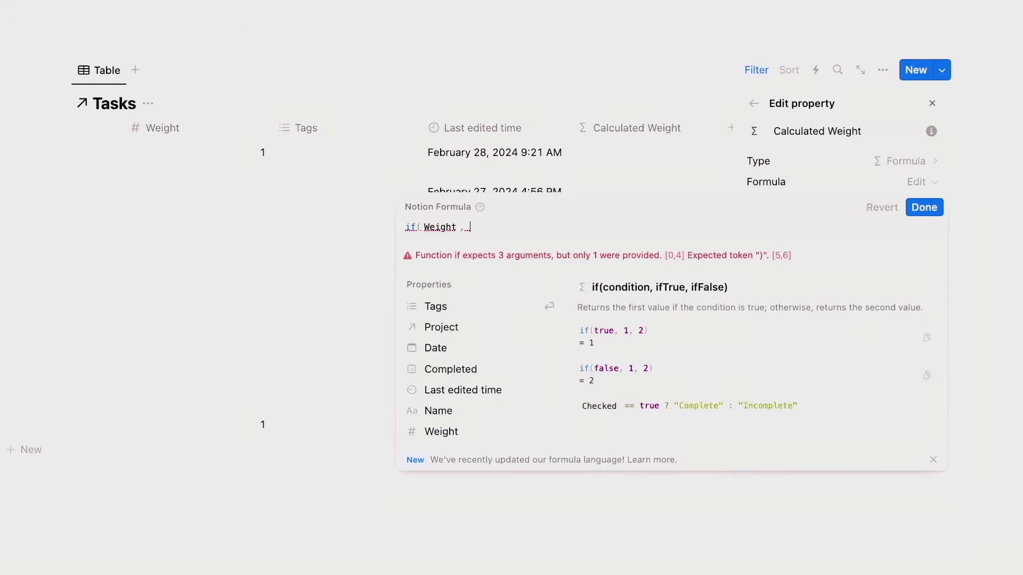
pyautogui.write('Wei')
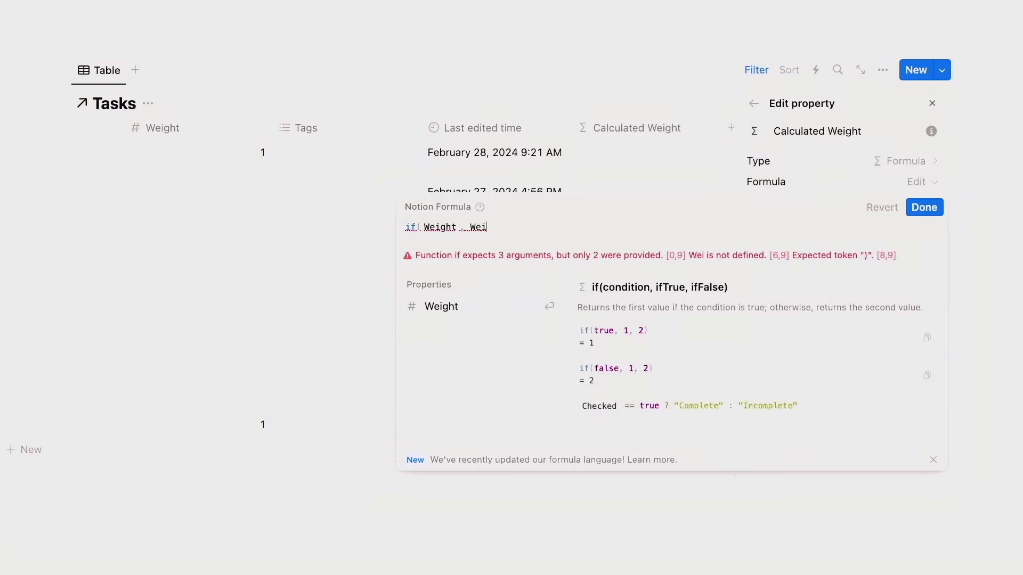
pyautogui.press('Return')
pyautogui.write(', 1)')
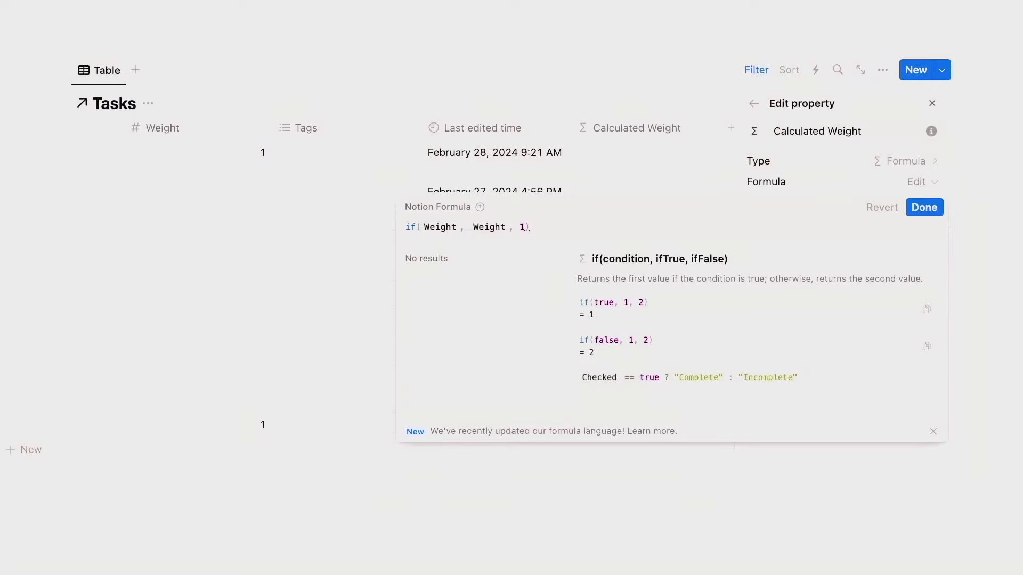
pyautogui.press('Return')
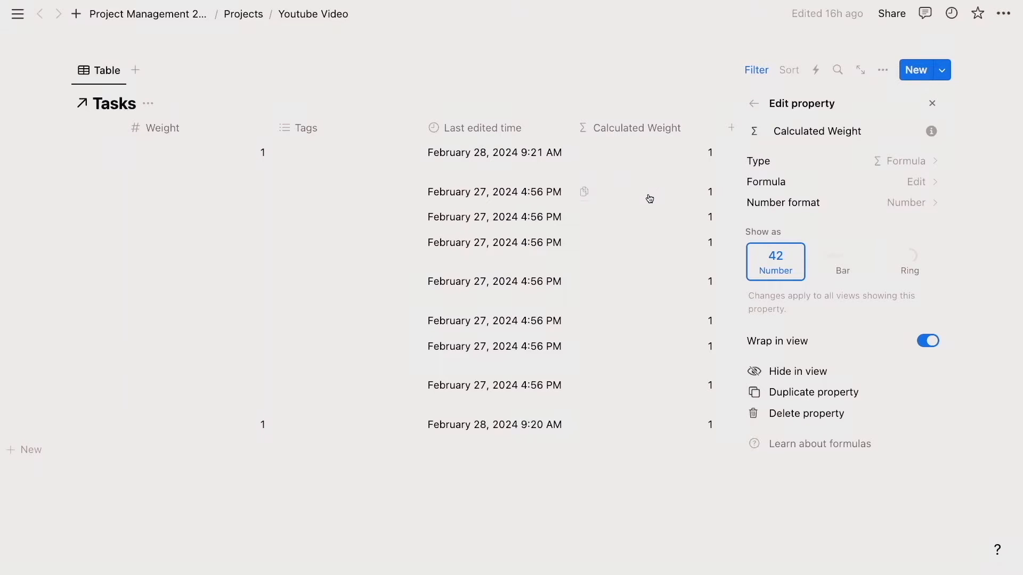
# - Move the Calculated Weight column directly after Weight and set the Upload to Youtube task's Weight to 2
pyautogui.click(235, 194)
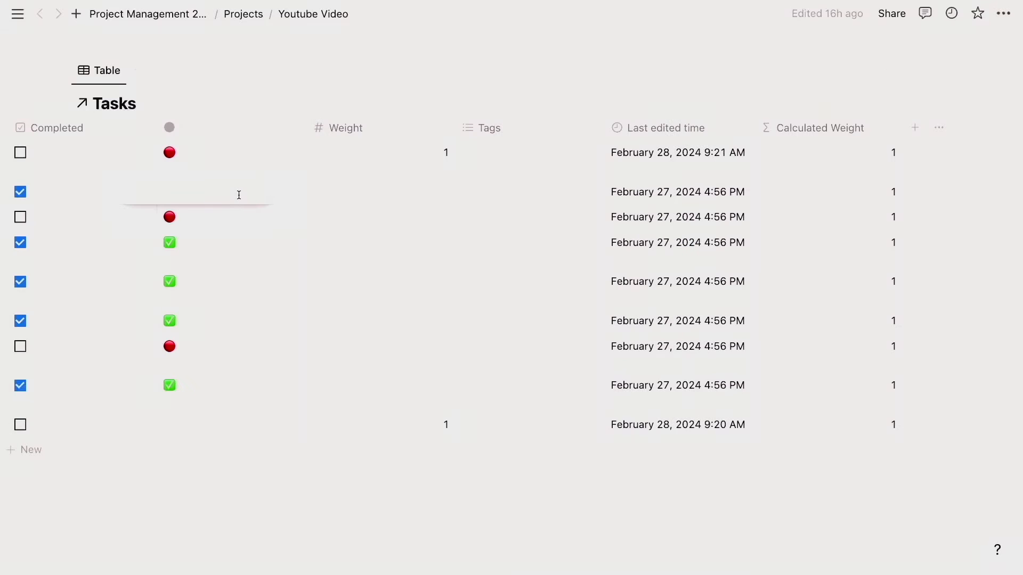
pyautogui.press('Tab')
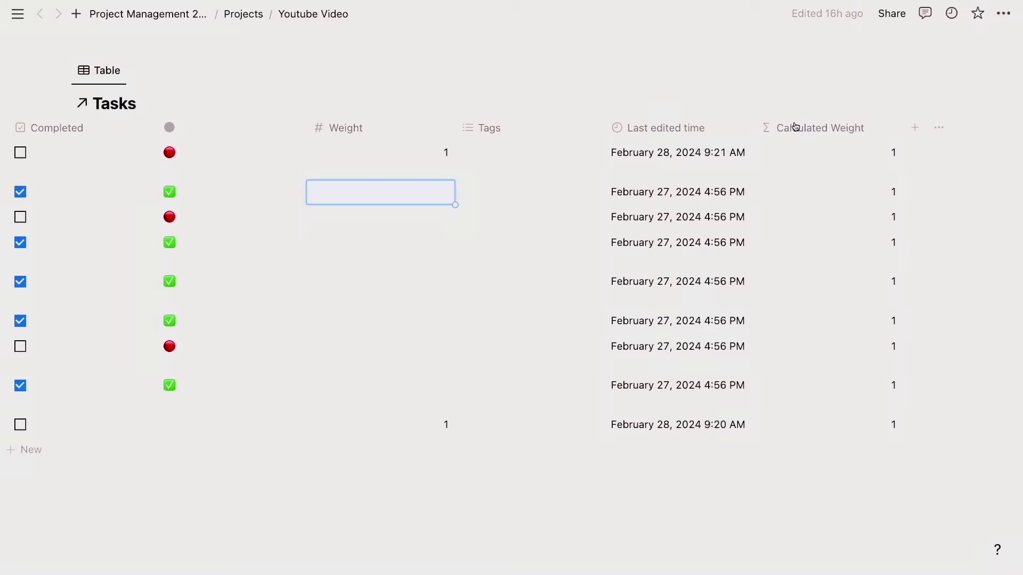
pyautogui.moveTo(800, 128); pyautogui.dragTo(552, 127)
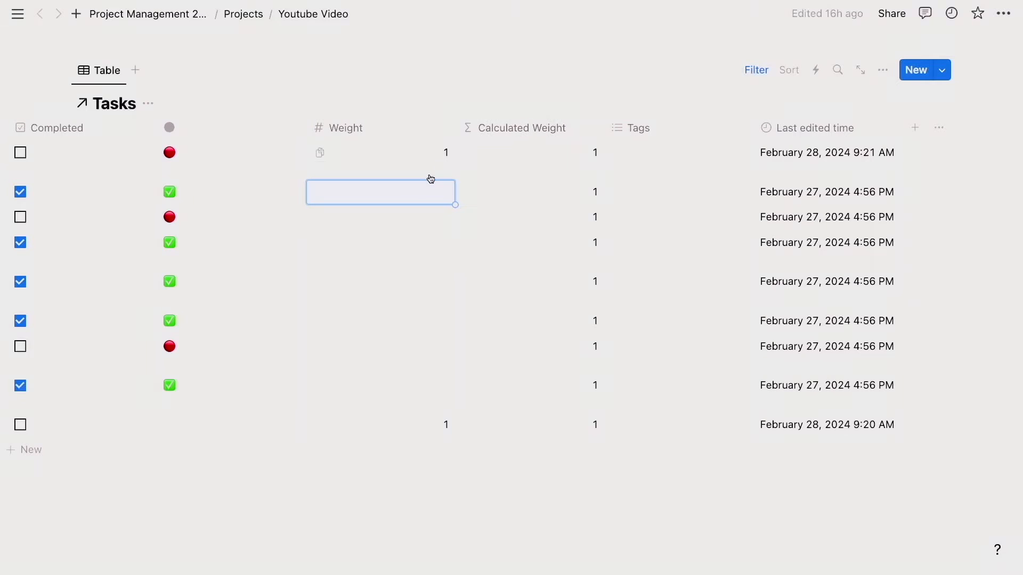
pyautogui.write('2')
pyautogui.press('Return')
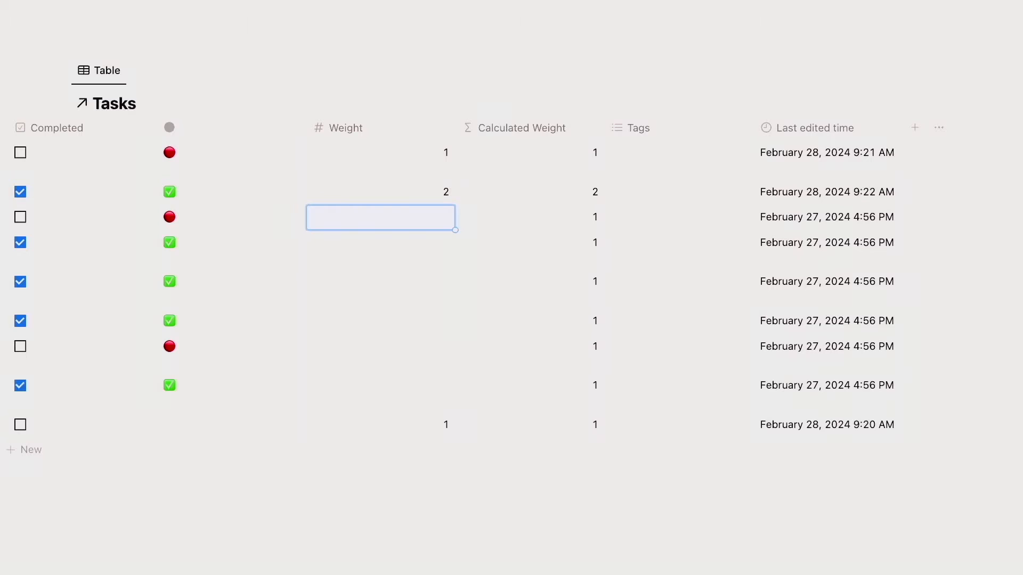
# - Add a Rollup property named Completed (weighted) to the Youtube Video project
pyautogui.scroll(-1, 570, 429)
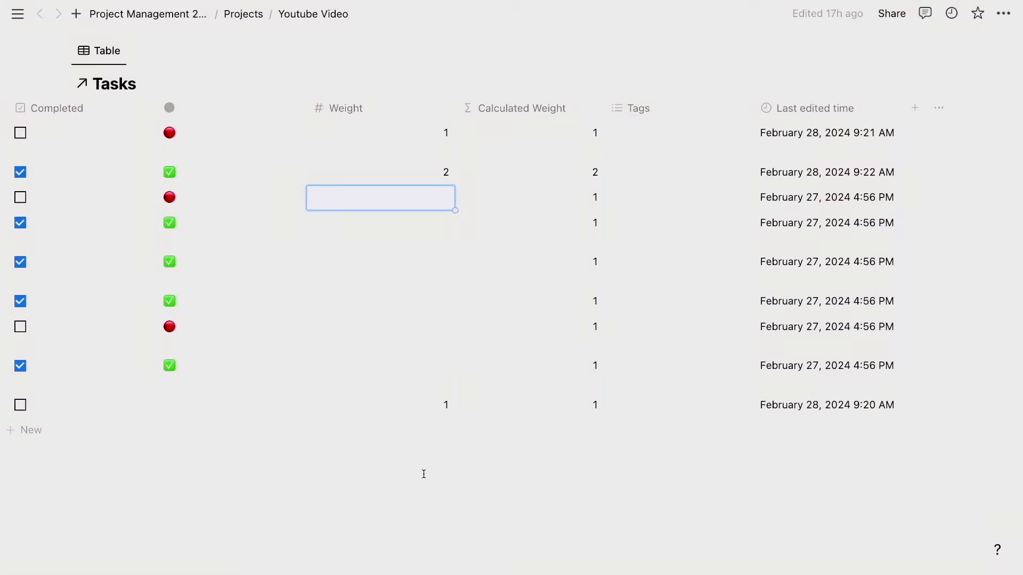
pyautogui.scroll(10, 293, 469)
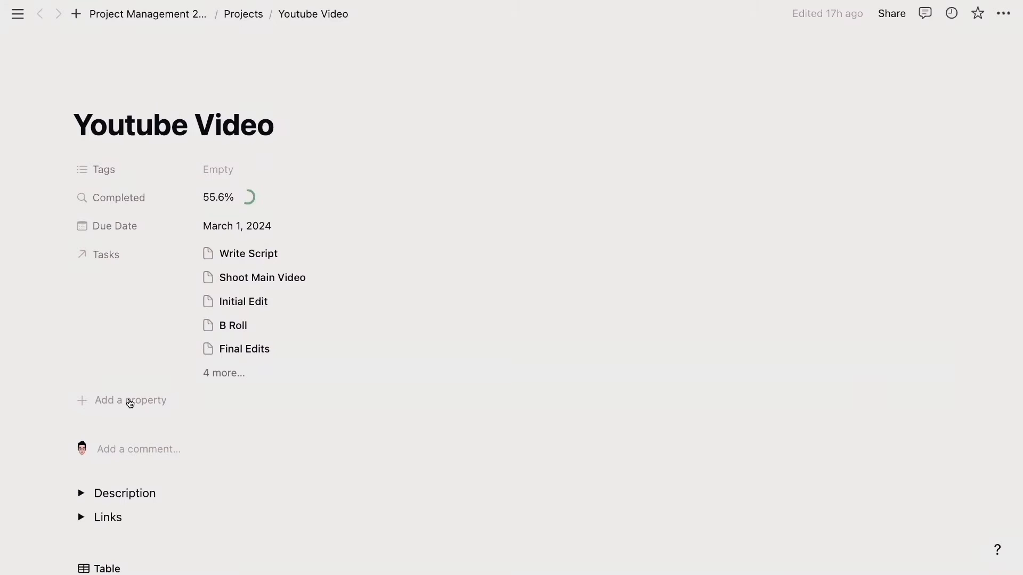
pyautogui.click(130, 402)
pyautogui.write('C')
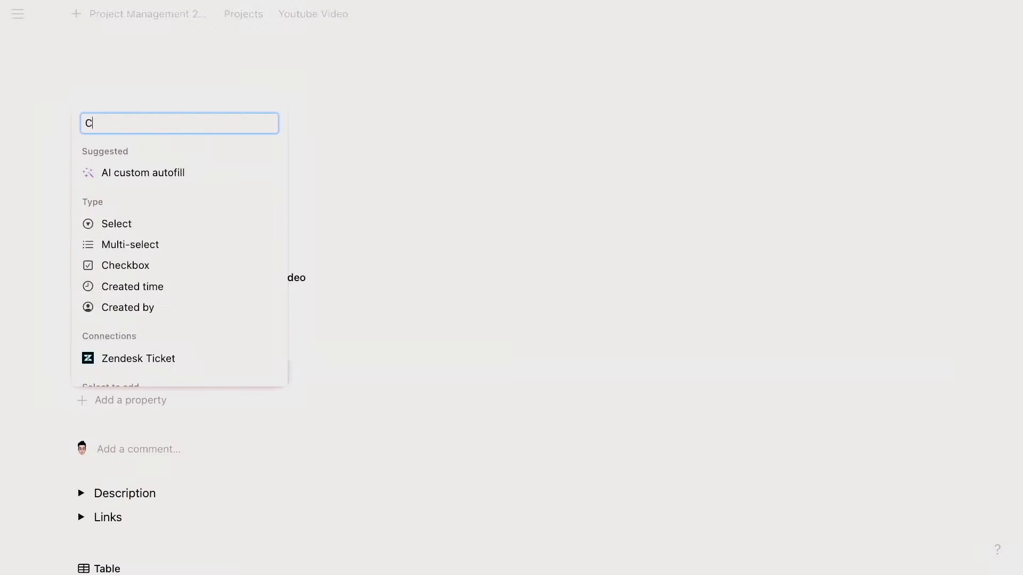
pyautogui.write('ompelted (')
pyautogui.press('BackSpace')
pyautogui.press('BackSpace')
pyautogui.press('BackSpace')
pyautogui.press('BackSpace')
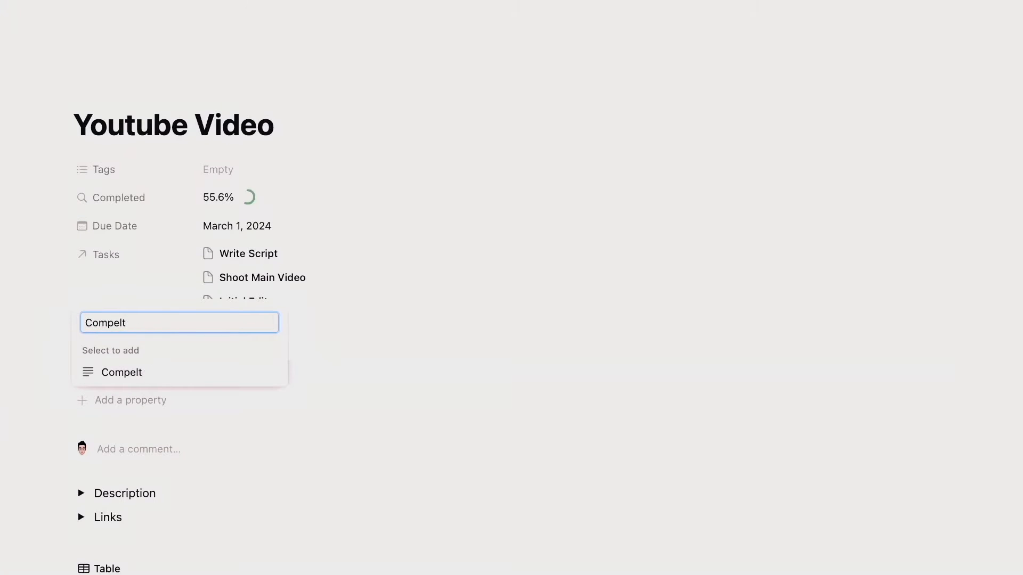
pyautogui.write('leted (weighted)')
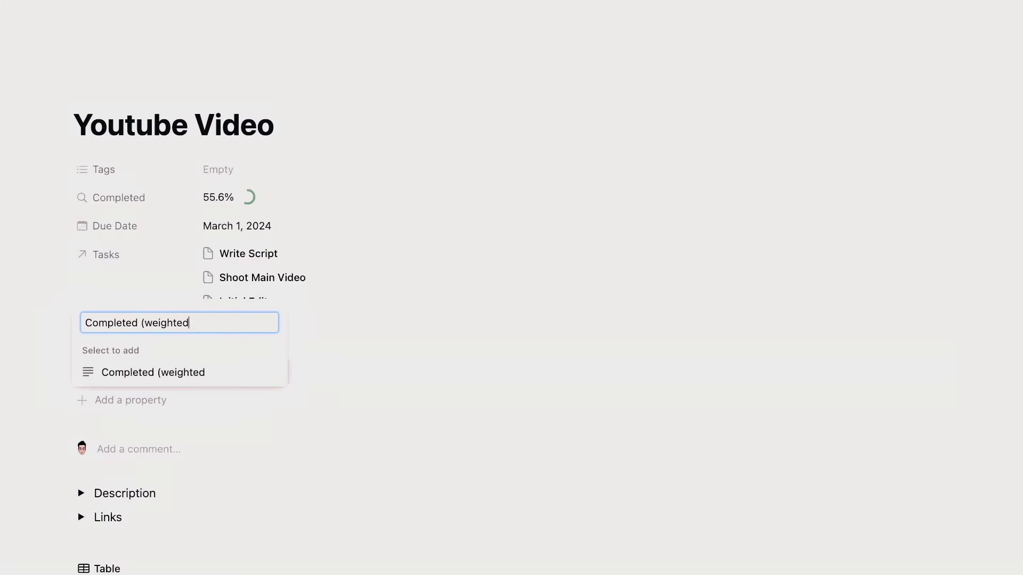
pyautogui.click(187, 376)
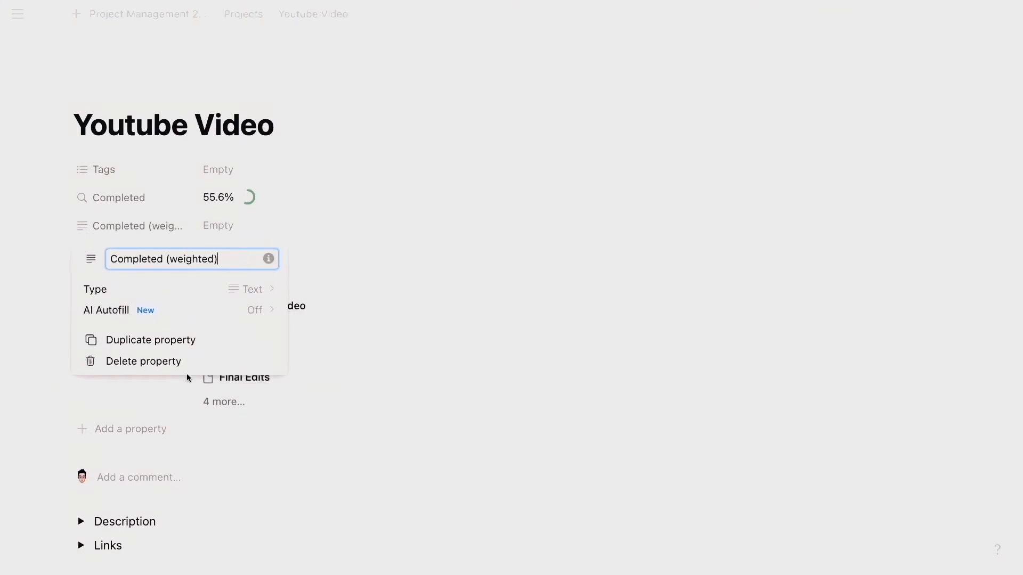
pyautogui.click(249, 291)
pyautogui.write('rol')
pyautogui.press('Return')
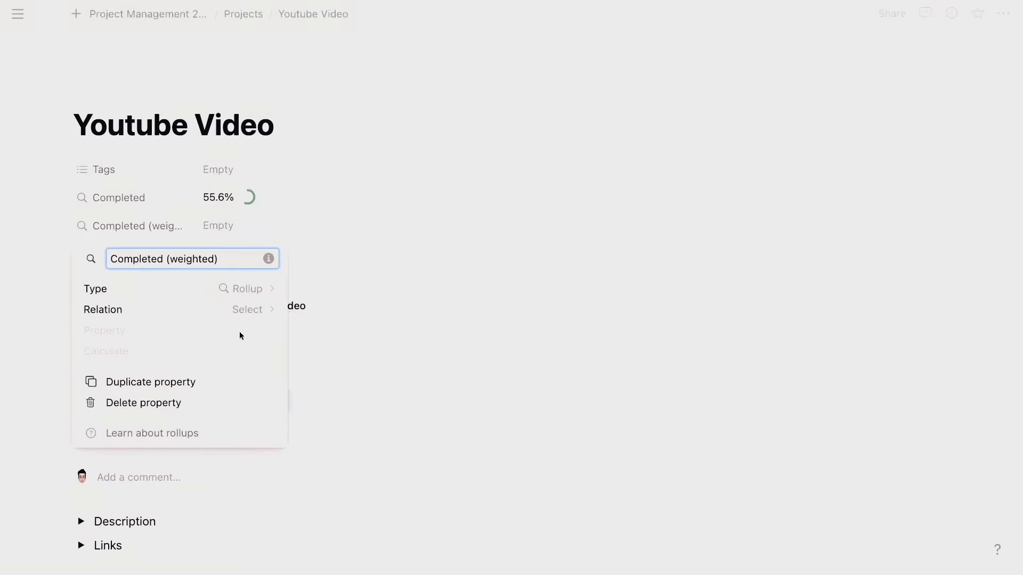
# - Configure the Completed (weighted) rollup with the Tasks relation, the Calculated Weight property and the Sum calculation
pyautogui.click(247, 310)
pyautogui.click(131, 372)
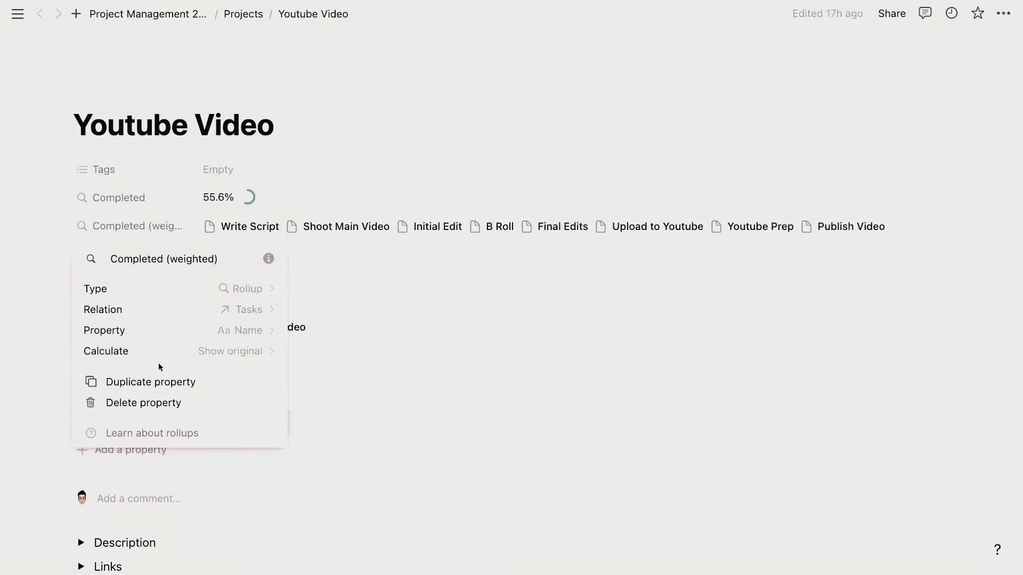
pyautogui.click(228, 331)
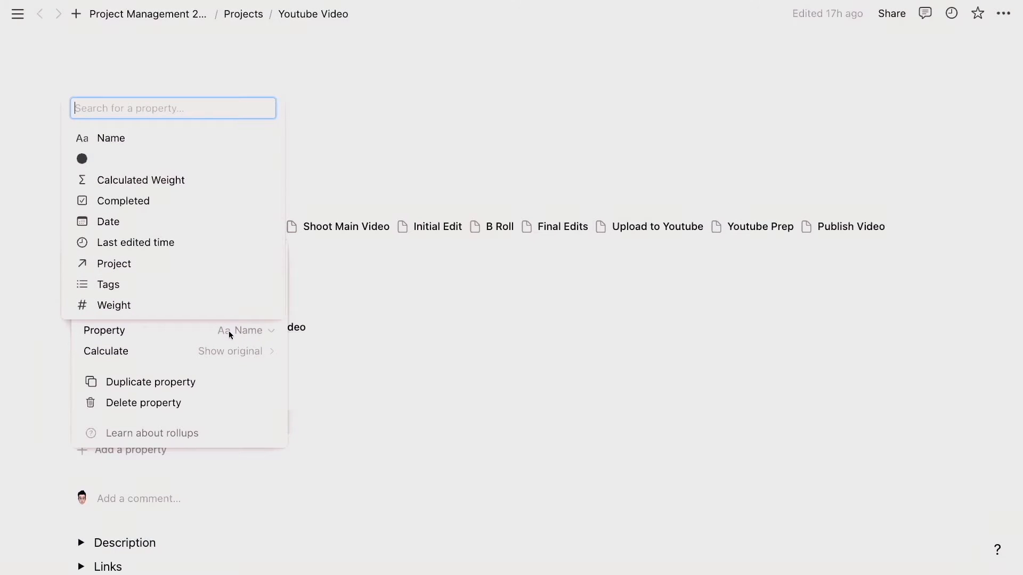
pyautogui.click(163, 187)
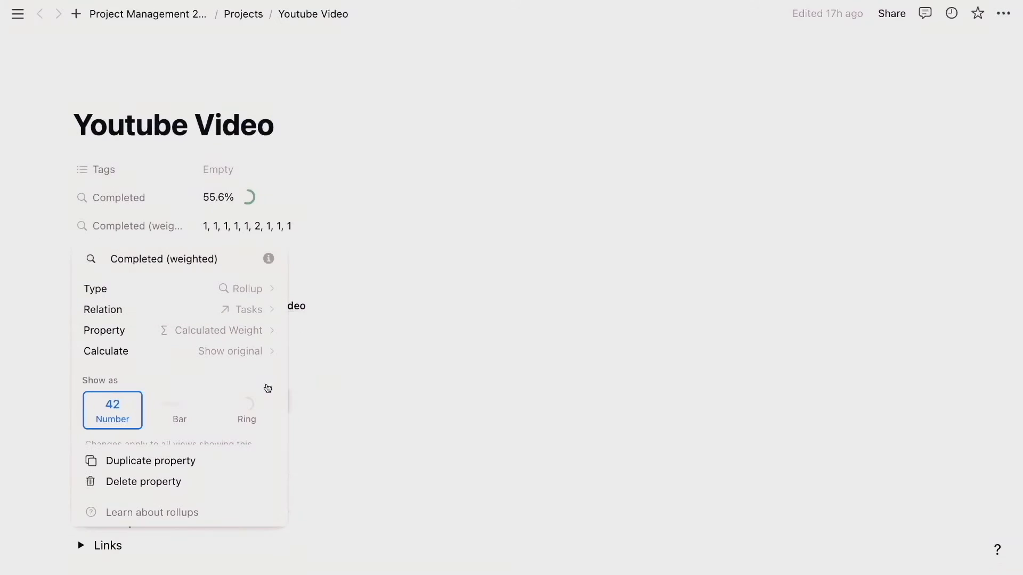
pyautogui.click(238, 356)
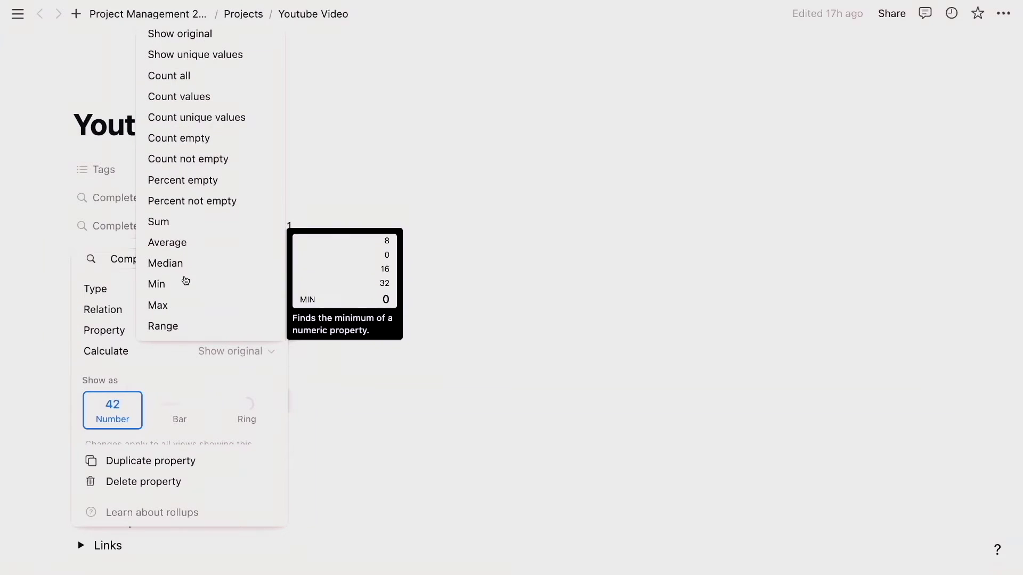
pyautogui.click(180, 224)
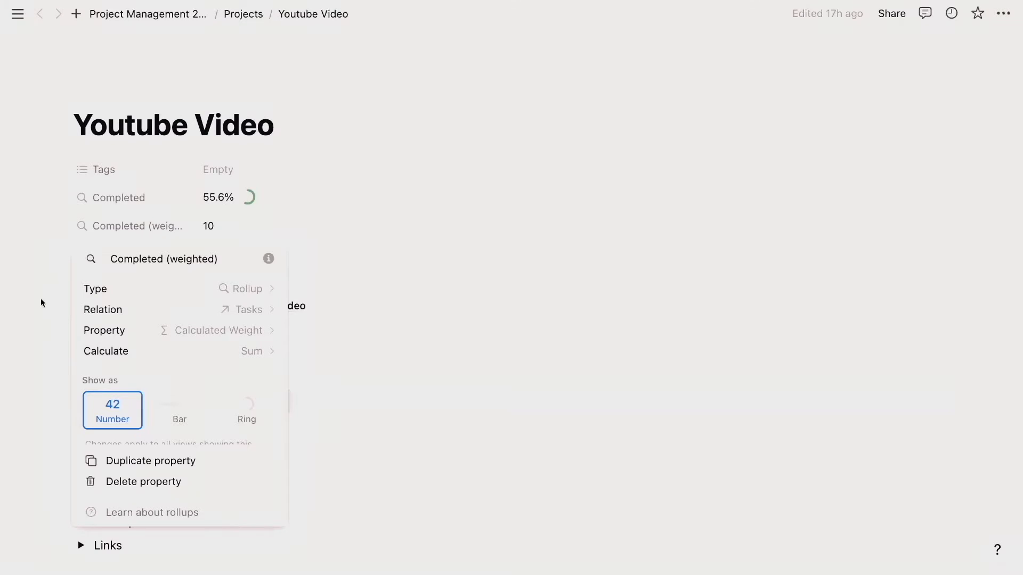
pyautogui.click(33, 268)
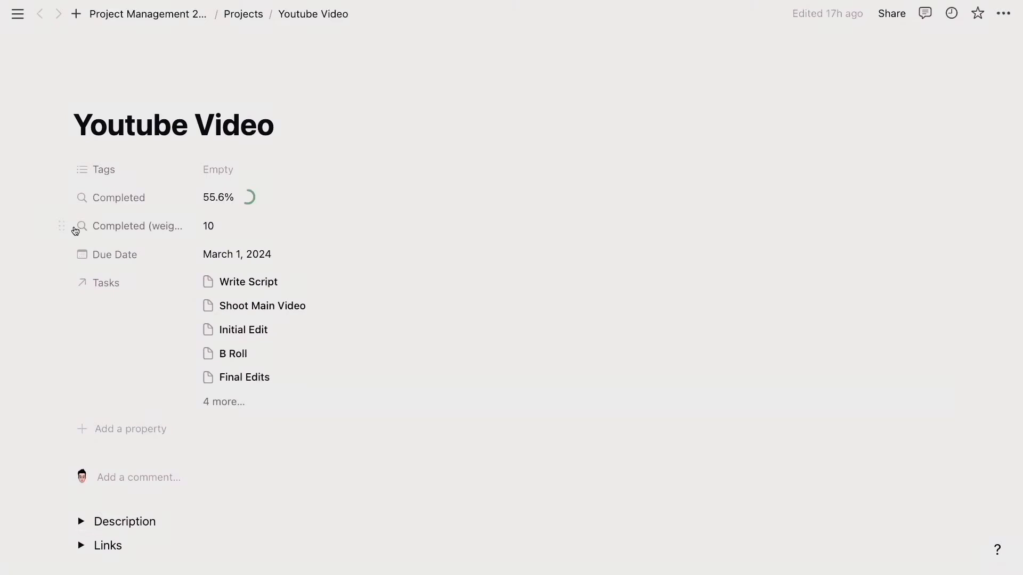
# - Delete the Completed (weighted) property from the Youtube Video project and confirm the deletion
pyautogui.click(63, 225)
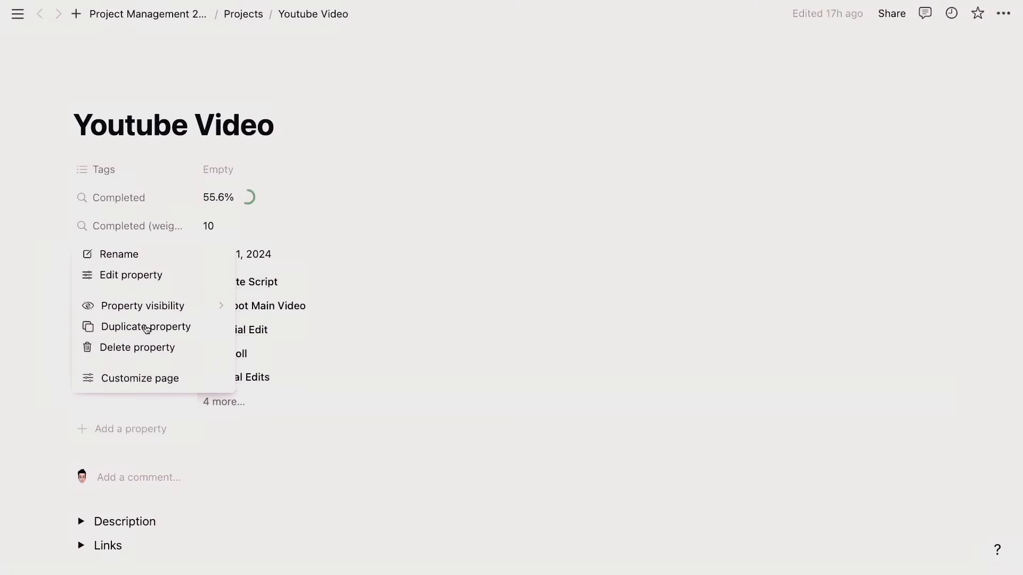
pyautogui.click(150, 347)
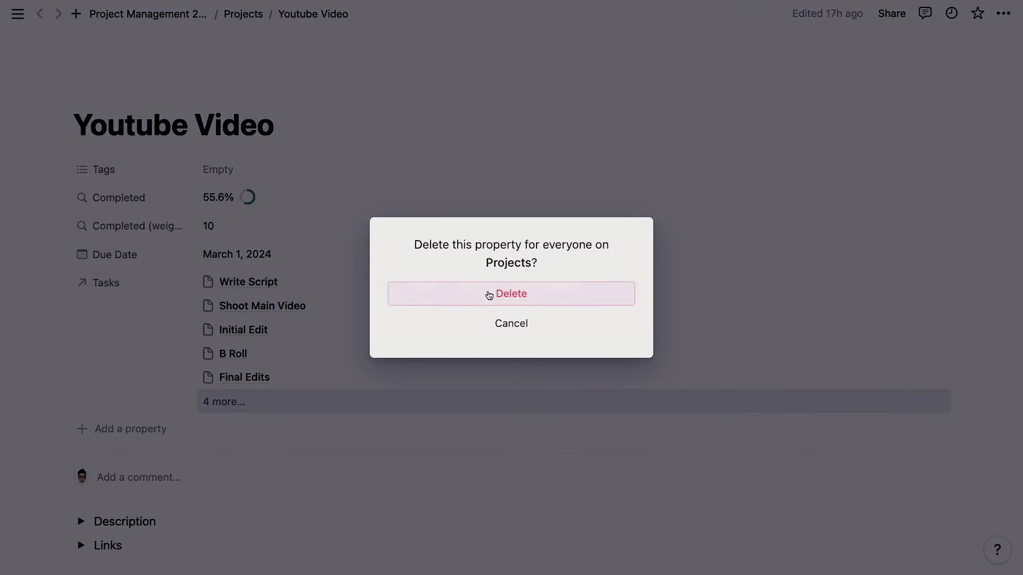
pyautogui.click(486, 293)
# - Add a Formula property named Completed Weight to the Tasks table and place its column directly after Calculated Weight
pyautogui.scroll(-10, 491, 295)
pyautogui.scroll(2, 529, 279)
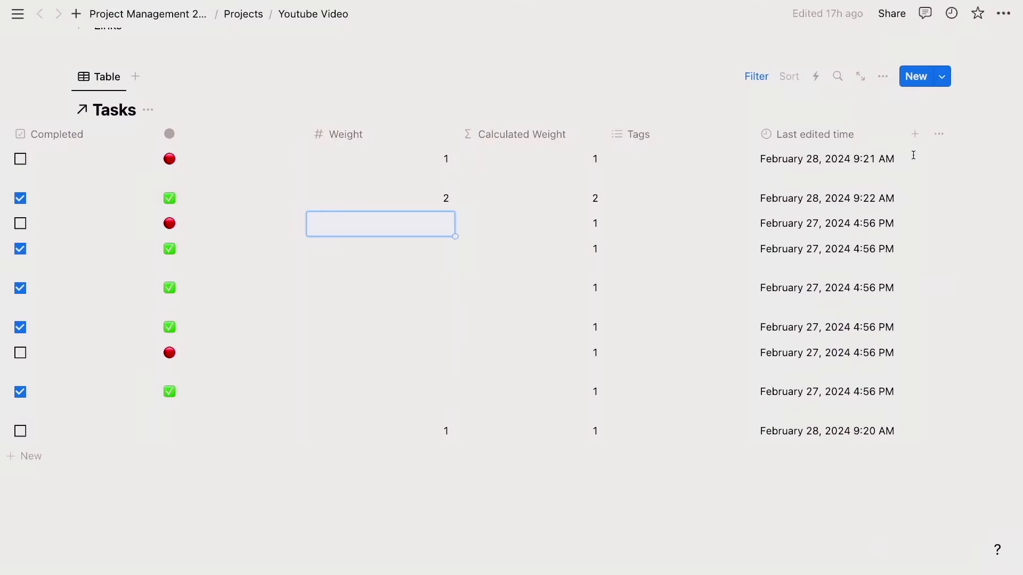
pyautogui.click(916, 135)
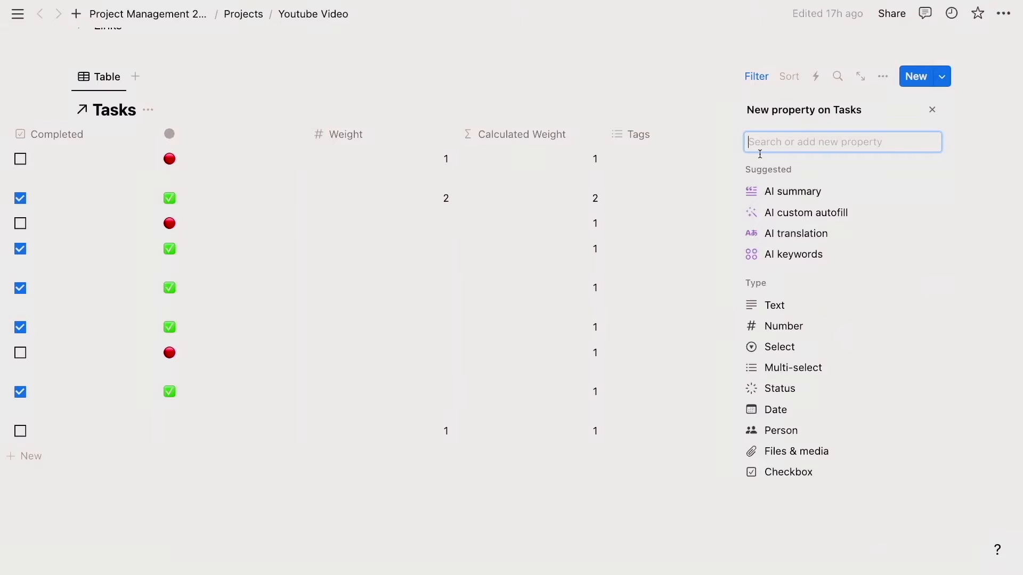
pyautogui.write('Completed ')
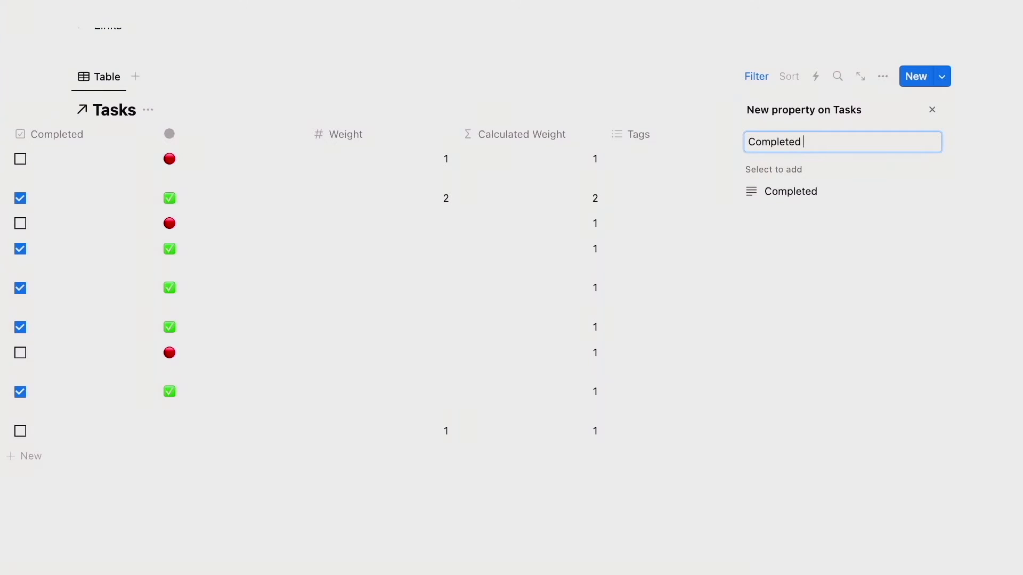
pyautogui.write('Weight')
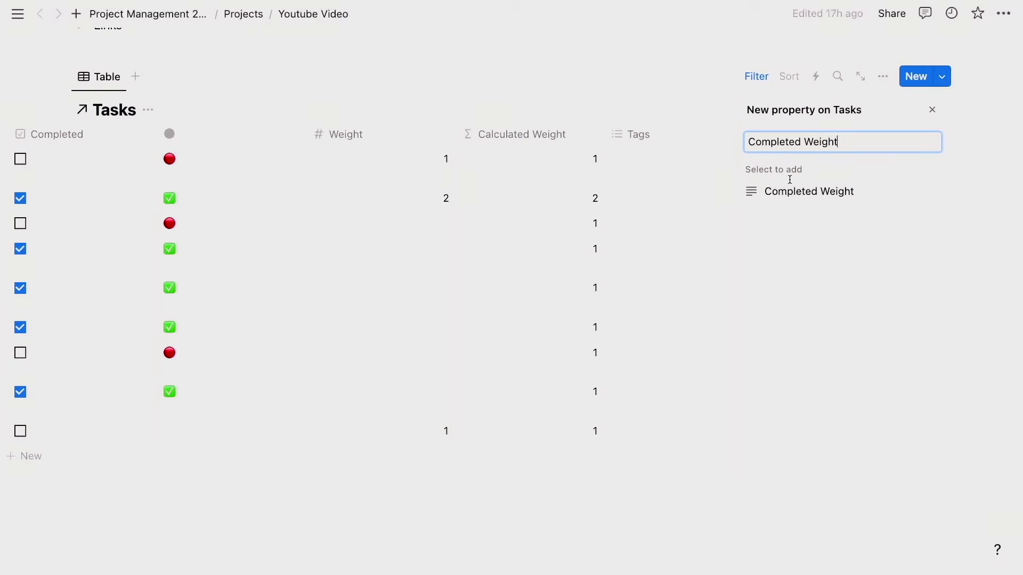
pyautogui.click(792, 191)
pyautogui.click(902, 172)
pyautogui.write('fo')
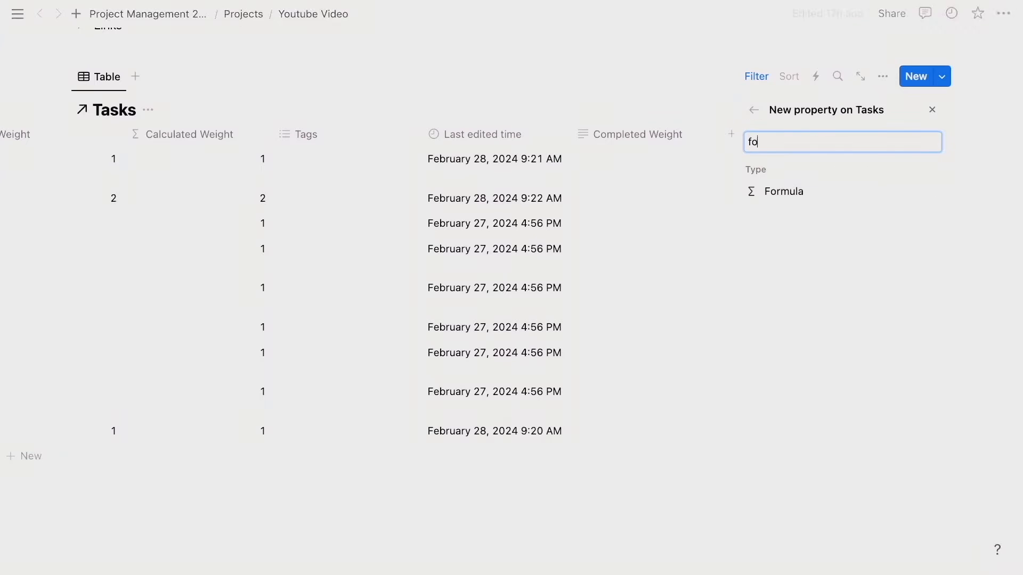
pyautogui.write('rm')
pyautogui.click(796, 193)
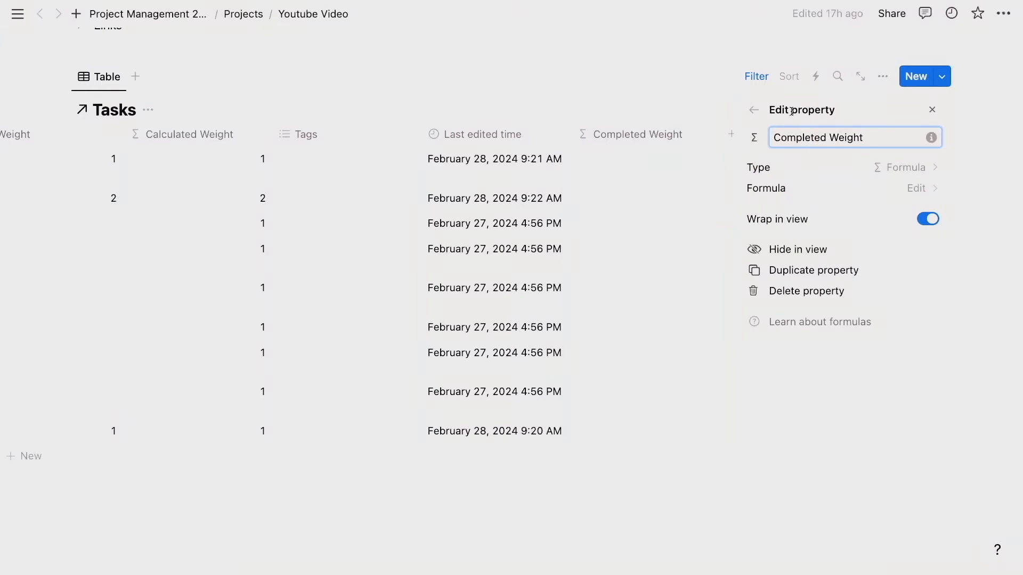
pyautogui.click(600, 57)
pyautogui.moveTo(794, 175); pyautogui.dragTo(512, 180)
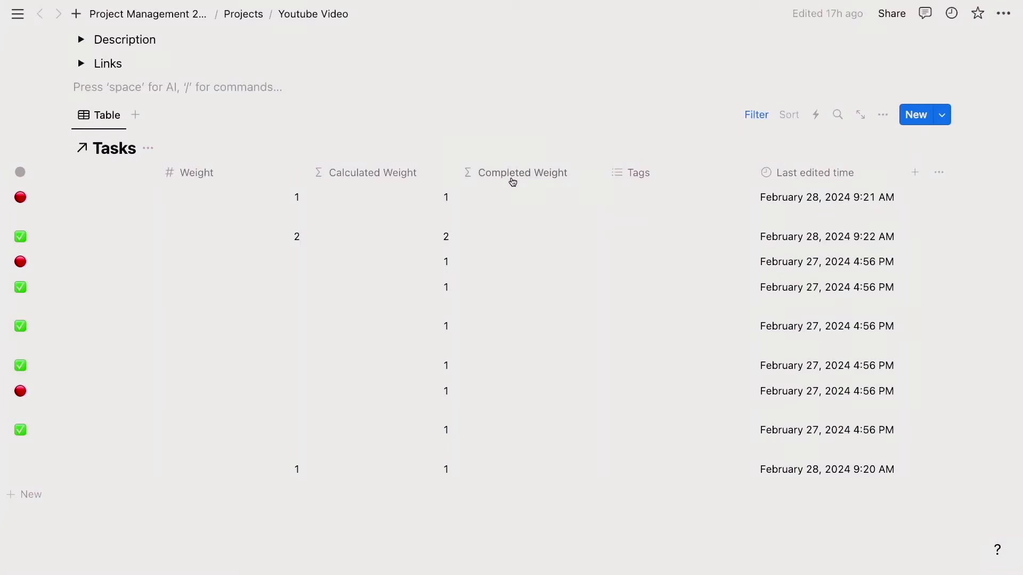
# - Set the Completed Weight formula to if(Completed, Calculated Weight, 0)
pyautogui.click(497, 203)
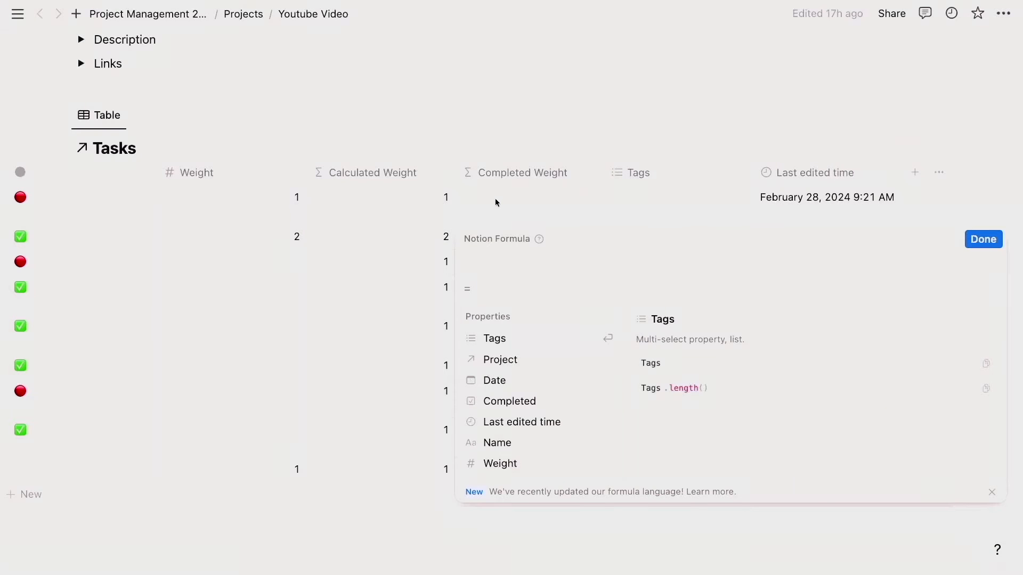
pyautogui.write('if( Comp')
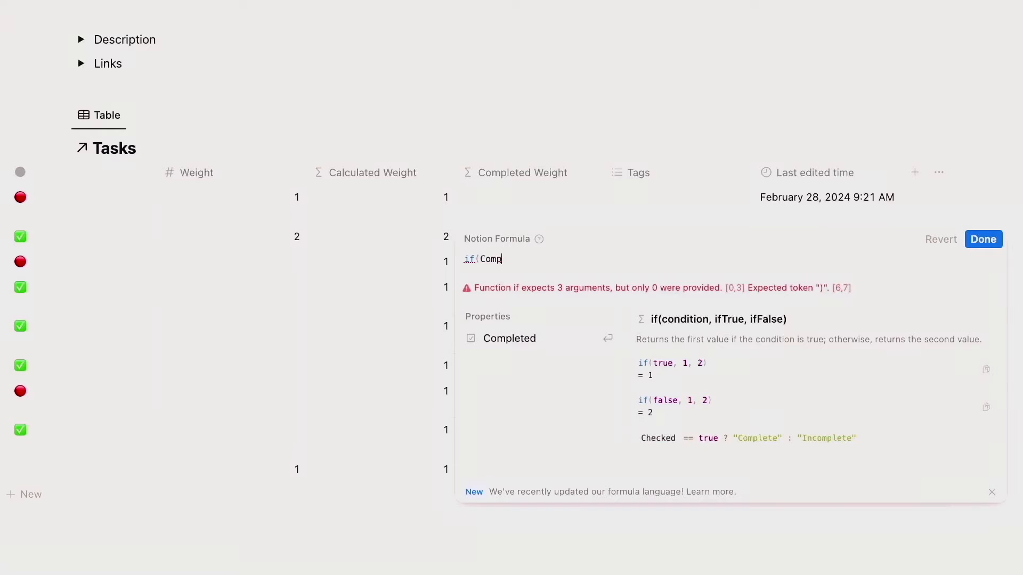
pyautogui.press('Return')
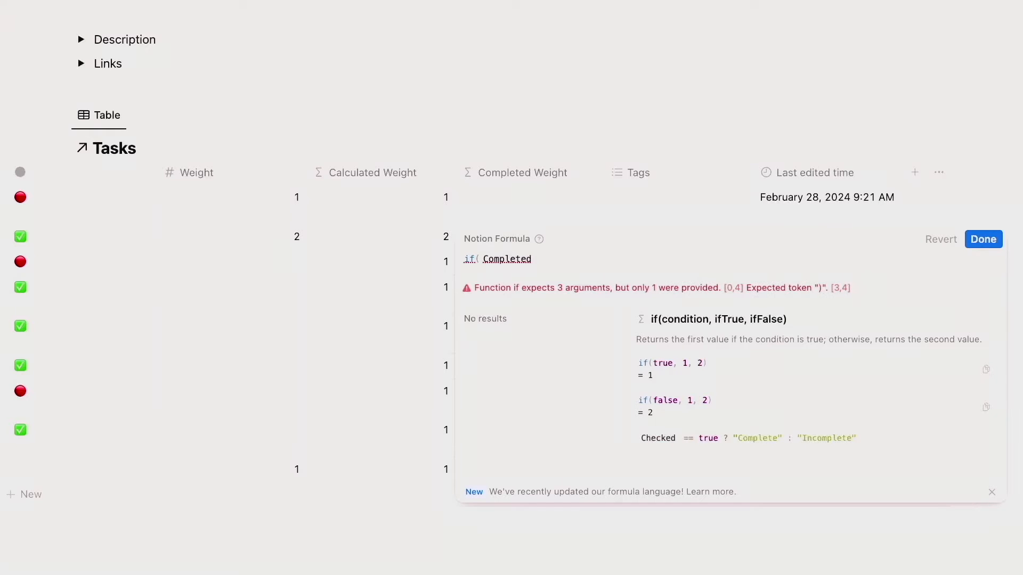
pyautogui.write(', ')
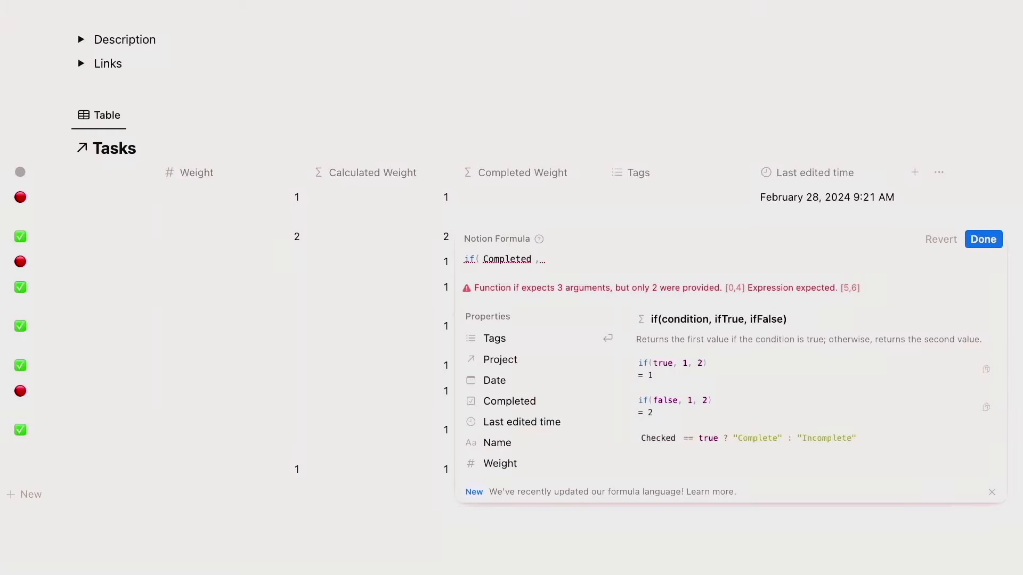
pyautogui.write('Cal')
pyautogui.press('Return')
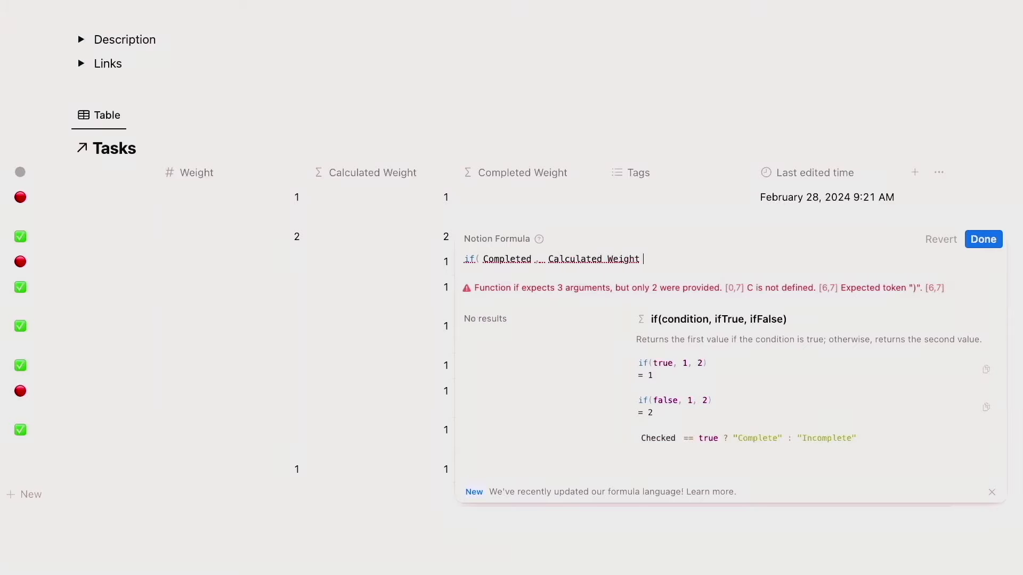
pyautogui.write(', ')
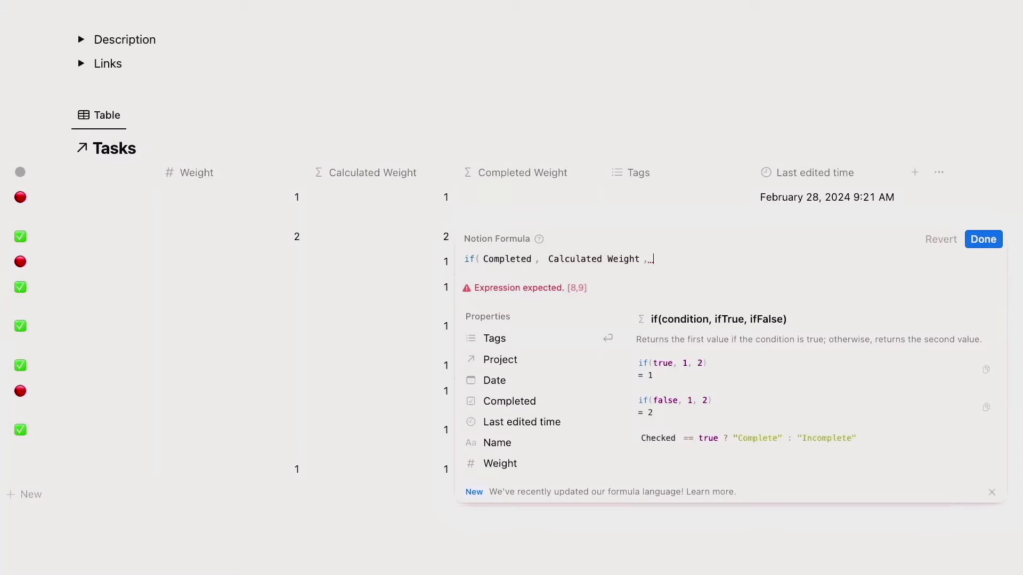
pyautogui.write('0)')
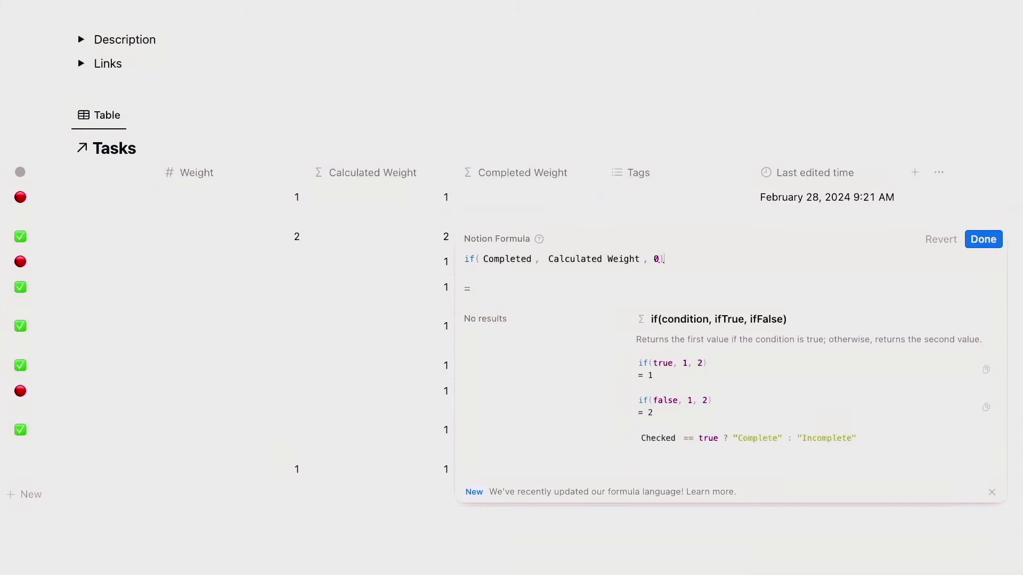
pyautogui.click(983, 240)
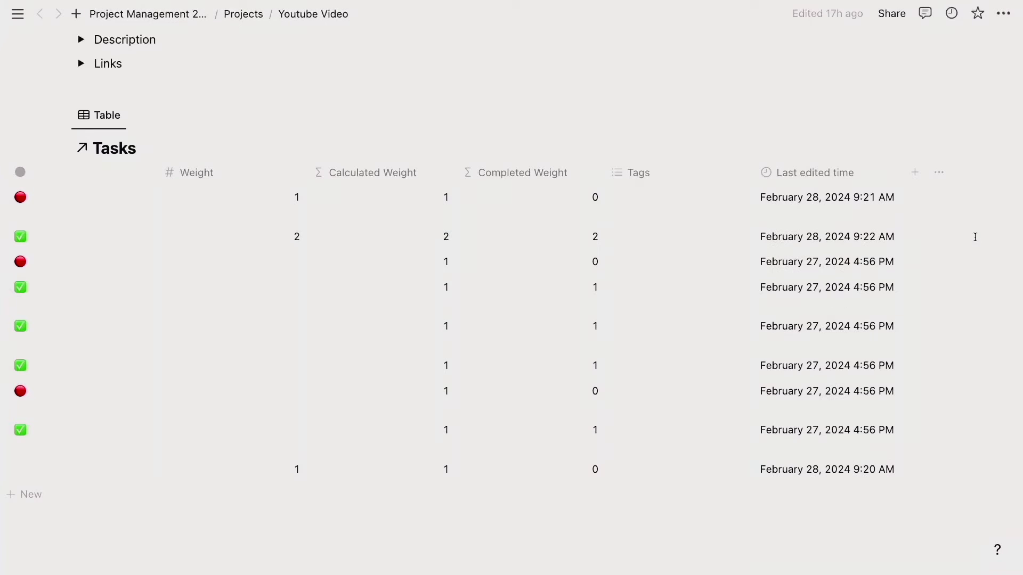
# - Mark the first task in the Tasks table as completed, and clear its checkbox again to test the Completed Weight formula
pyautogui.hscroll(-10, 370, 318)
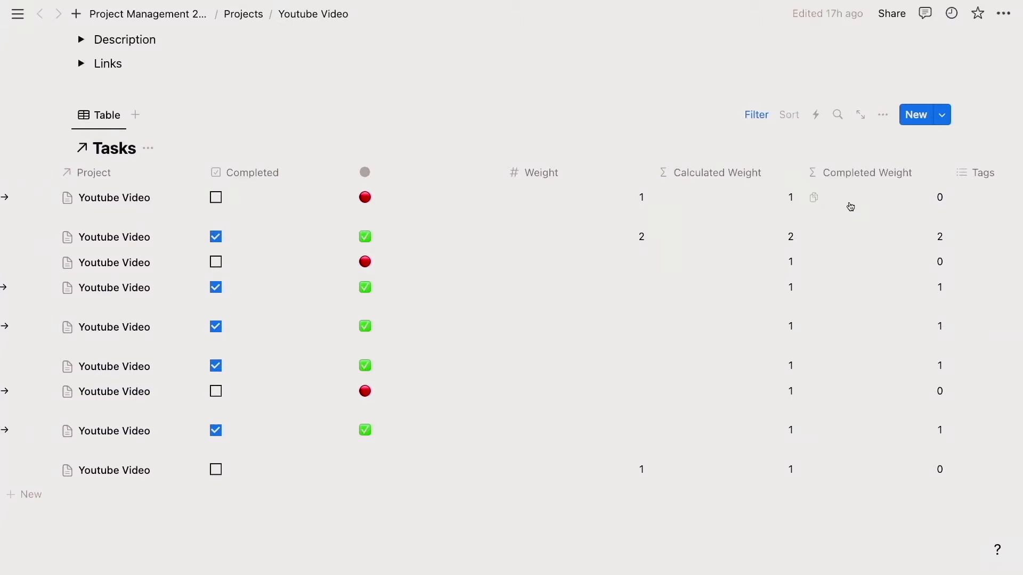
pyautogui.click(216, 198)
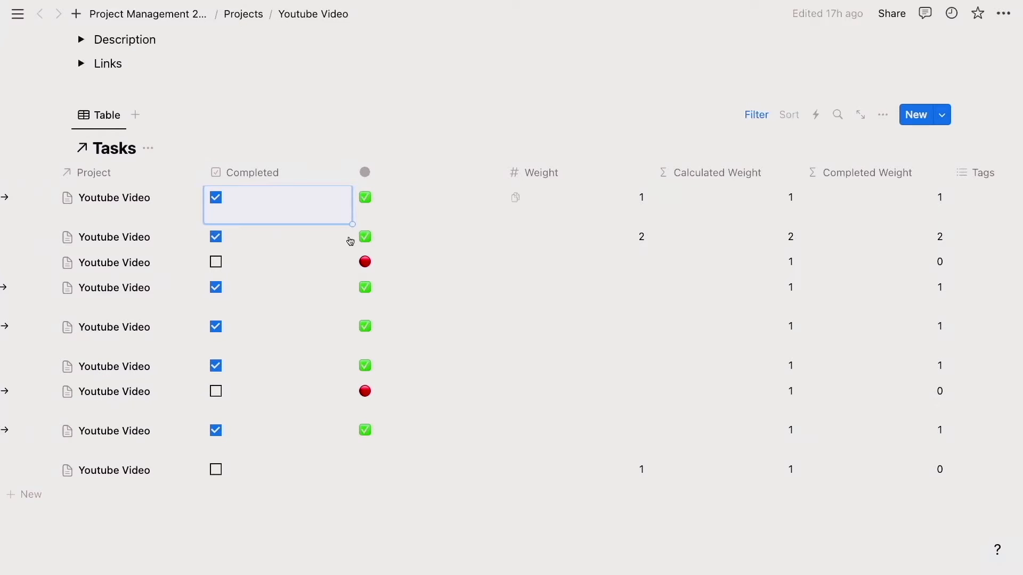
pyautogui.click(217, 201)
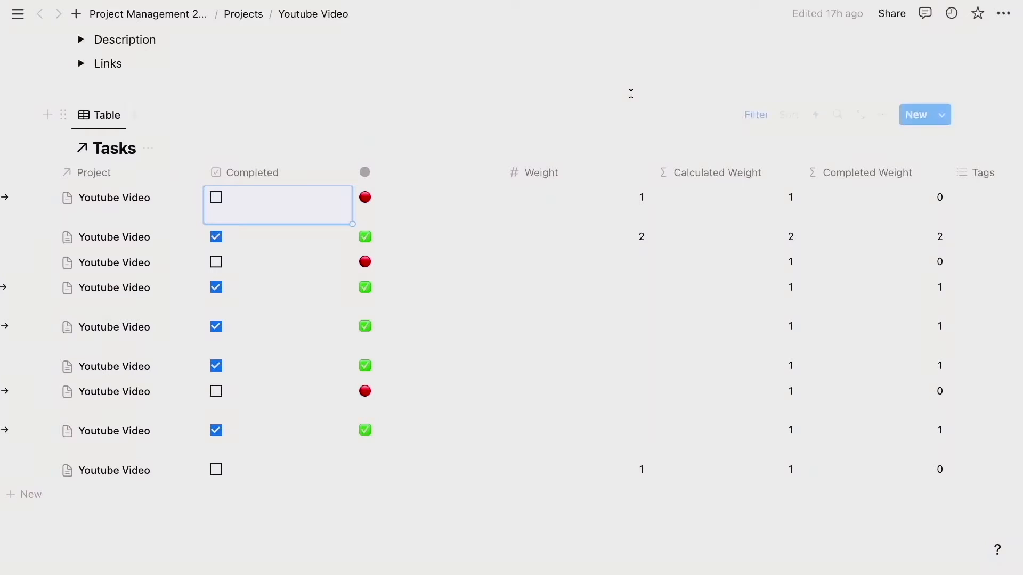
# - Add a Rollup property named Total Weight to the Youtube Video project
pyautogui.hscroll(2, 611, 215)
pyautogui.hscroll(4, 611, 214)
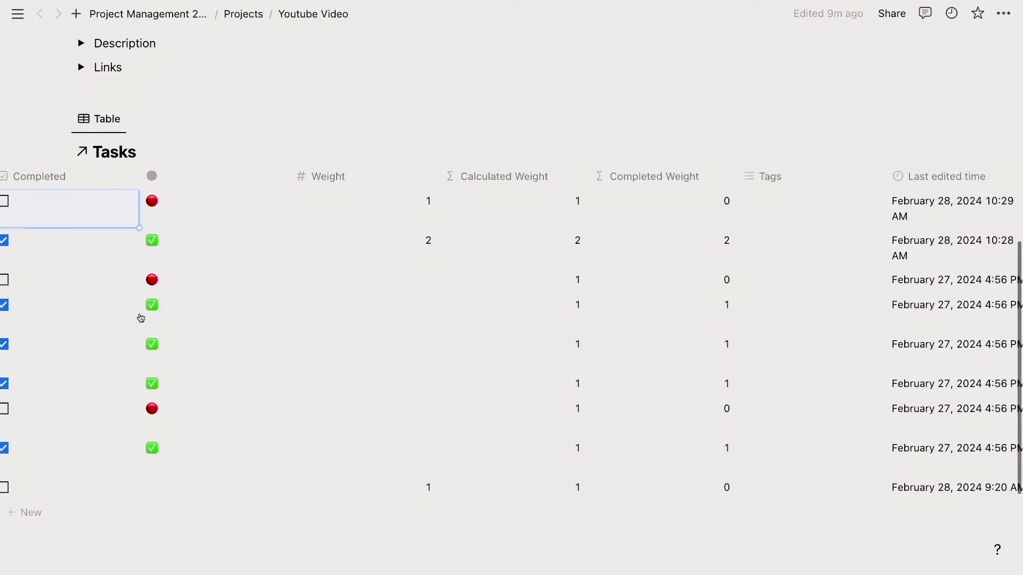
pyautogui.scroll(10, 137, 317)
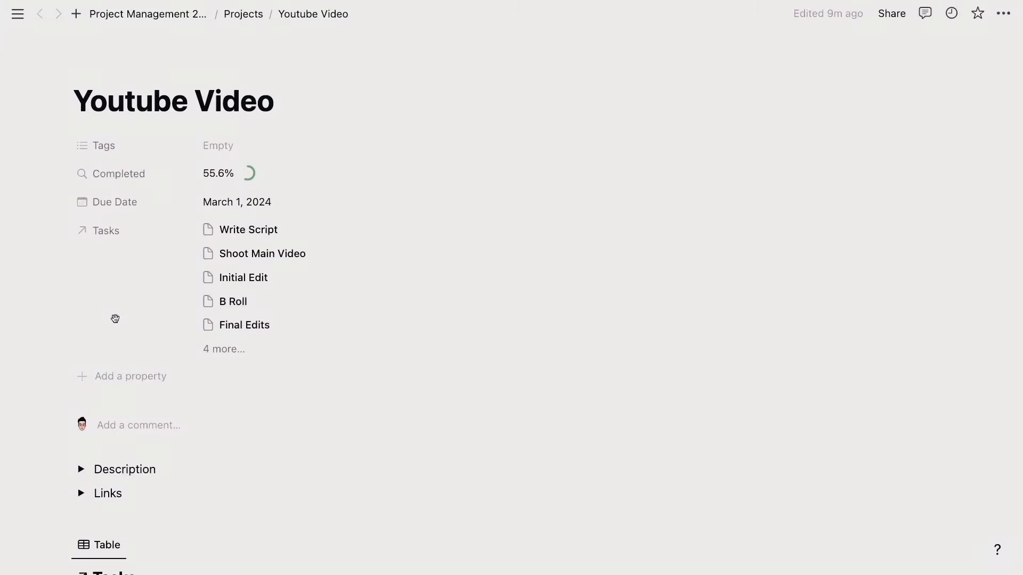
pyautogui.click(130, 378)
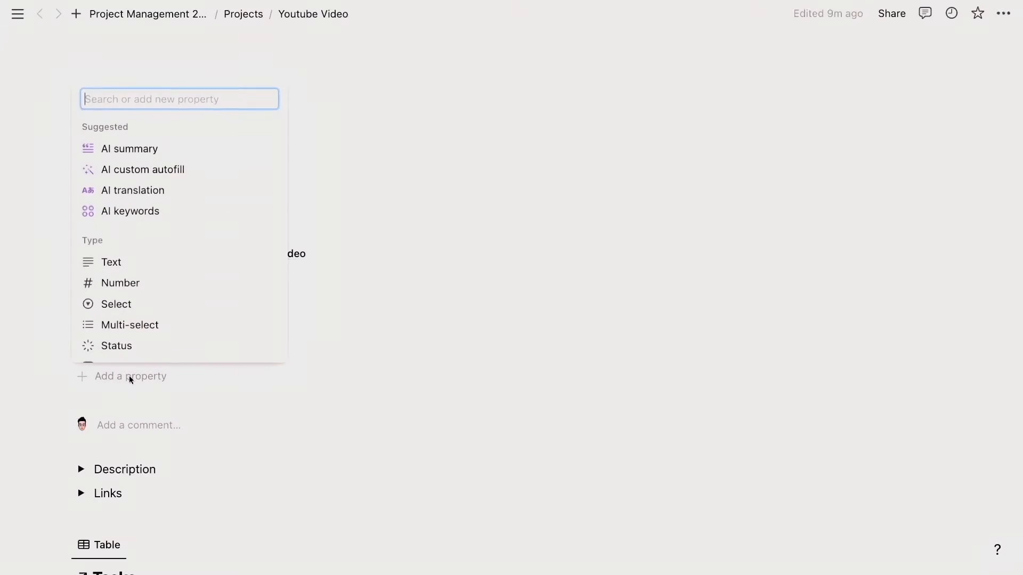
pyautogui.write('To')
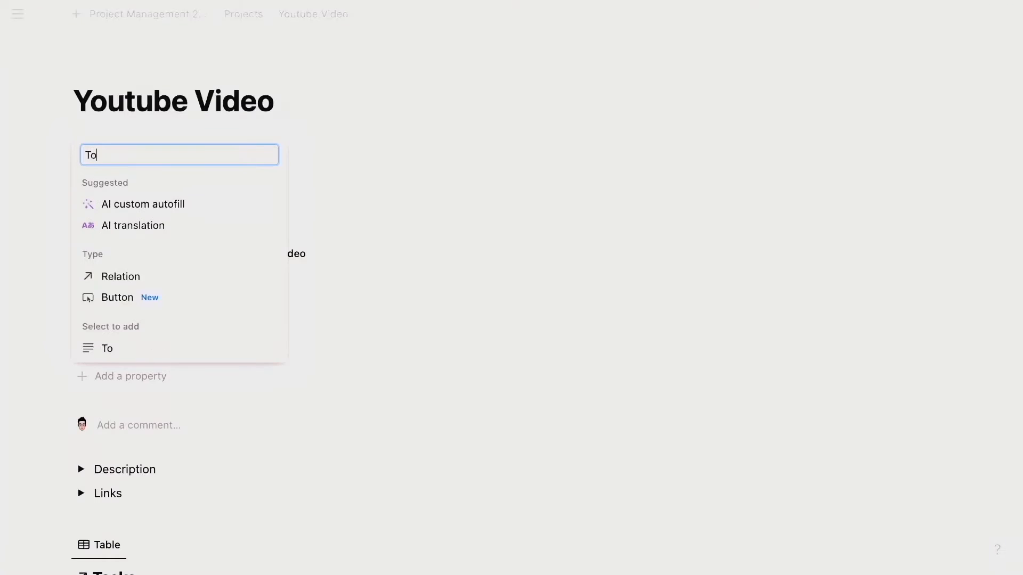
pyautogui.write('tal Completed')
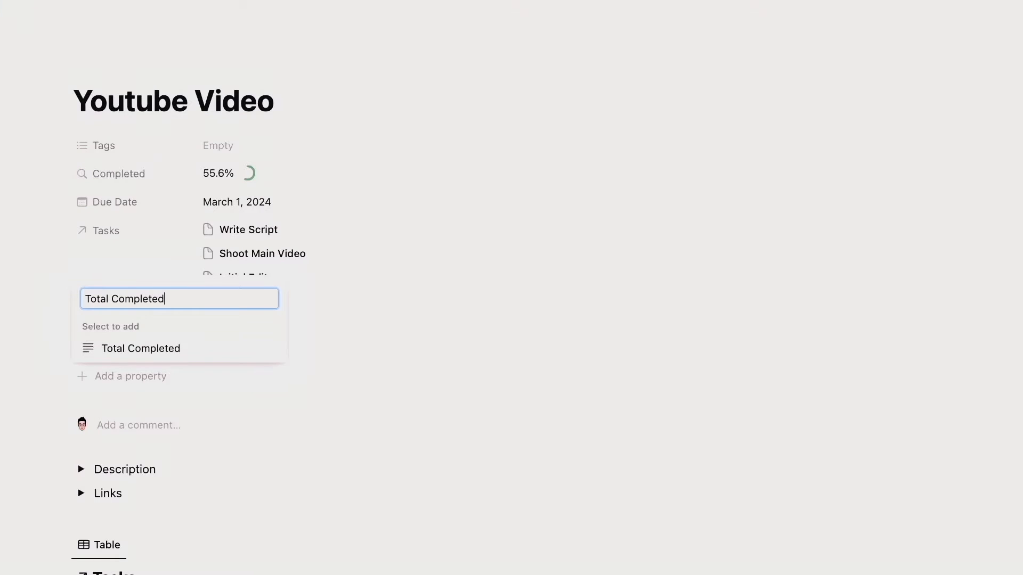
pyautogui.press('BackSpace')
pyautogui.press('BackSpace')
pyautogui.press('BackSpace')
pyautogui.press('BackSpace')
pyautogui.press('BackSpace')
pyautogui.press('BackSpace')
pyautogui.press('BackSpace')
pyautogui.press('BackSpace')
pyautogui.write('W')
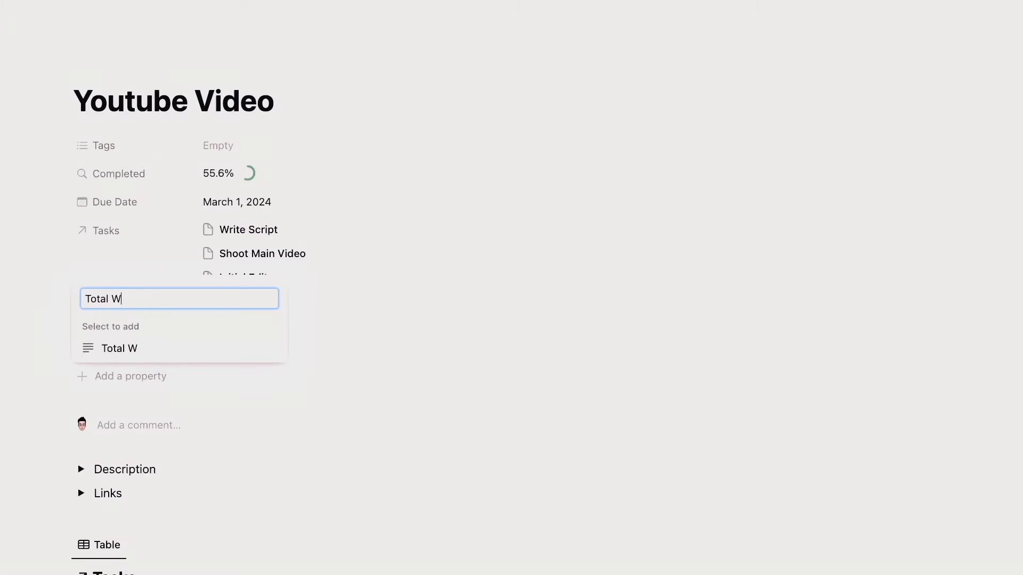
pyautogui.write('eight')
pyautogui.press('Return')
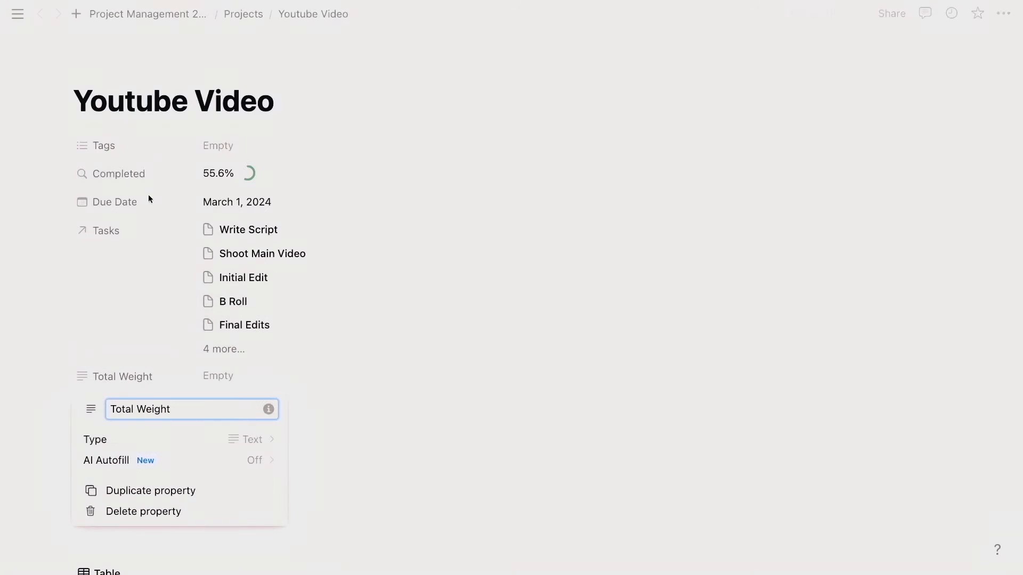
pyautogui.click(257, 439)
pyautogui.write('ro')
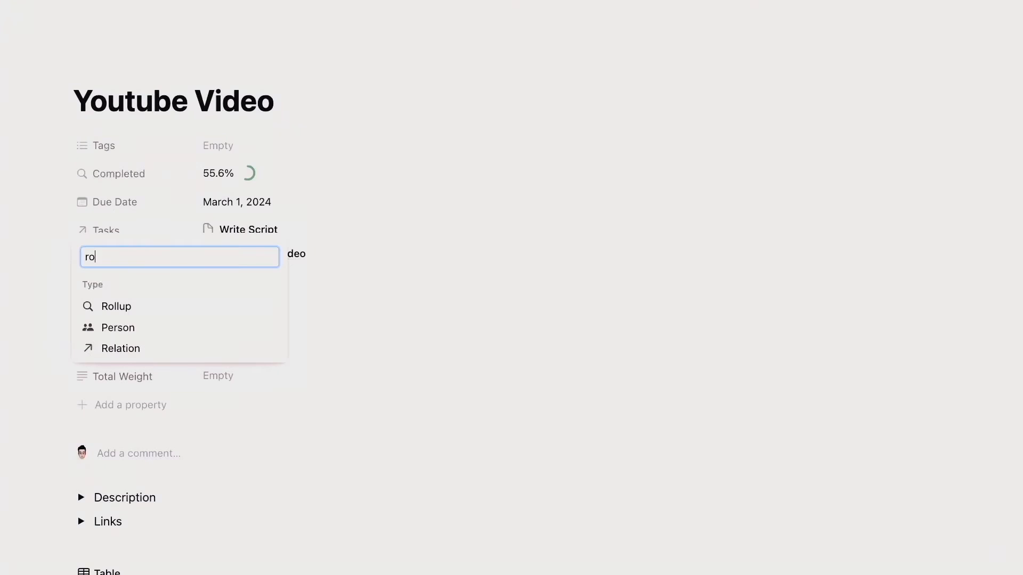
pyautogui.press('Return')
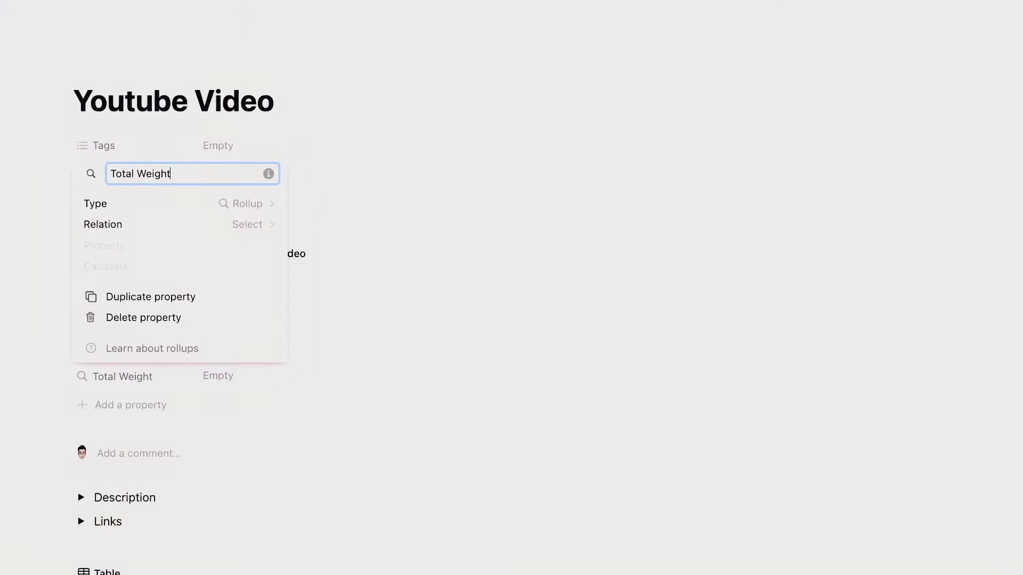
# - Configure the Total Weight rollup with the Tasks relation, the Calculated Weight property and the Sum calculation
pyautogui.click(254, 227)
pyautogui.click(150, 292)
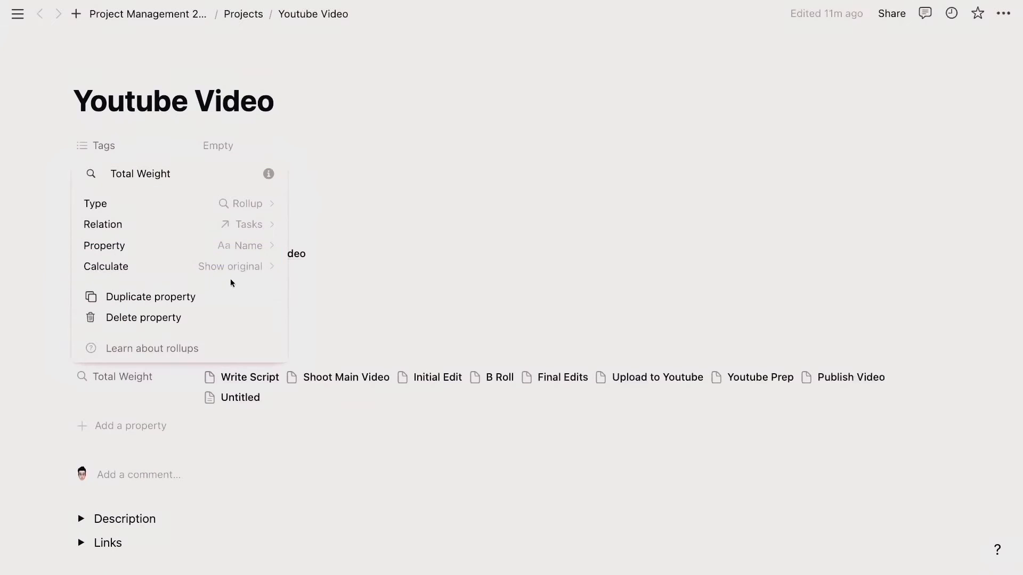
pyautogui.click(236, 251)
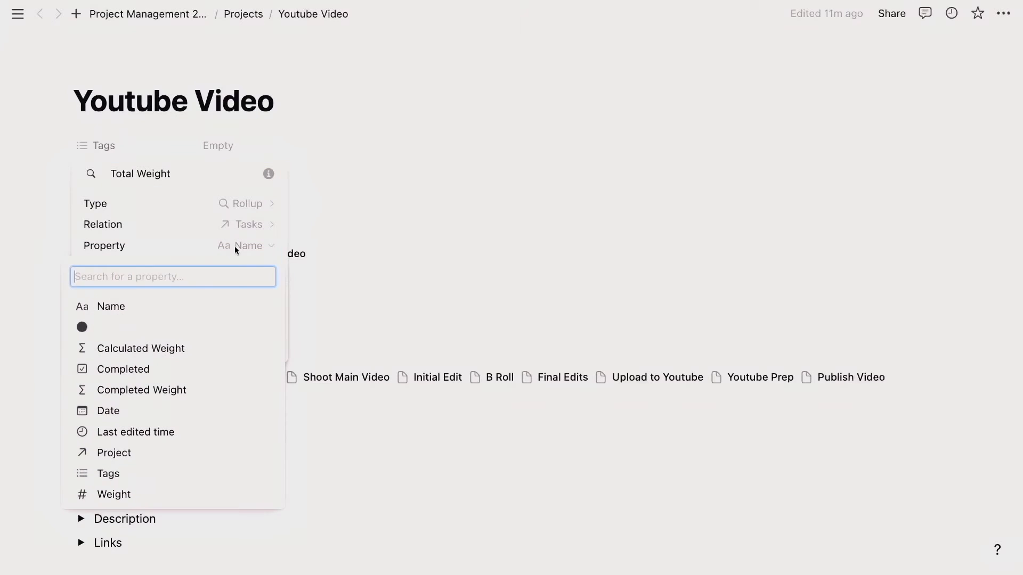
pyautogui.click(155, 349)
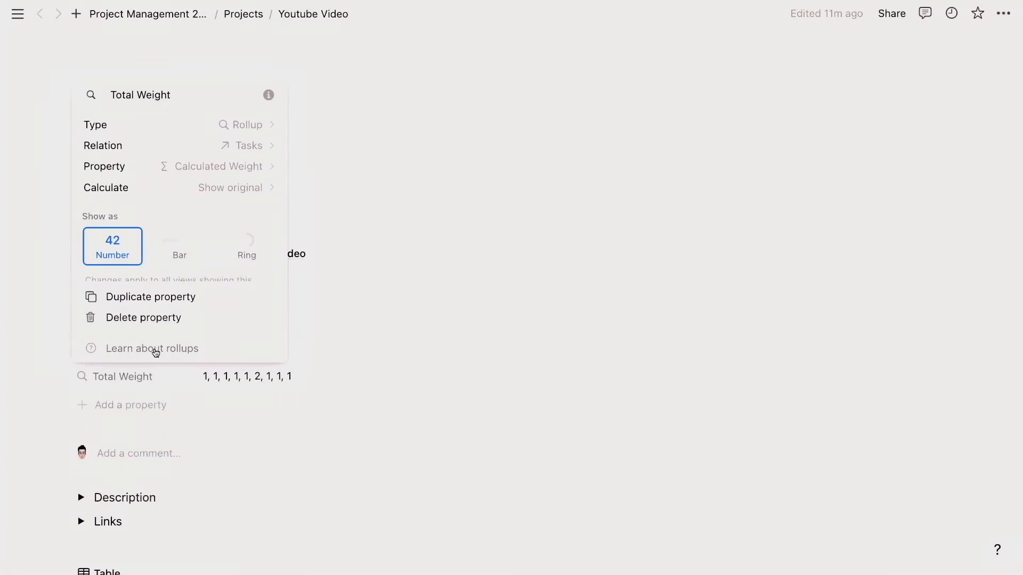
pyautogui.click(236, 188)
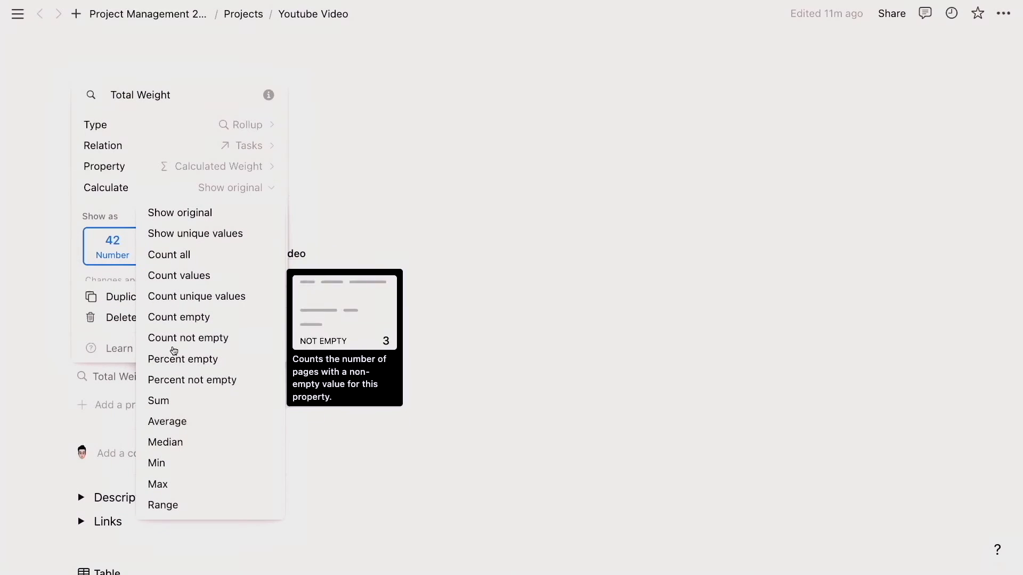
pyautogui.click(174, 398)
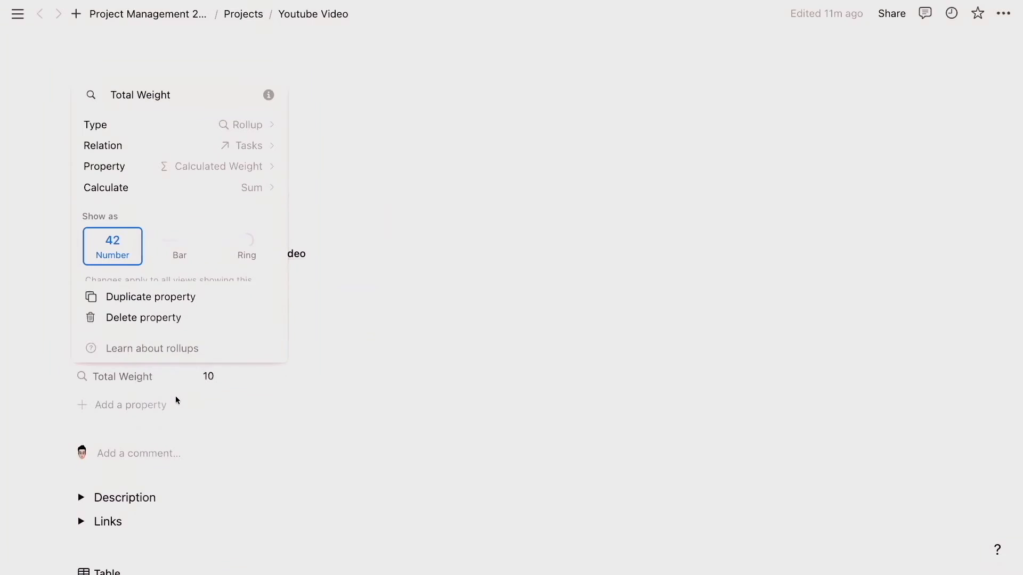
pyautogui.click(432, 240)
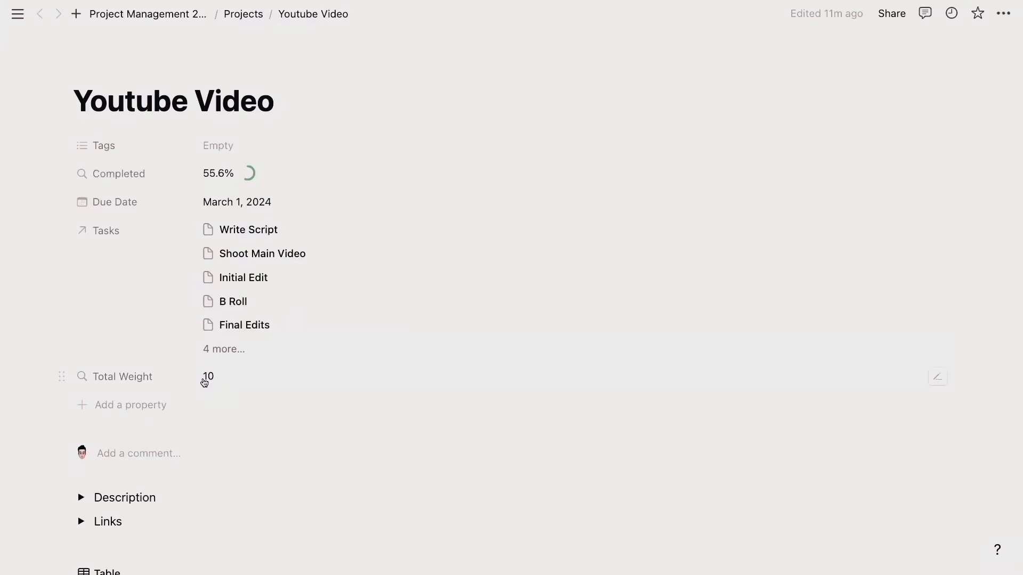
# - Add a Rollup property named Total Completed Weight to the Youtube Video project
pyautogui.click(119, 411)
pyautogui.write('T')
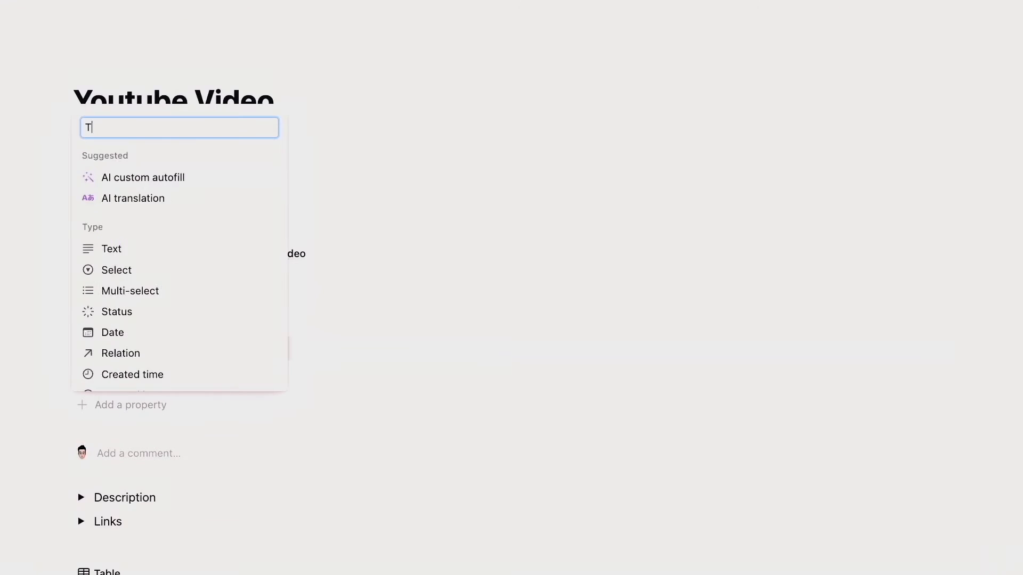
pyautogui.write('otlal Completed')
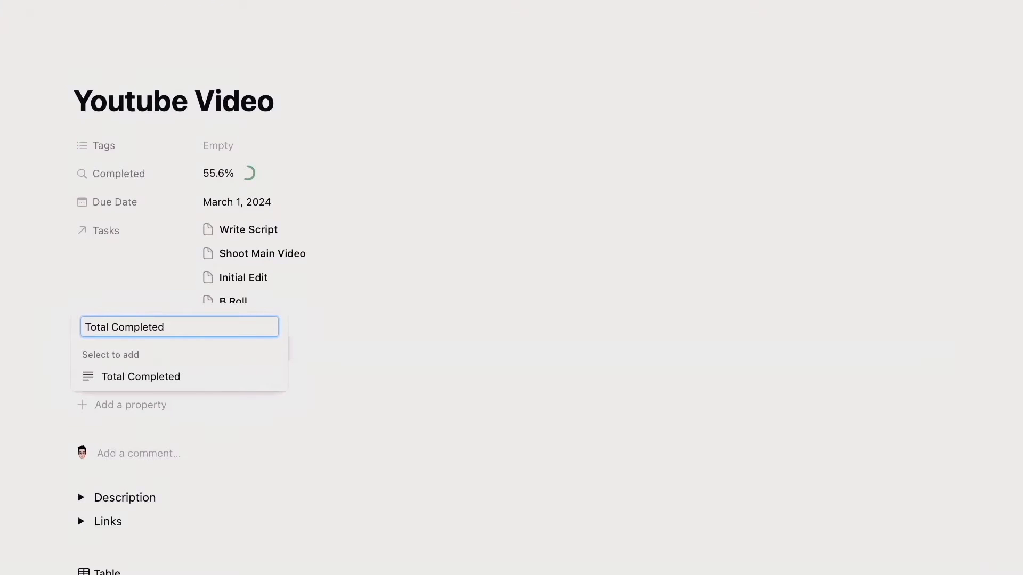
pyautogui.write(' Weight')
pyautogui.press('Return')
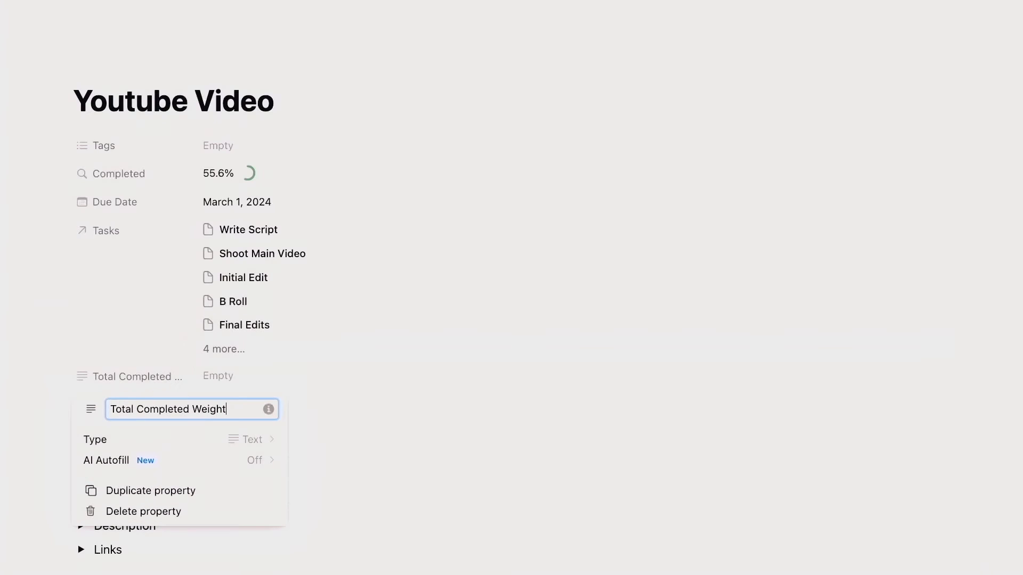
pyautogui.click(255, 437)
pyautogui.write('ro')
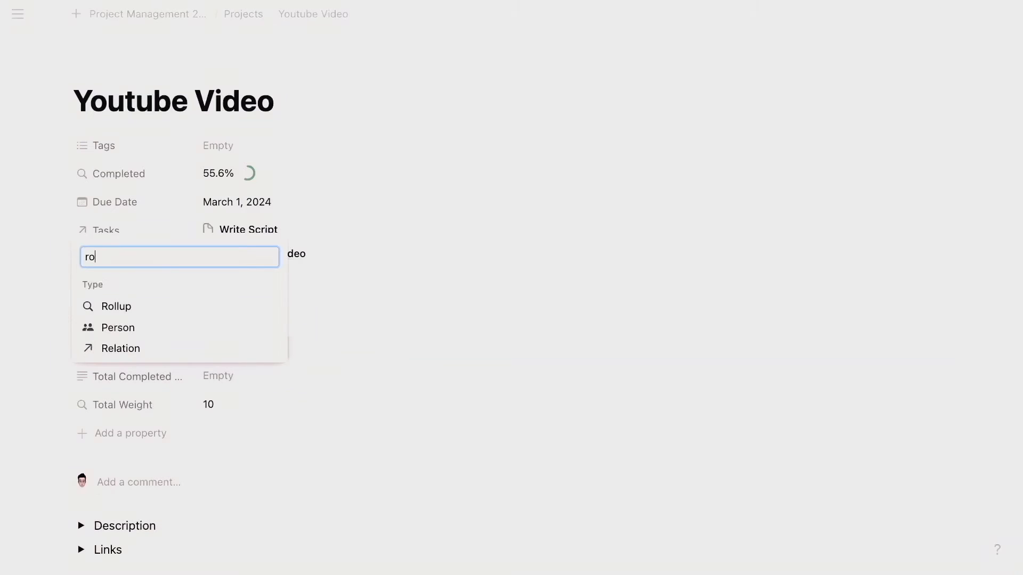
pyautogui.press('Return')
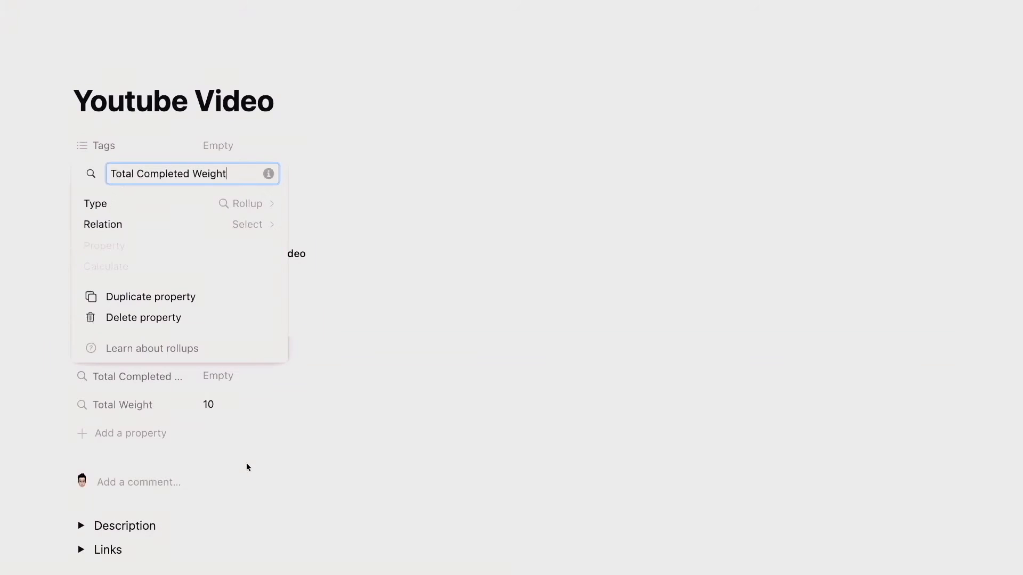
# - Configure the Total Completed Weight rollup with the Tasks relation, the Completed Weight property and the Sum calculation
pyautogui.click(249, 227)
pyautogui.click(136, 290)
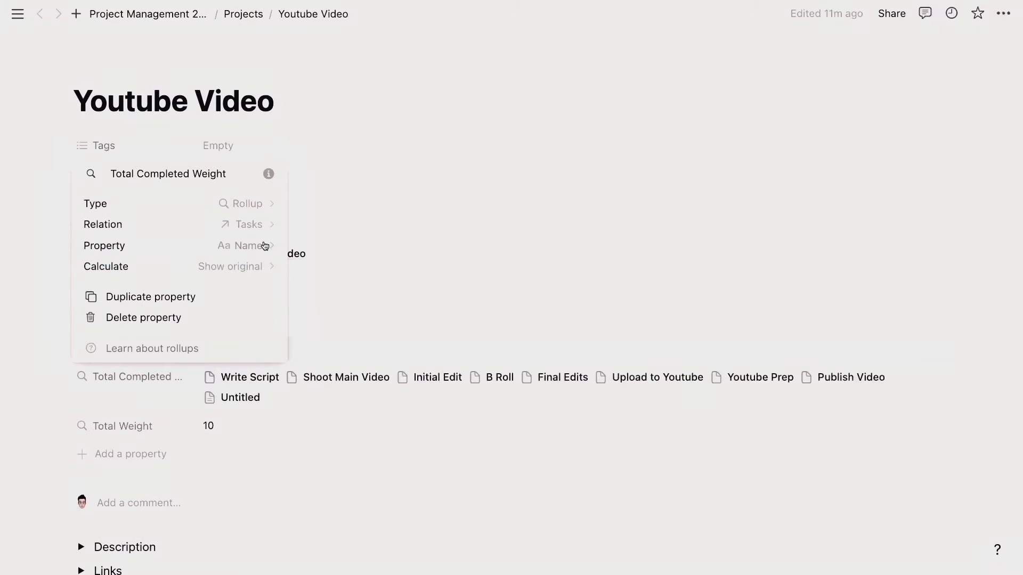
pyautogui.click(254, 245)
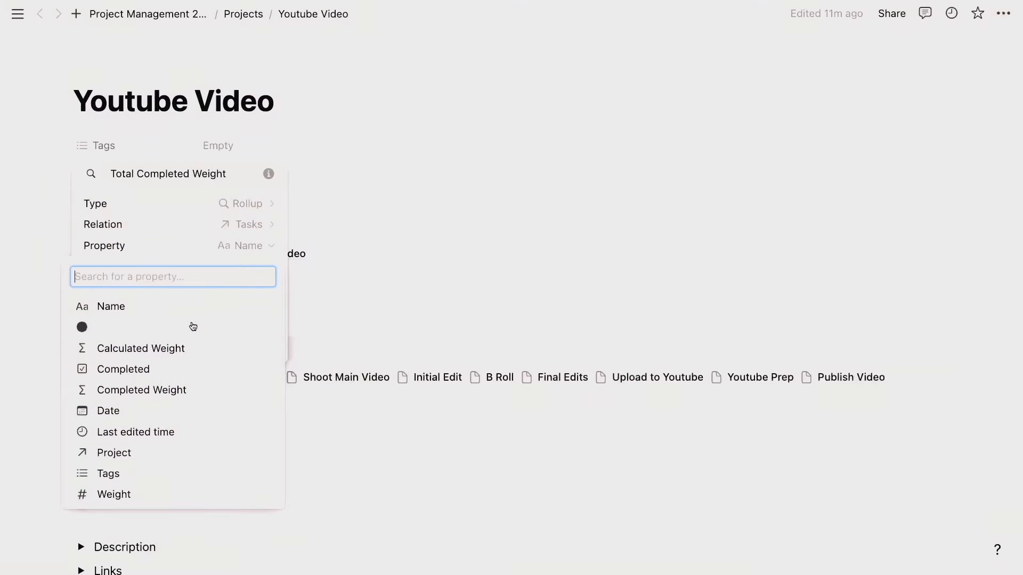
pyautogui.click(171, 392)
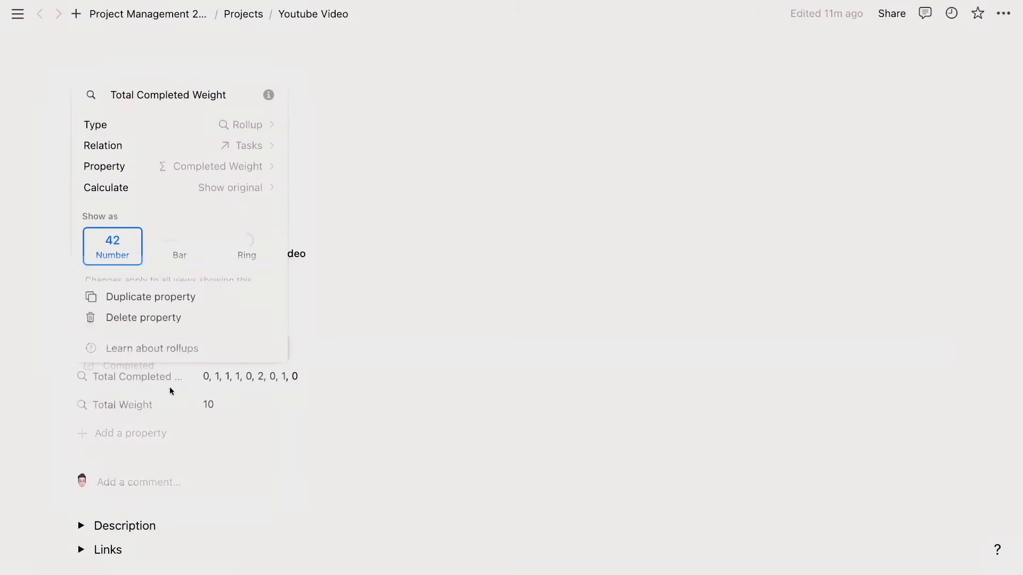
pyautogui.click(247, 193)
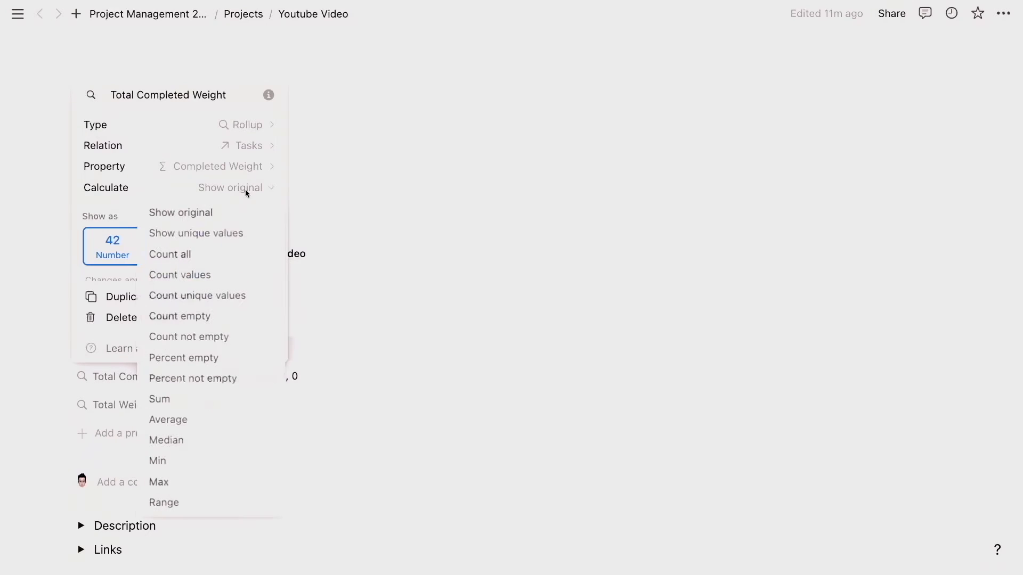
pyautogui.click(180, 404)
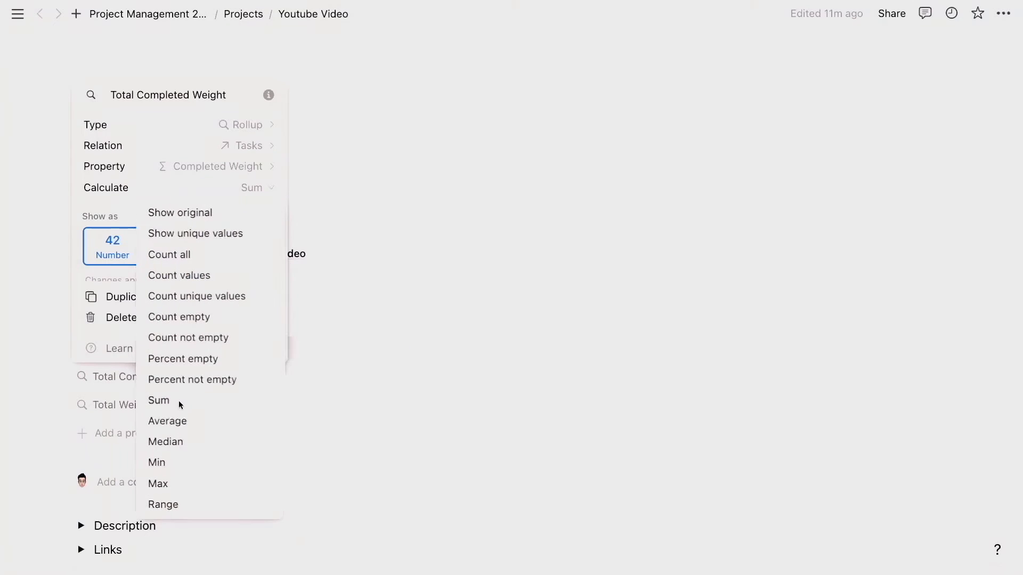
pyautogui.click(379, 306)
# - Add a Formula property named Completed (Weight) to the Youtube Video project
pyautogui.scroll(-2, 172, 281)
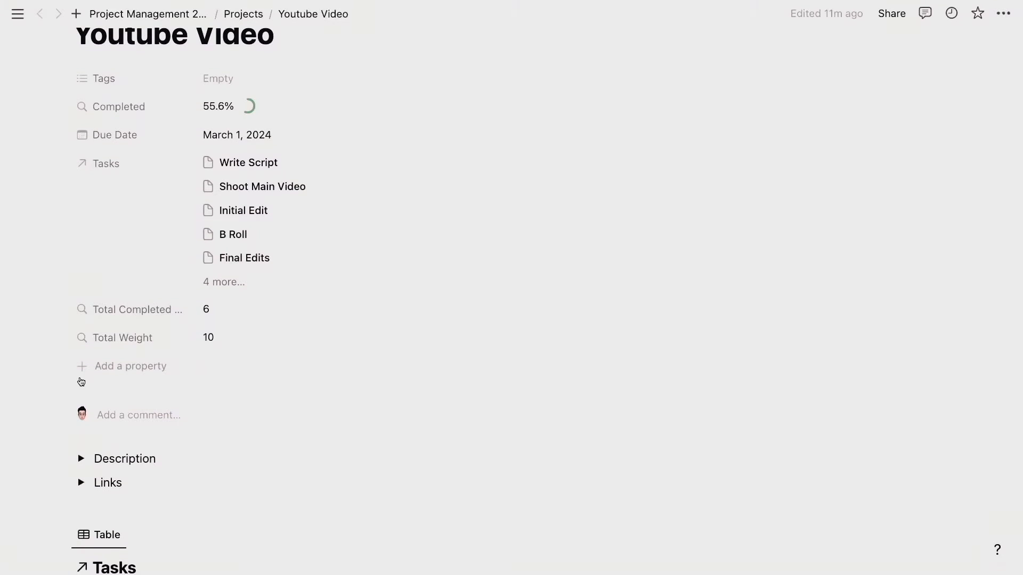
pyautogui.click(109, 369)
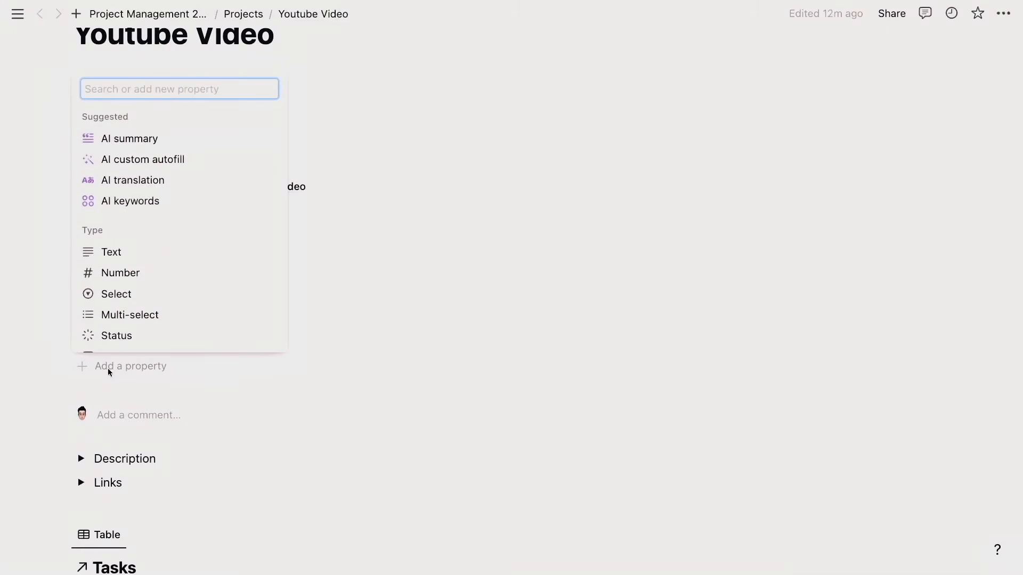
pyautogui.write('Completed (we')
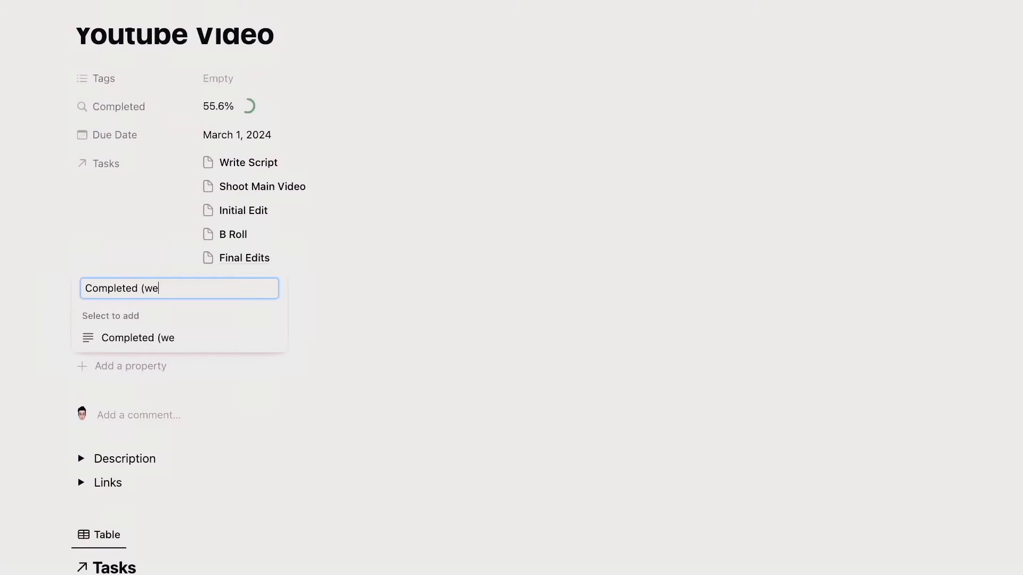
pyautogui.press('BackSpace')
pyautogui.press('BackSpace')
pyautogui.write('Weight')
pyautogui.press('Return')
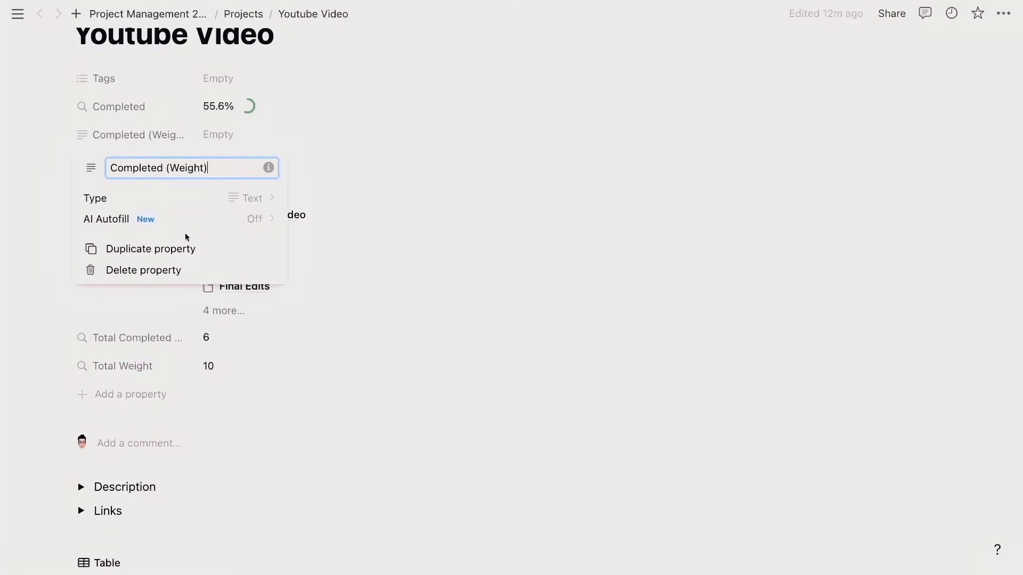
pyautogui.click(248, 199)
pyautogui.write('form')
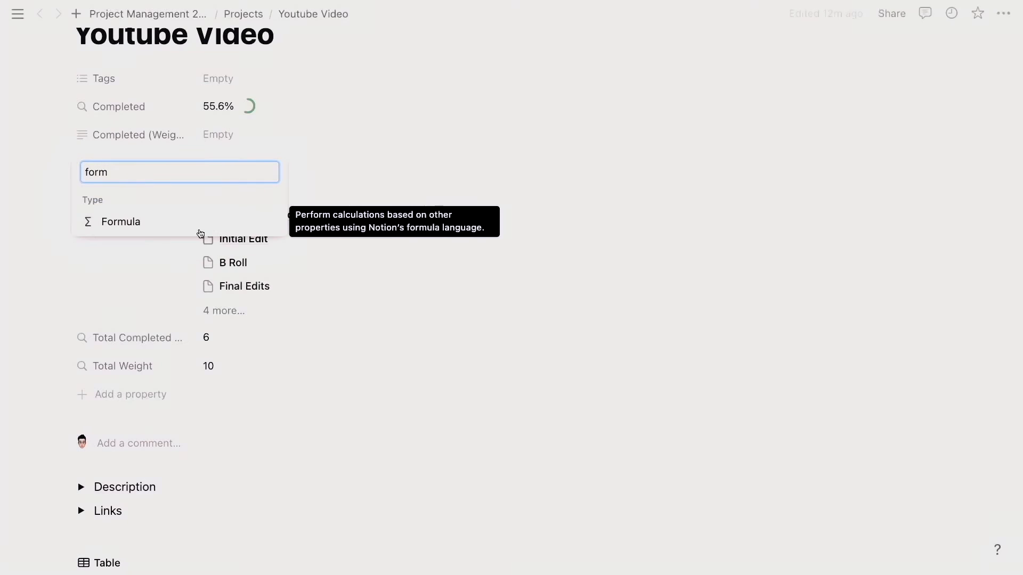
pyautogui.click(165, 223)
# - Set the Completed (Weight) formula to Total Completed Weight / Total Weight
pyautogui.click(254, 219)
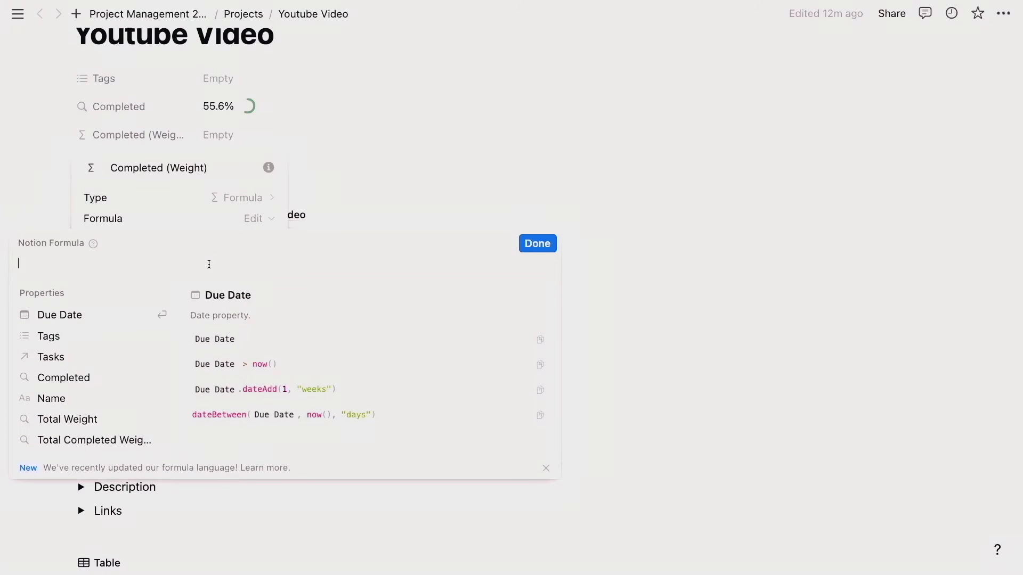
pyautogui.write('Tot')
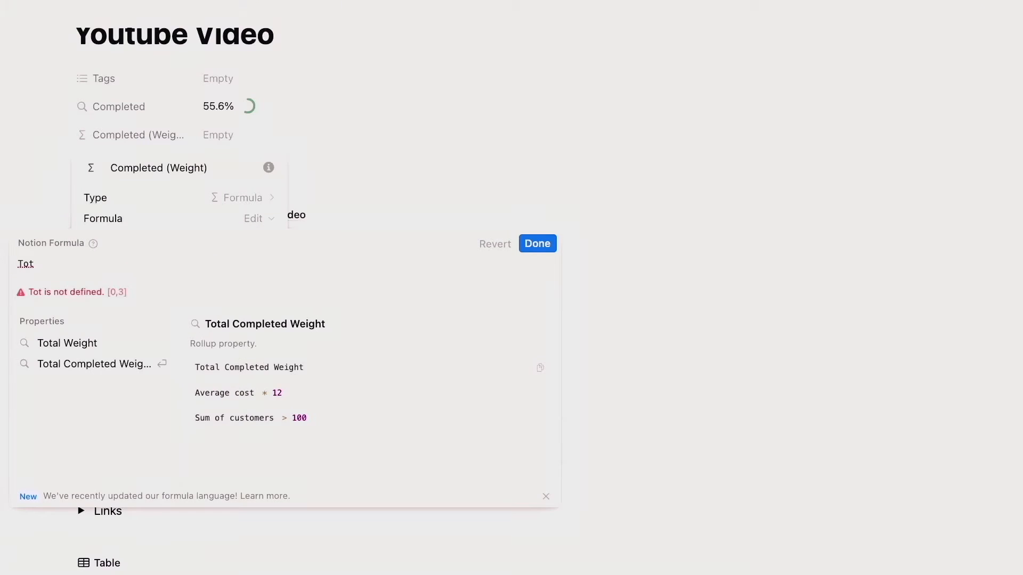
pyautogui.press('Return')
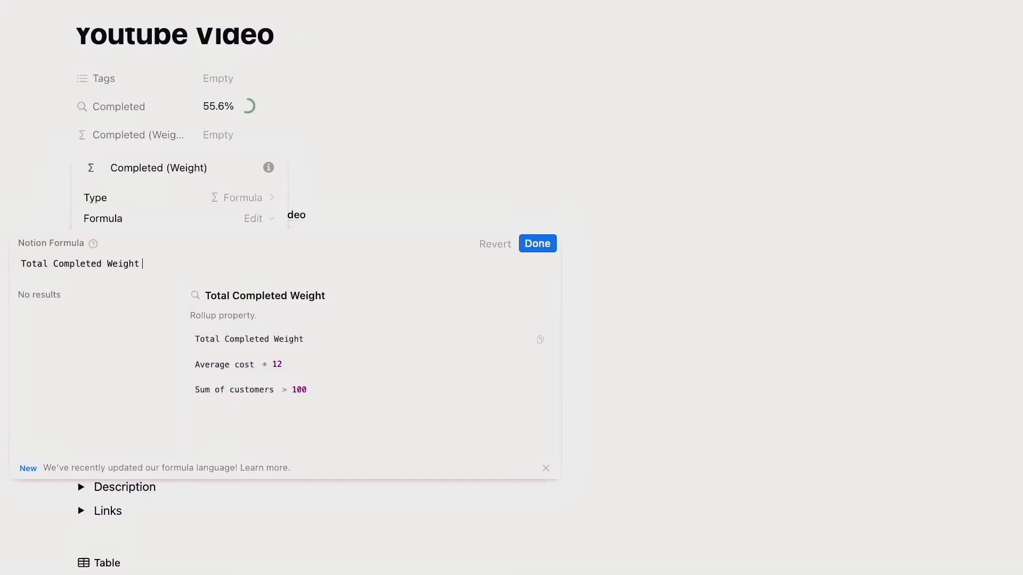
pyautogui.write('/ Tot')
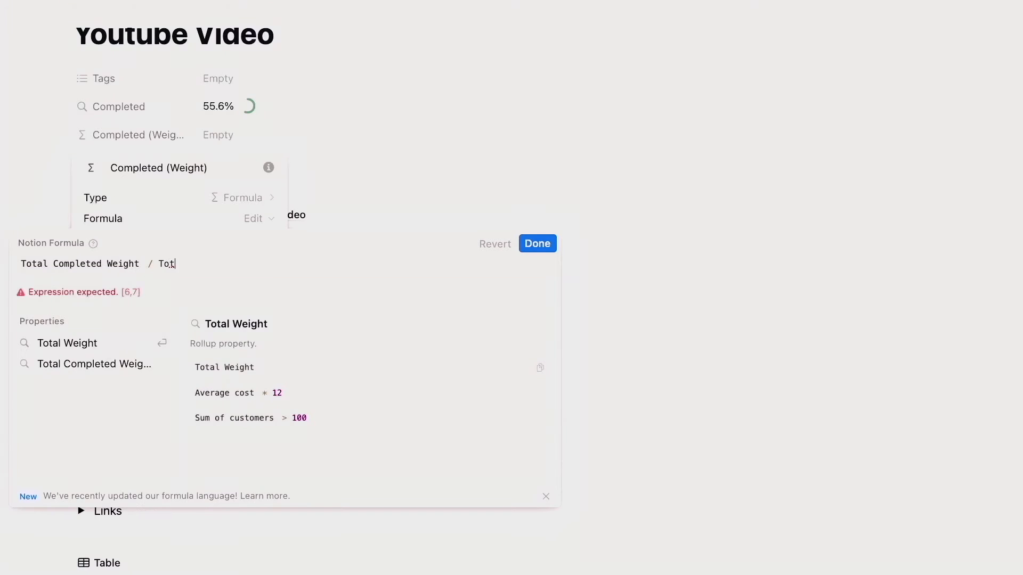
pyautogui.press('Return')
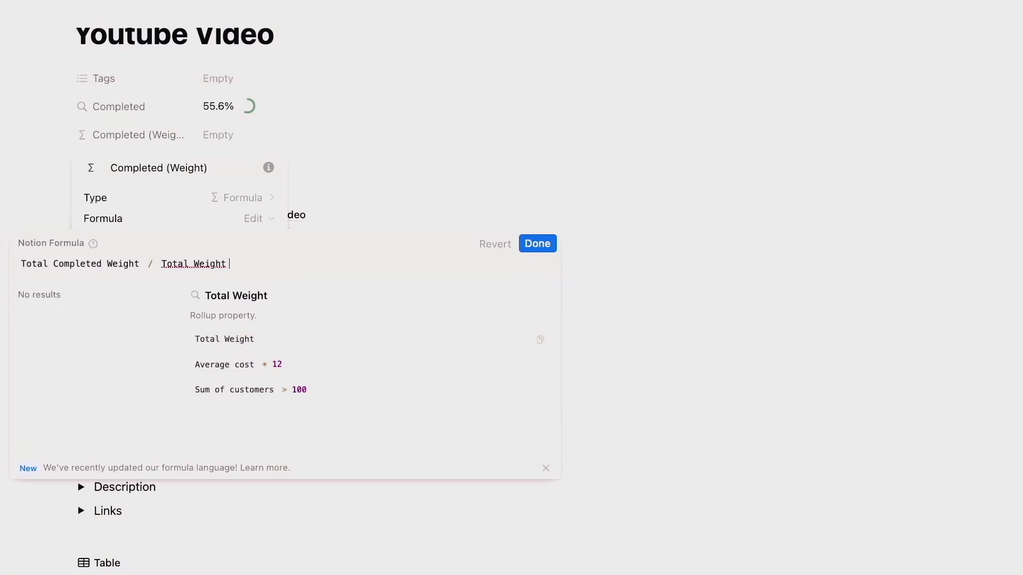
pyautogui.click(537, 243)
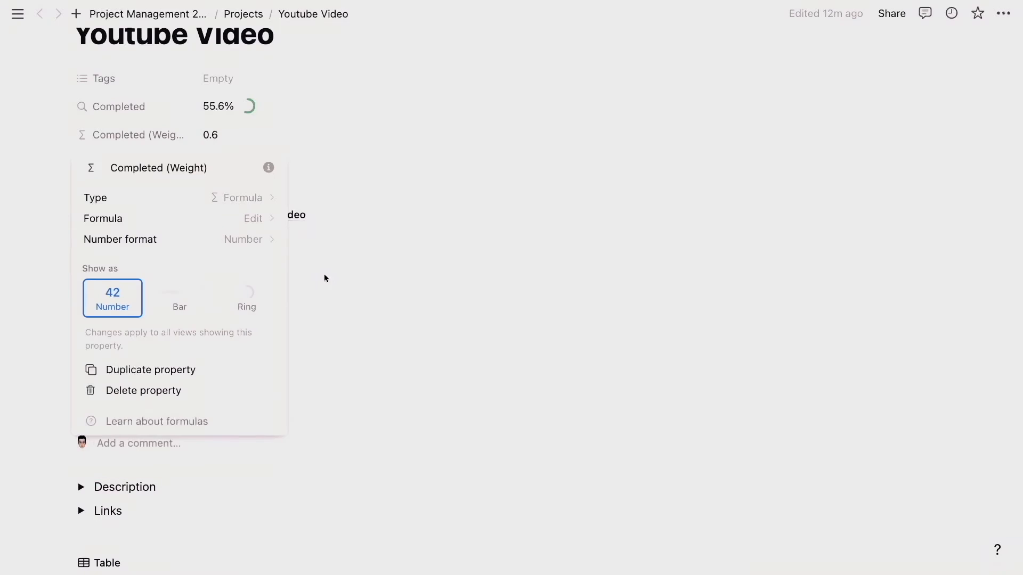
# - Format the Completed (Weight) property as a percentage and show it as a ring
pyautogui.click(251, 239)
pyautogui.click(202, 257)
pyautogui.click(243, 296)
pyautogui.click(426, 147)
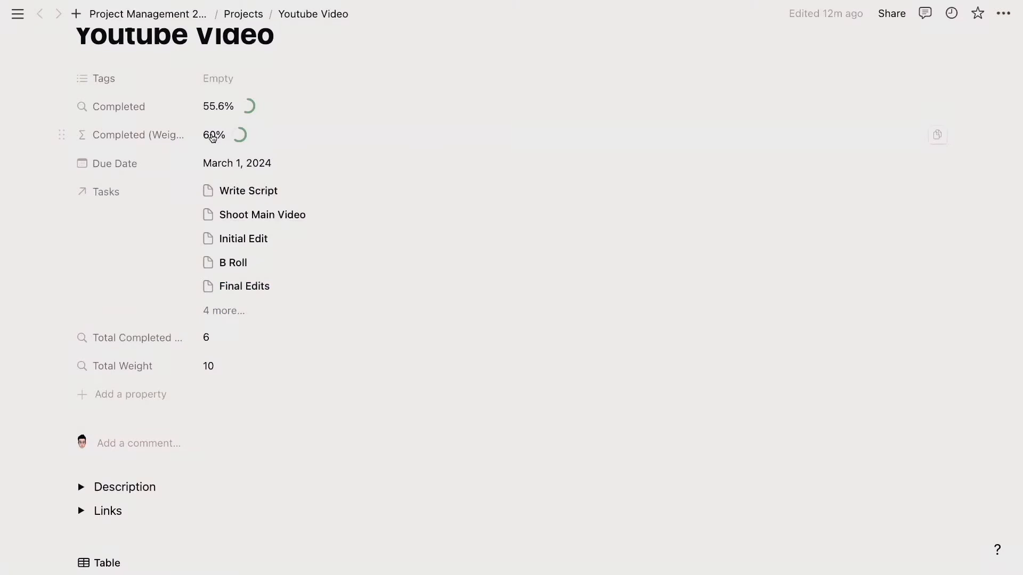
# - Set the Weight of the second task in the Tasks table to 3
pyautogui.scroll(-9, 393, 178)
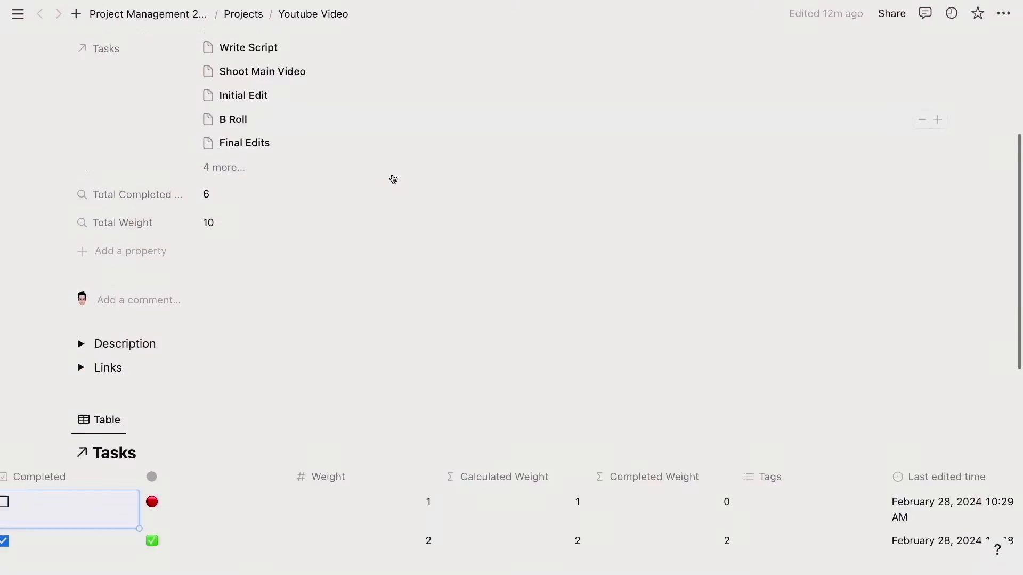
pyautogui.click(394, 231)
pyautogui.press('BackSpace')
pyautogui.write('3')
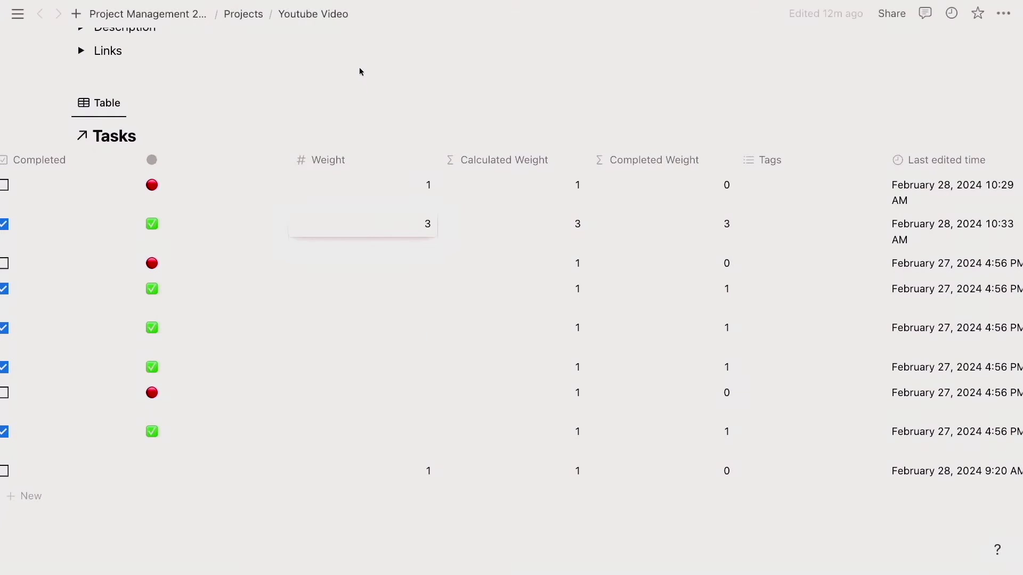
pyautogui.press('Escape')
# - Change the Completed (Weight) formula to (Total Completed Weight / Total Weight * 1000).round() / 1000 to round the percentage
pyautogui.scroll(9, 359, 69)
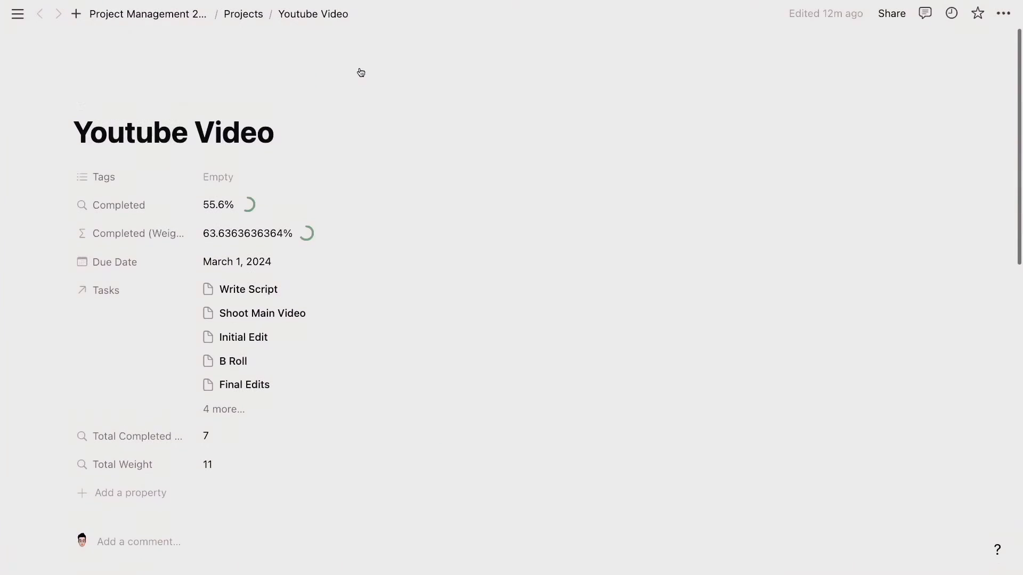
pyautogui.click(233, 235)
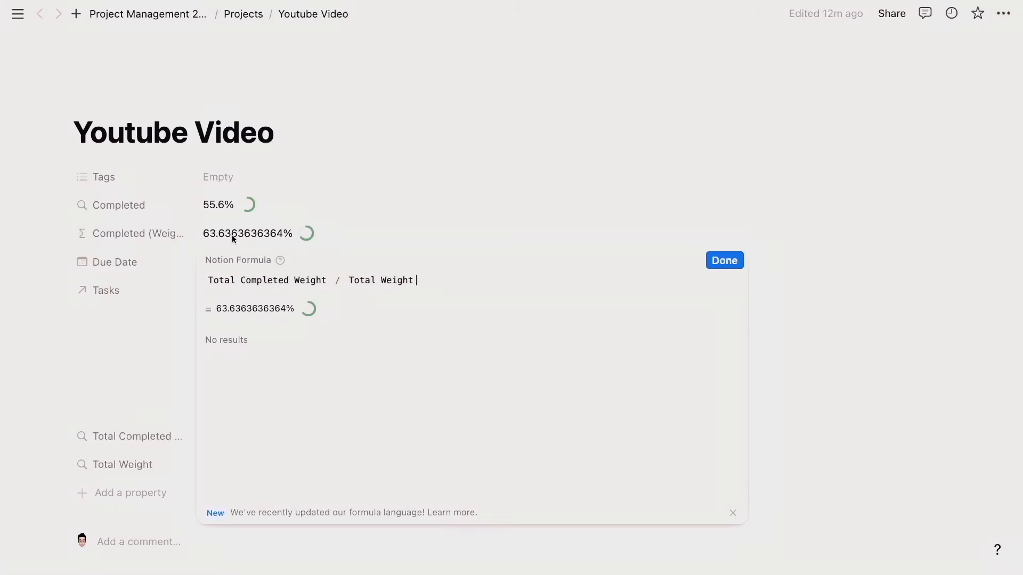
pyautogui.click(203, 279)
pyautogui.write('(')
pyautogui.press('End')
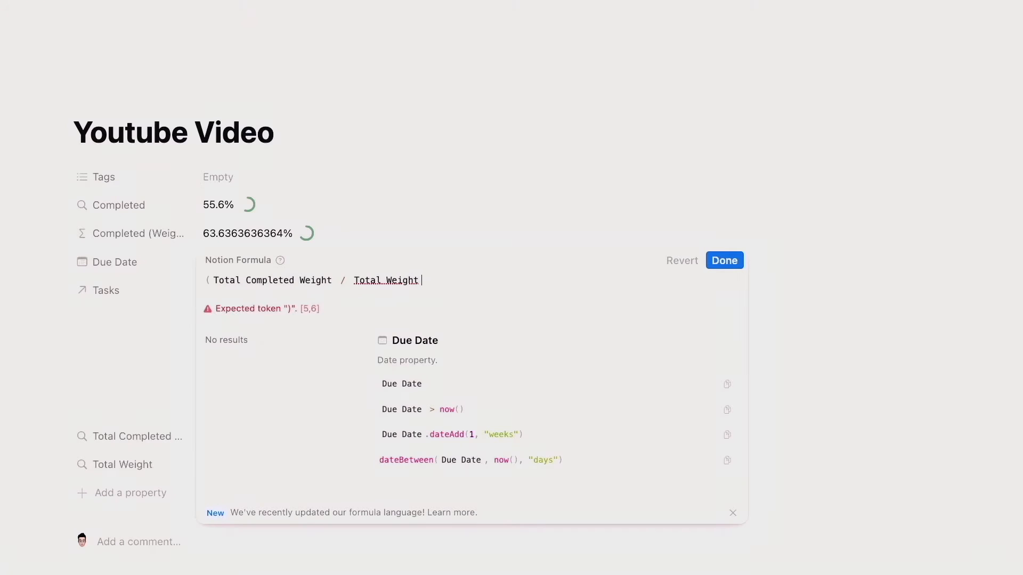
pyautogui.write('* 1000)')
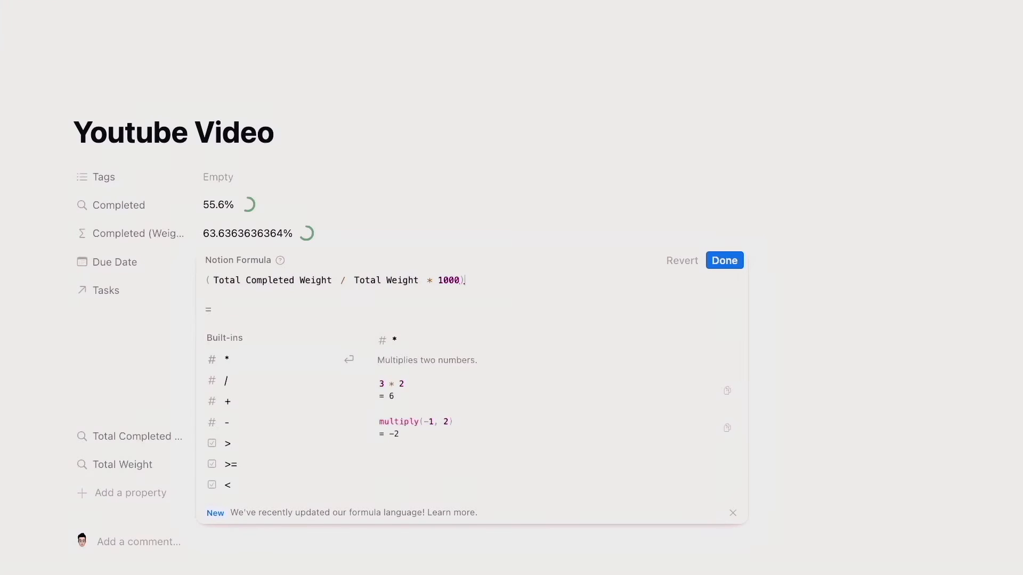
pyautogui.write('.rou')
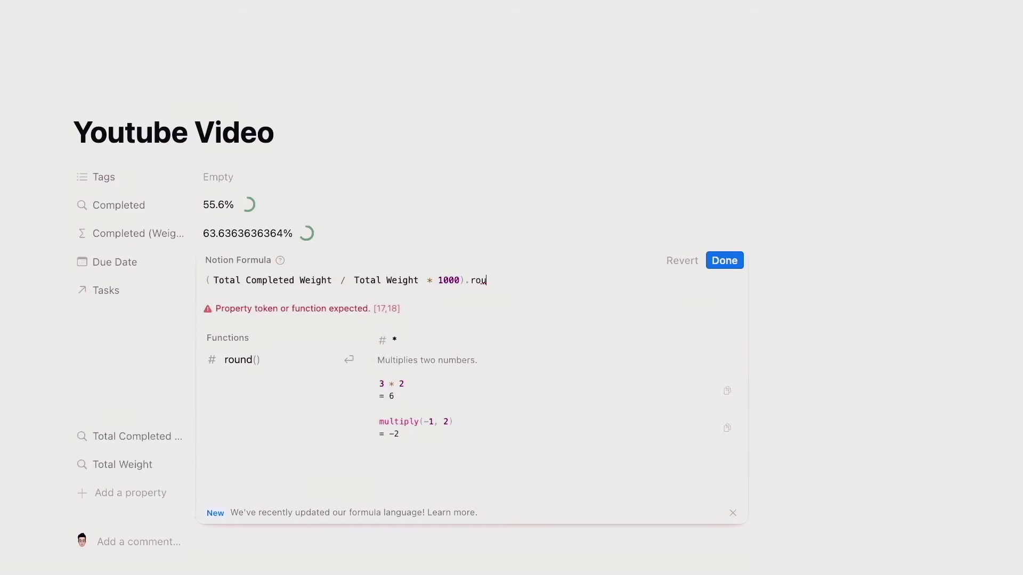
pyautogui.press('Return')
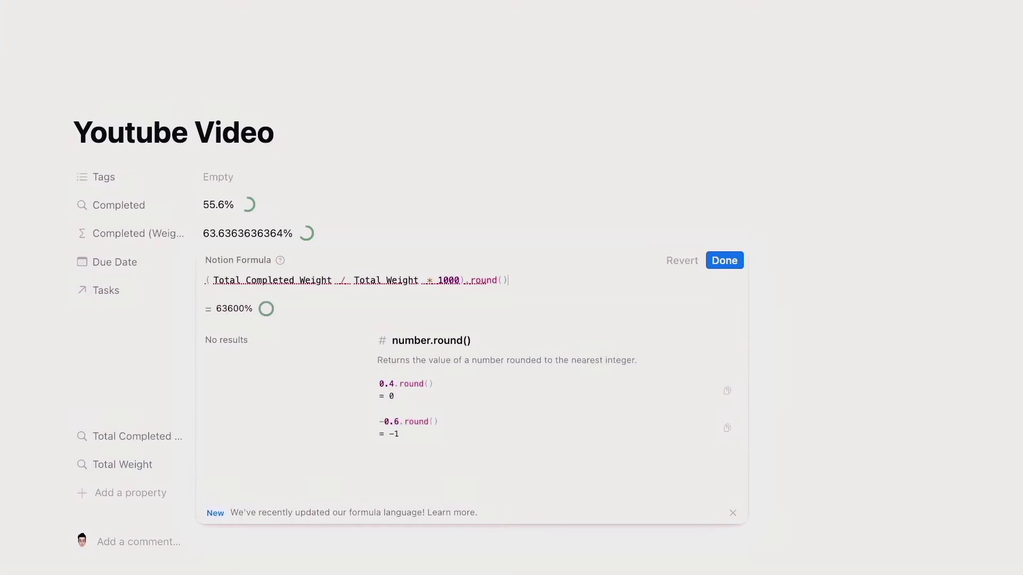
pyautogui.write('/ 1000')
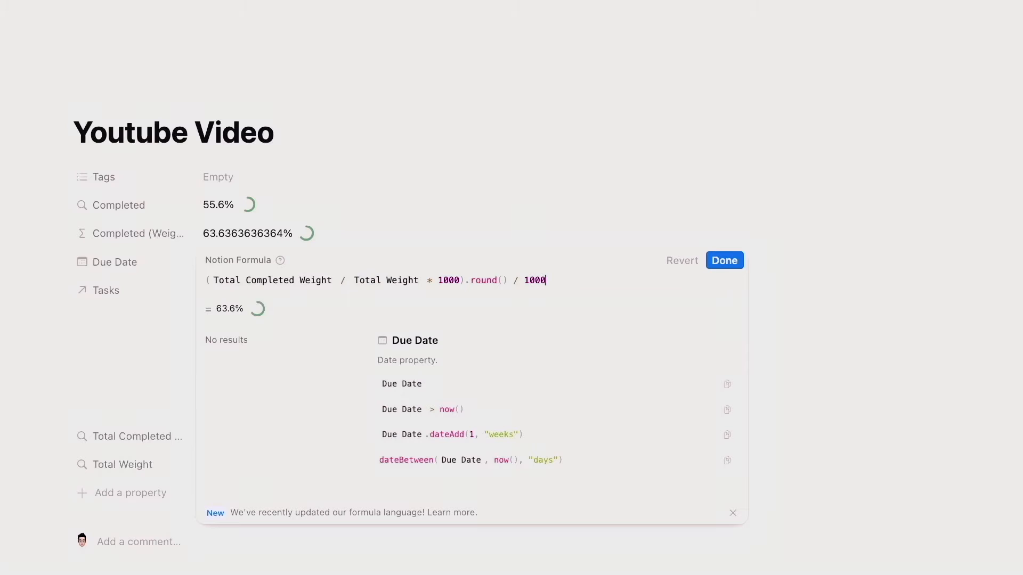
pyautogui.click(724, 261)
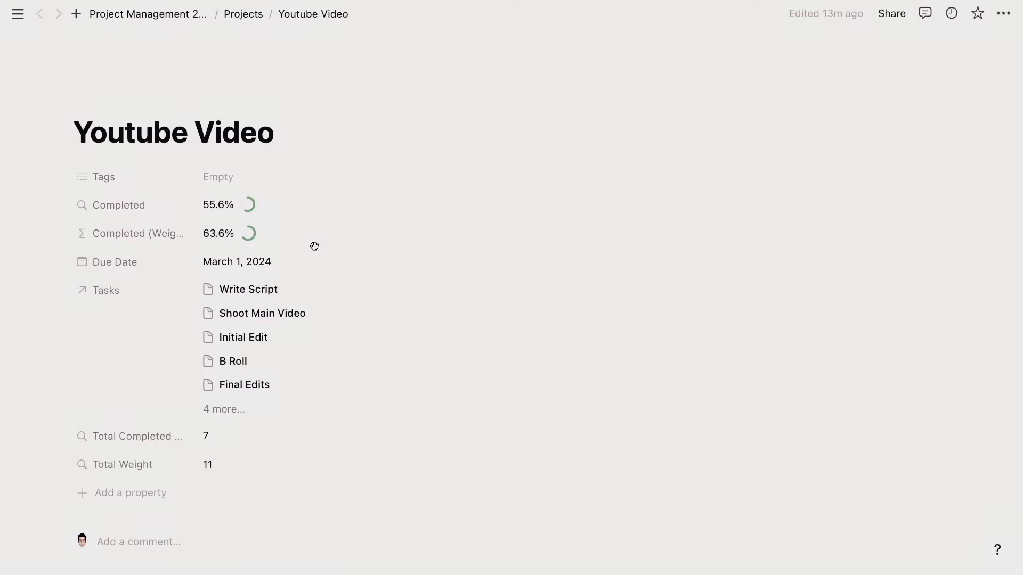
# - Hide the Calculated Weight and Completed Weight properties in the Youtube Video page's Tasks table
pyautogui.scroll(-10, 401, 334)
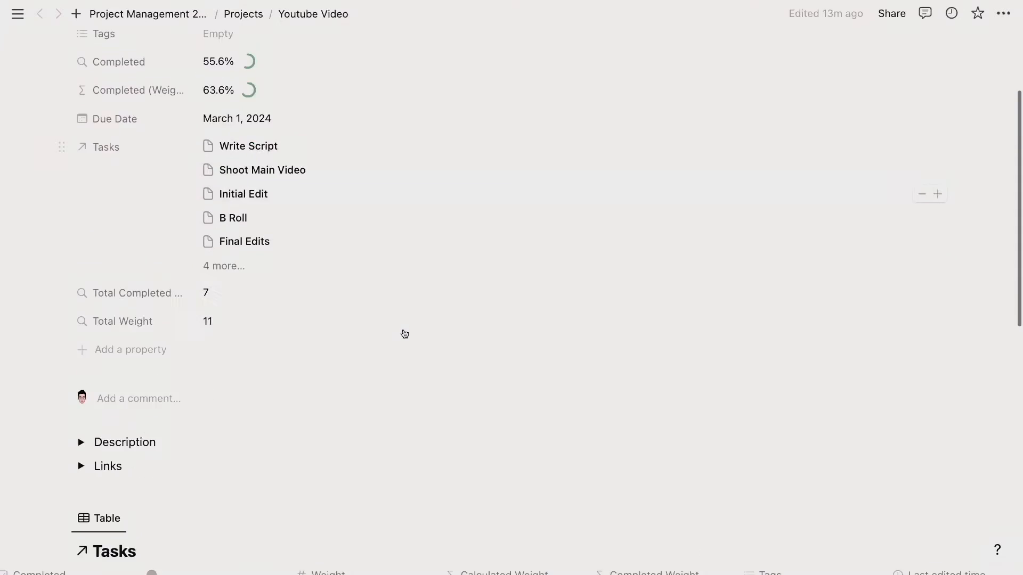
pyautogui.click(401, 334)
pyautogui.hscroll(5, 458, 232)
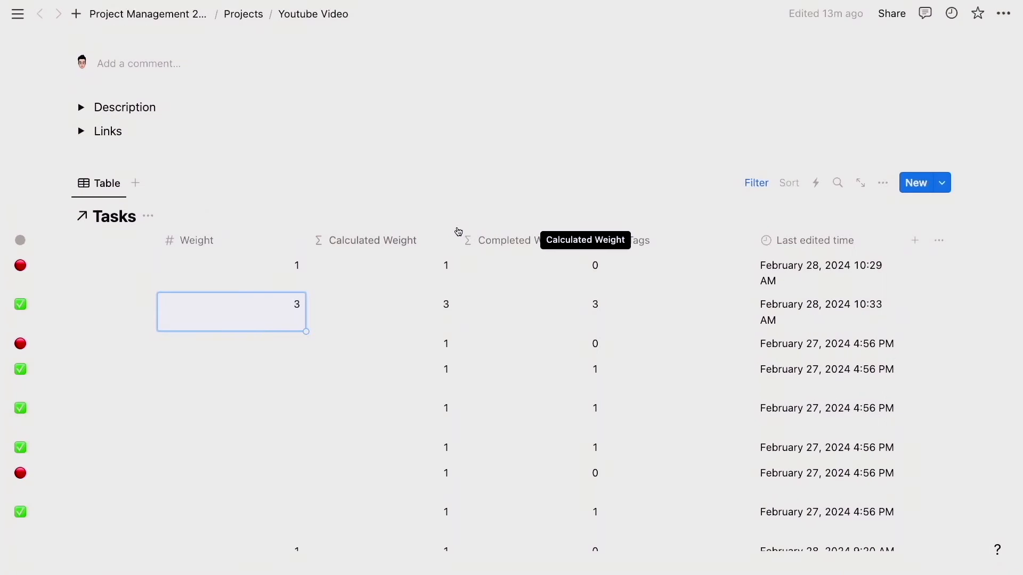
pyautogui.click(884, 183)
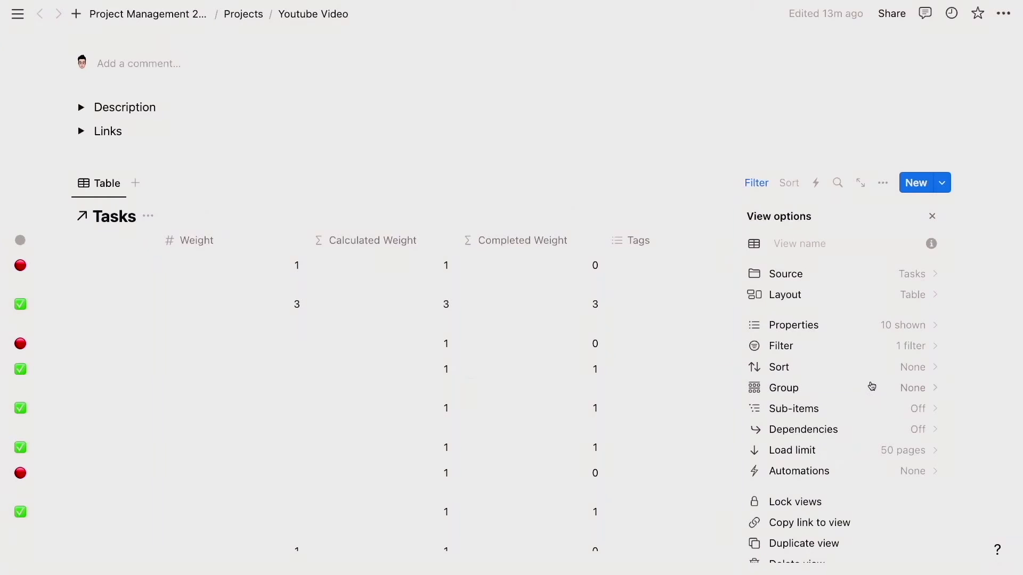
pyautogui.click(859, 331)
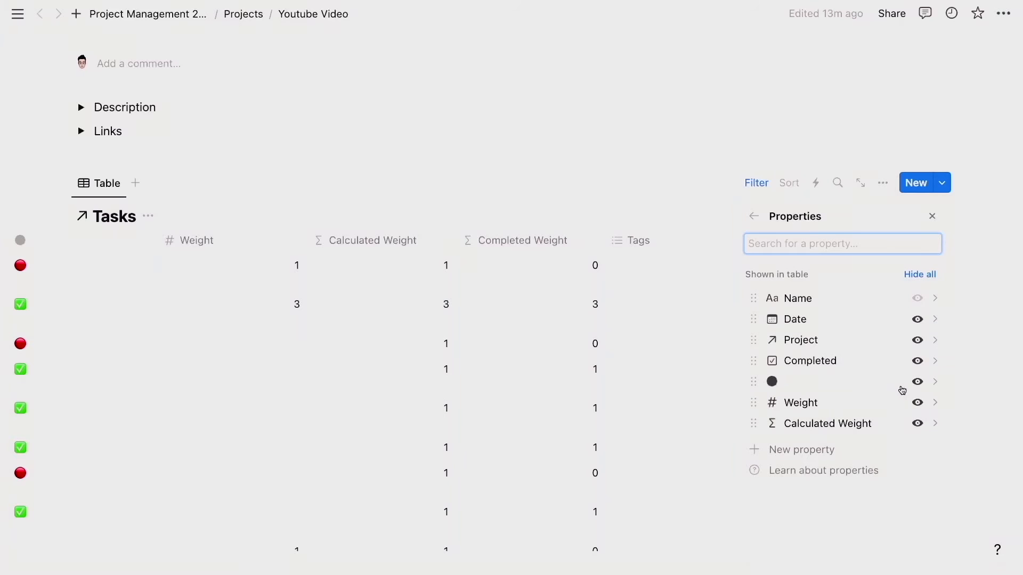
pyautogui.scroll(-3, 902, 390)
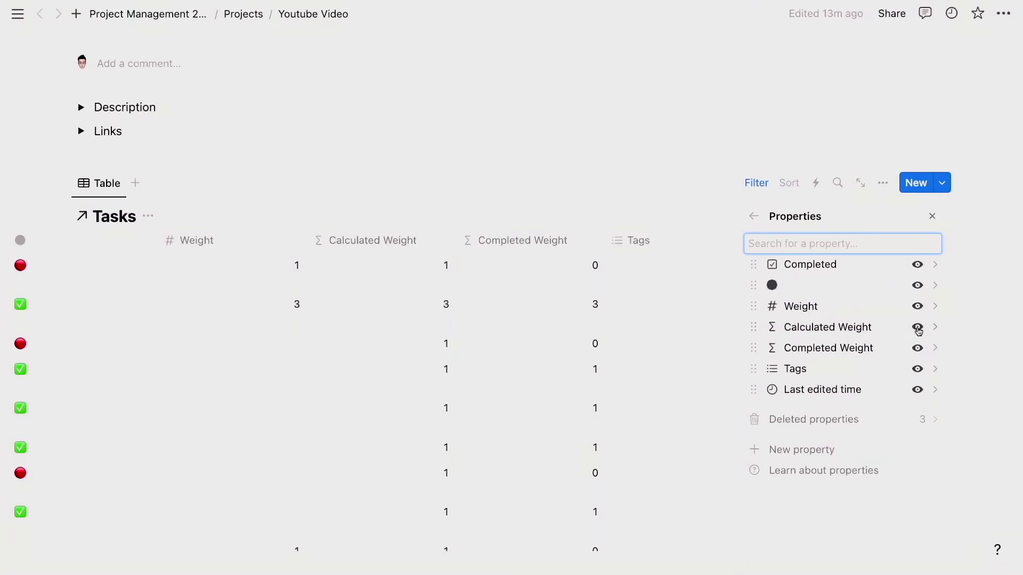
pyautogui.click(917, 327)
pyautogui.scroll(-1, 906, 351)
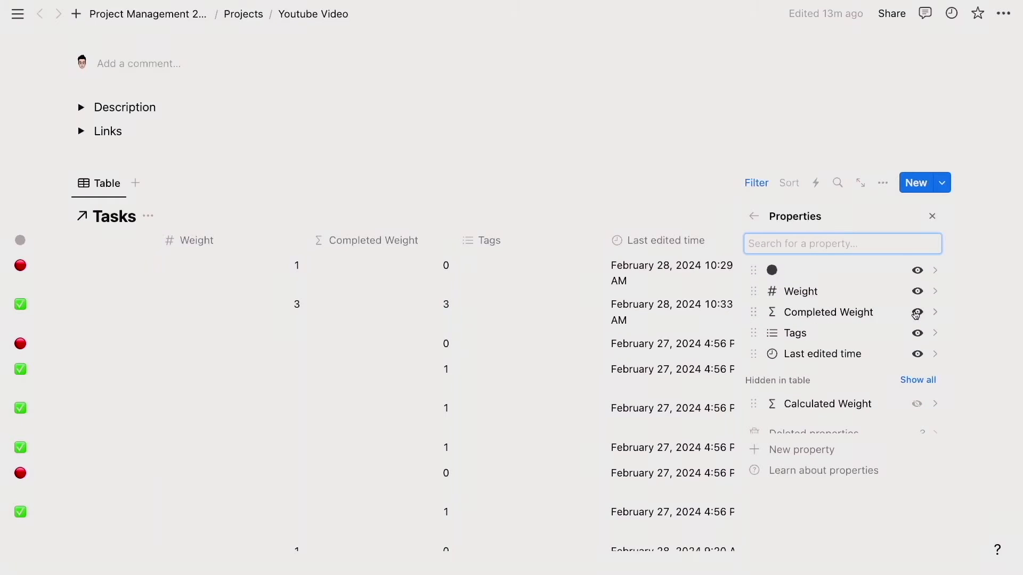
pyautogui.click(917, 314)
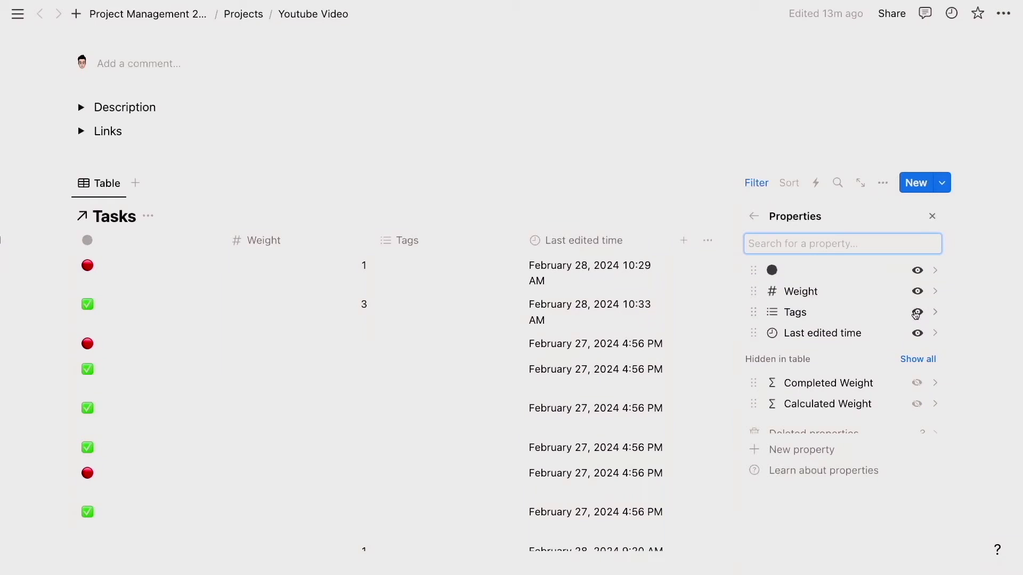
pyautogui.click(509, 172)
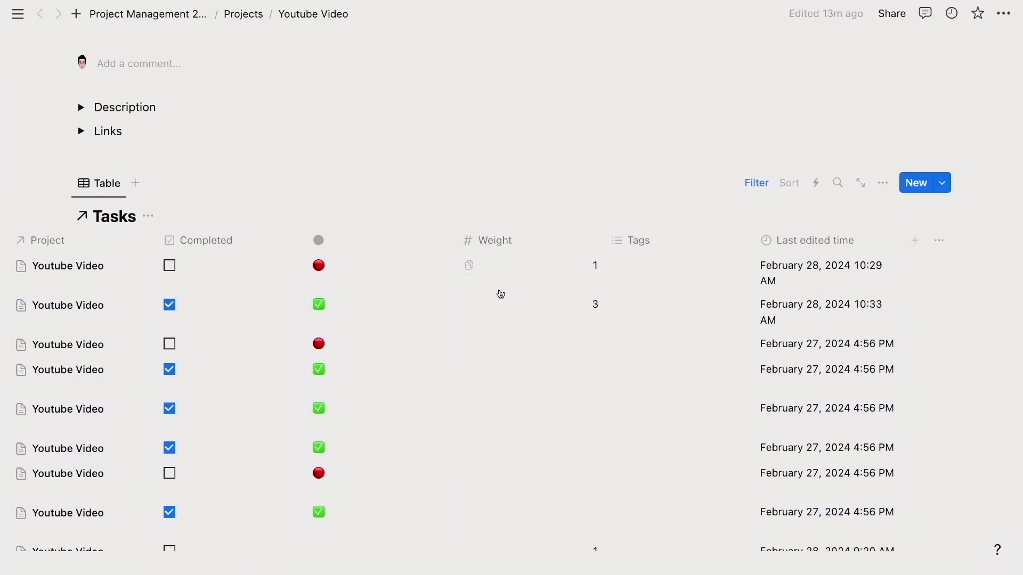
# - Move the Weight column of the Tasks table directly after the Completed column
pyautogui.hscroll(-6, 501, 294)
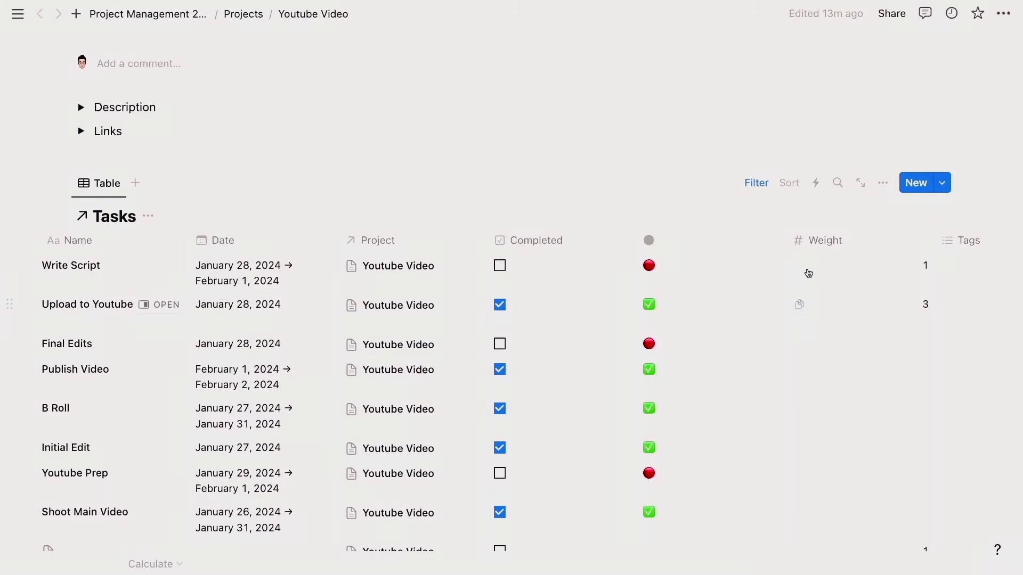
pyautogui.moveTo(824, 240); pyautogui.dragTo(706, 215)
# - In the Projects table on the Project Management 2024 (Part 2) page, show Completed (Weight) and hide Completed
pyautogui.scroll(10, 606, 199)
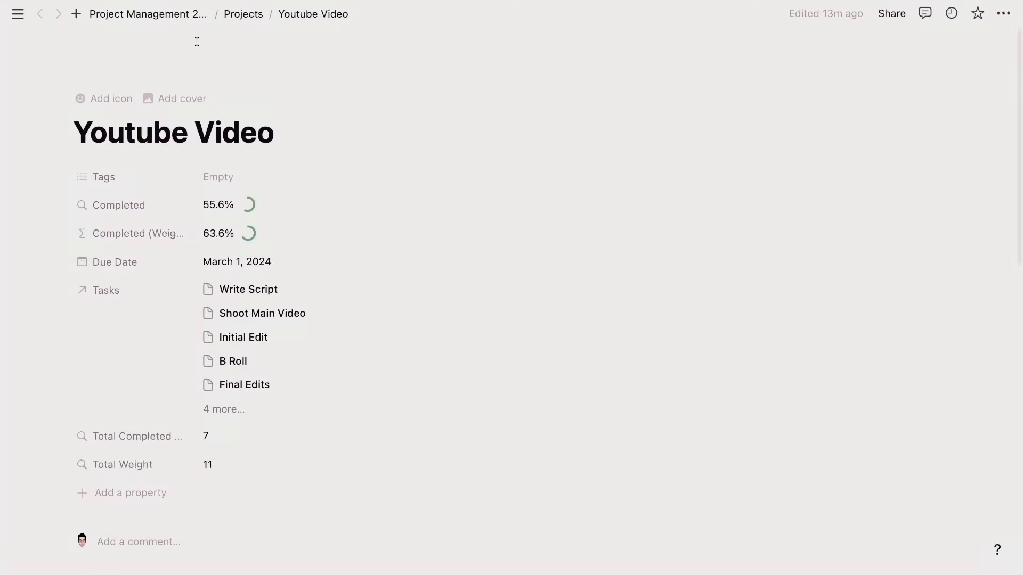
pyautogui.click(162, 14)
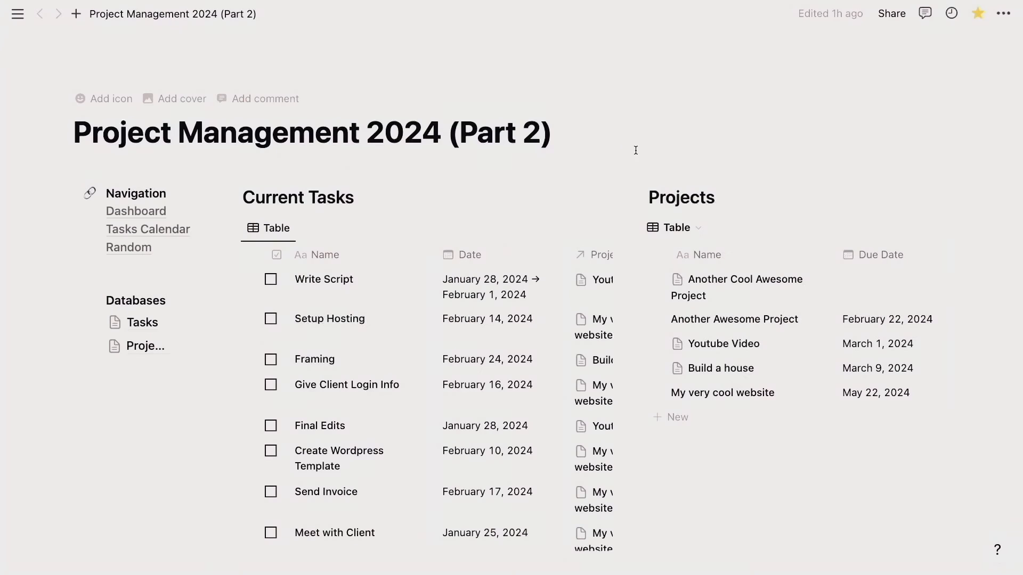
pyautogui.press('super+0')
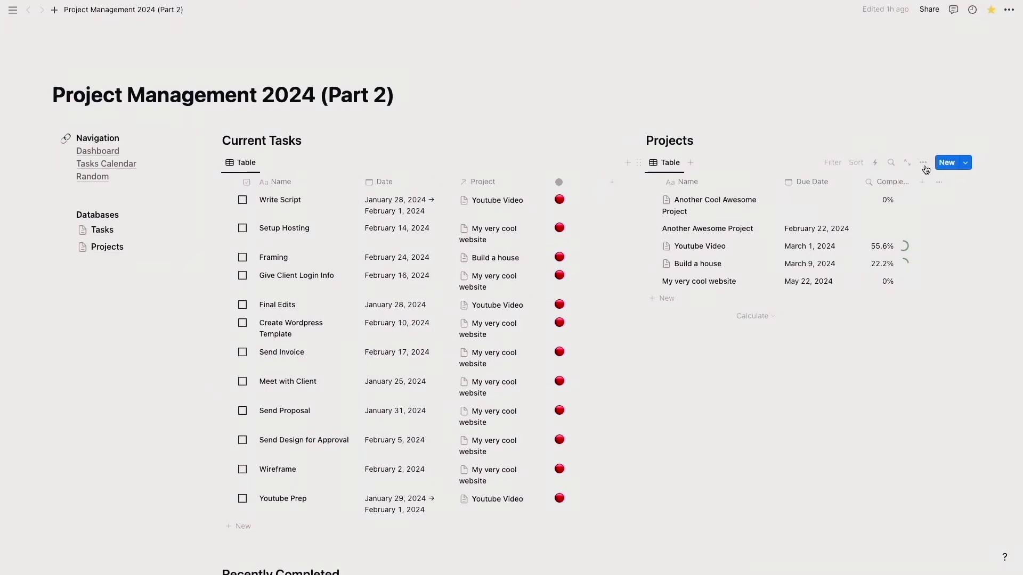
pyautogui.click(923, 162)
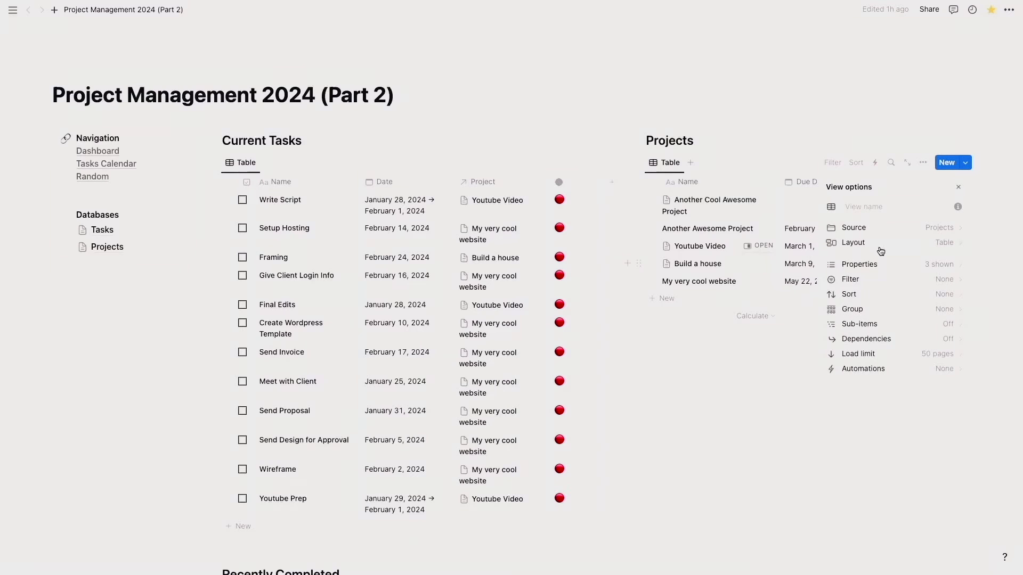
pyautogui.click(887, 266)
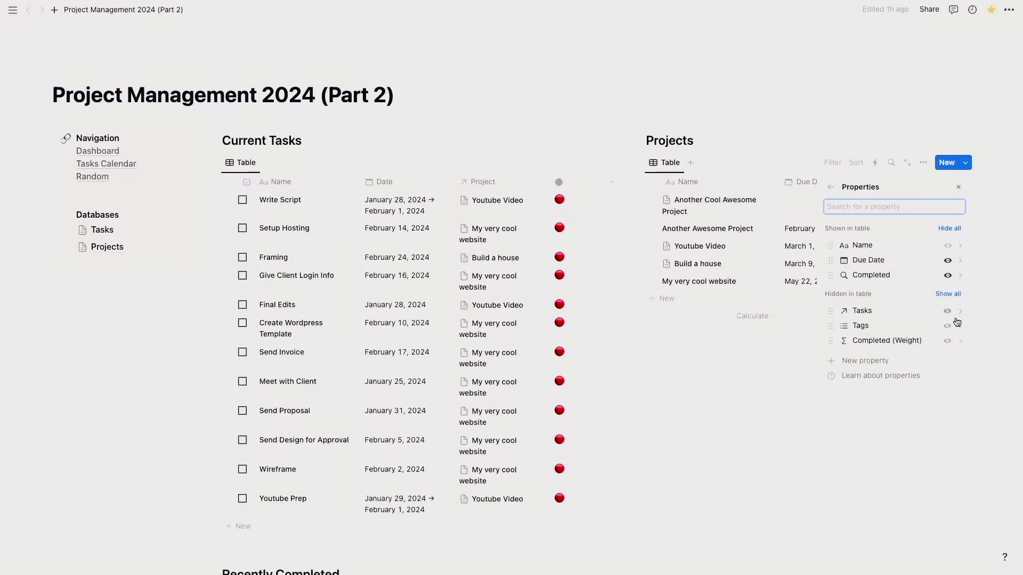
pyautogui.click(948, 344)
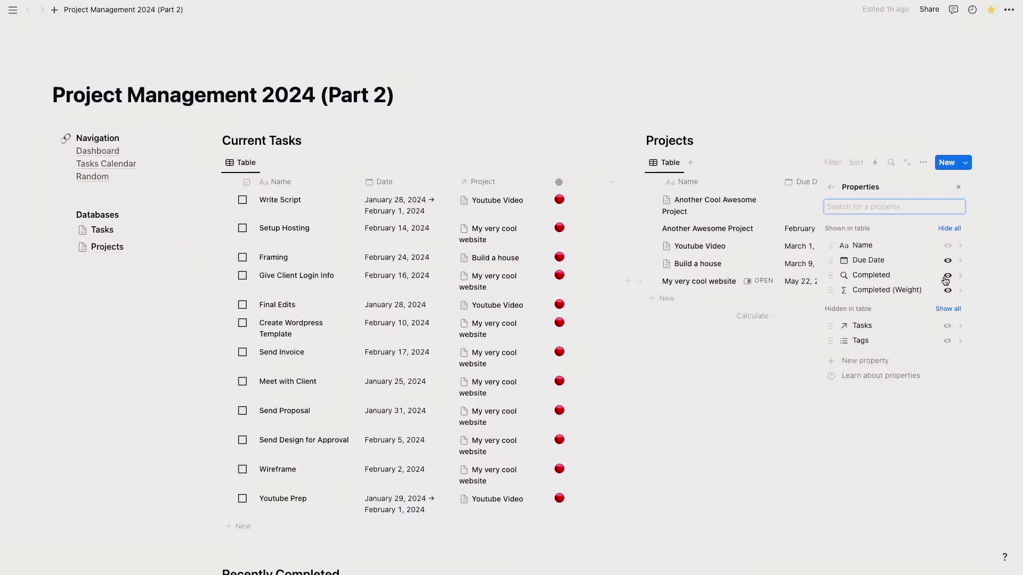
pyautogui.click(948, 276)
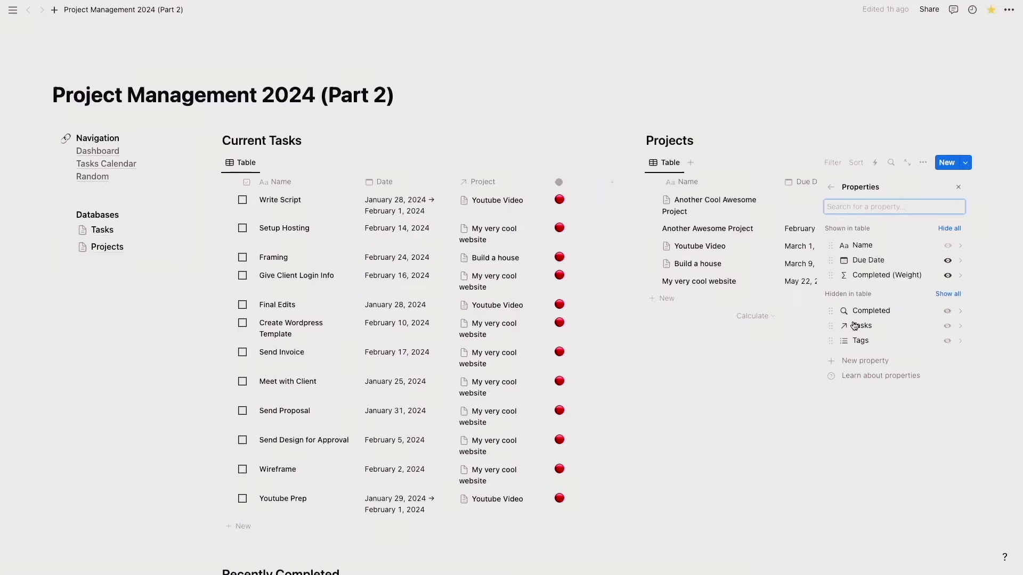
pyautogui.click(724, 451)
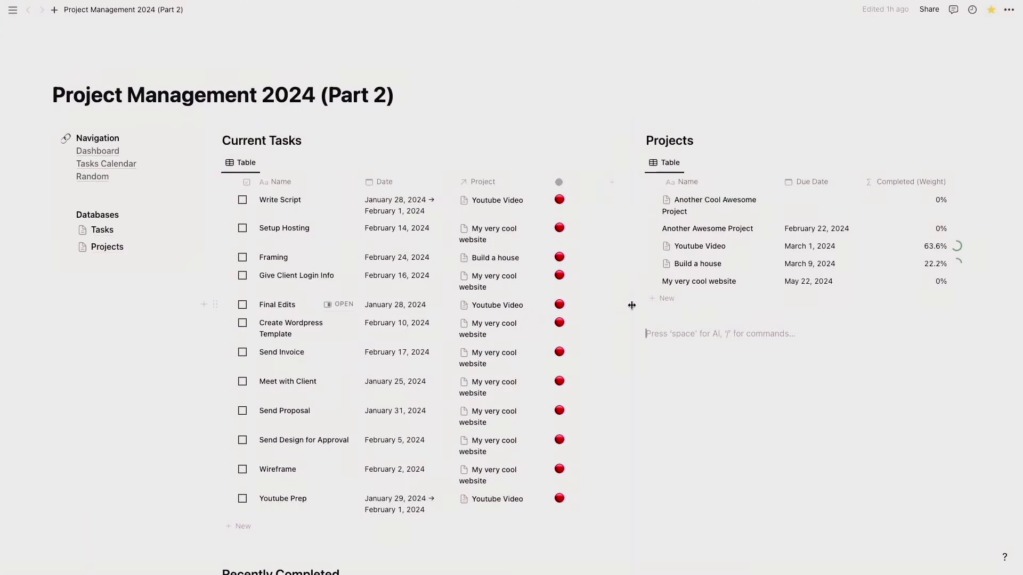
# - Open the Youtube Video project as a full page and examine the weights in its Tasks table
pyautogui.click(761, 246)
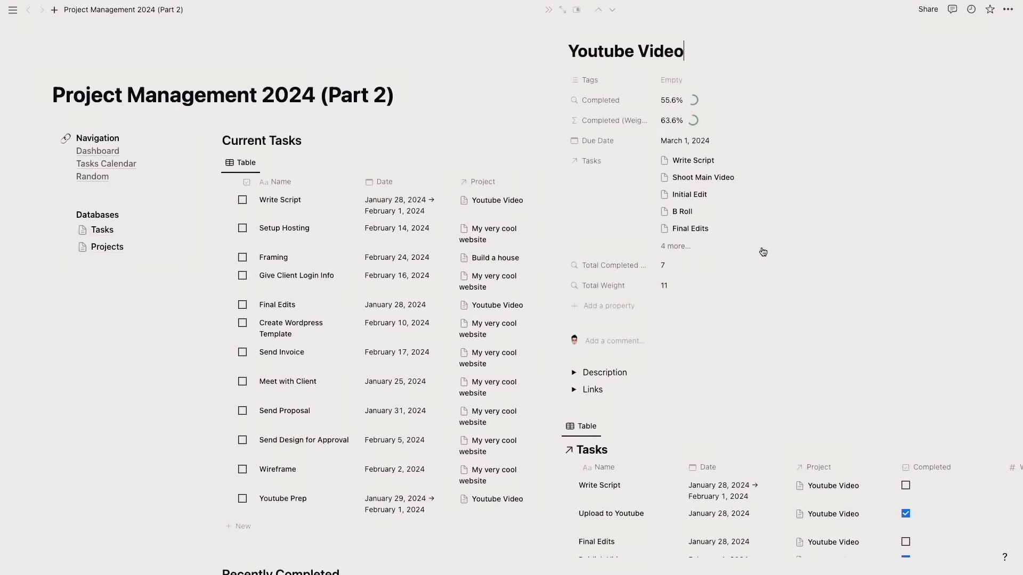
pyautogui.press('super+Return')
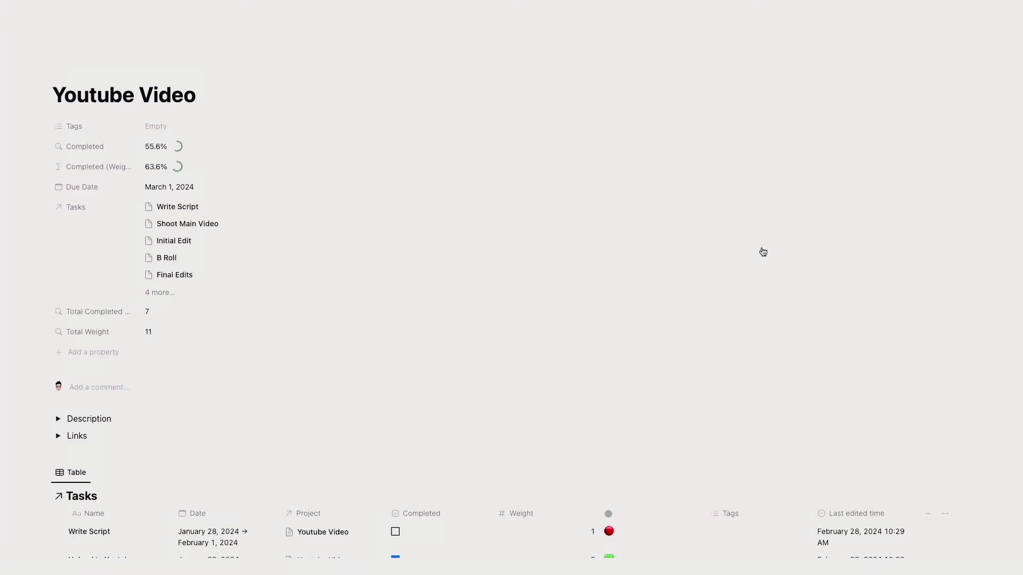
pyautogui.scroll(-6, 762, 248)
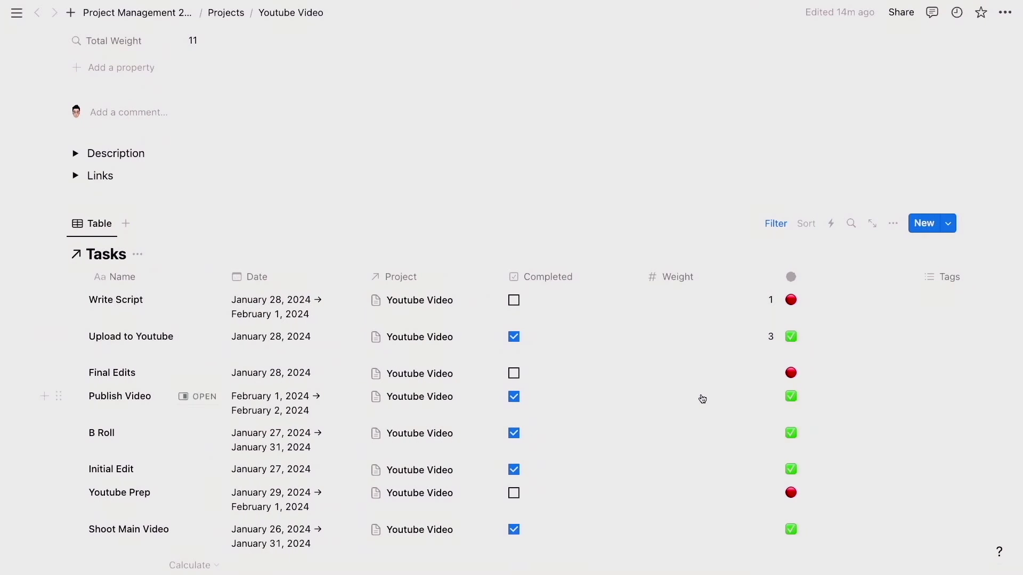
pyautogui.press('super+equal')
pyautogui.scroll(-1, 702, 399)
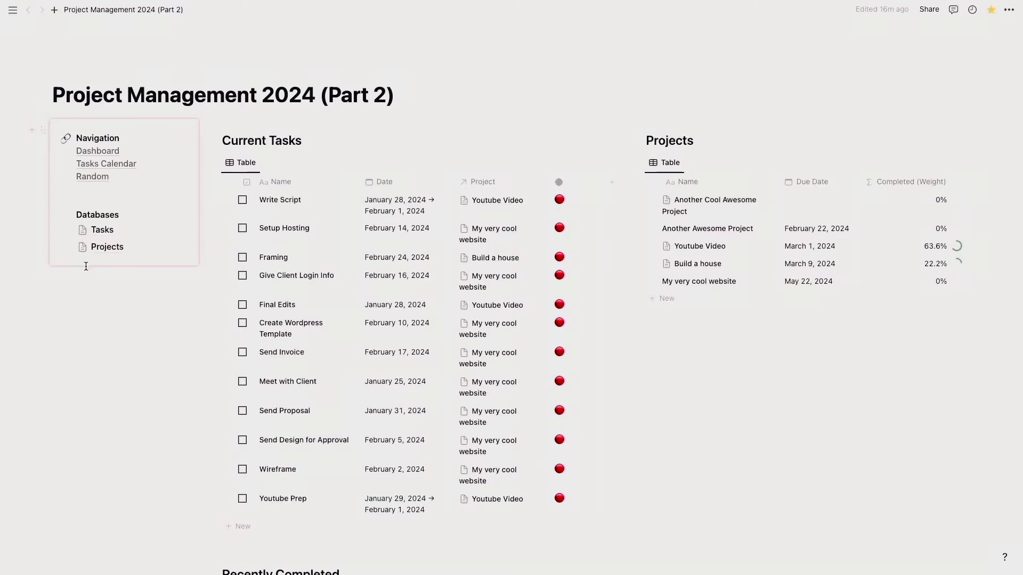
# - Open the Projects database and add a Count all calculation beneath the Name column
pyautogui.click(104, 248)
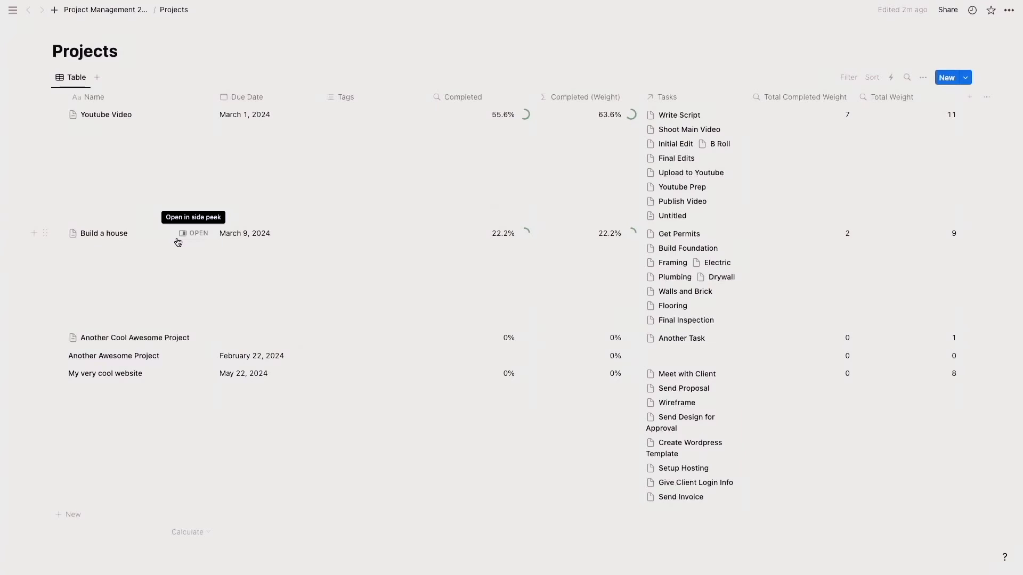
pyautogui.scroll(-2, 178, 242)
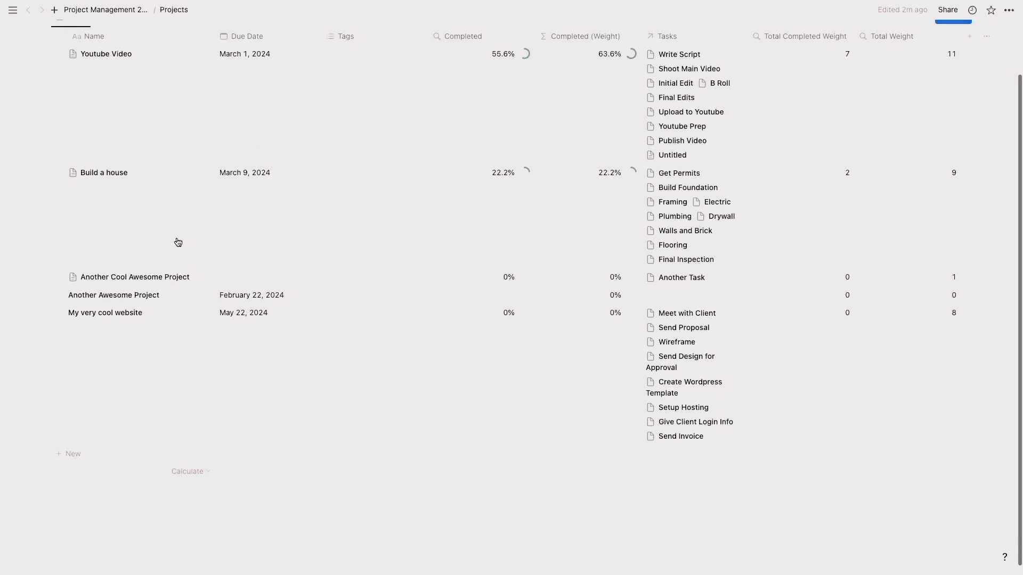
pyautogui.click(185, 475)
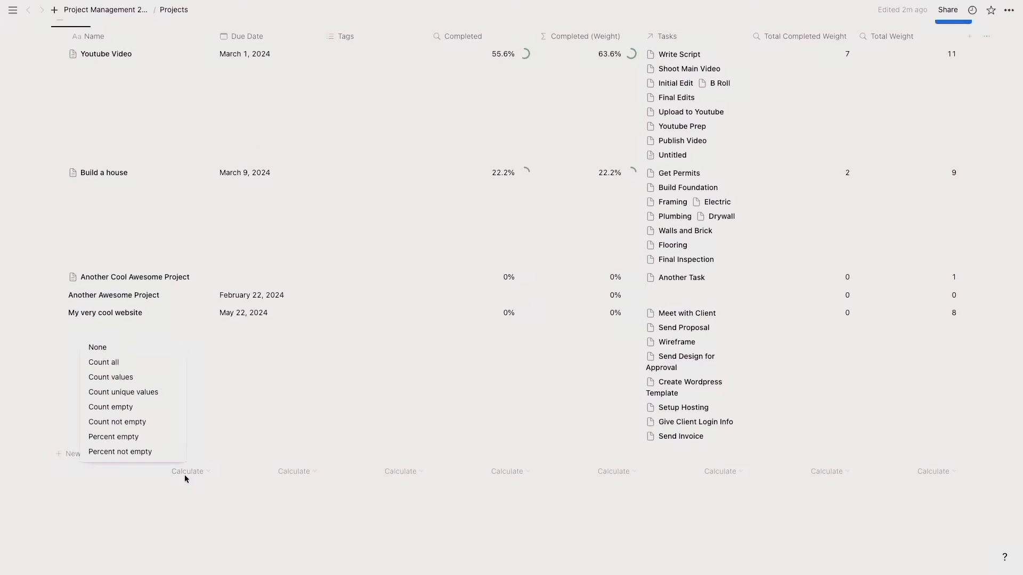
pyautogui.click(114, 363)
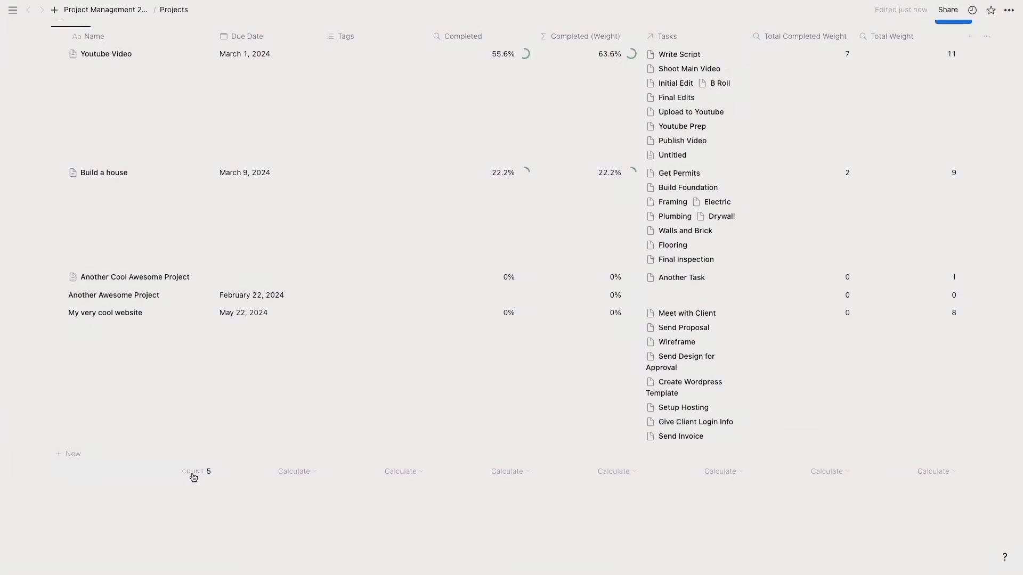
# - On the Project Management 2024 (Part 2) page, add a second-level heading "Statistics" above the Projects heading
pyautogui.click(105, 12)
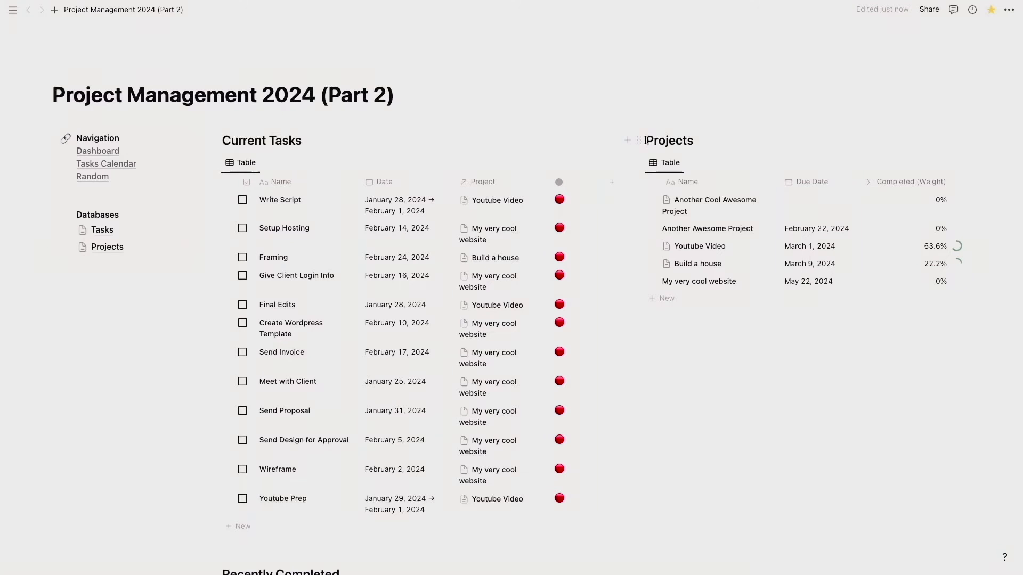
pyautogui.click(646, 141)
pyautogui.press('Return')
pyautogui.write('#')
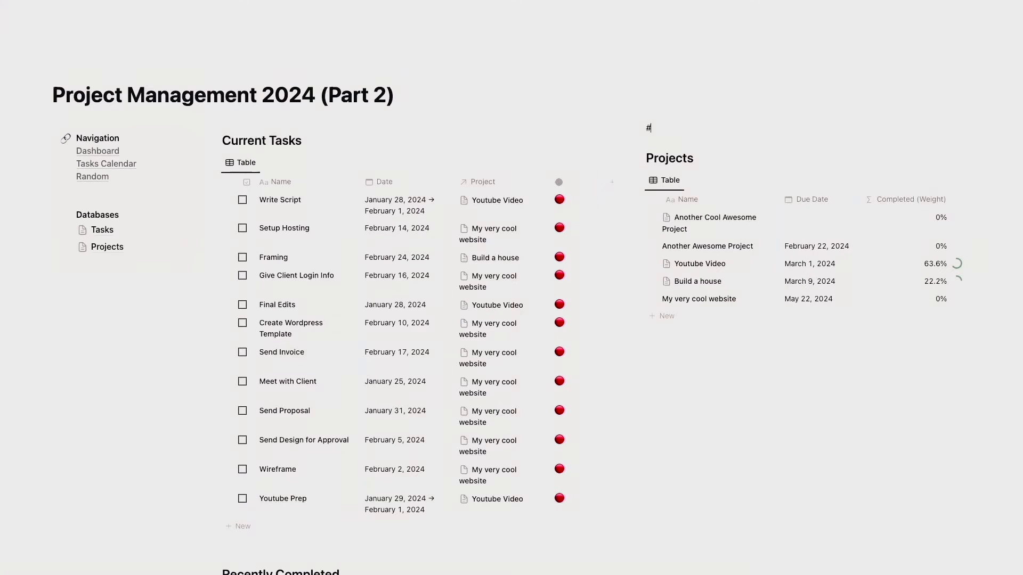
pyautogui.write('#')
pyautogui.press('space')
pyautogui.write('St')
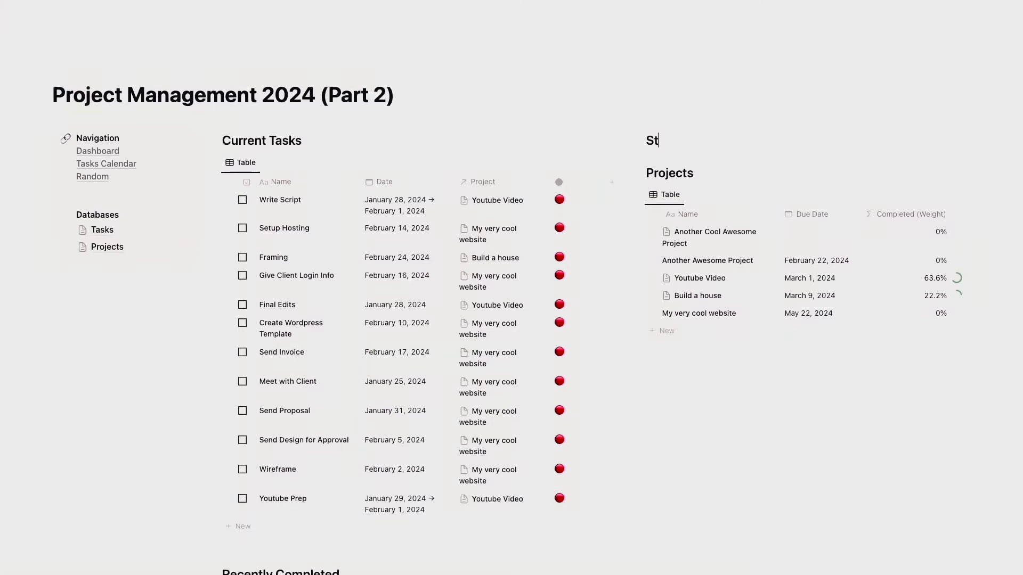
pyautogui.write('a')
pyautogui.press('BackSpace')
pyautogui.write('atistics')
# - Insert a full-page database beneath the Statistics heading and title it "Statistics"
pyautogui.press('Return')
pyautogui.write('/data')
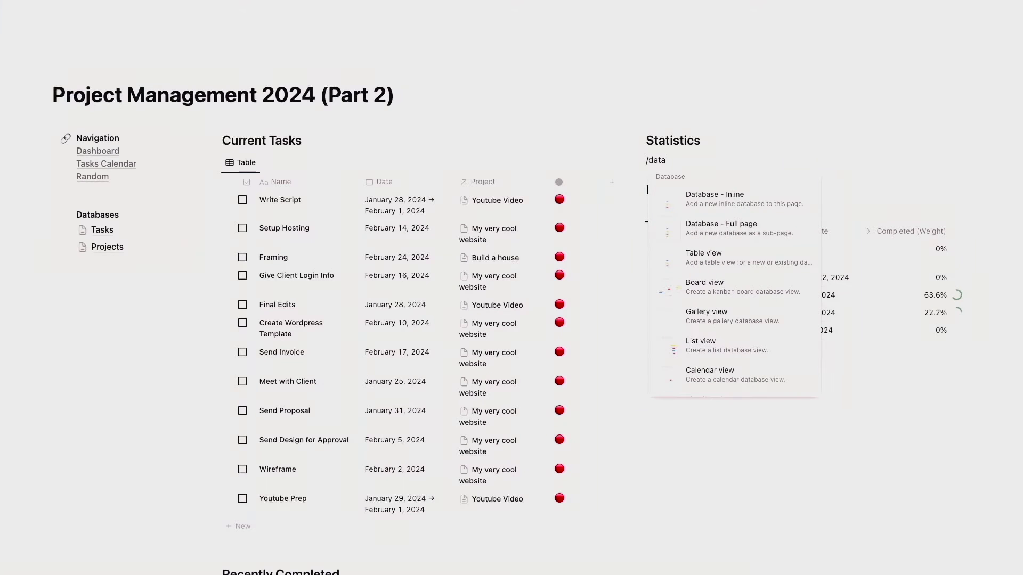
pyautogui.press('Down')
pyautogui.press('Return')
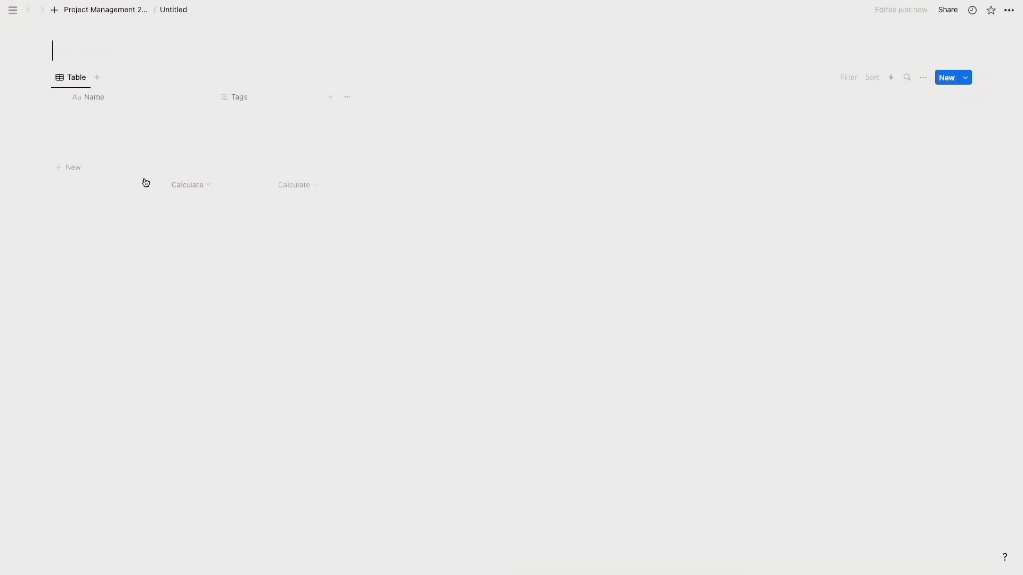
pyautogui.write('Statistics')
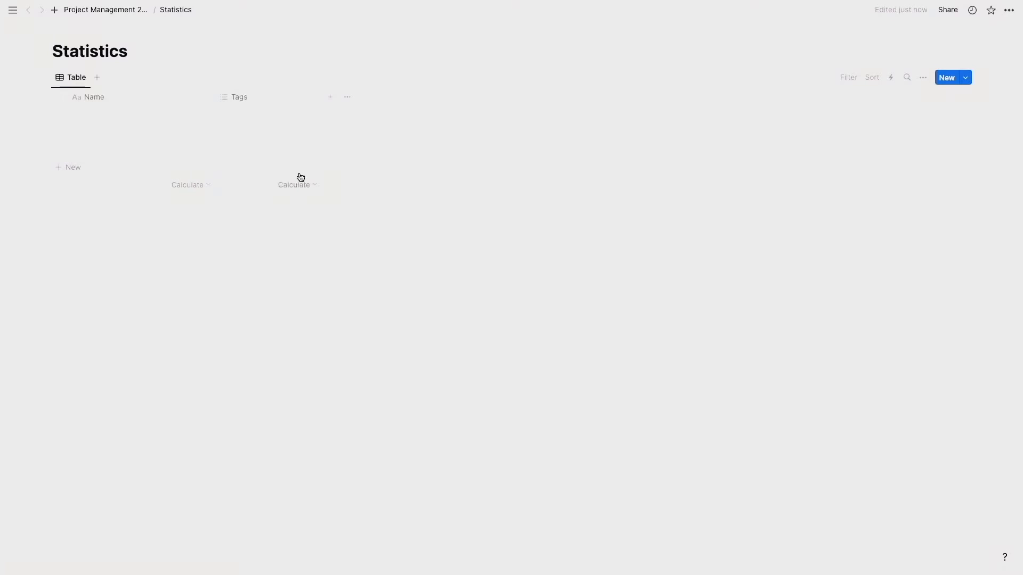
# - Add a Relation property named "Projects" to the Statistics database, linked to the Part 2 Projects database and shown on Projects
pyautogui.click(330, 98)
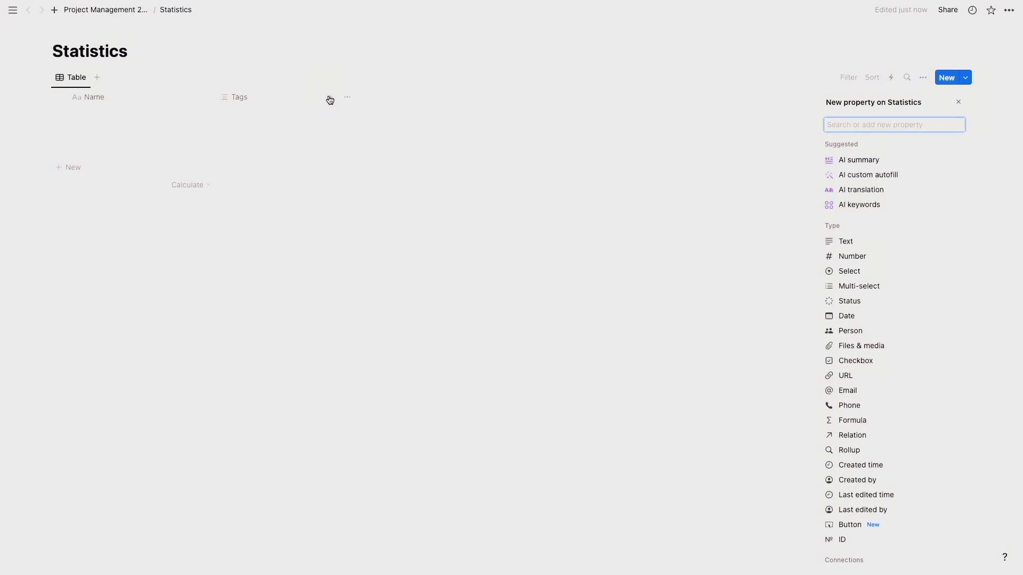
pyautogui.write('Projects')
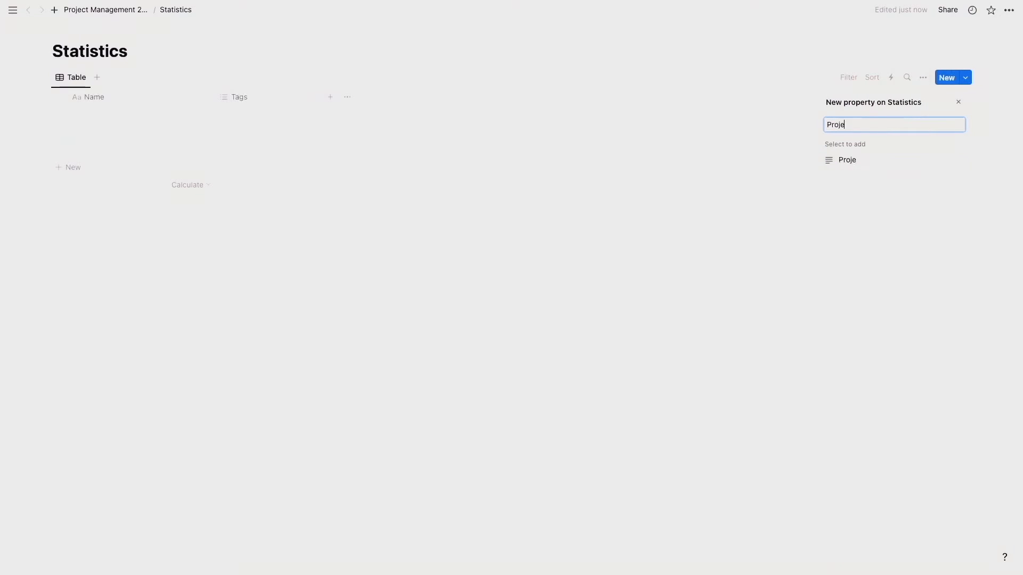
pyautogui.press('Return')
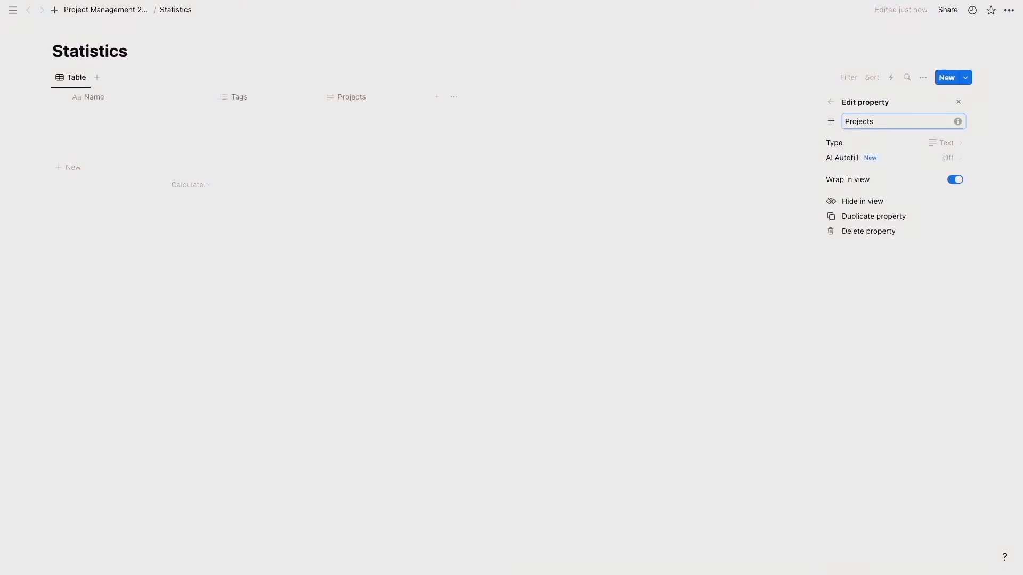
pyautogui.click(948, 143)
pyautogui.write('re')
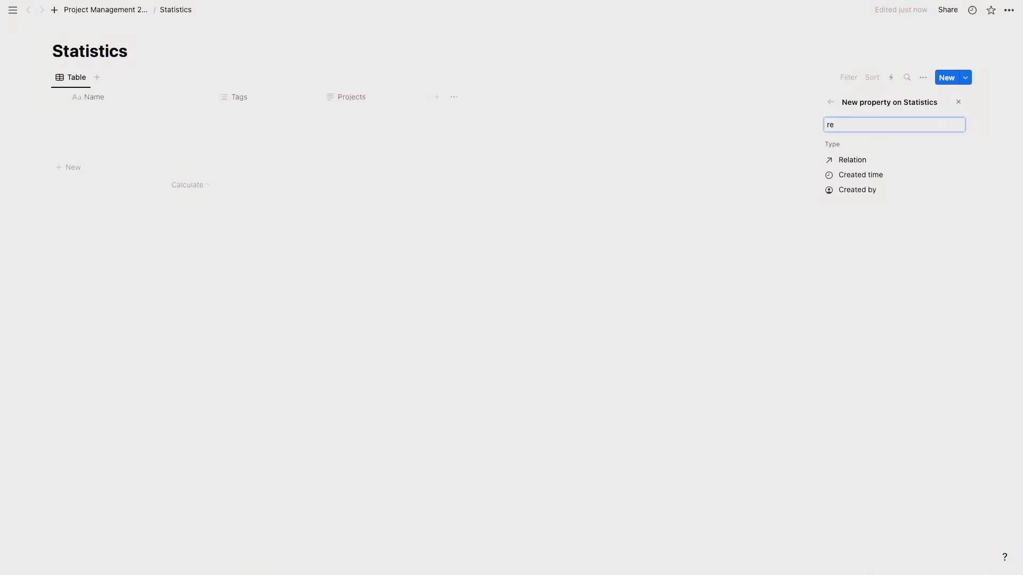
pyautogui.press('Return')
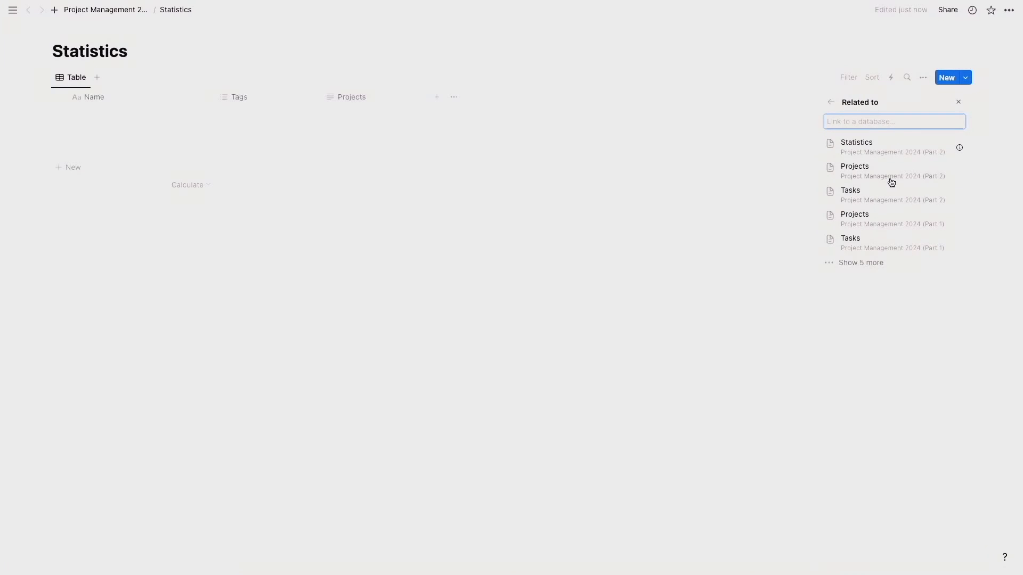
pyautogui.click(884, 176)
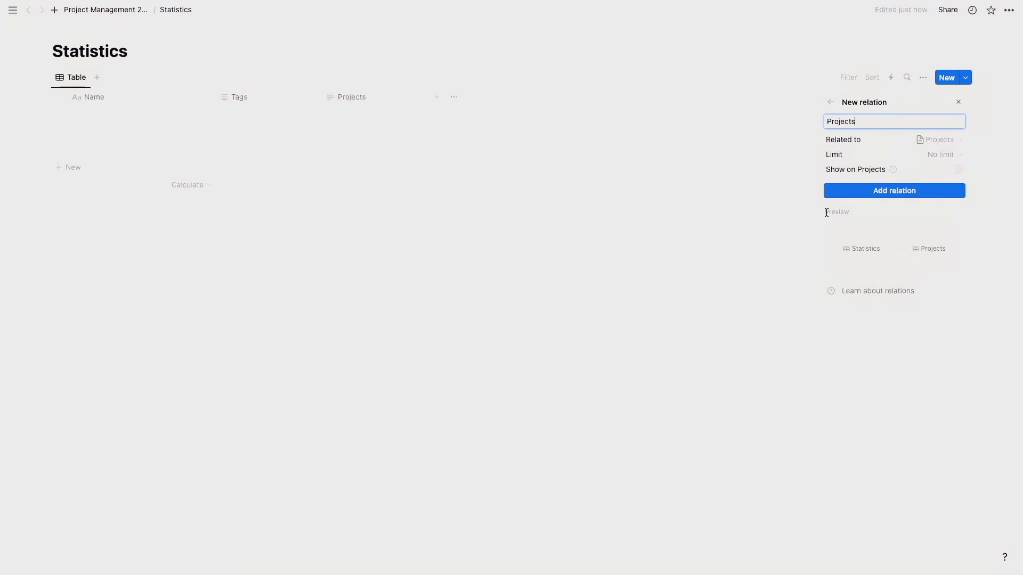
pyautogui.click(957, 171)
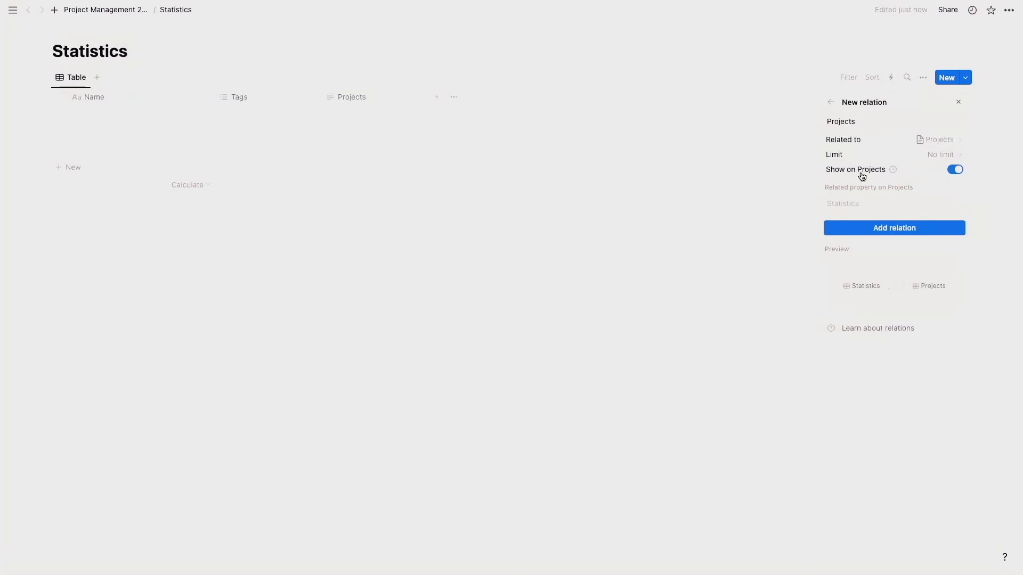
pyautogui.click(884, 228)
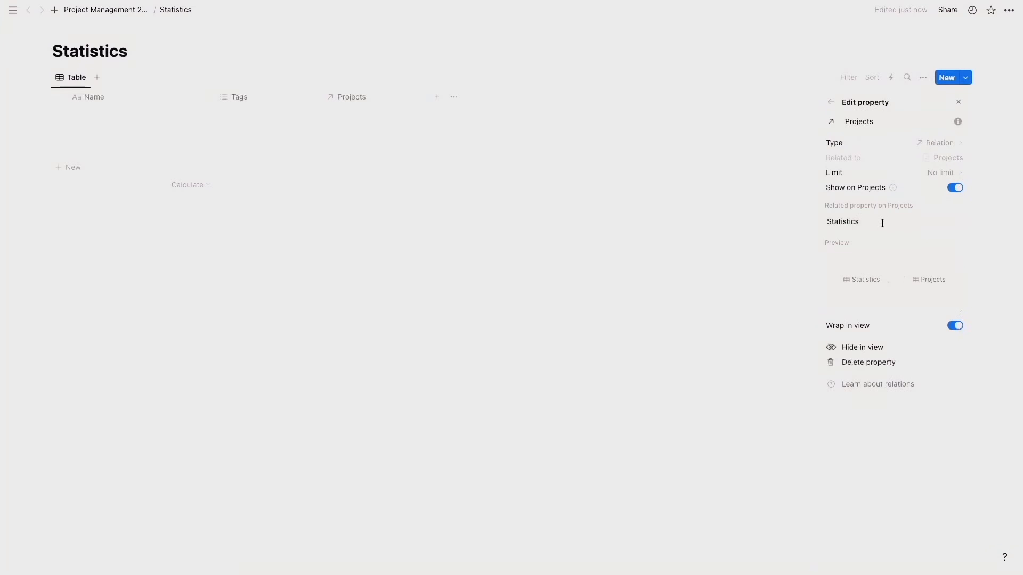
pyautogui.click(520, 264)
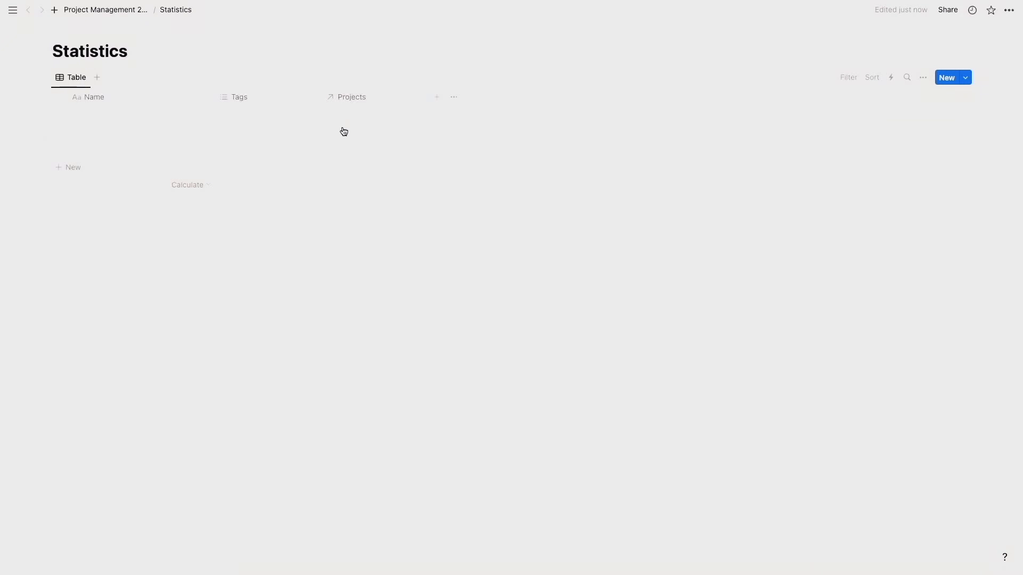
# - Place the Projects column before Tags and link all five projects in the first row of the Statistics table
pyautogui.moveTo(364, 99); pyautogui.dragTo(266, 103)
pyautogui.click(233, 120)
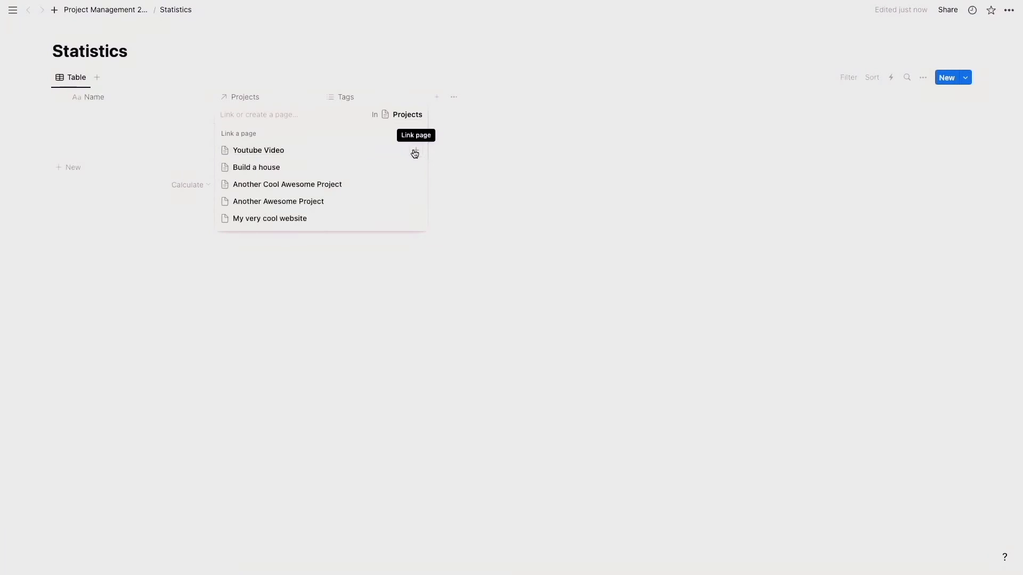
pyautogui.click(415, 152)
pyautogui.click(419, 186)
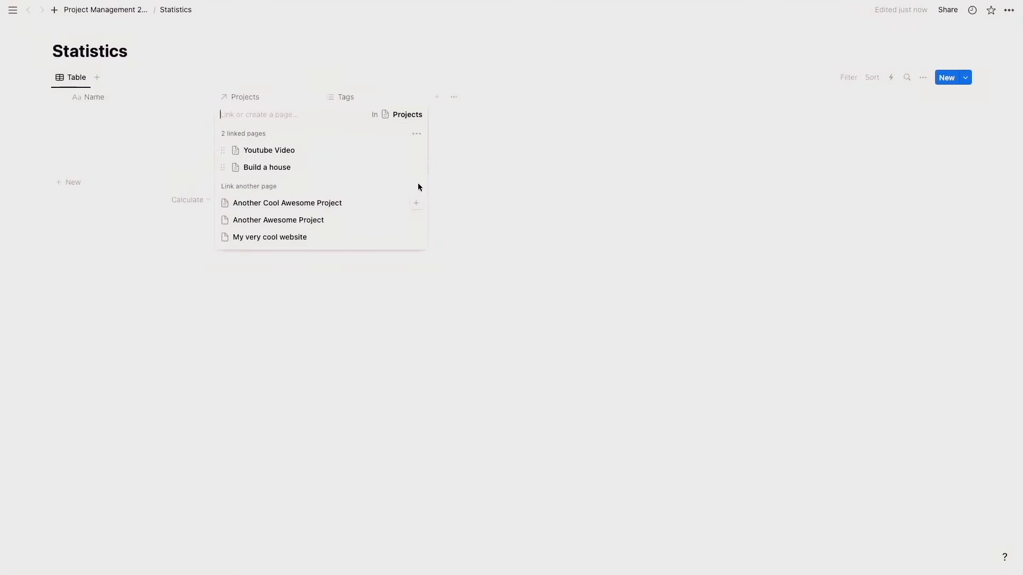
pyautogui.click(417, 203)
pyautogui.click(417, 220)
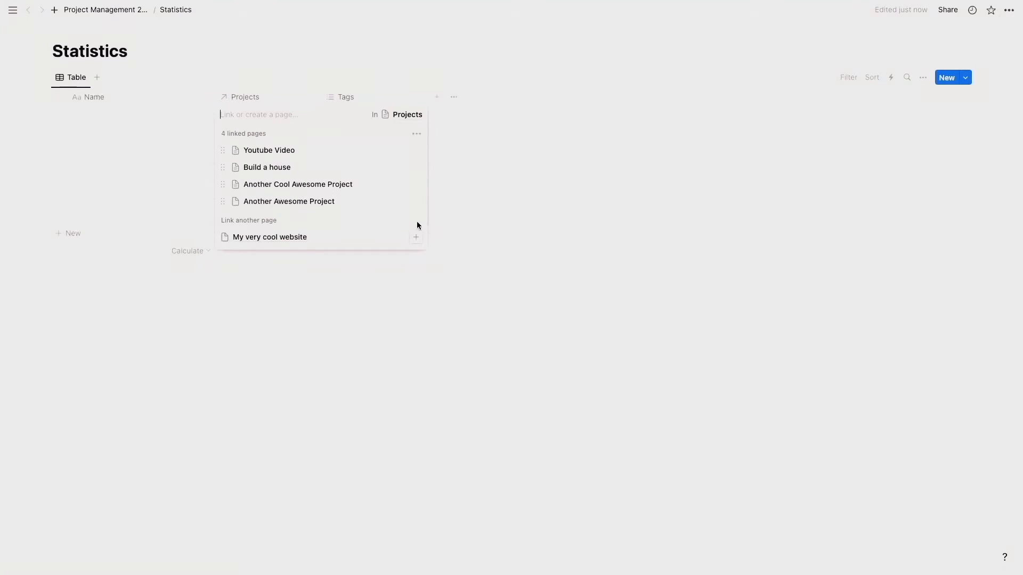
pyautogui.click(416, 237)
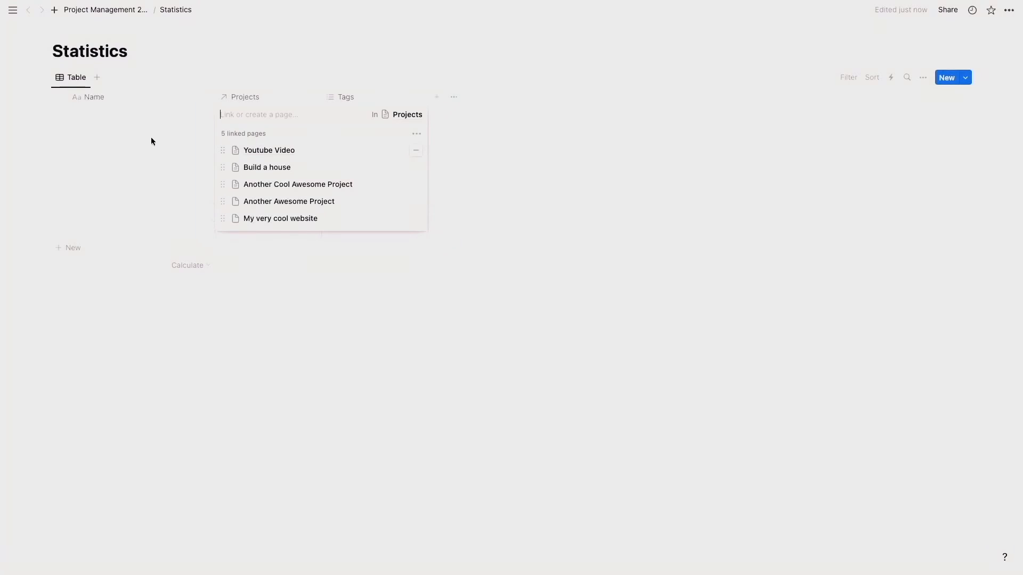
pyautogui.click(114, 149)
# - Name the first row "Statistics" and delete the two empty rows beneath it
pyautogui.click(108, 143)
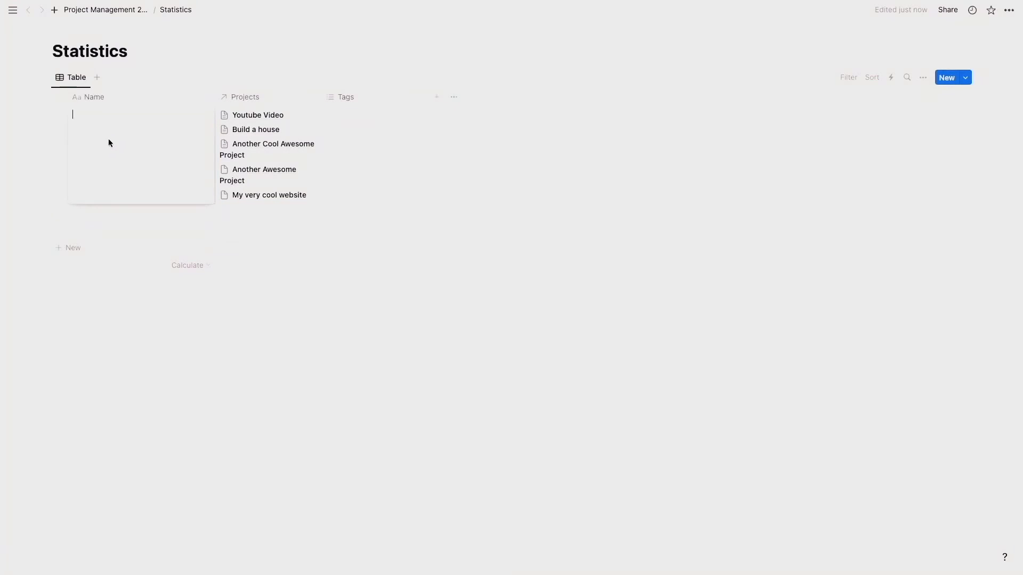
pyautogui.write('Sat')
pyautogui.write('tistics')
pyautogui.press('Return')
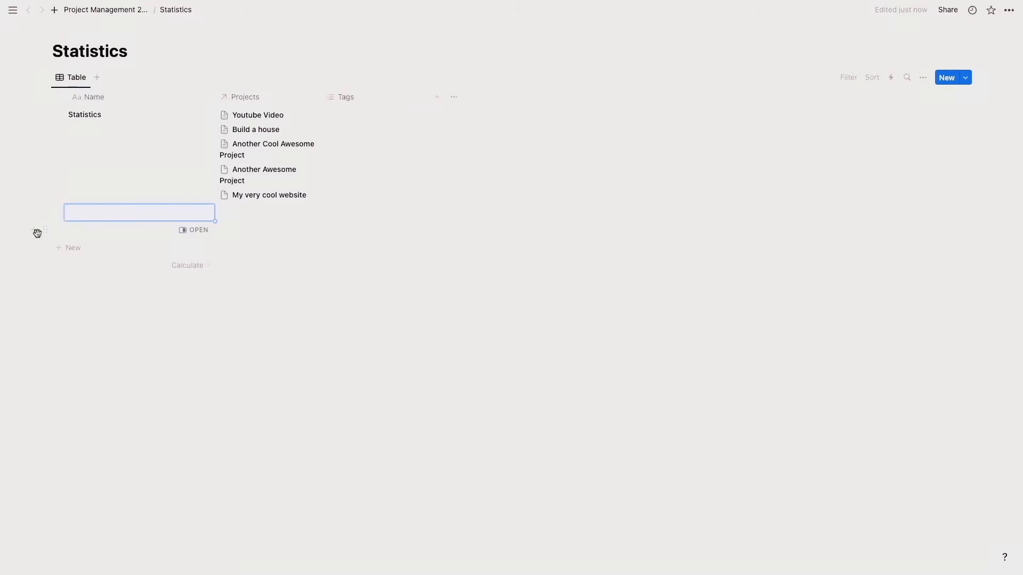
pyautogui.click(43, 213)
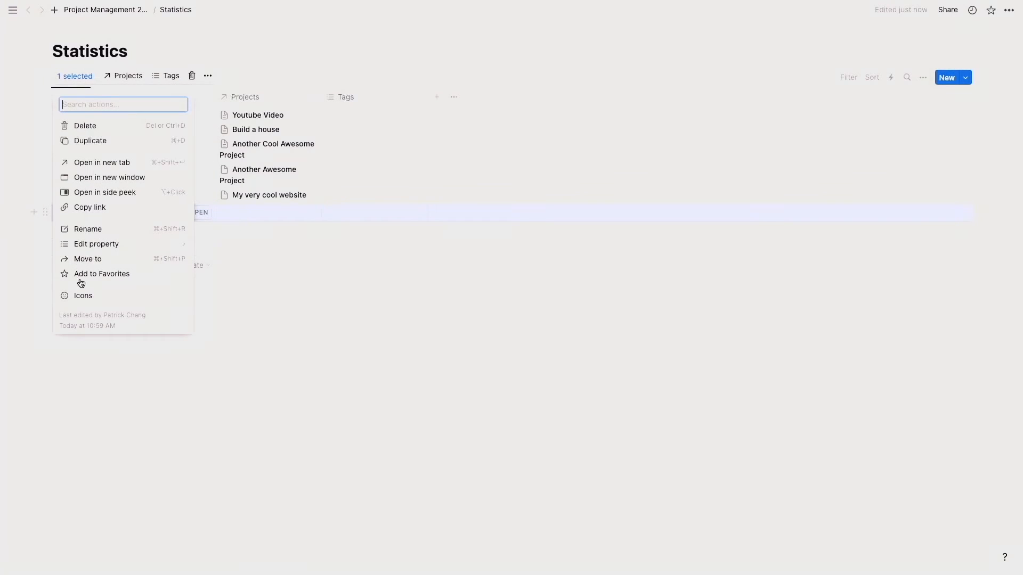
pyautogui.click(85, 127)
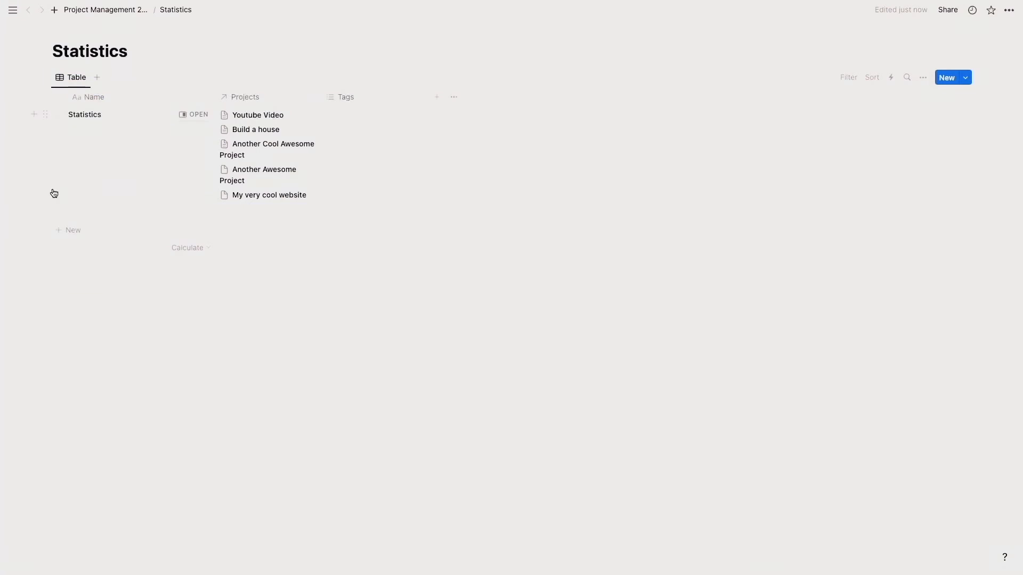
pyautogui.click(46, 213)
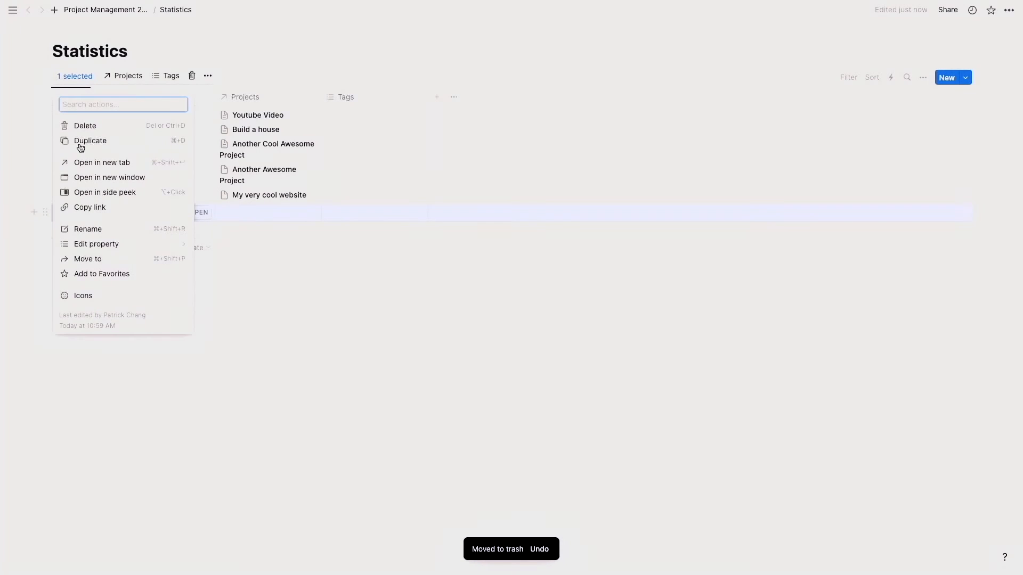
pyautogui.click(93, 127)
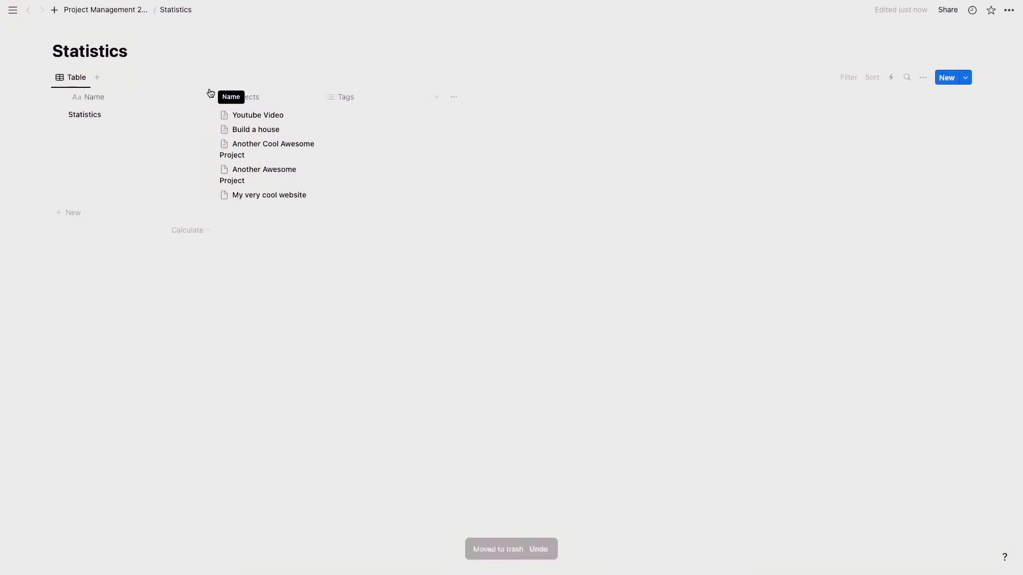
# - From the Project Management 2024 (Part 2) page, edit the Default Project Template so its Statistics property links to the Statistics page
pyautogui.click(109, 10)
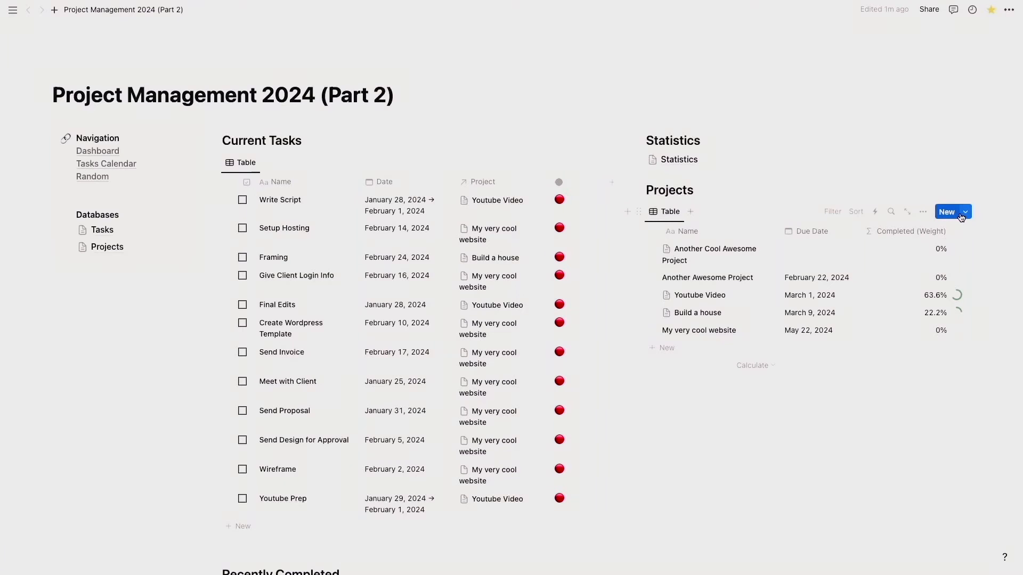
pyautogui.click(965, 214)
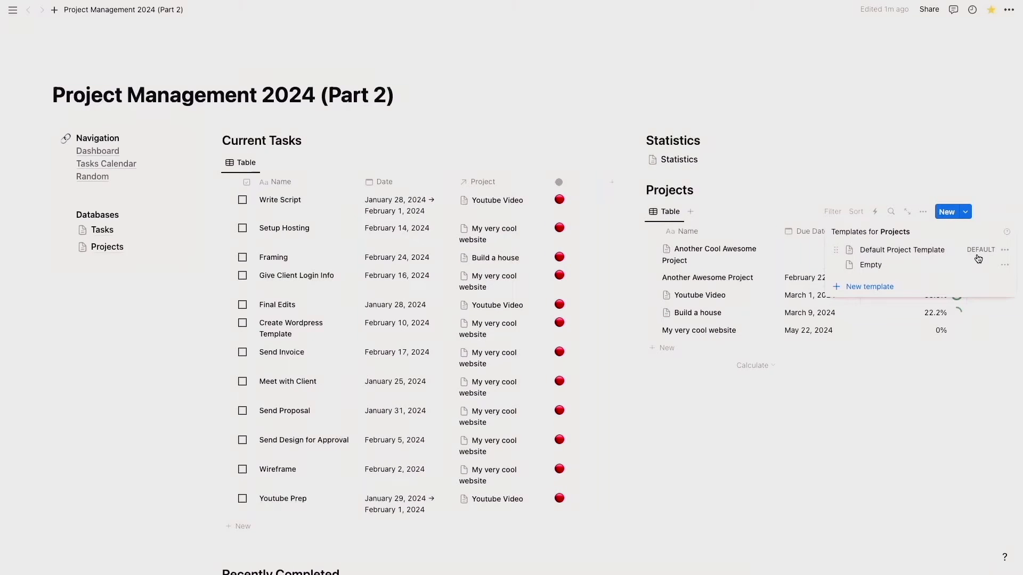
pyautogui.click(1006, 250)
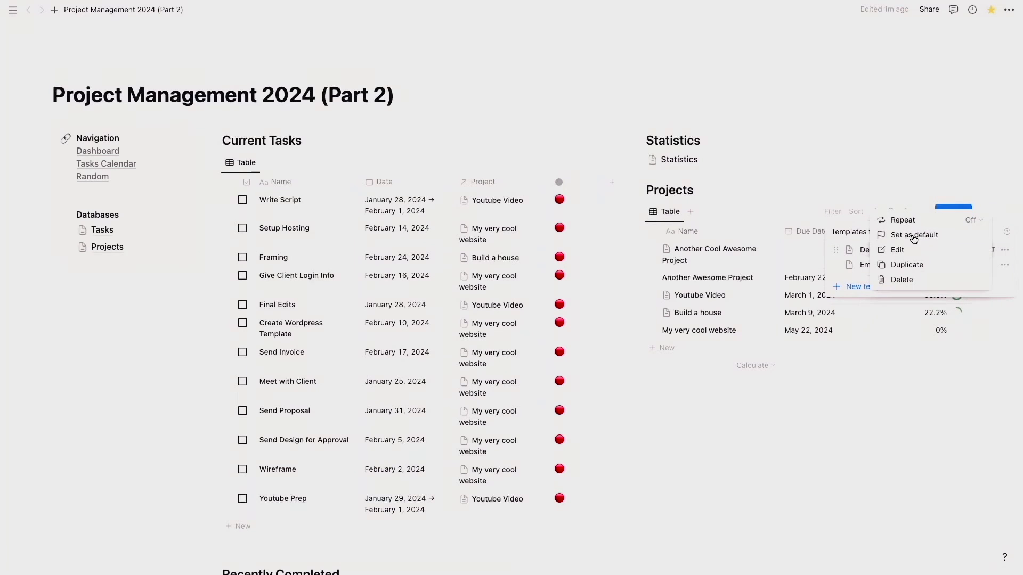
pyautogui.click(913, 257)
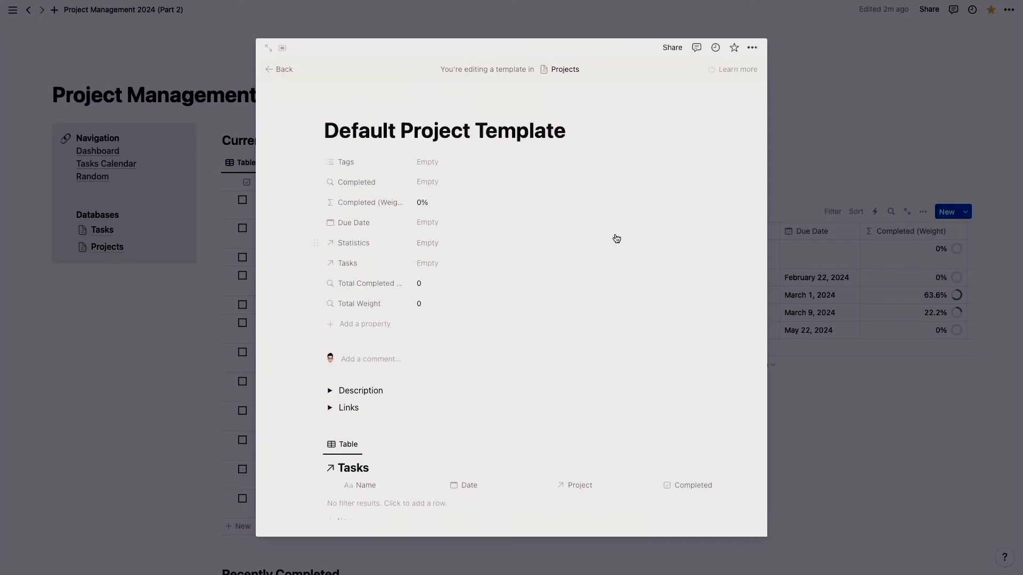
pyautogui.scroll(-2, 461, 212)
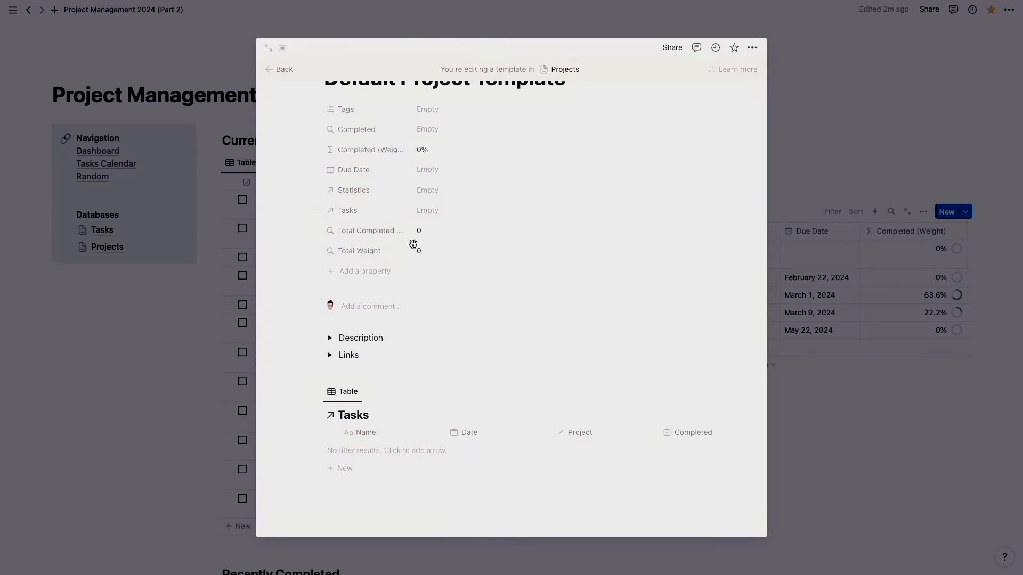
pyautogui.scroll(1, 425, 236)
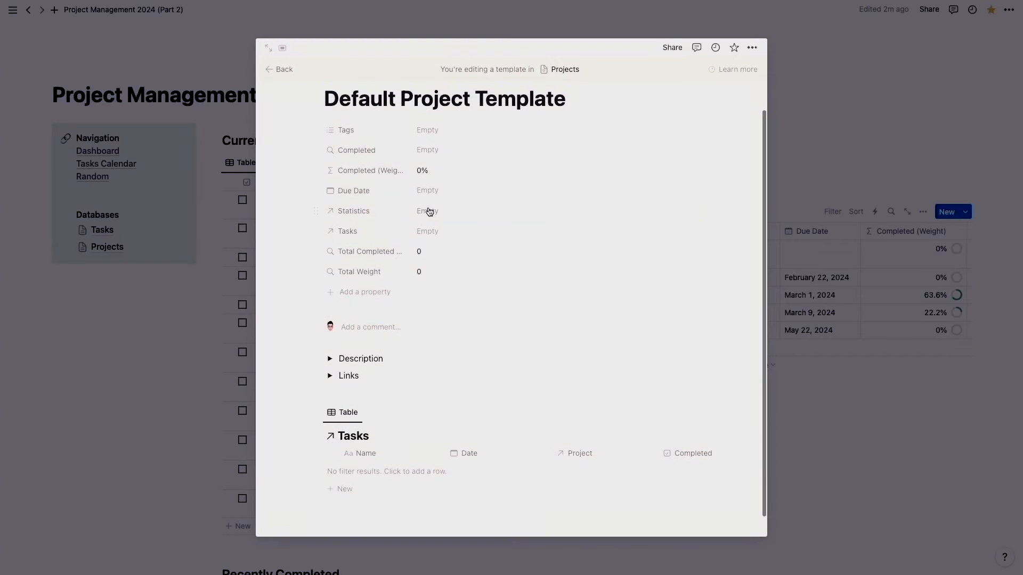
pyautogui.click(433, 211)
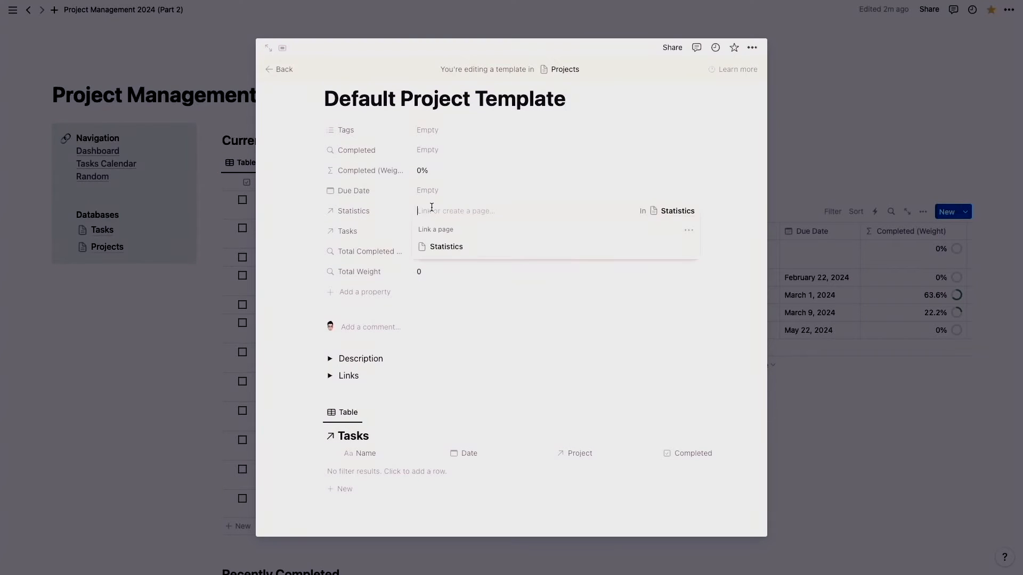
pyautogui.click(449, 247)
pyautogui.click(633, 99)
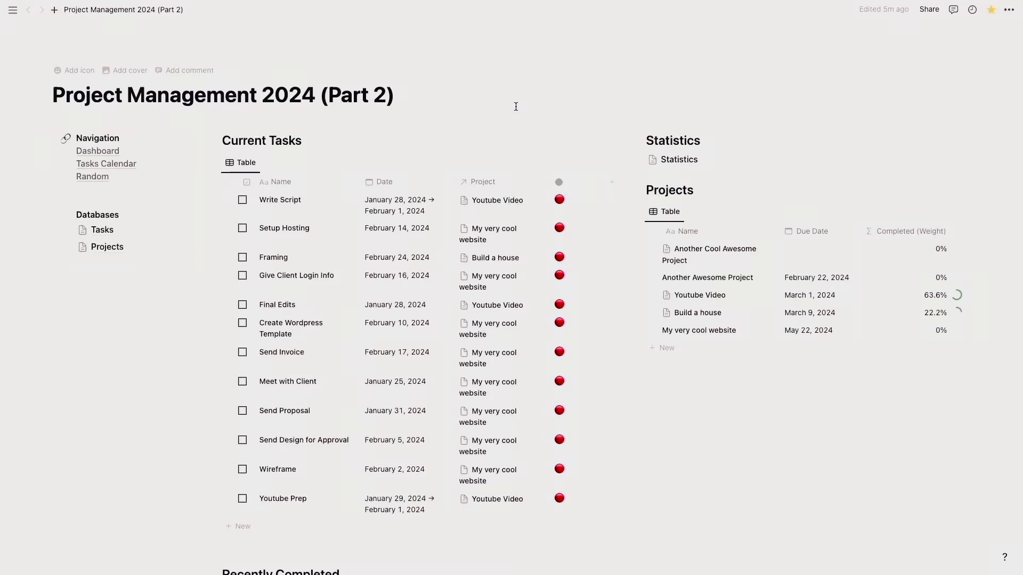
# - Open the Projects database and add a Status property named "Status"
pyautogui.click(107, 246)
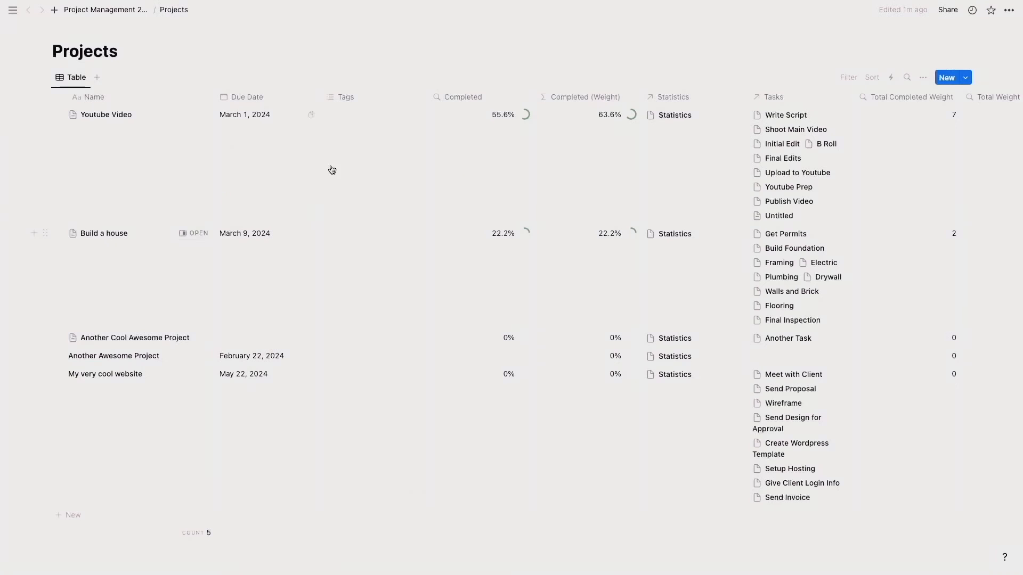
pyautogui.hscroll(5, 851, 186)
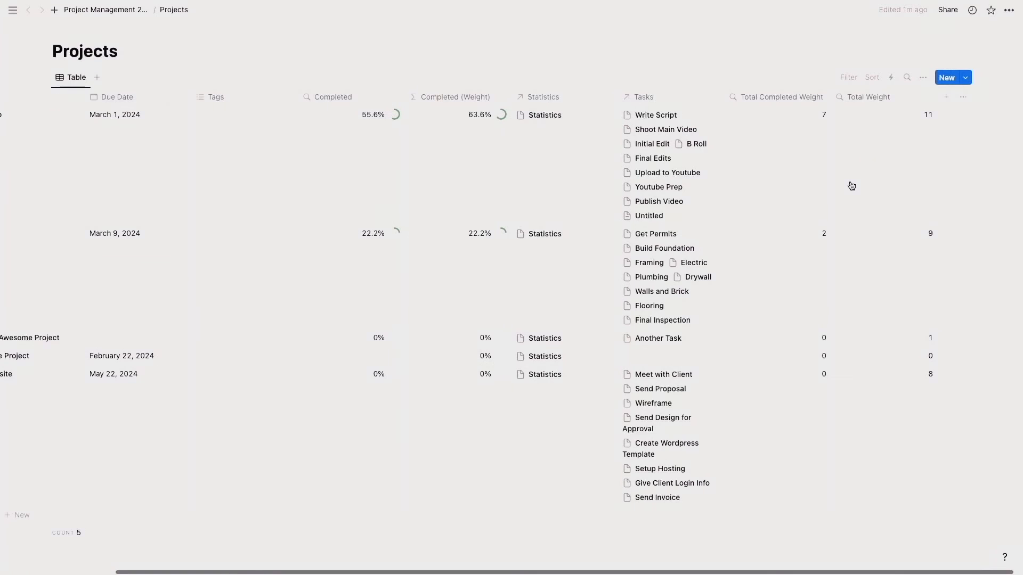
pyautogui.click(947, 97)
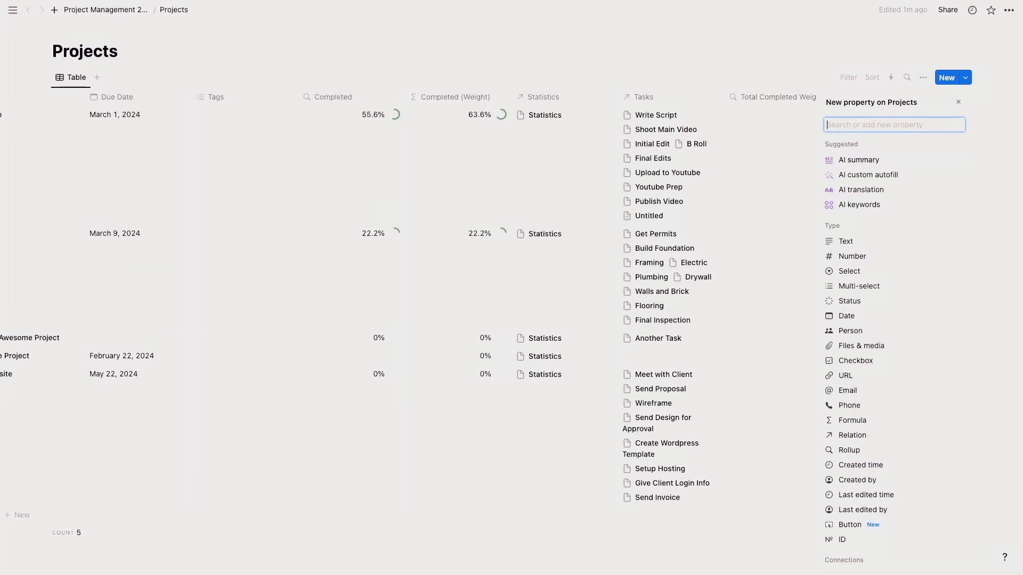
pyautogui.write('Status')
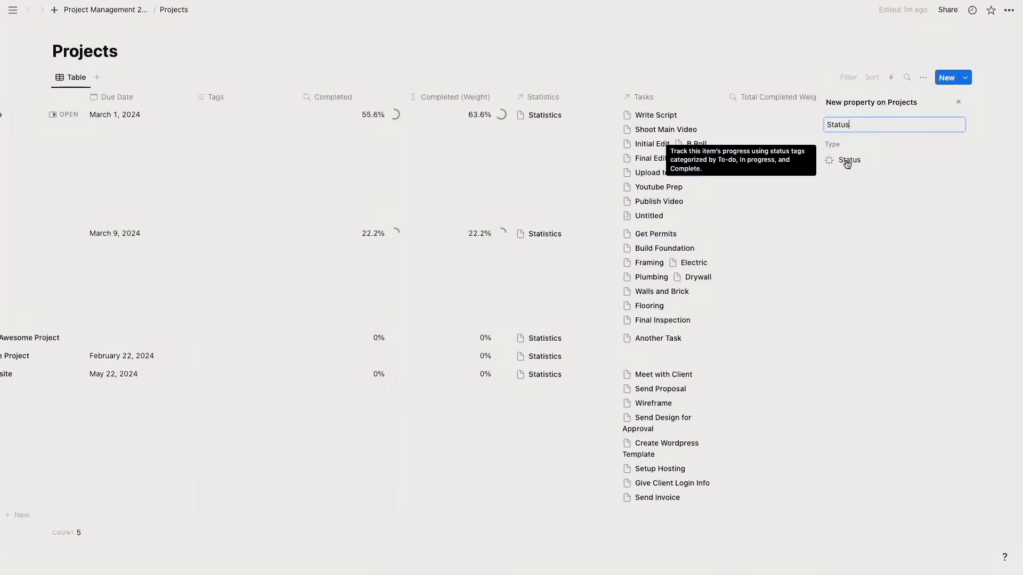
pyautogui.click(847, 161)
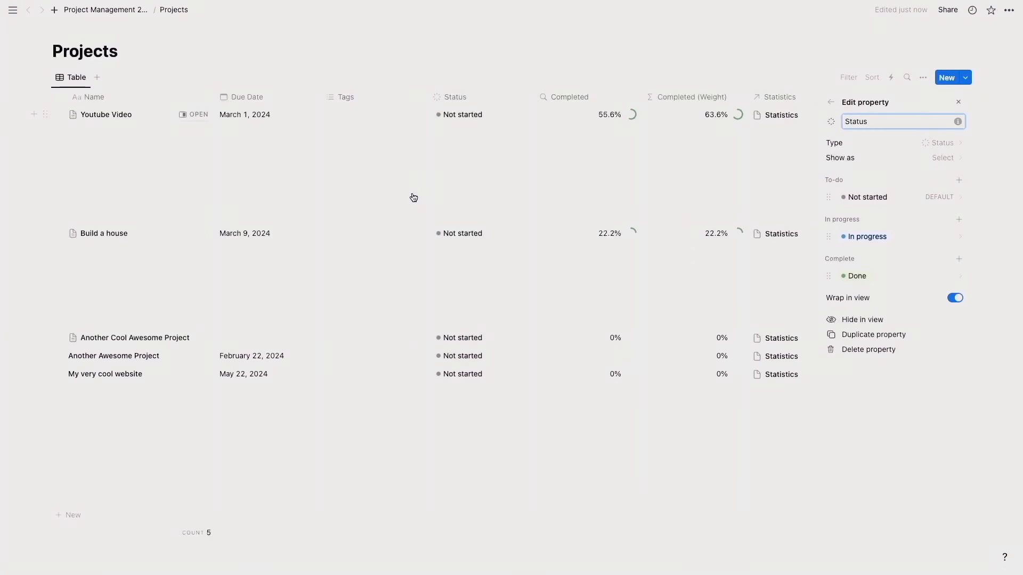
pyautogui.hotkey('ctrl', '+')
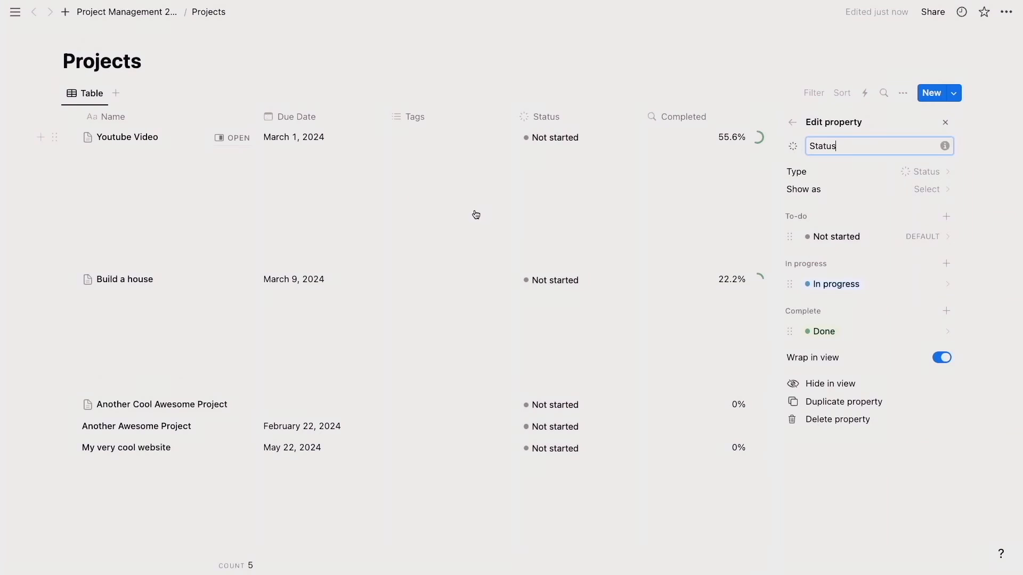
pyautogui.click(523, 60)
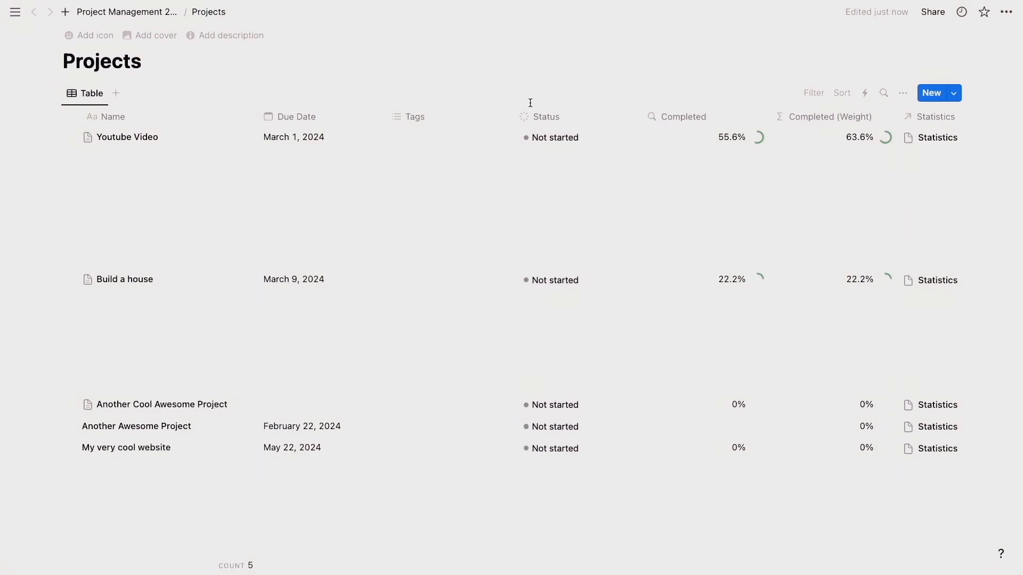
# - Set the status of the Youtube Video and Build a house projects to In progress
pyautogui.click(547, 139)
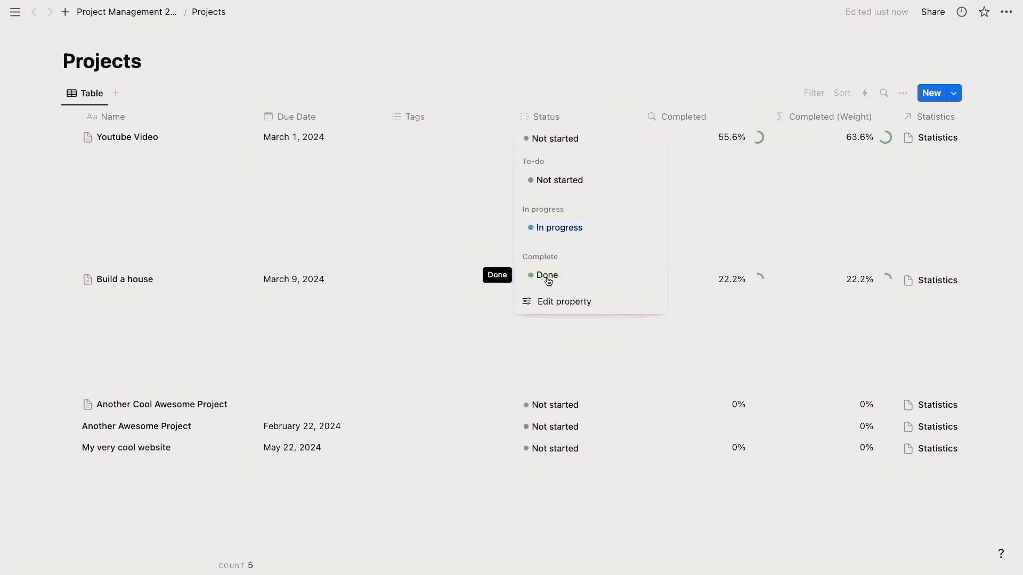
pyautogui.press('Escape')
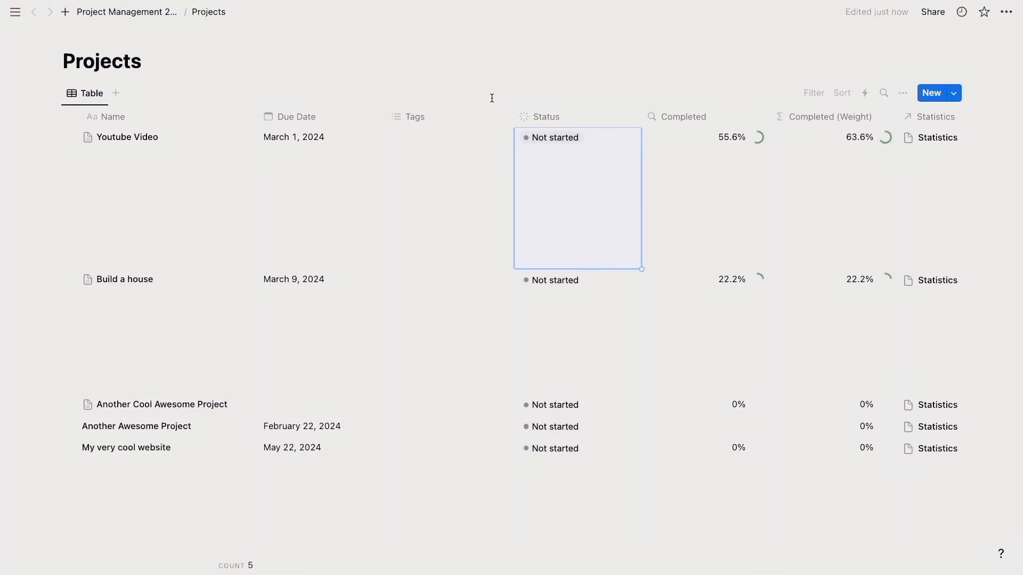
pyautogui.click(538, 136)
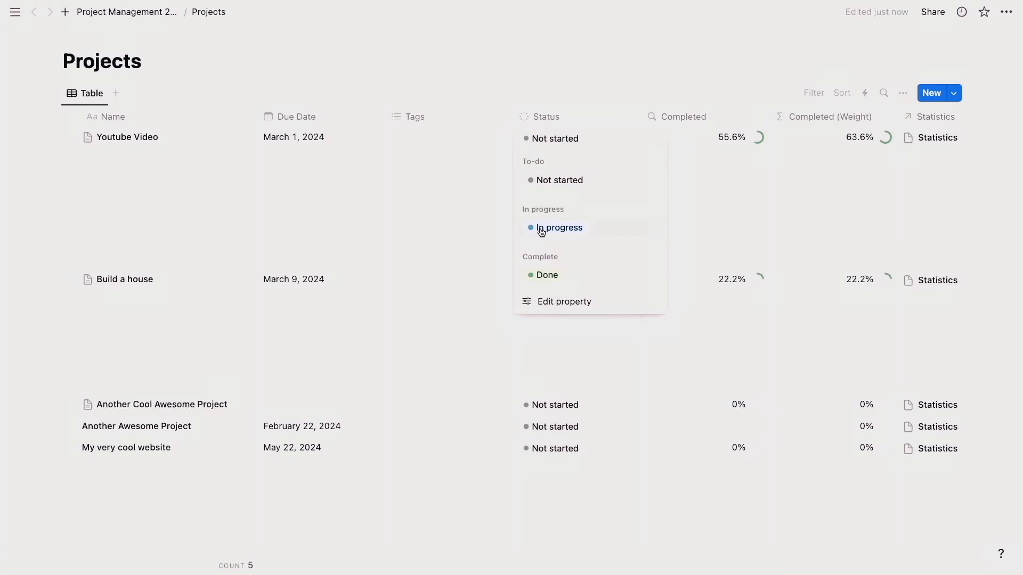
pyautogui.click(542, 223)
pyautogui.click(547, 281)
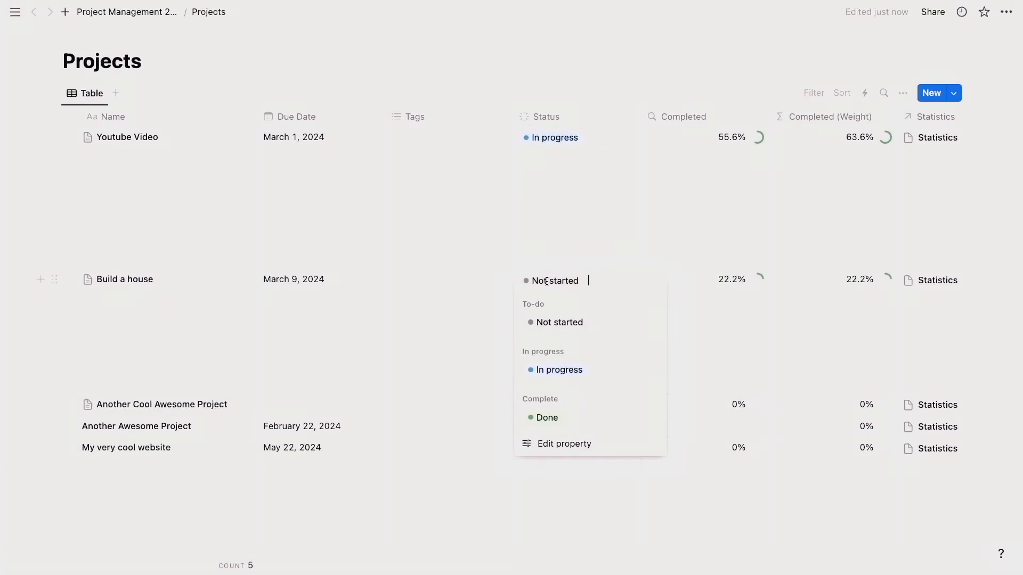
pyautogui.click(558, 370)
# - Set Another Cool Awesome Project to Done and Another Awesome Project to In progress
pyautogui.click(554, 406)
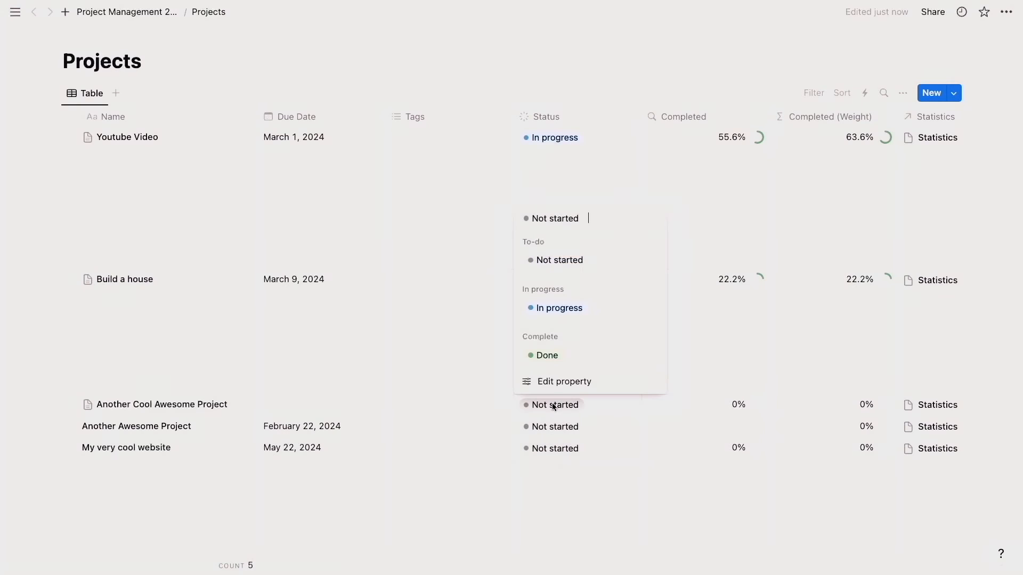
pyautogui.click(544, 355)
pyautogui.click(546, 427)
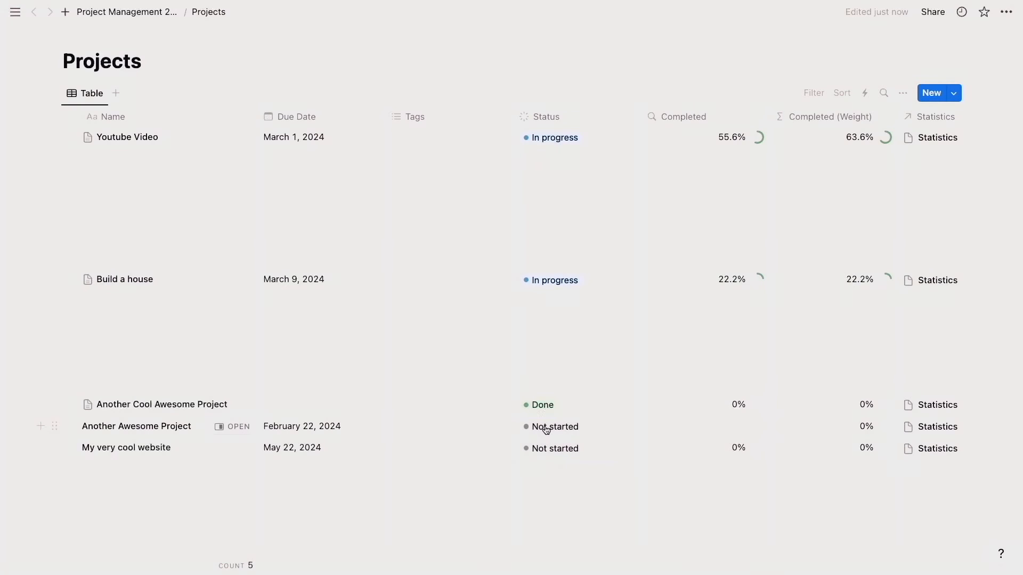
pyautogui.click(544, 339)
# - Open the Statistics database from the Project Management 2024 (Part 2) page and add a Formula property named "Active Projects"
pyautogui.click(138, 12)
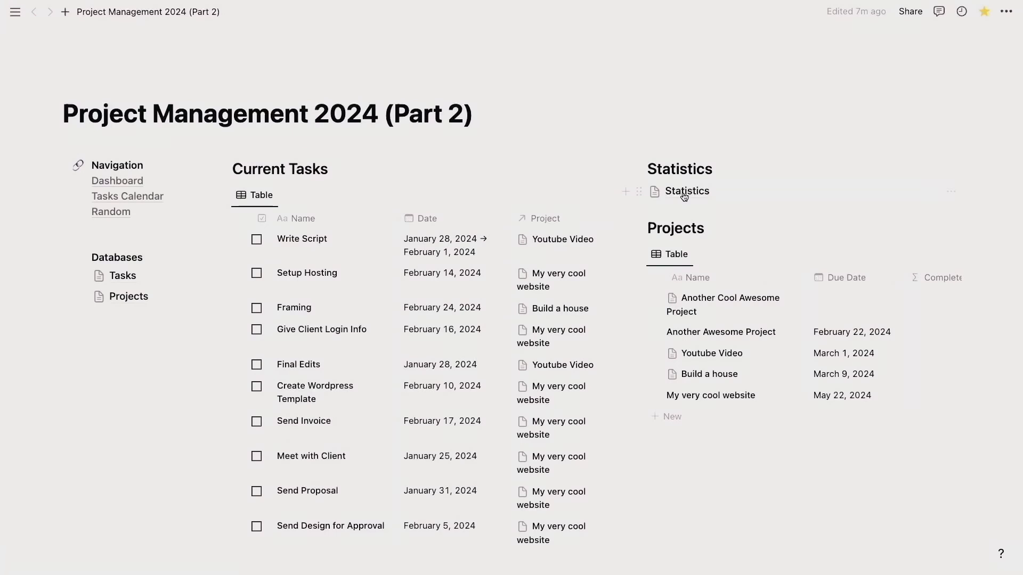
pyautogui.click(684, 193)
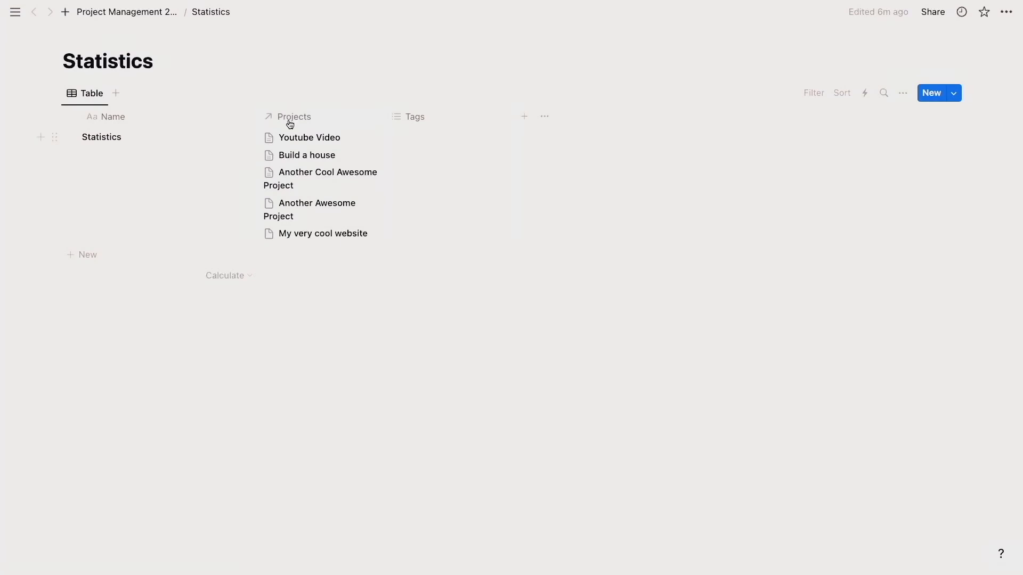
pyautogui.hotkey('ctrl', '+')
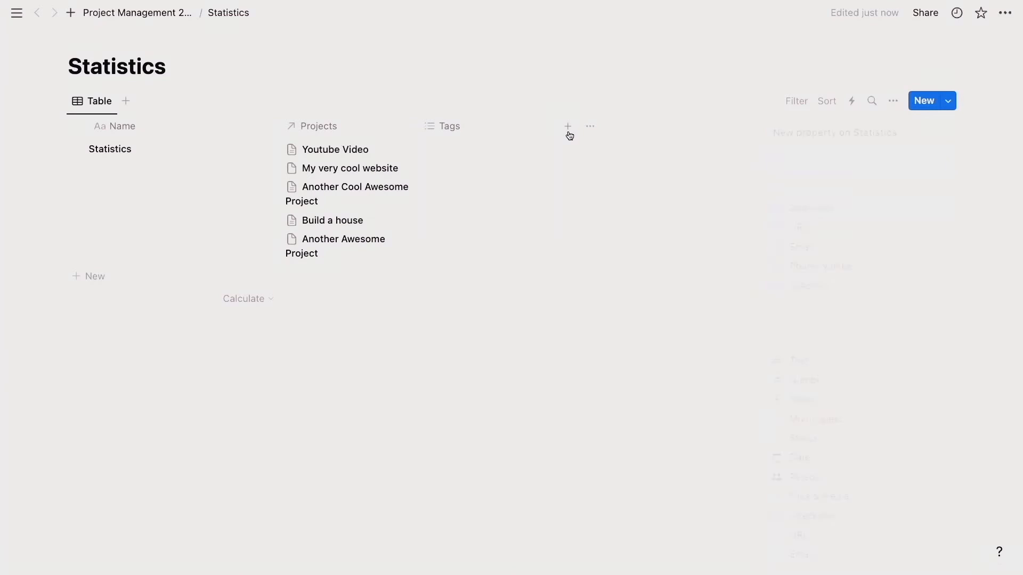
pyautogui.write('Active P')
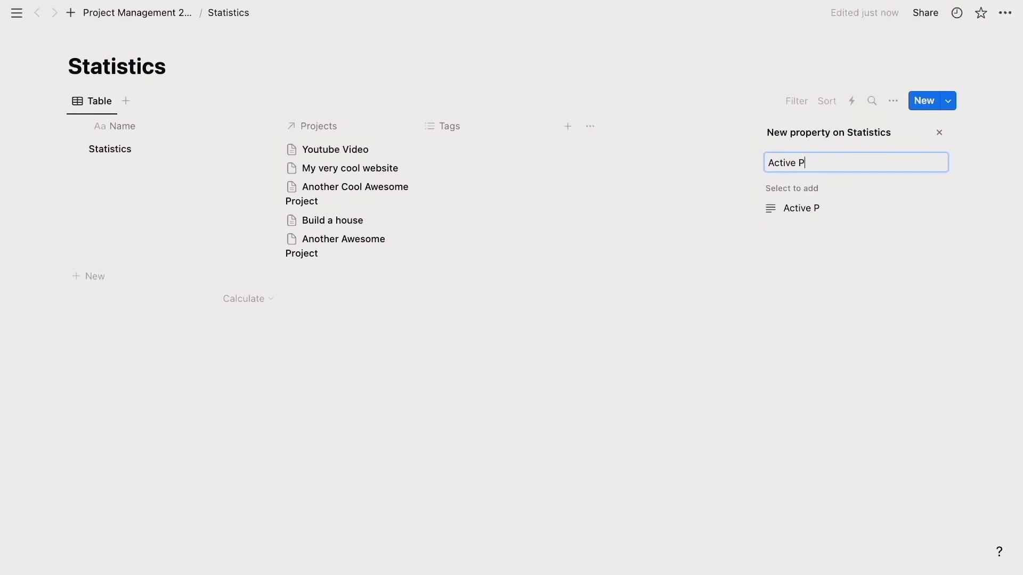
pyautogui.write('rojects')
pyautogui.press('Return')
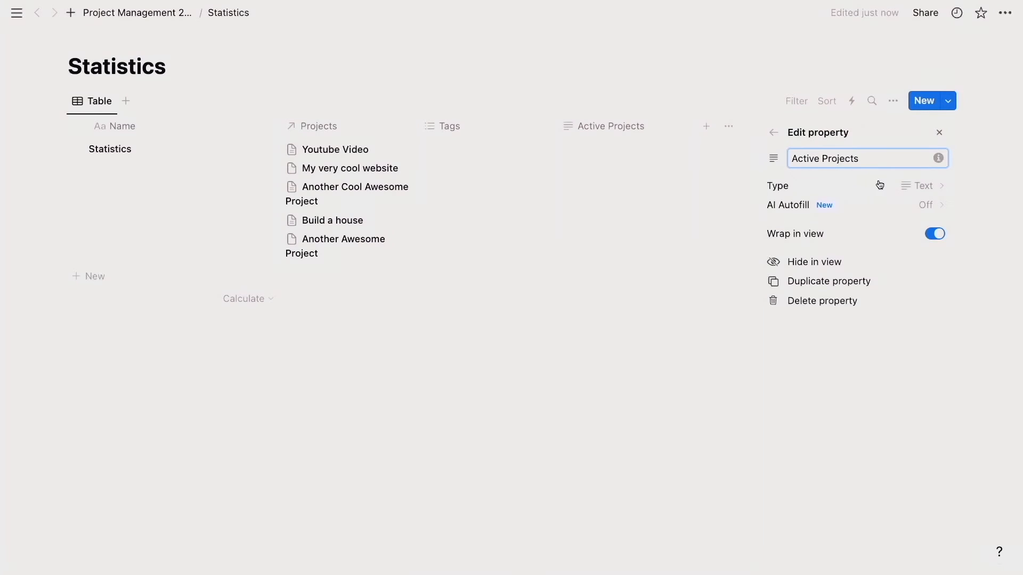
pyautogui.click(910, 186)
pyautogui.write('form')
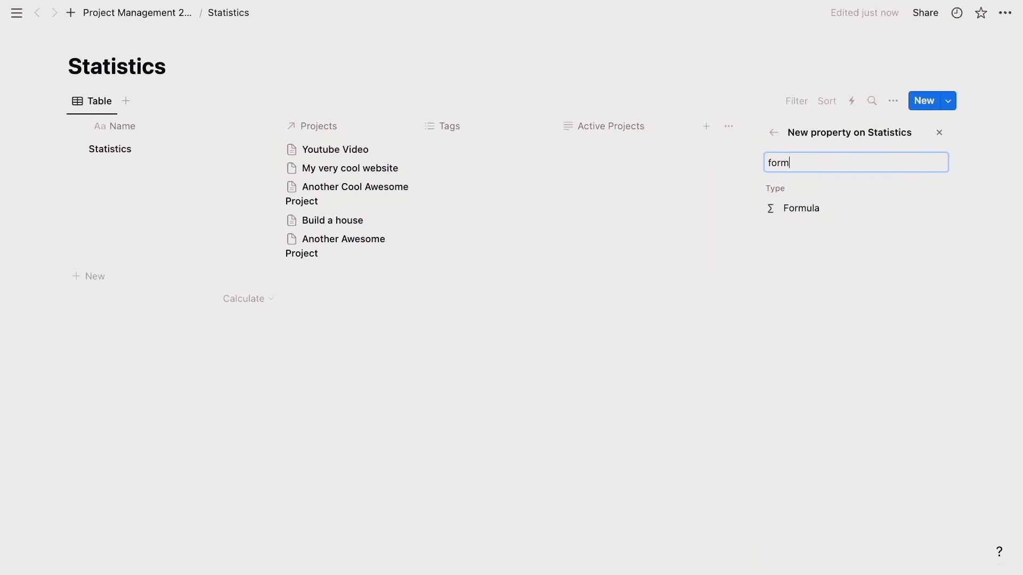
pyautogui.press('Return')
# - Set the Active Projects formula to Projects.filter(current.Status == "In progress").length()
pyautogui.click(922, 208)
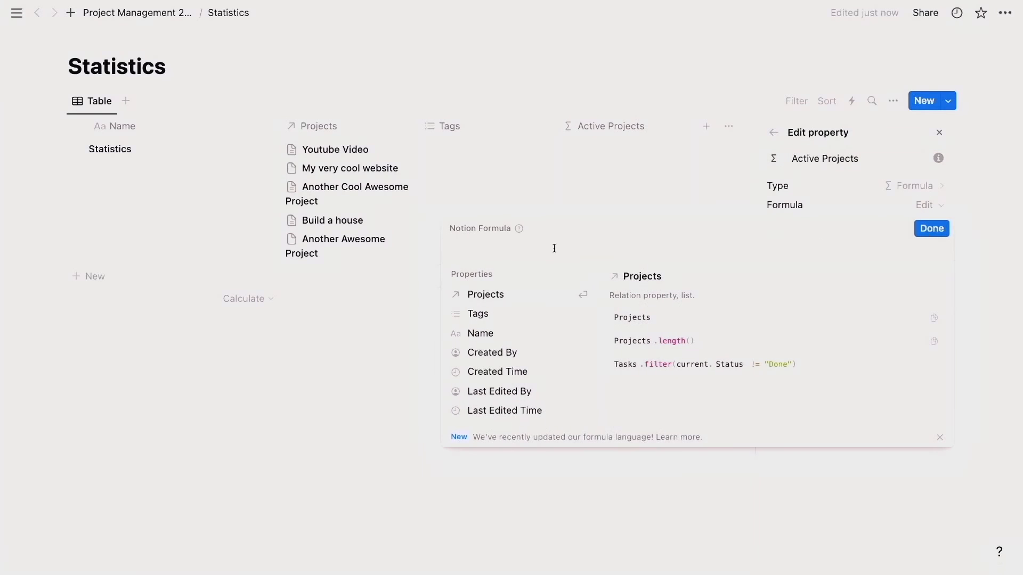
pyautogui.click(488, 294)
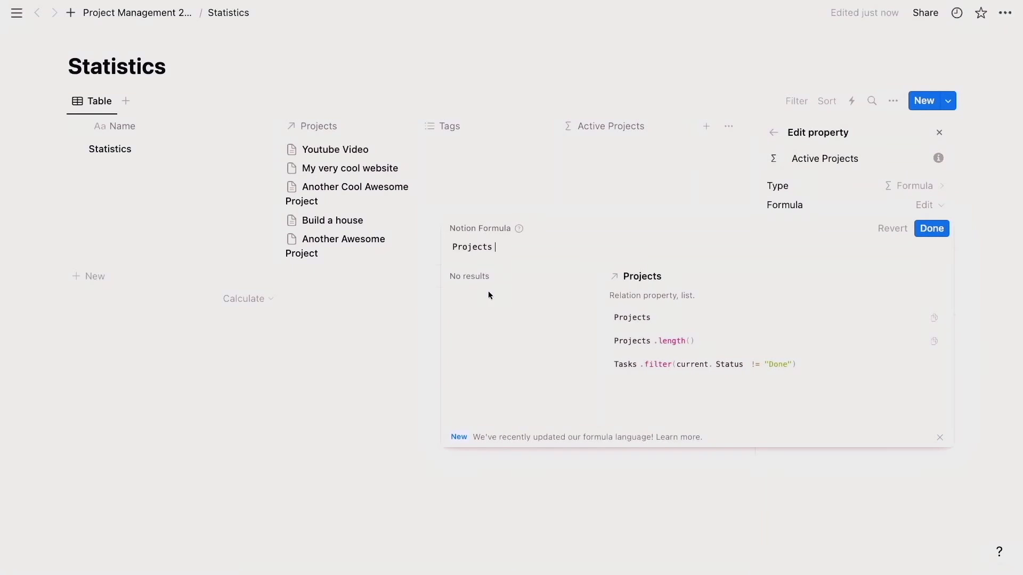
pyautogui.write('.fil')
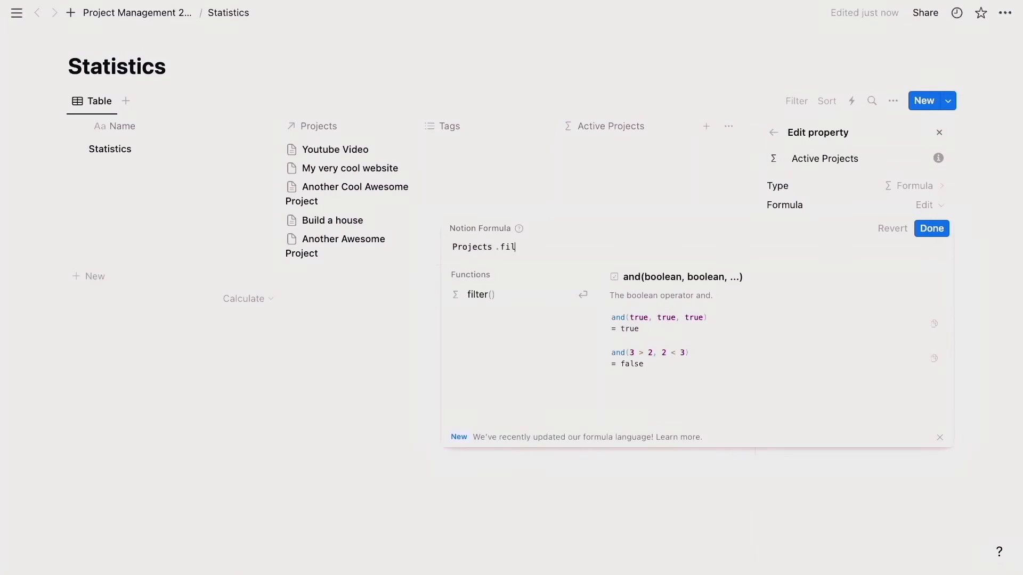
pyautogui.press('Return')
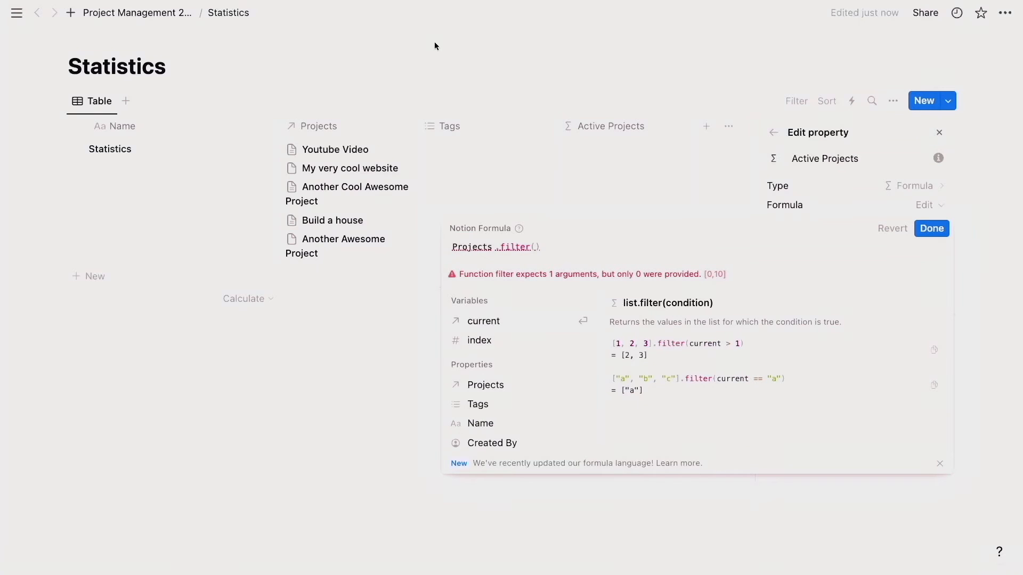
pyautogui.write('cu')
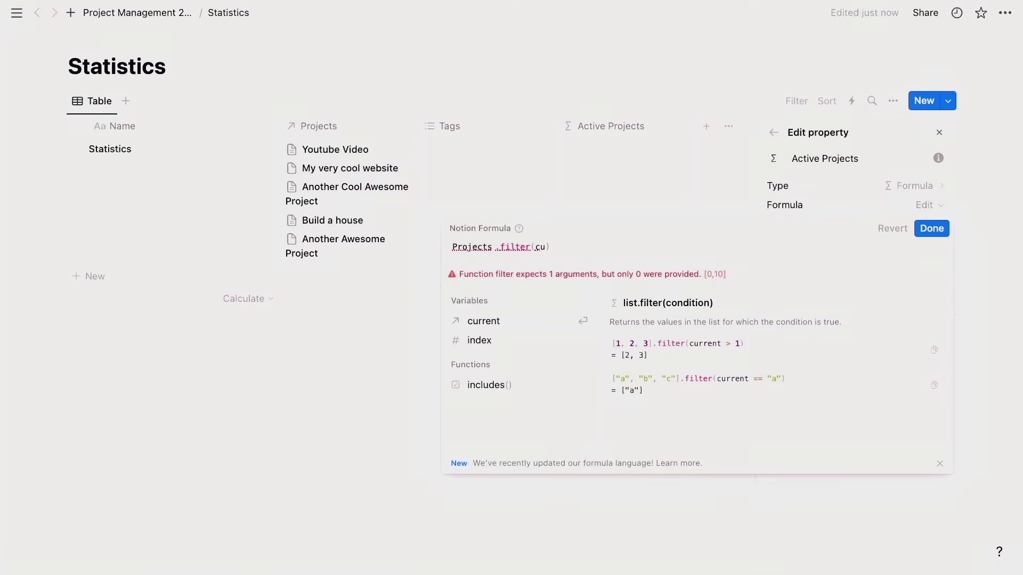
pyautogui.press('Return')
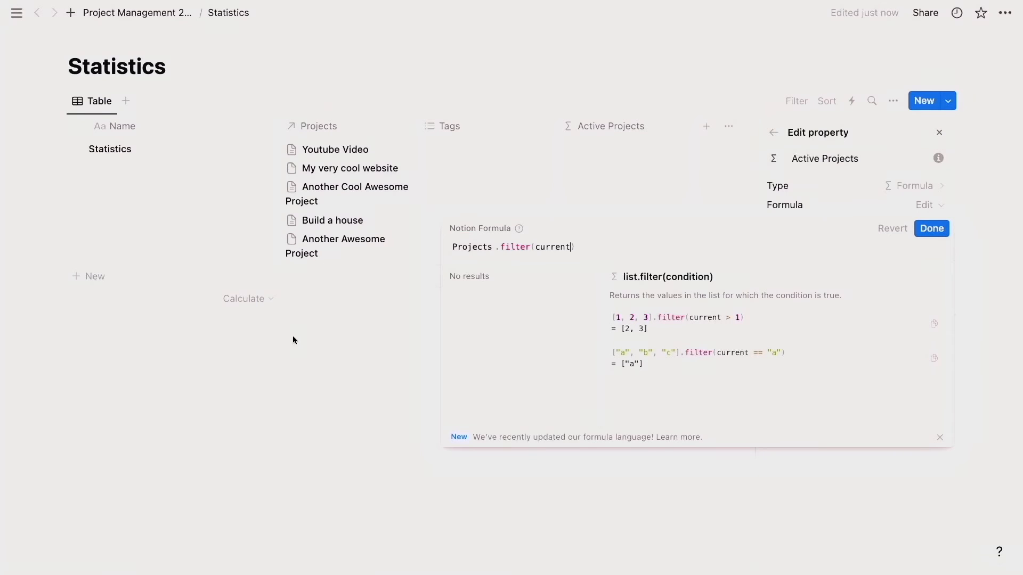
pyautogui.write('.St')
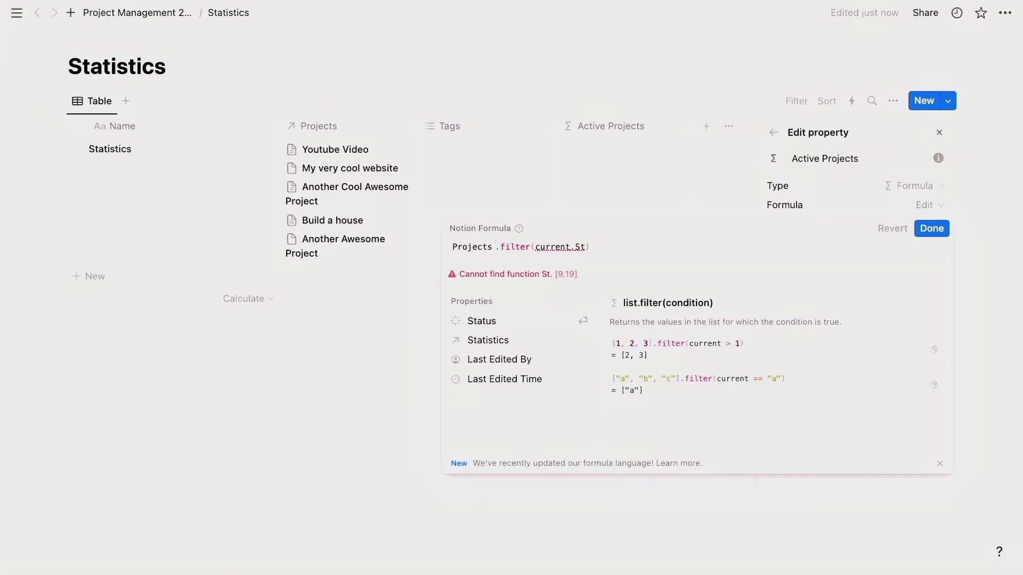
pyautogui.press('Return')
pyautogui.write('== ')
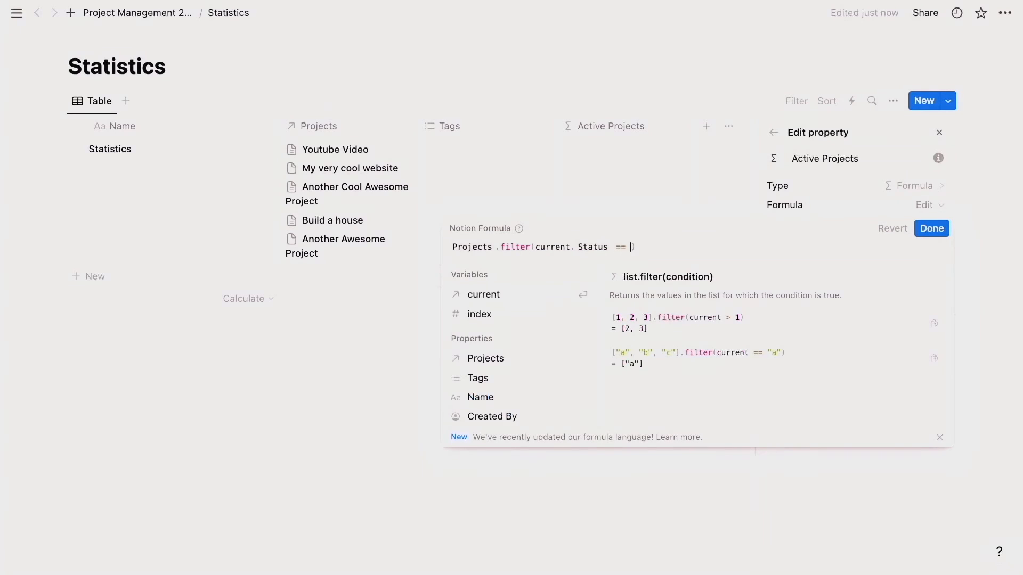
pyautogui.write('"')
pyautogui.write('In progress')
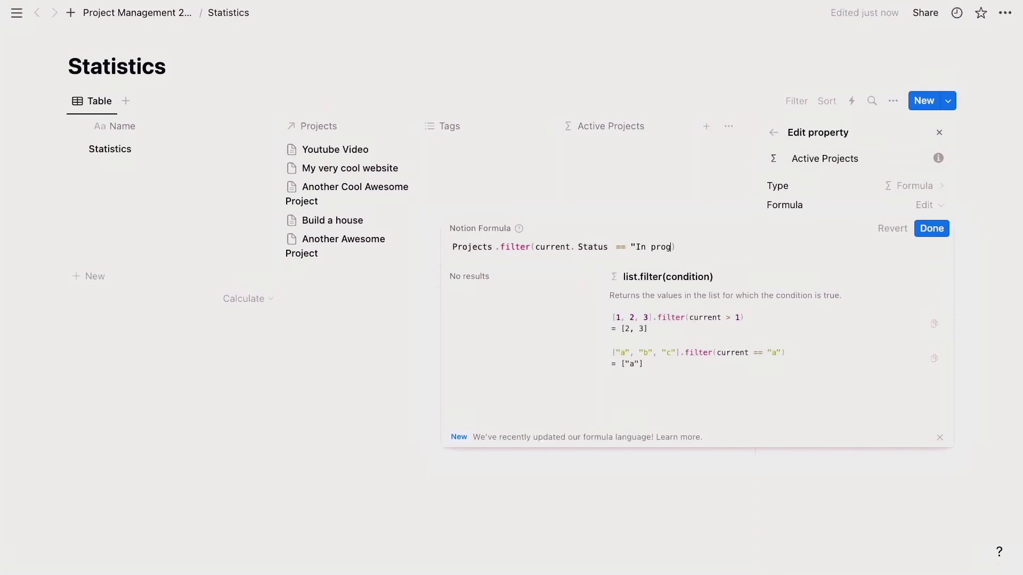
pyautogui.write('").length()')
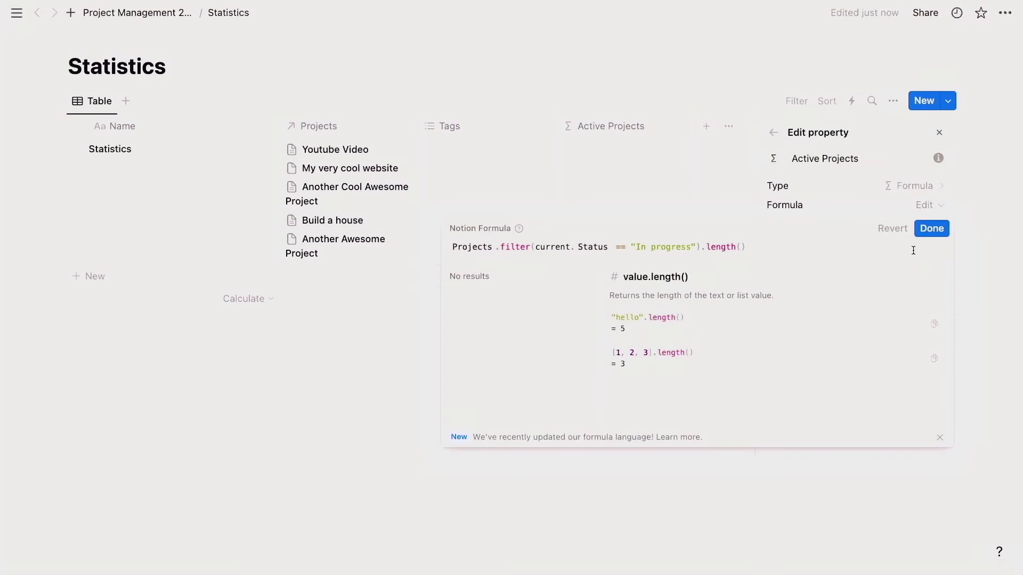
pyautogui.click(931, 228)
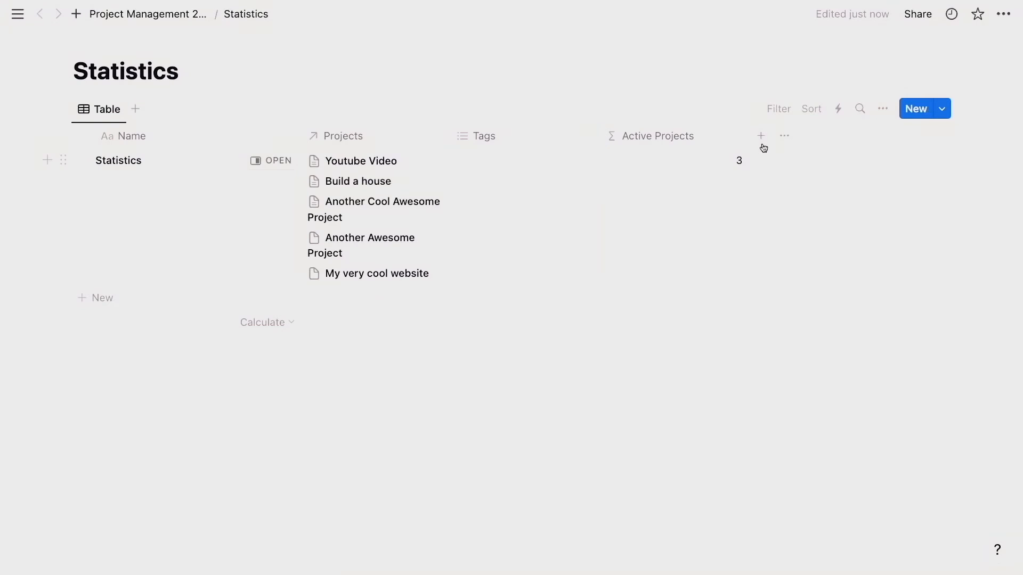
# - Add a Formula property named "Completed Projects" to the Statistics table
pyautogui.click(760, 135)
pyautogui.write('Completed')
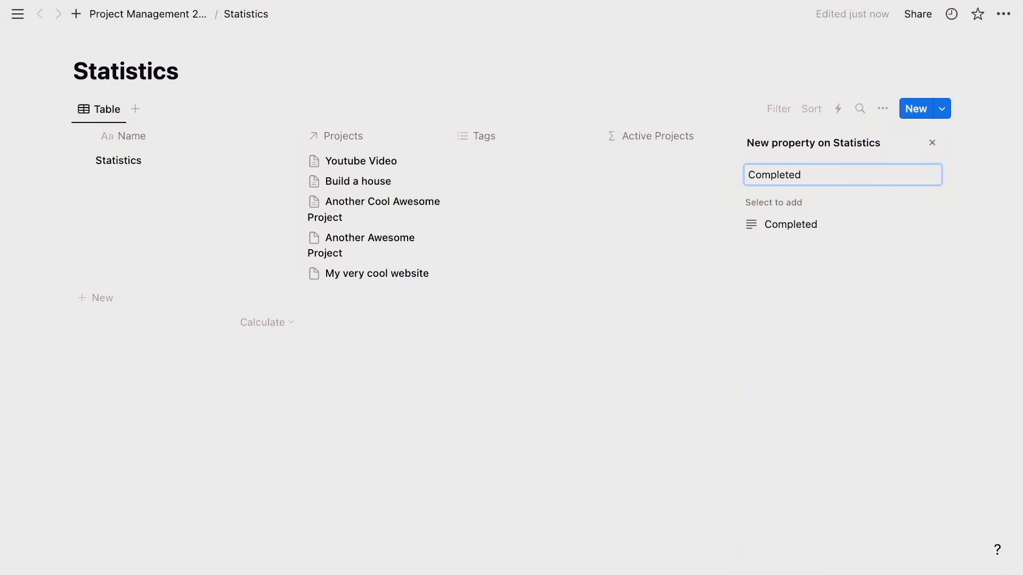
pyautogui.press('Return')
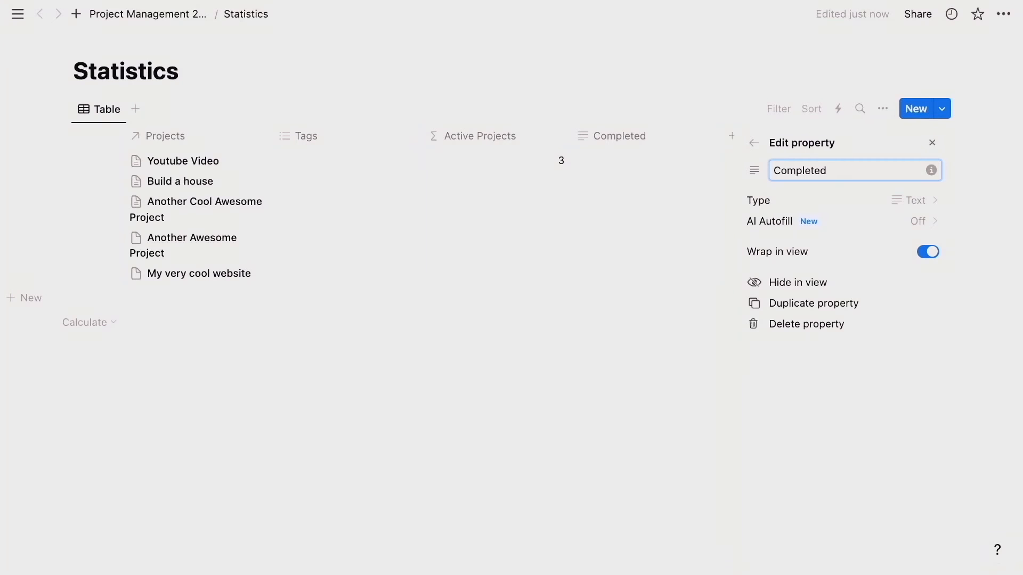
pyautogui.write('Projects')
pyautogui.click(906, 208)
pyautogui.write('form')
pyautogui.press('Return')
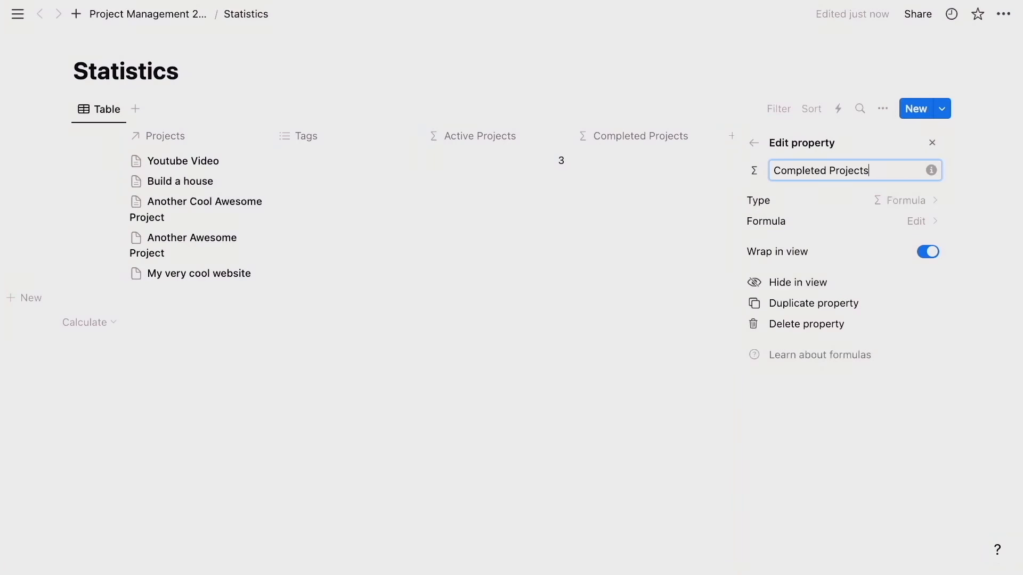
# - Set the Completed Projects formula to Projects.filter(current.Status == "Done").length() and close the property settings
pyautogui.click(912, 222)
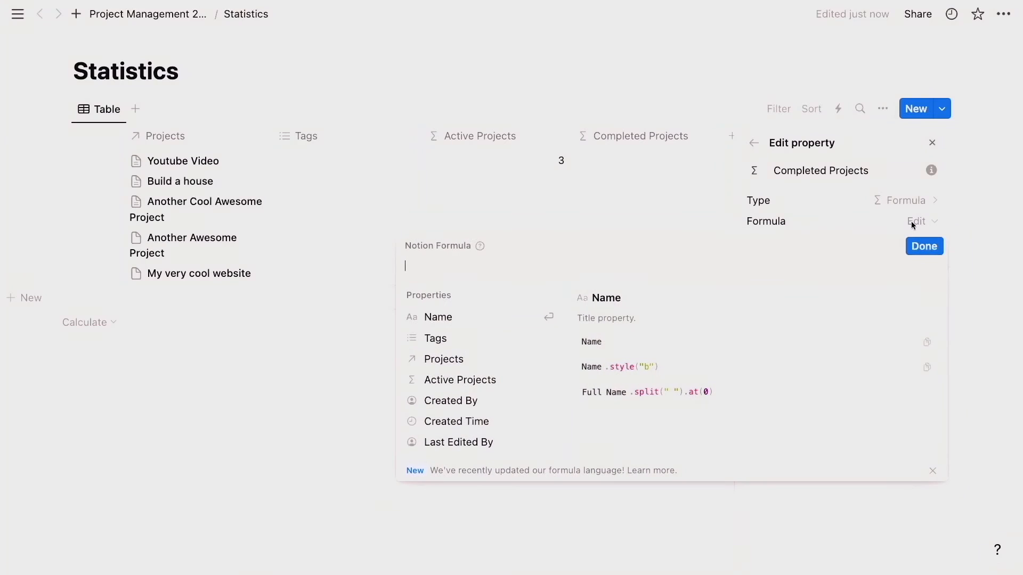
pyautogui.write('Proj')
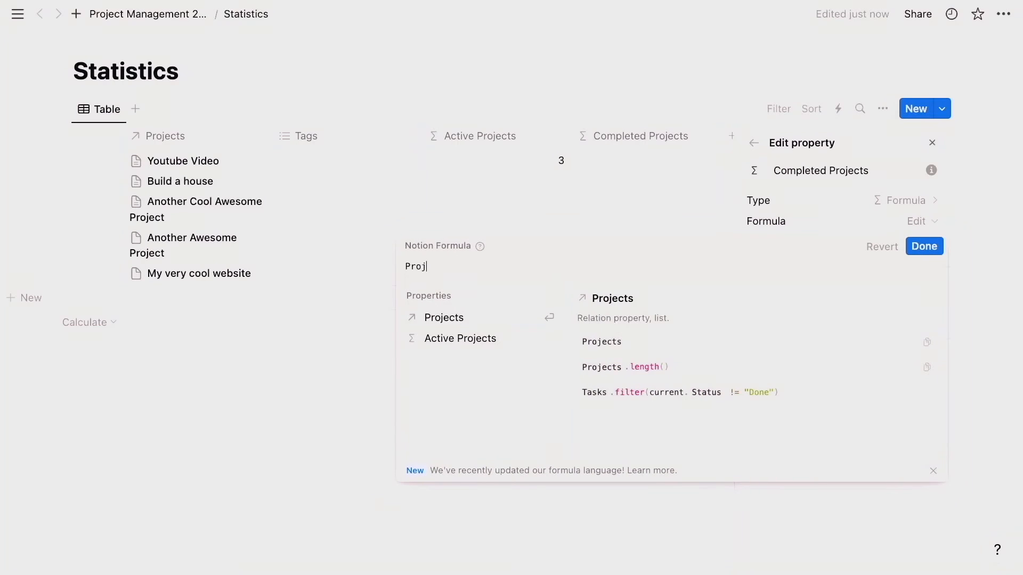
pyautogui.press('Return')
pyautogui.write('.')
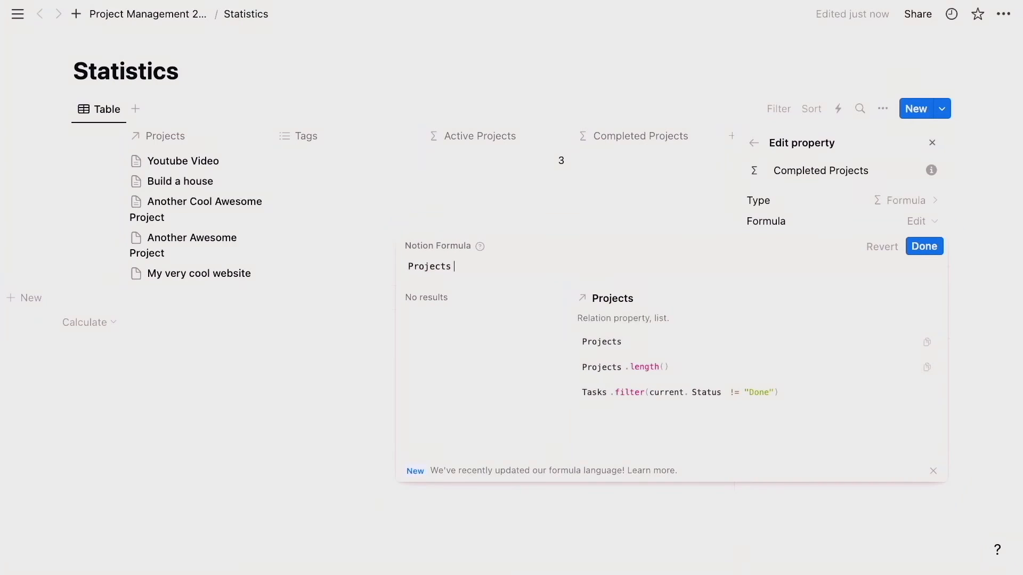
pyautogui.write('fil')
pyautogui.press('Return')
pyautogui.write('cu')
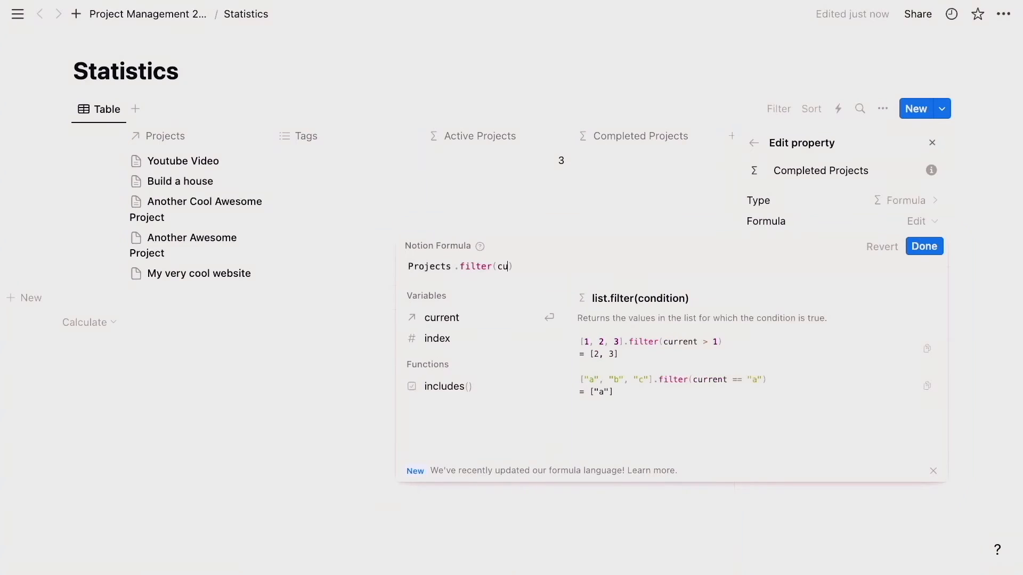
pyautogui.press('Return')
pyautogui.write('.s')
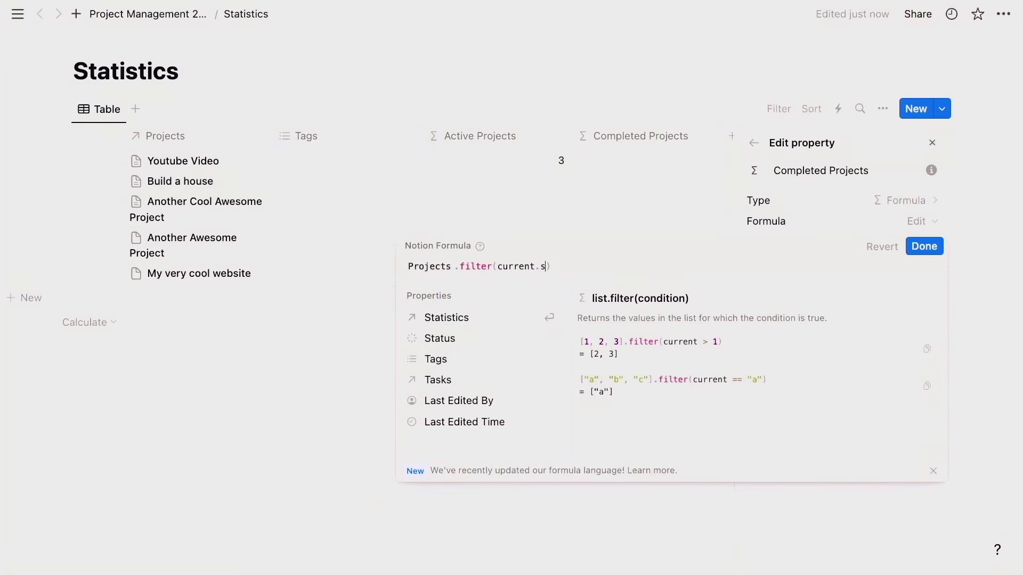
pyautogui.press('Down')
pyautogui.press('Return')
pyautogui.write('=')
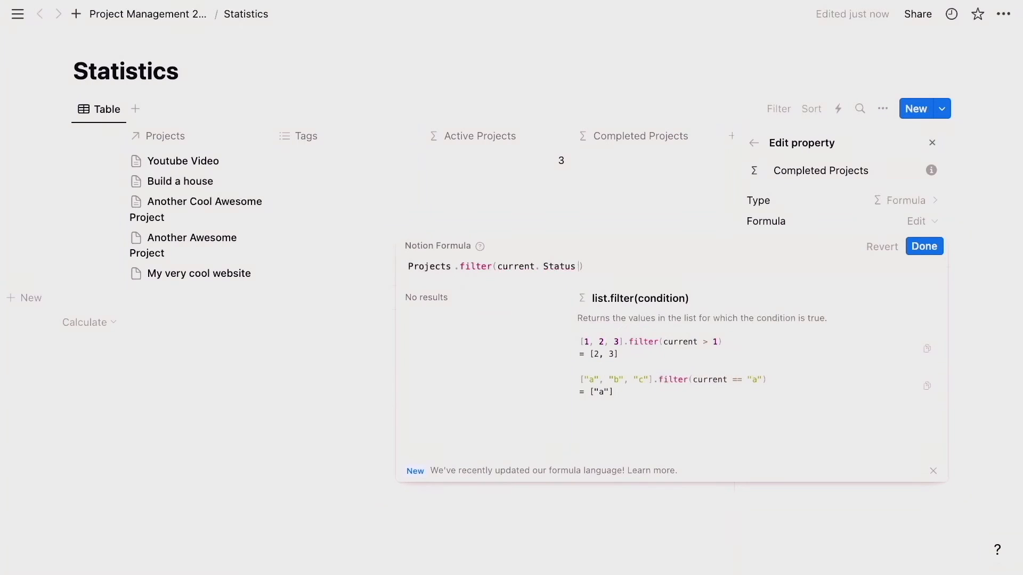
pyautogui.write('= "Done").len')
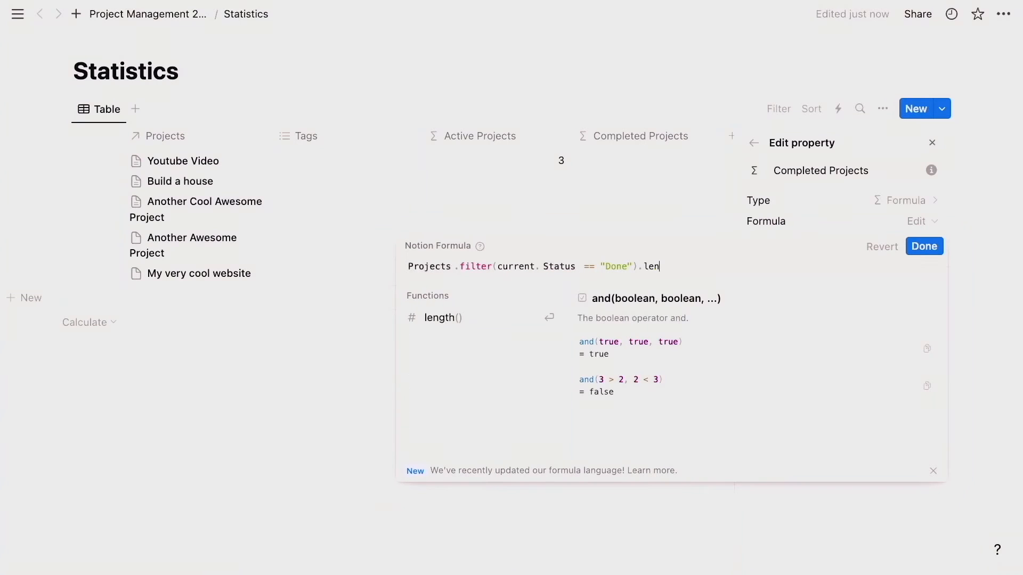
pyautogui.write('g')
pyautogui.press('Return')
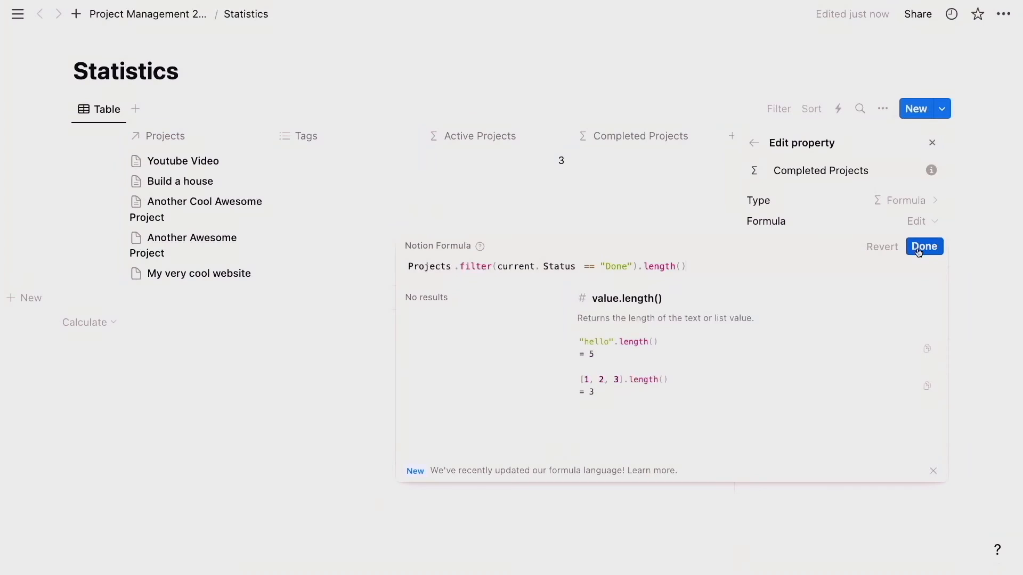
pyautogui.click(920, 247)
pyautogui.click(692, 357)
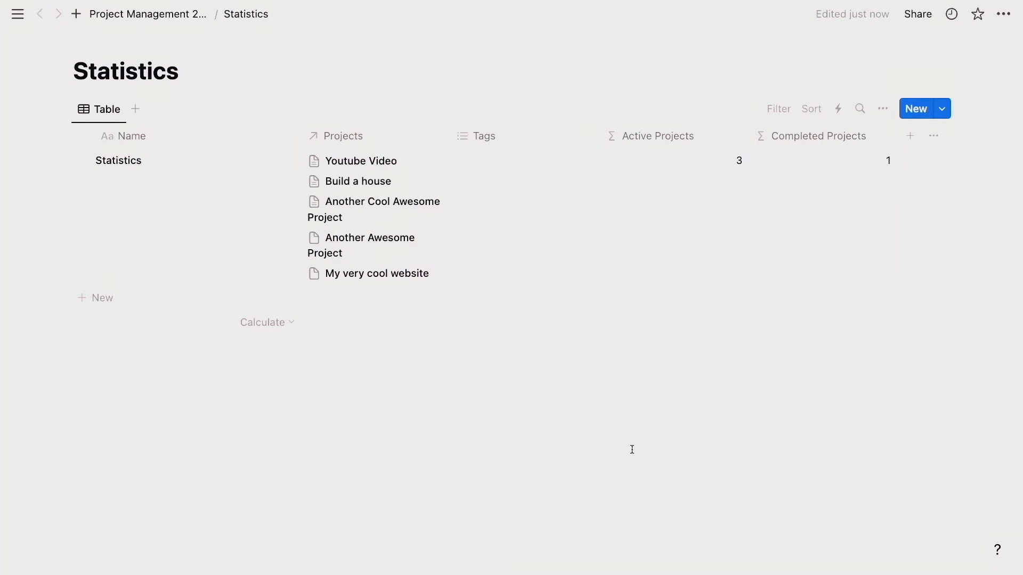
# - Add a Rollup property named "Total Task" to the Statistics table
pyautogui.click(909, 138)
pyautogui.write('T')
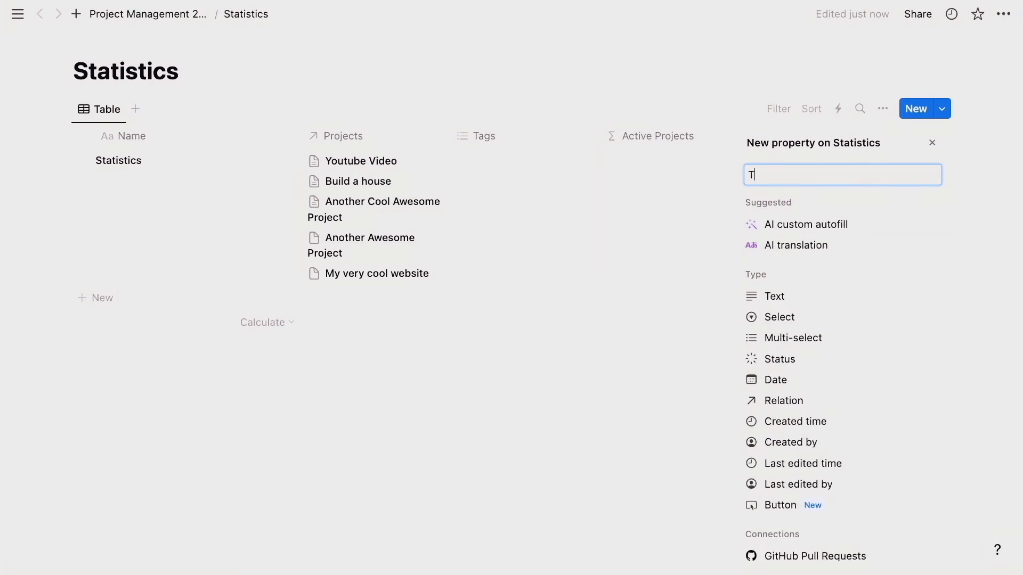
pyautogui.write('otal Taksk')
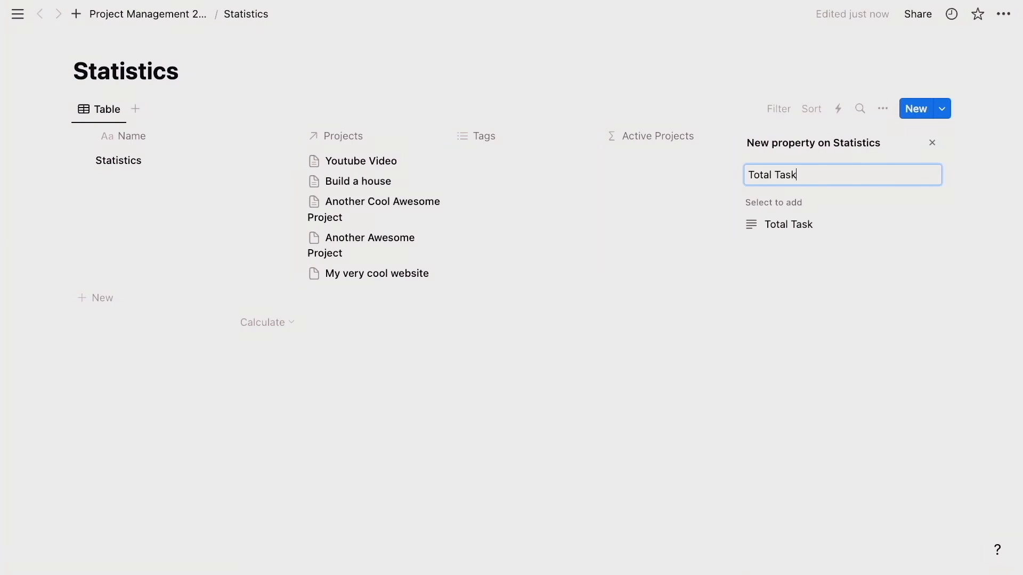
pyautogui.press('Return')
pyautogui.click(912, 207)
pyautogui.write('rol')
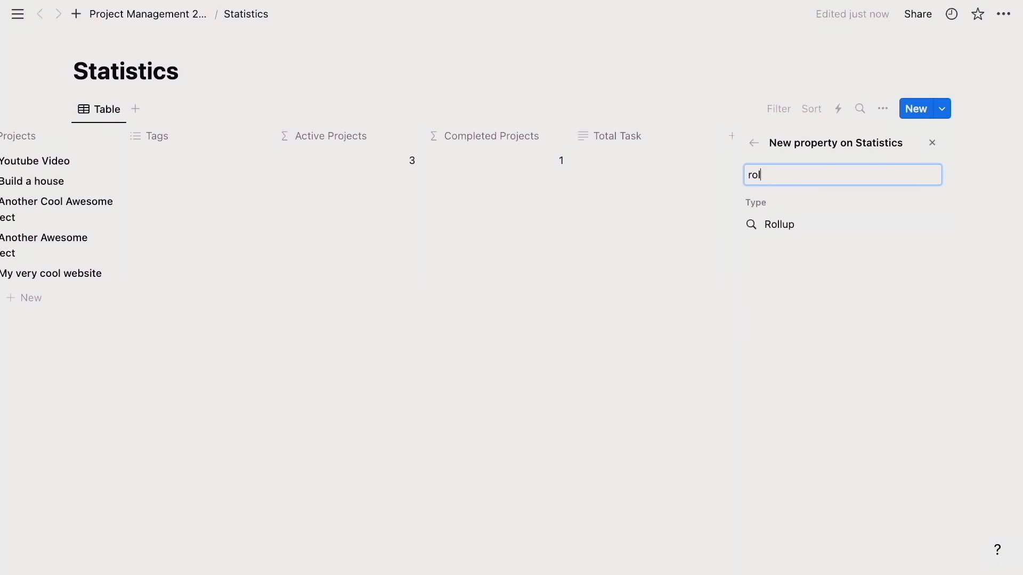
pyautogui.press('Return')
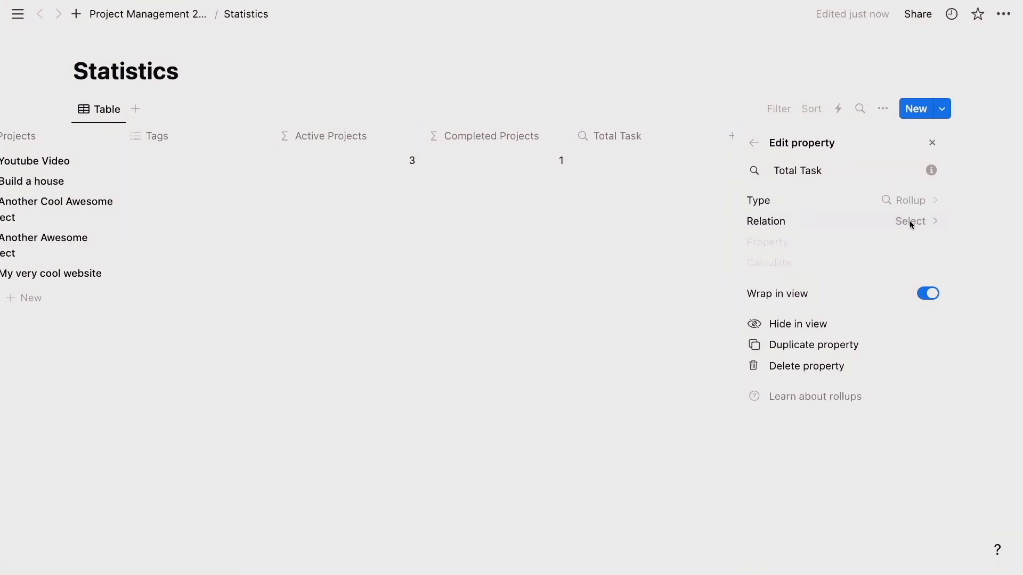
# - Configure the Total Task rollup with the Projects relation, the Tasks property and the Count all calculation
pyautogui.click(909, 221)
pyautogui.click(787, 291)
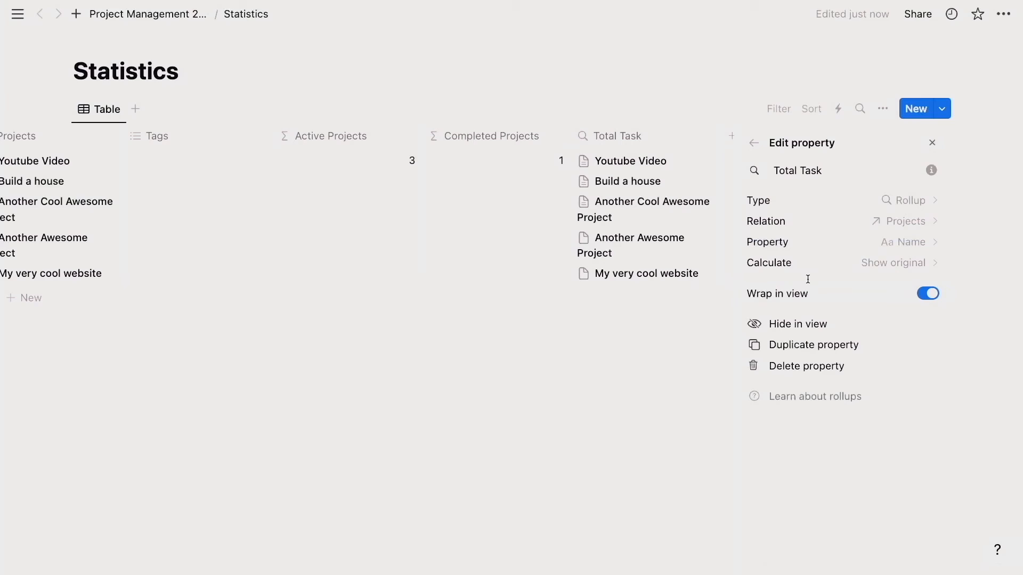
pyautogui.click(897, 243)
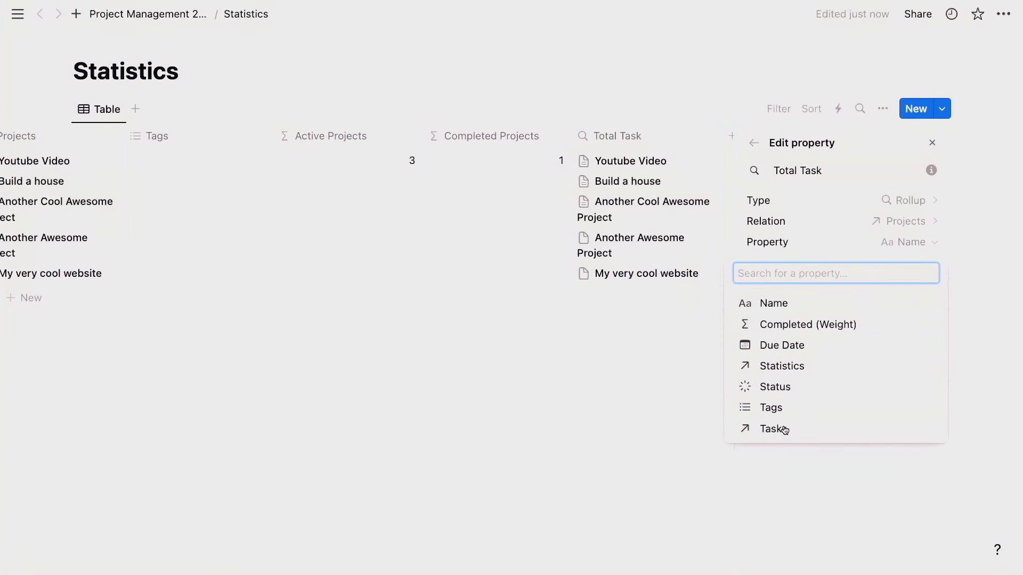
pyautogui.click(773, 429)
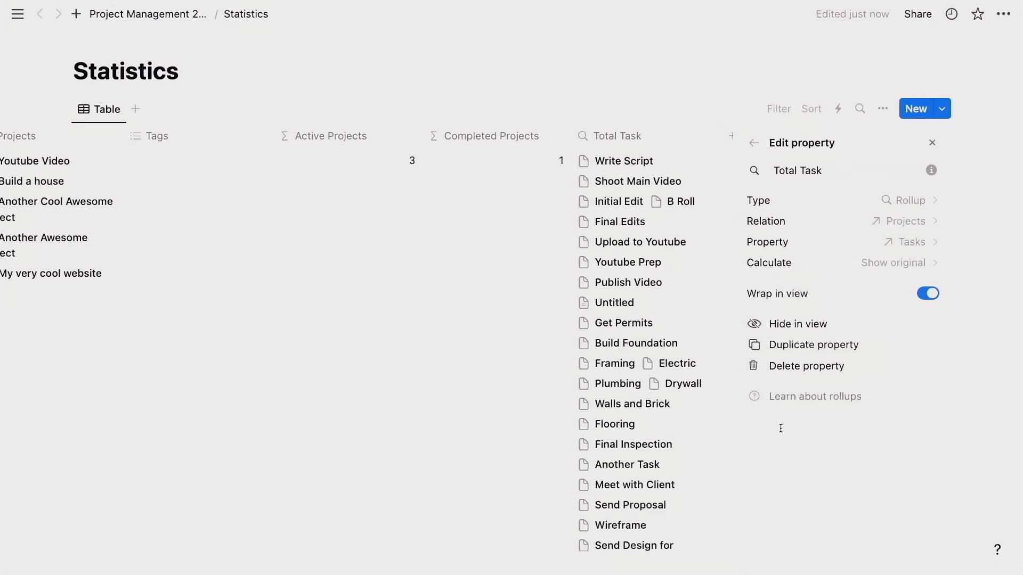
pyautogui.click(890, 263)
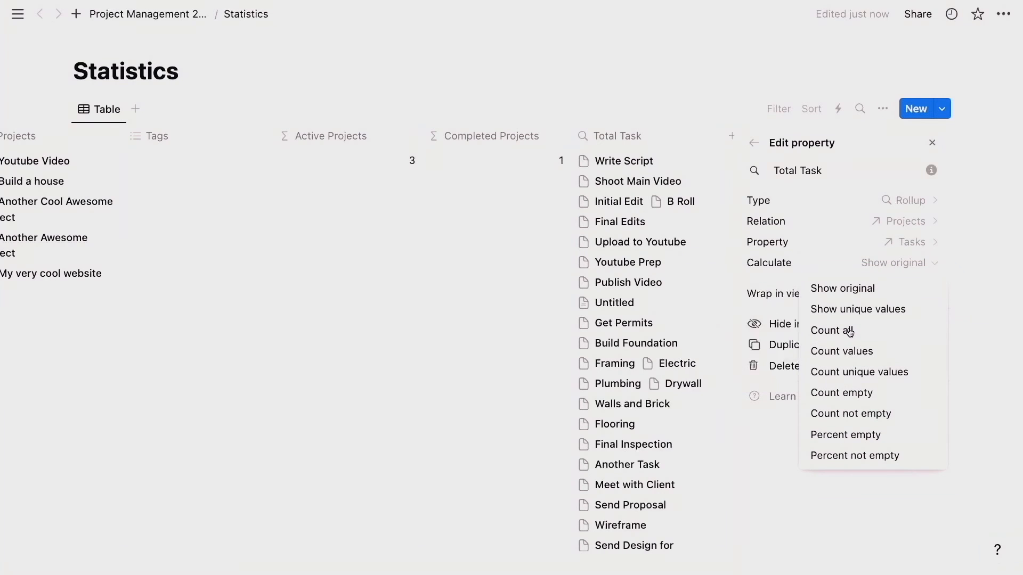
pyautogui.click(850, 332)
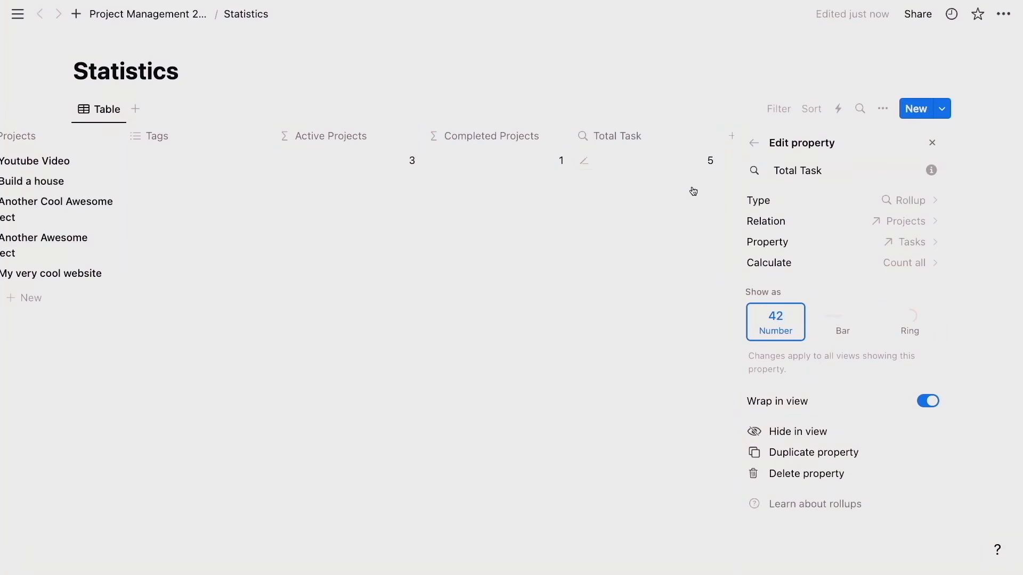
# - Change the Total Task rollup's calculation to Count values and close the property settings
pyautogui.click(902, 268)
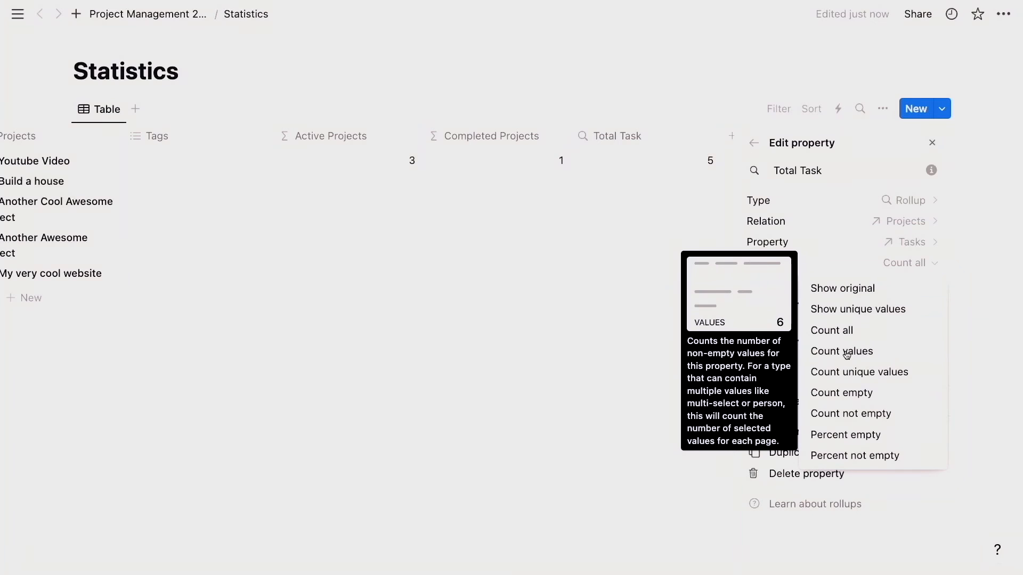
pyautogui.click(846, 354)
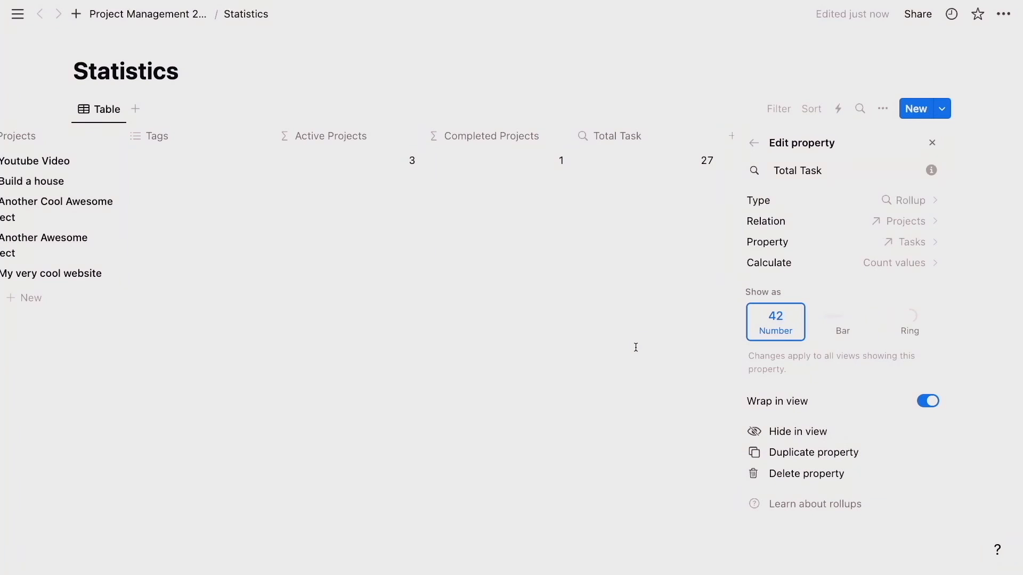
pyautogui.click(632, 360)
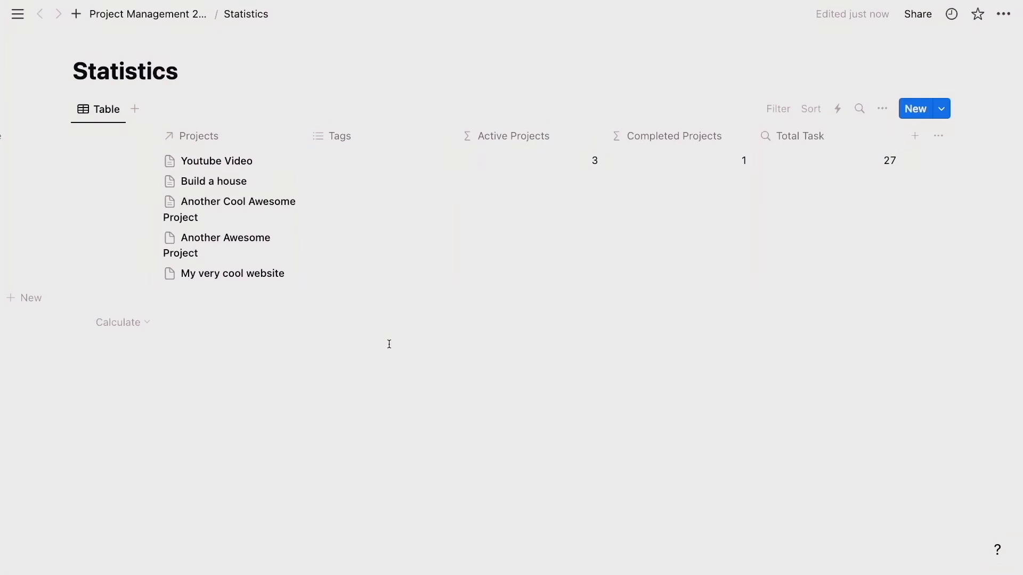
pyautogui.hscroll(-3, 452, 358)
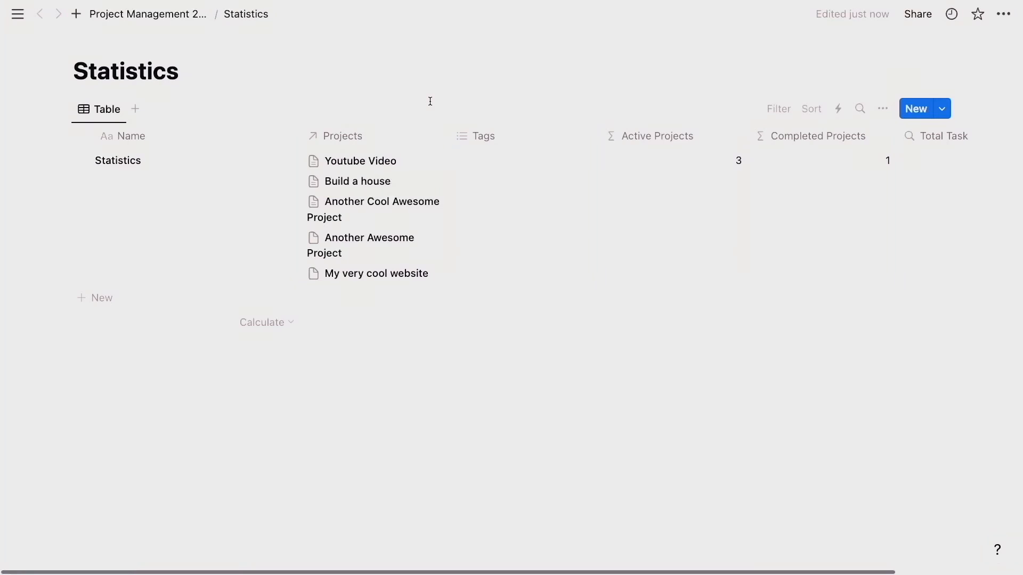
pyautogui.hscroll(5, 429, 98)
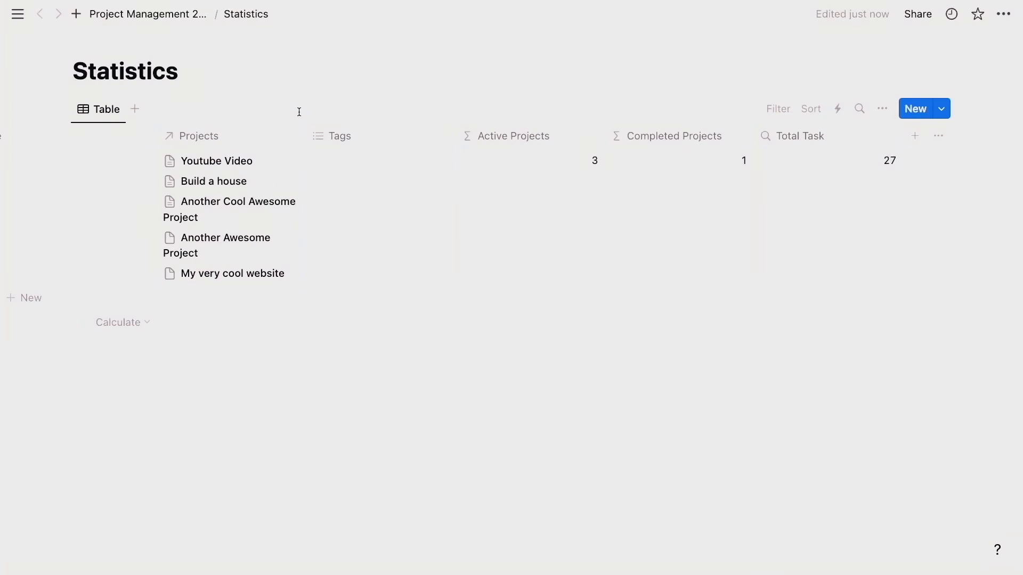
pyautogui.hscroll(-5, 300, 112)
# - Open the Projects database from the Project Management 2024 (Part 2) page and look over its existing properties
pyautogui.click(150, 14)
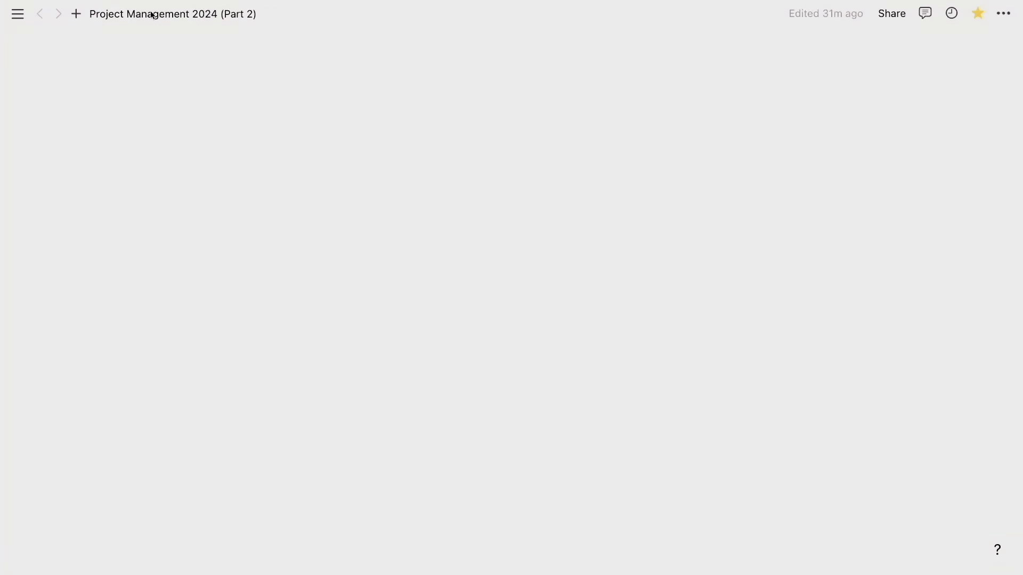
pyautogui.click(144, 346)
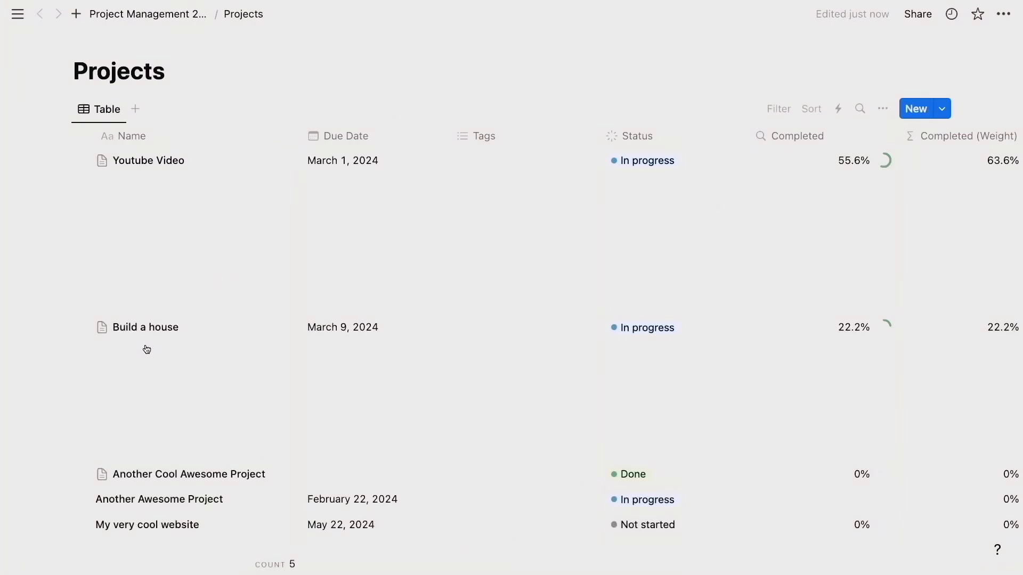
pyautogui.hscroll(10, 424, 252)
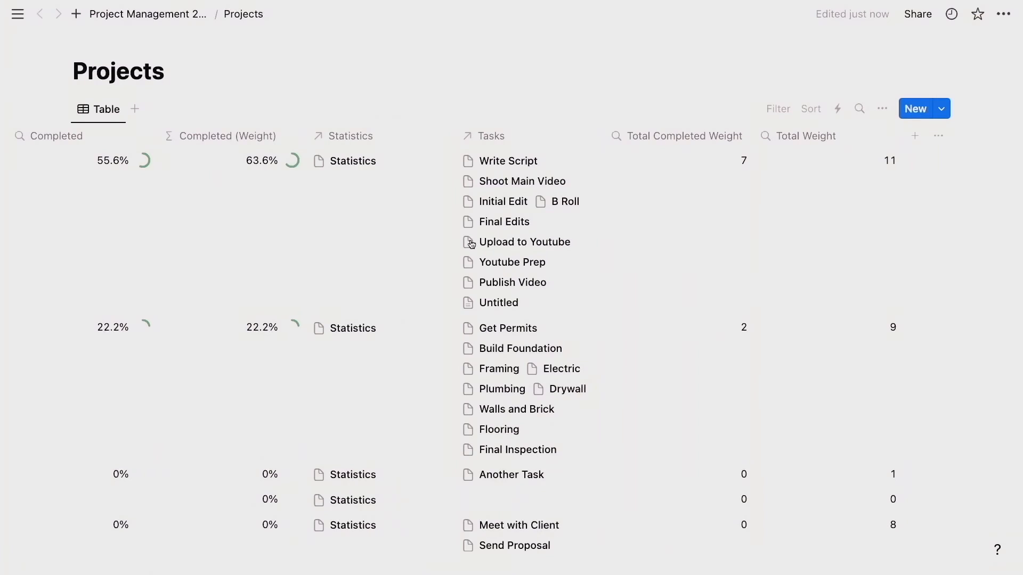
pyautogui.hscroll(-5, 471, 244)
pyautogui.hscroll(-3, 472, 245)
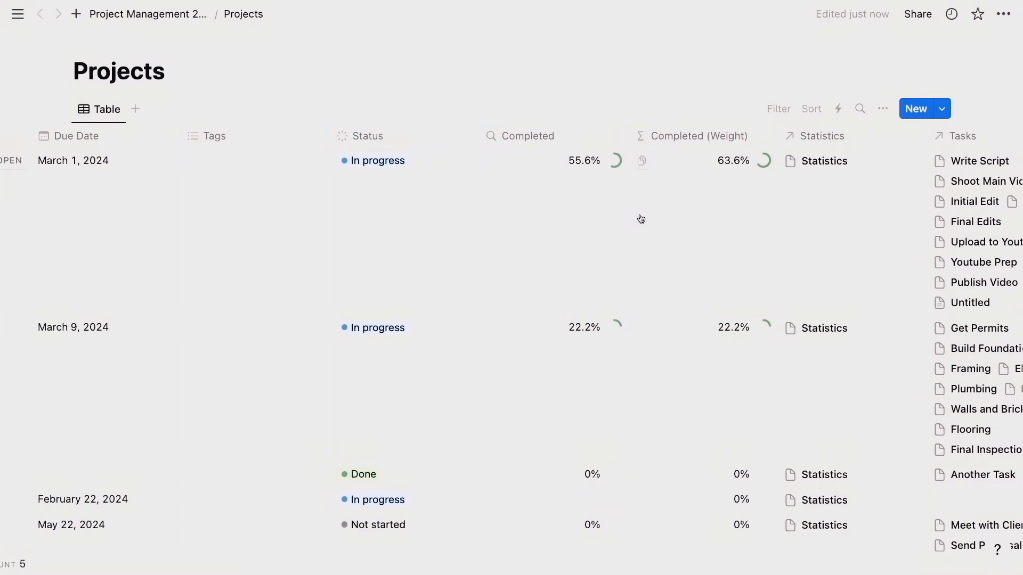
pyautogui.hscroll(10, 641, 219)
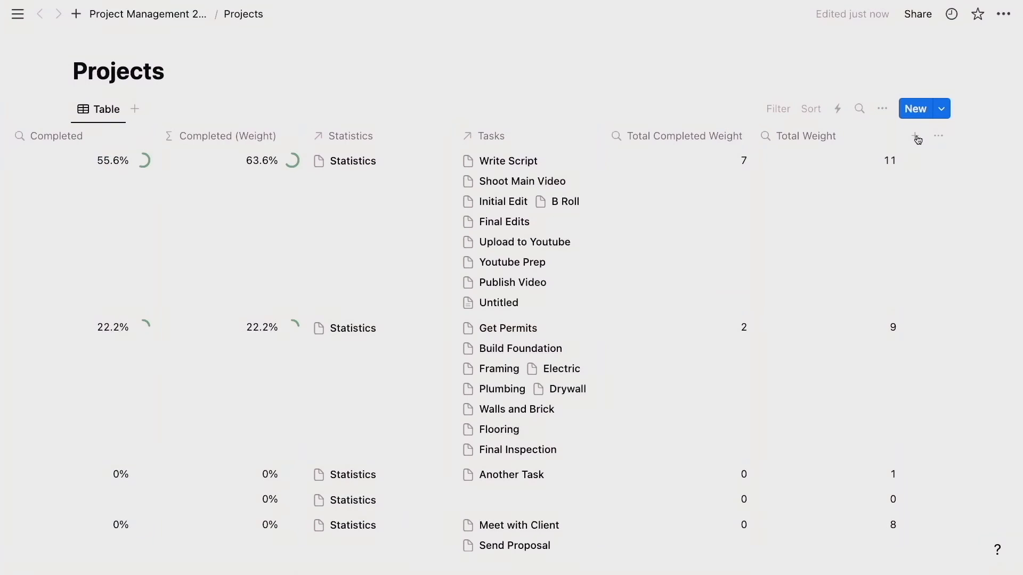
# - Add a Rollup property named "Completed Tasks" to the Projects table
pyautogui.click(916, 137)
pyautogui.write('Comple')
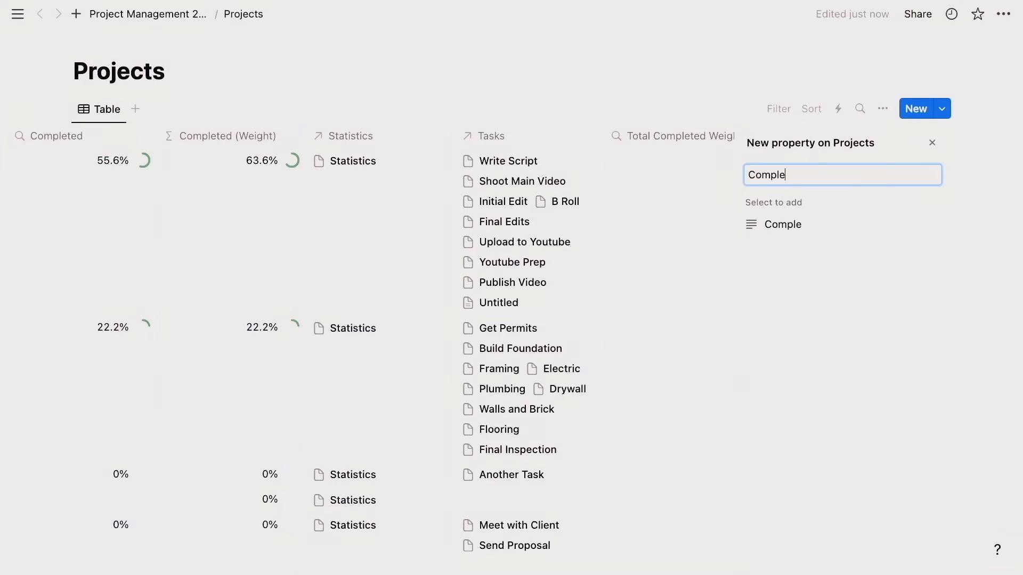
pyautogui.write('ted Tasks')
pyautogui.press('Return')
pyautogui.click(920, 198)
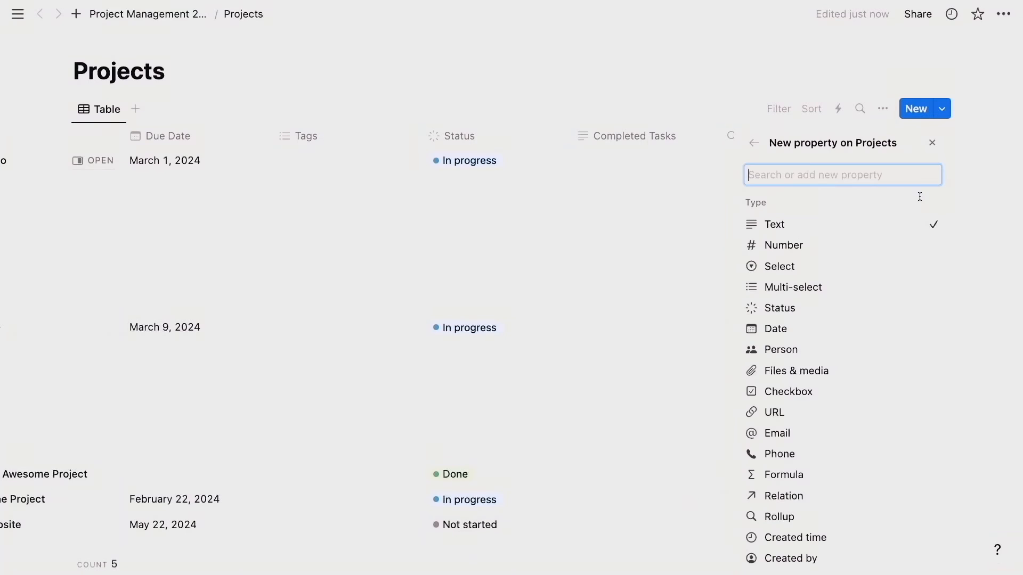
pyautogui.write('rol')
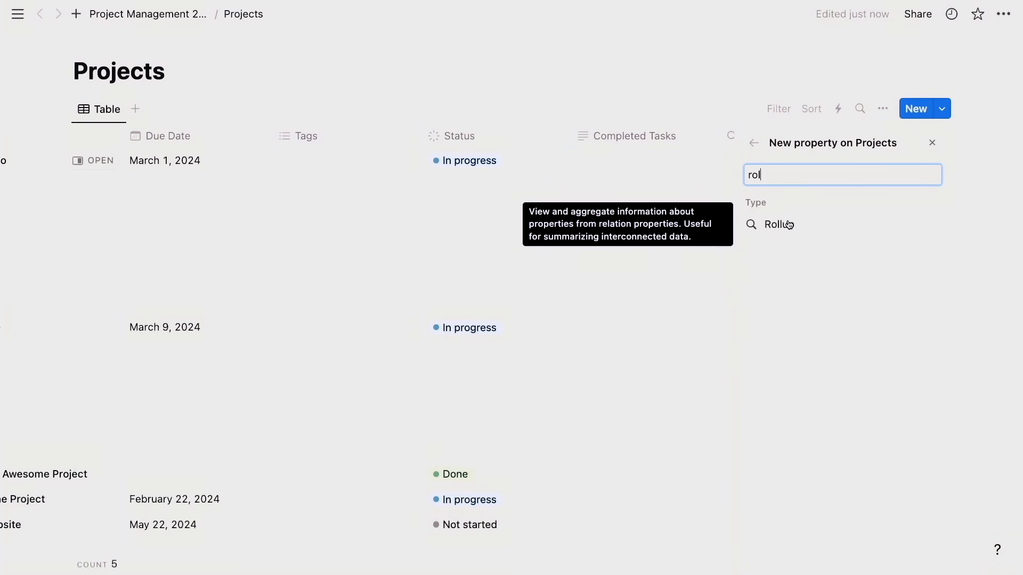
pyautogui.click(788, 225)
# - Configure the Completed Tasks rollup with the Tasks relation, the Completed property and the Checked calculation, and close the property settings
pyautogui.click(915, 220)
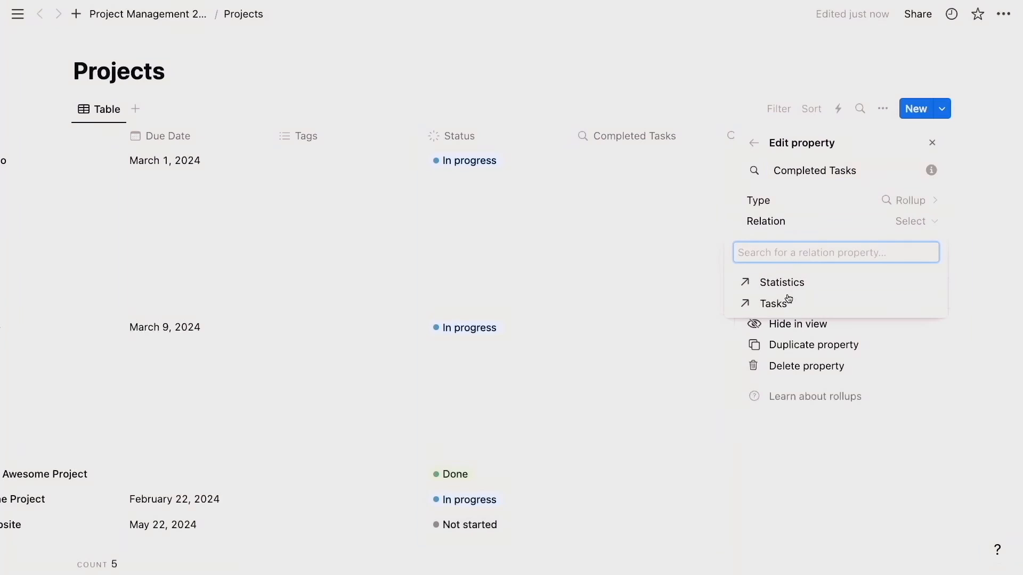
pyautogui.click(789, 300)
pyautogui.click(903, 242)
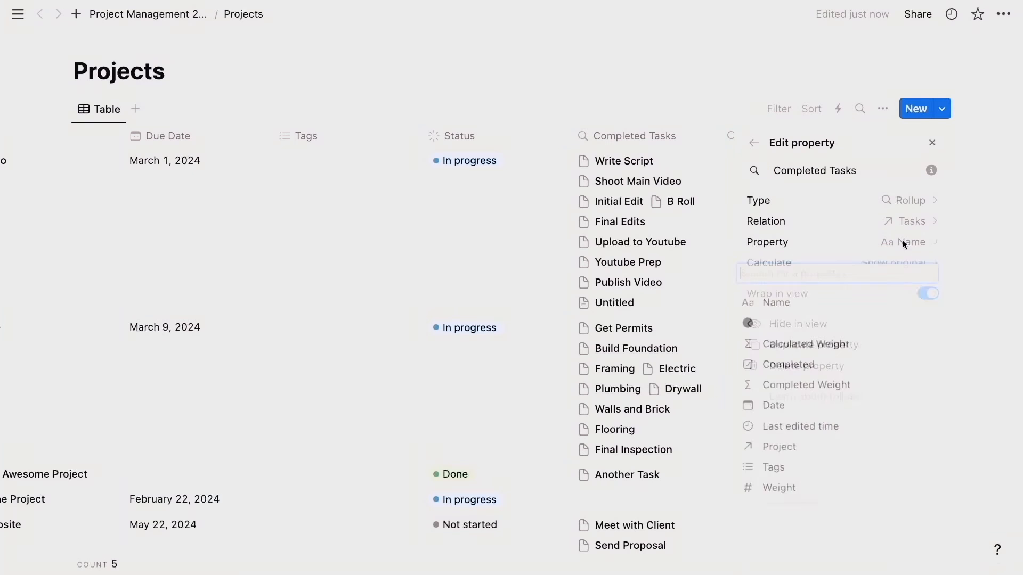
pyautogui.click(796, 368)
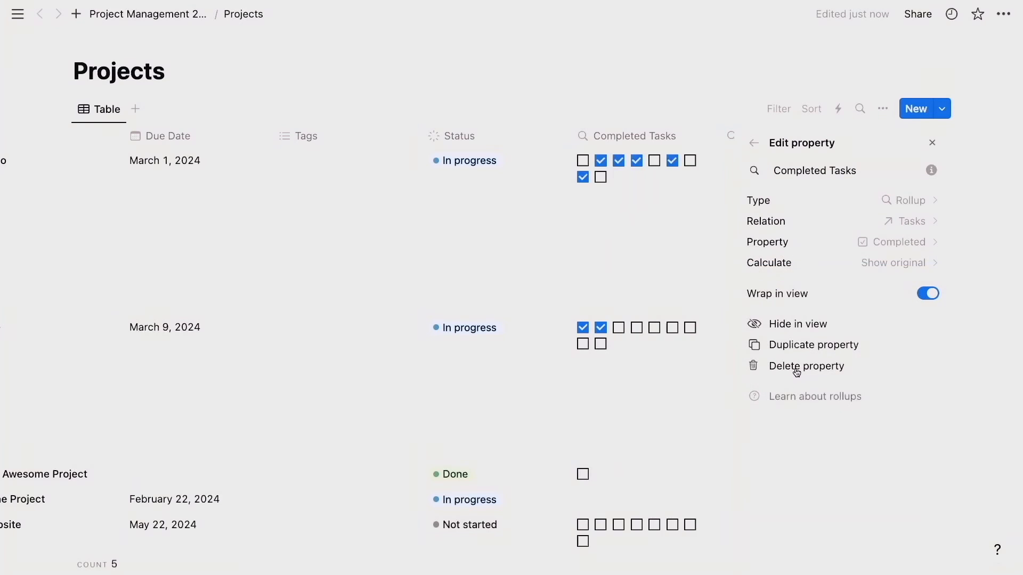
pyautogui.click(897, 263)
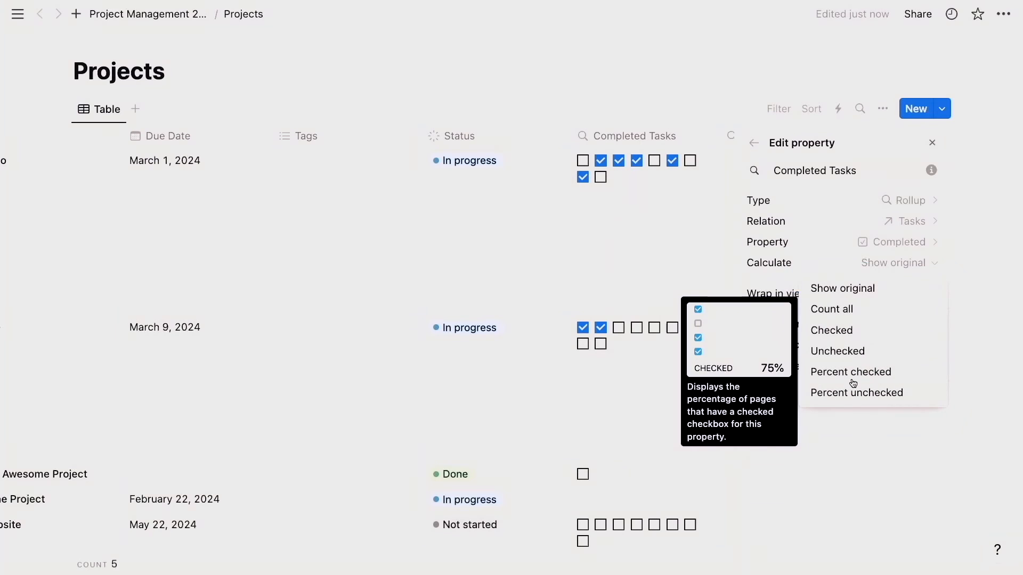
pyautogui.click(831, 329)
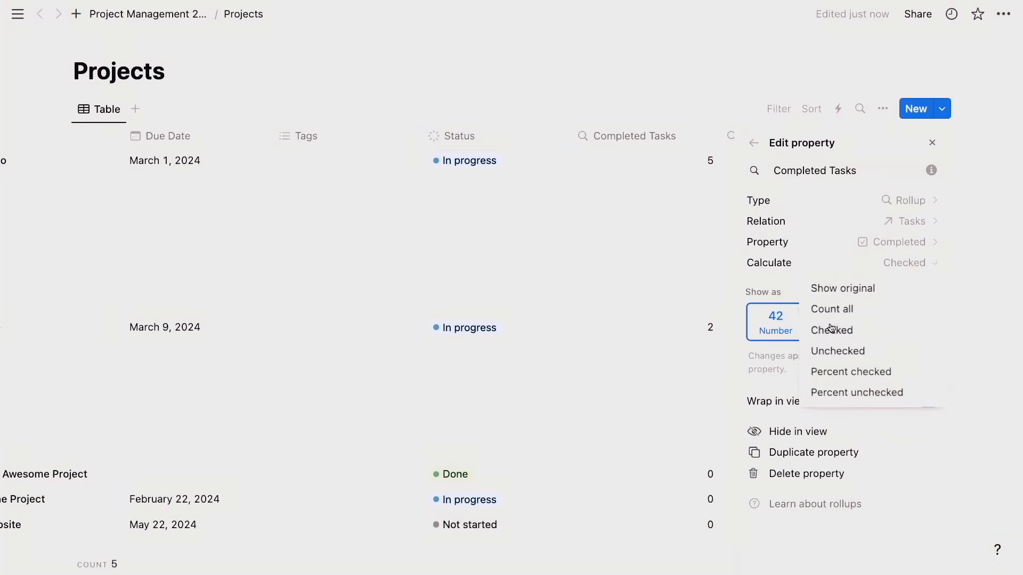
pyautogui.click(620, 70)
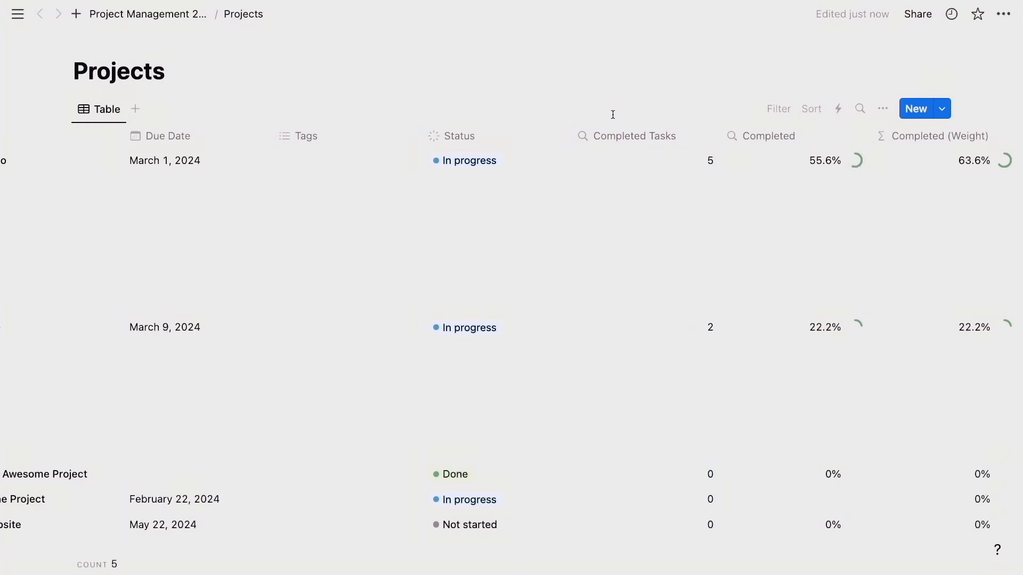
# - Return to the Project Management 2024 (Part 2) page and open the Statistics database
pyautogui.click(161, 14)
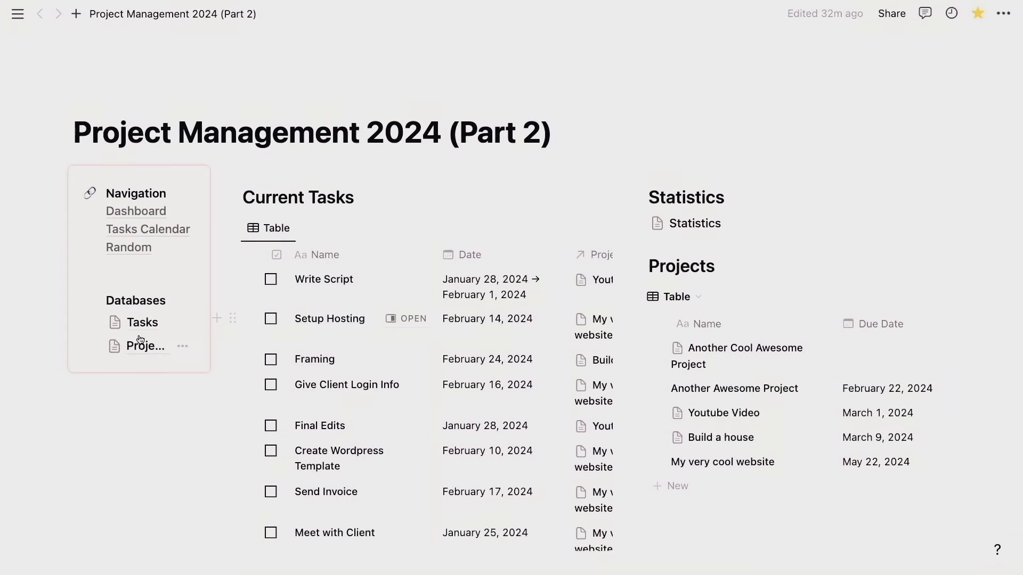
pyautogui.click(702, 226)
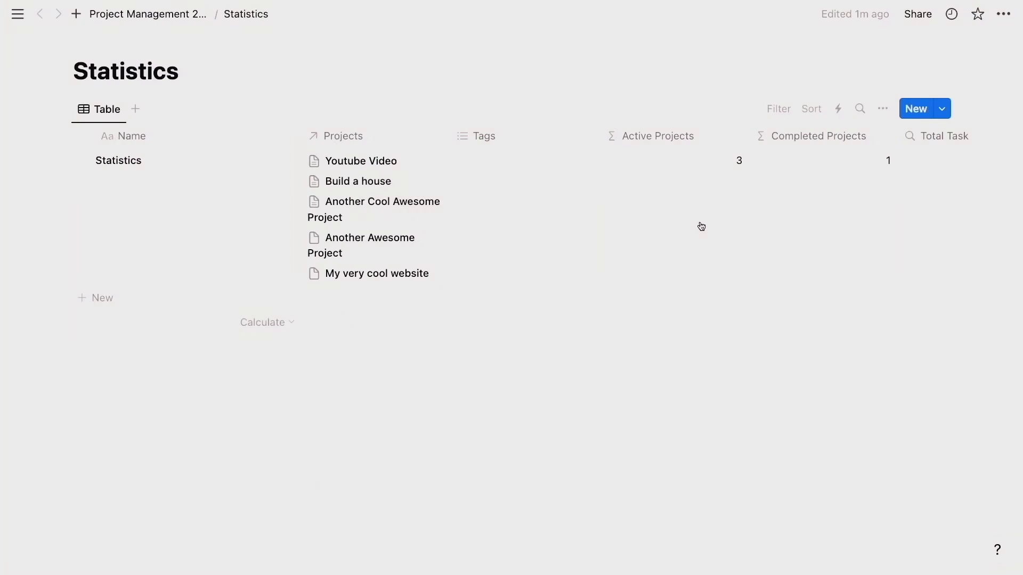
pyautogui.hscroll(3, 607, 251)
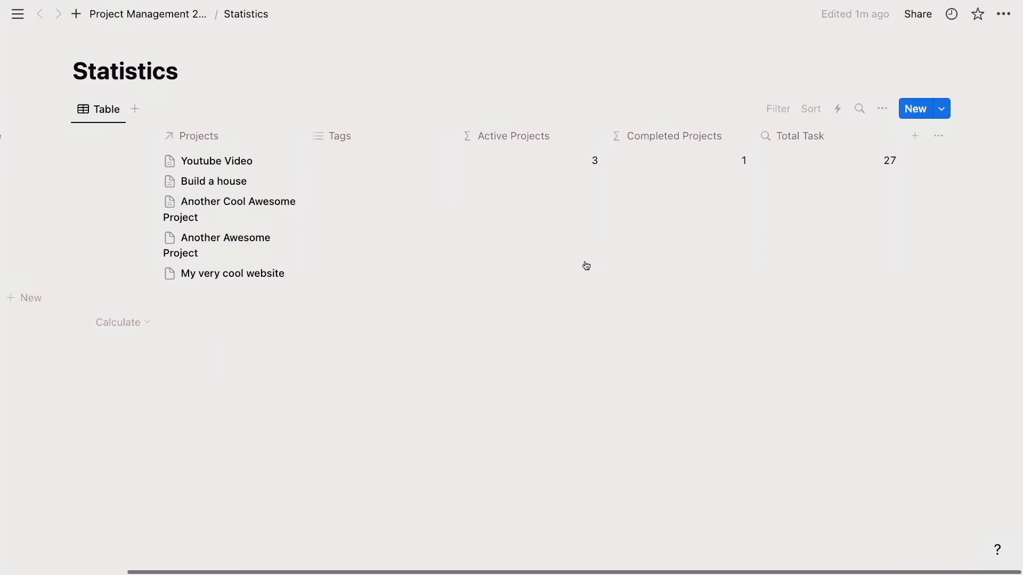
# - Add a Rollup property named "Completed Tasks" to the Statistics table
pyautogui.click(915, 136)
pyautogui.write('Comp')
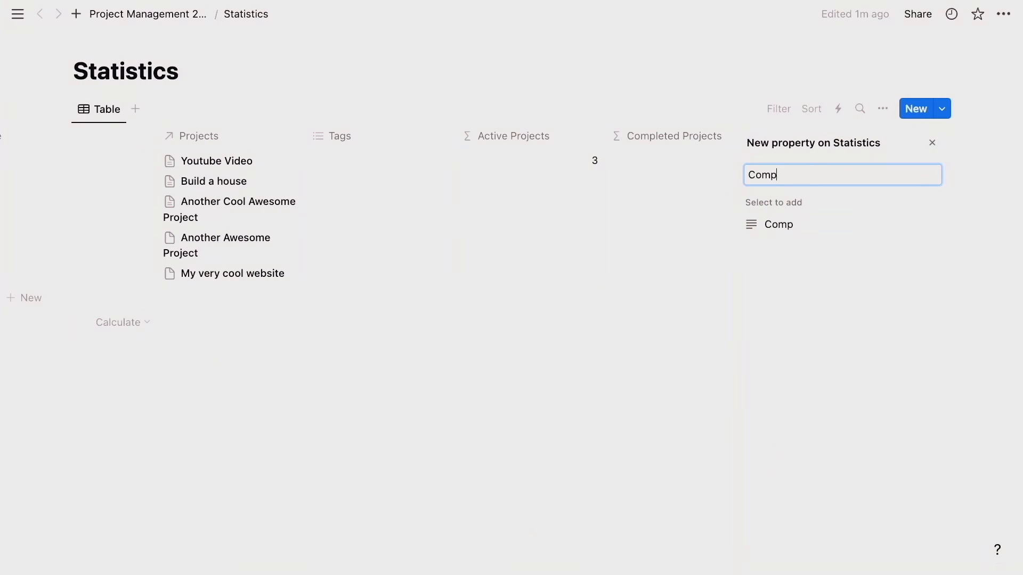
pyautogui.write('leted Tasks')
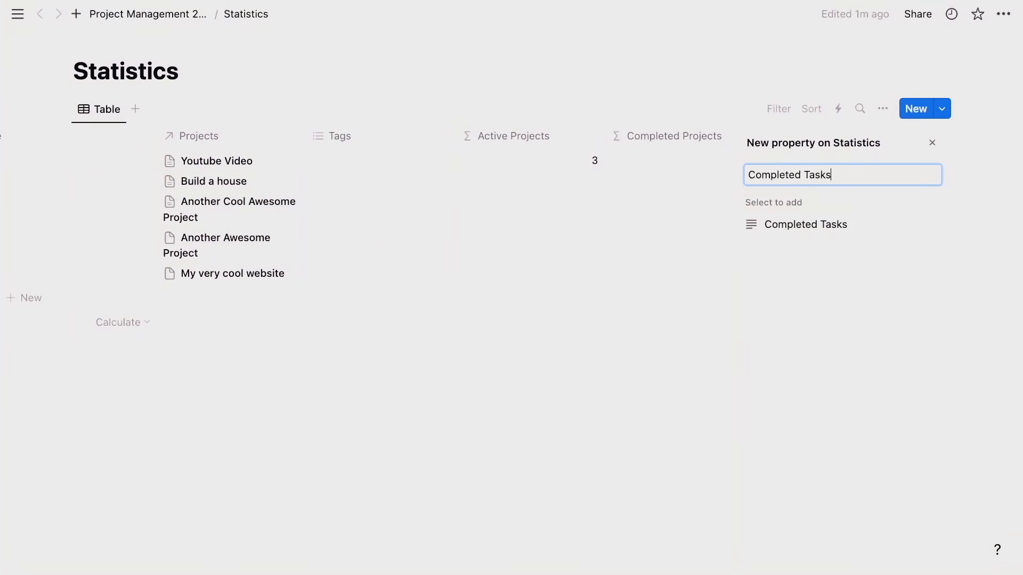
pyautogui.press('Return')
pyautogui.click(918, 202)
pyautogui.write('rol')
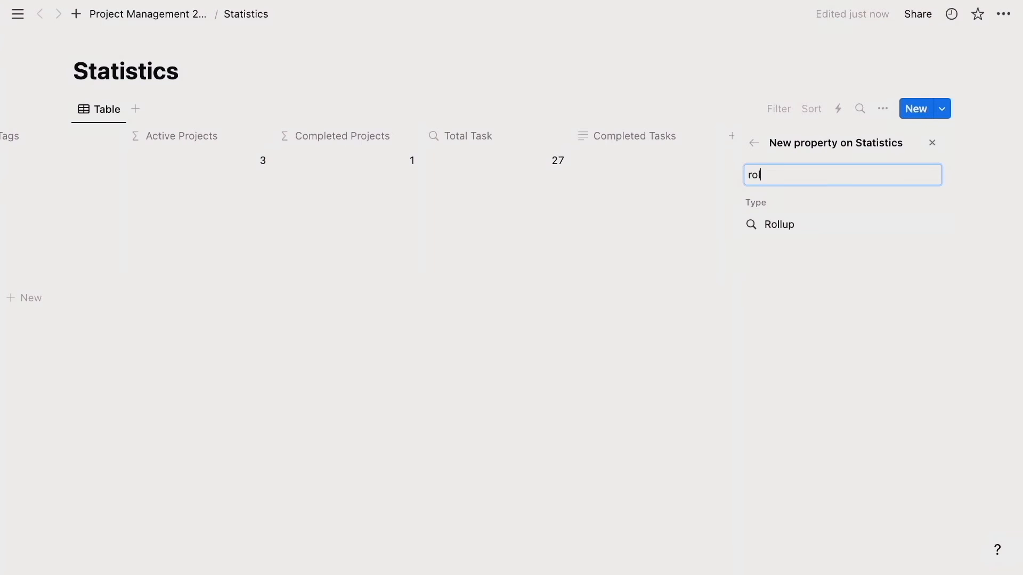
pyautogui.click(914, 224)
# - Set the relation of the Statistics table's Completed Tasks rollup to Projects and check which project properties it can use
pyautogui.click(915, 221)
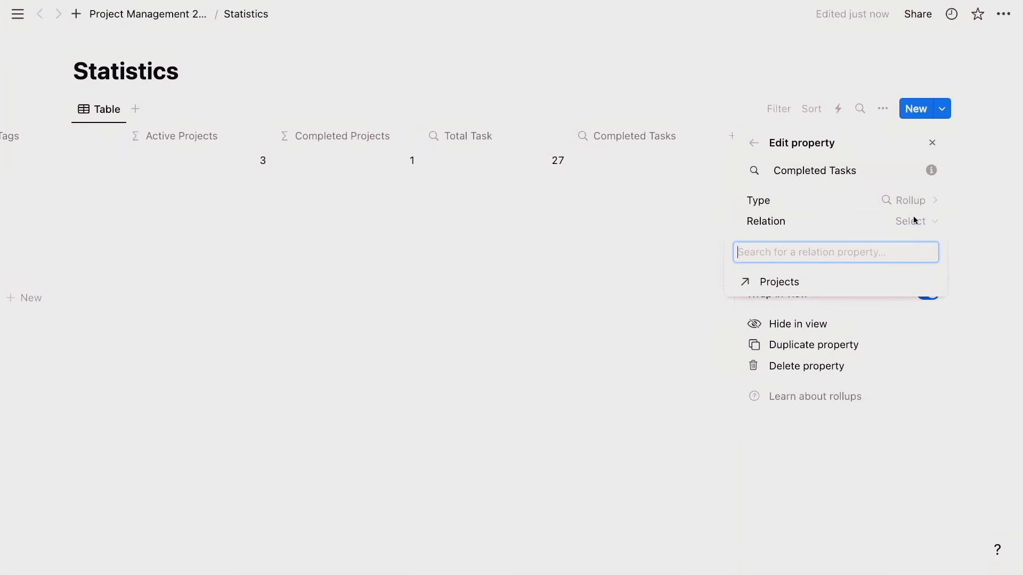
pyautogui.click(799, 282)
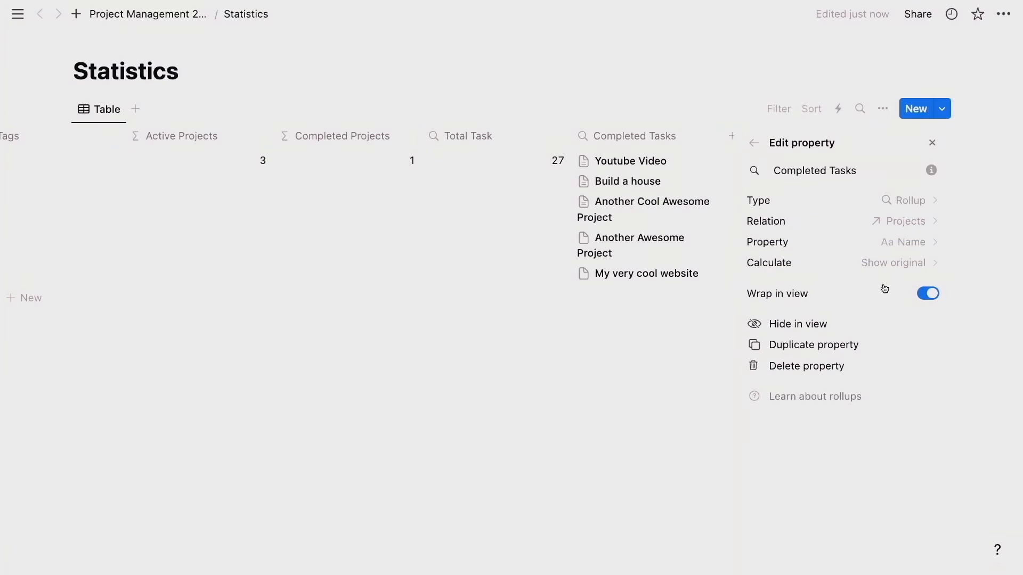
pyautogui.click(908, 246)
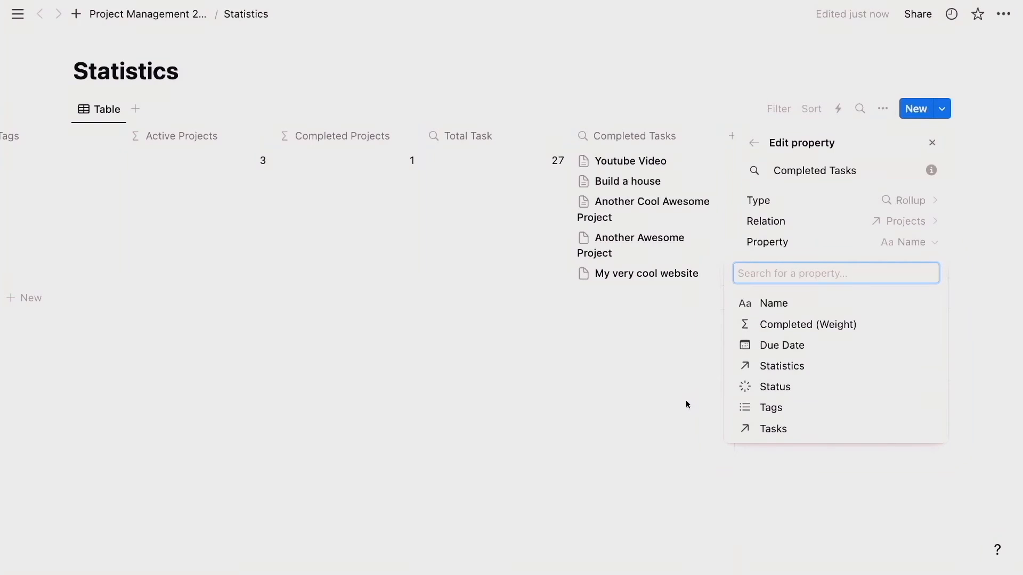
pyautogui.click(566, 422)
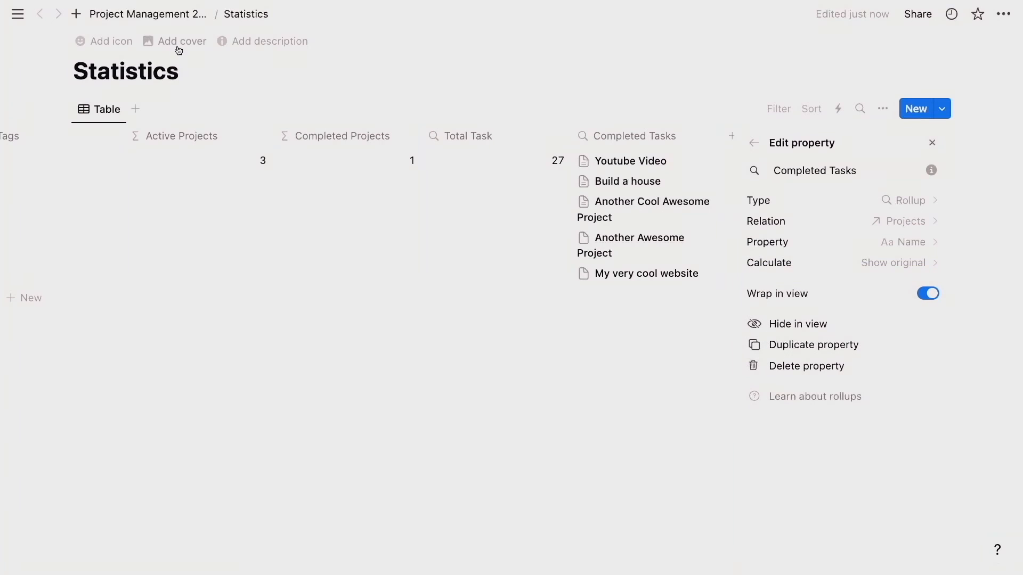
# - Return to the Project Management 2024 (Part 2) page and open the Projects database at its Completed Tasks column
pyautogui.click(147, 14)
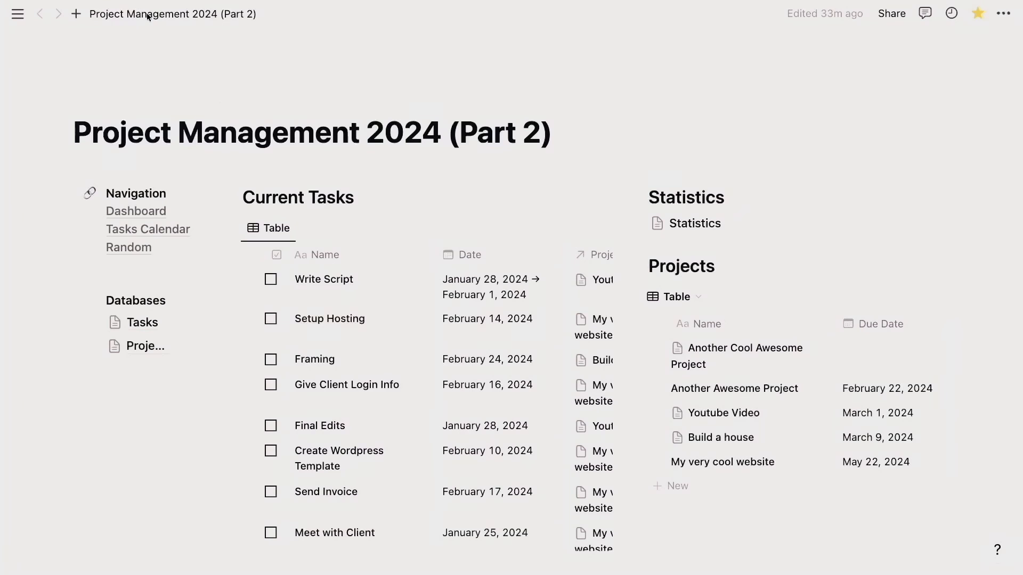
pyautogui.click(143, 346)
pyautogui.hscroll(10, 382, 257)
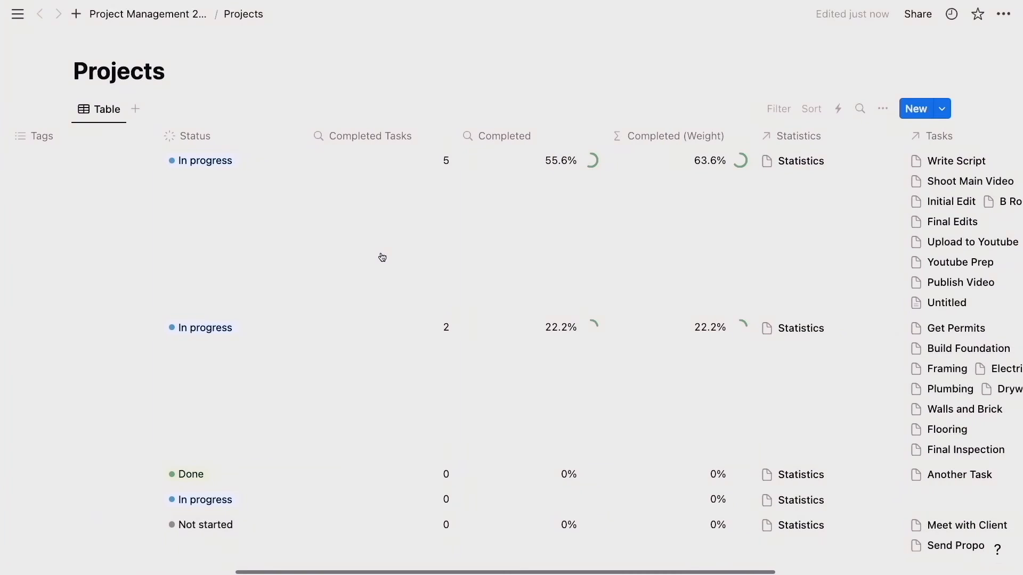
# - Change the type of the Completed Tasks property in the Projects table to Formula
pyautogui.click(379, 137)
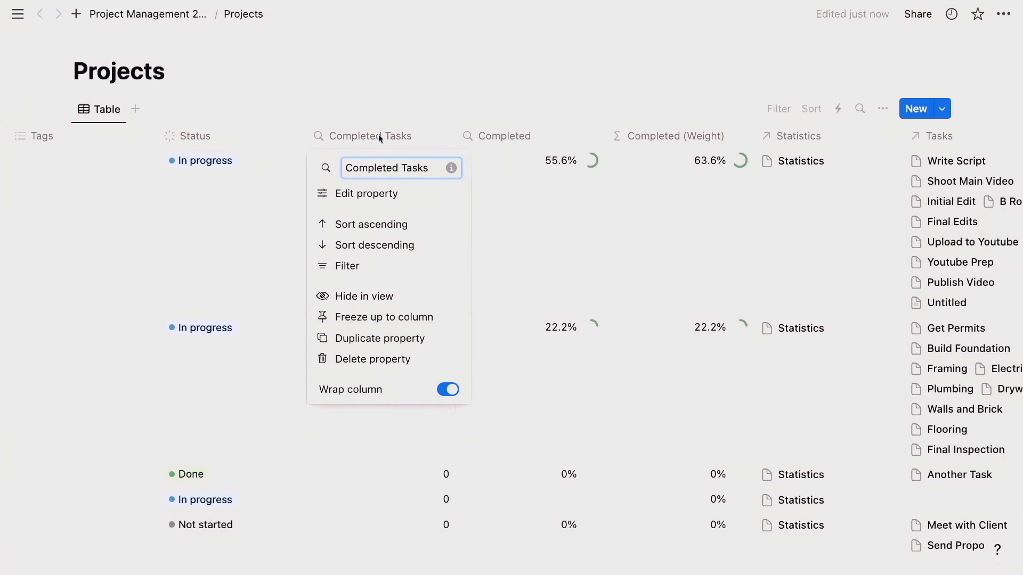
pyautogui.click(378, 193)
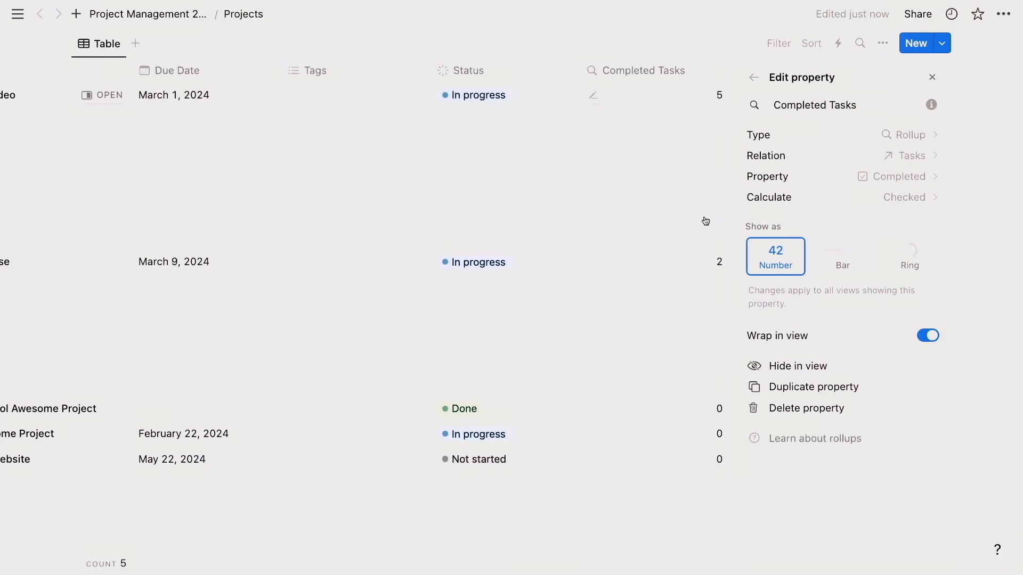
pyautogui.click(906, 140)
pyautogui.write('form')
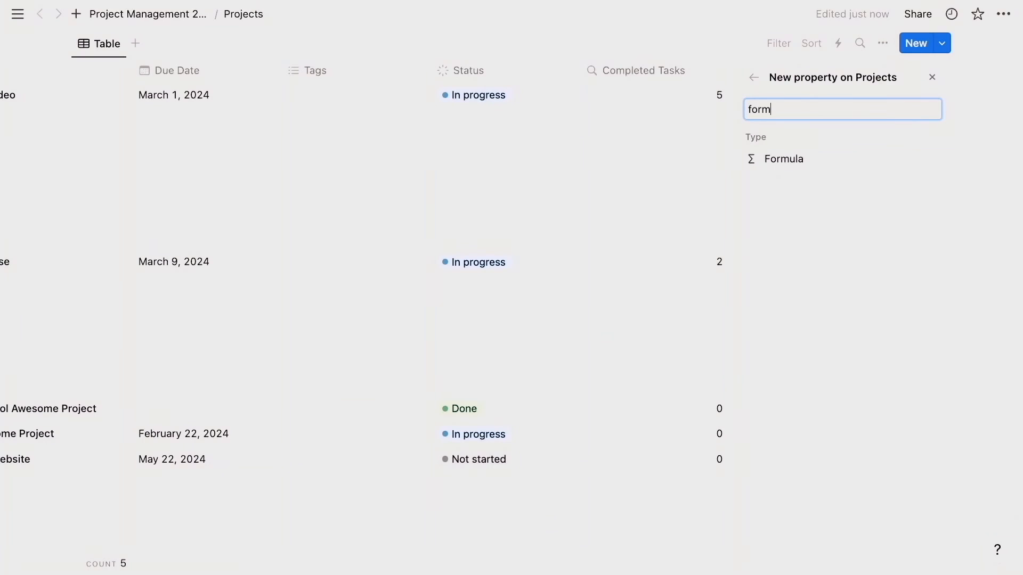
pyautogui.click(782, 160)
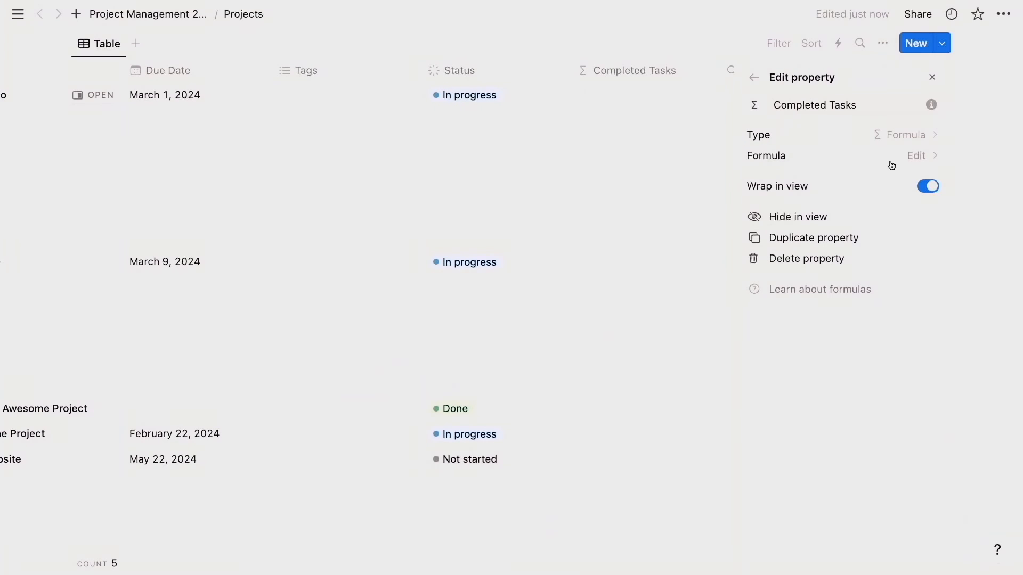
# - Set the Completed Tasks formula to Tasks.filter(current.Completed).length() and close the property settings
pyautogui.click(927, 157)
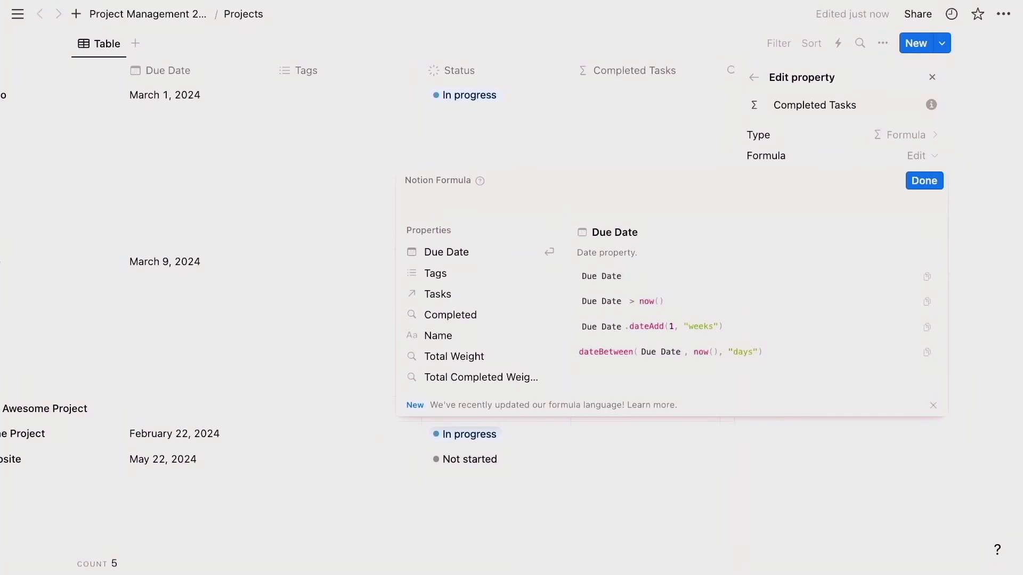
pyautogui.write('Task')
pyautogui.press('Return')
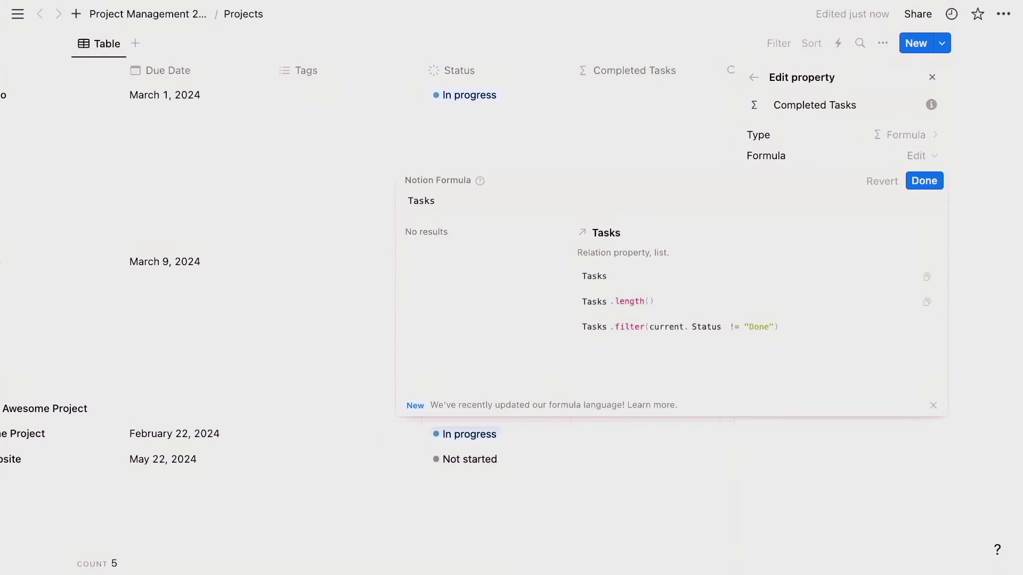
pyautogui.write('.filter(')
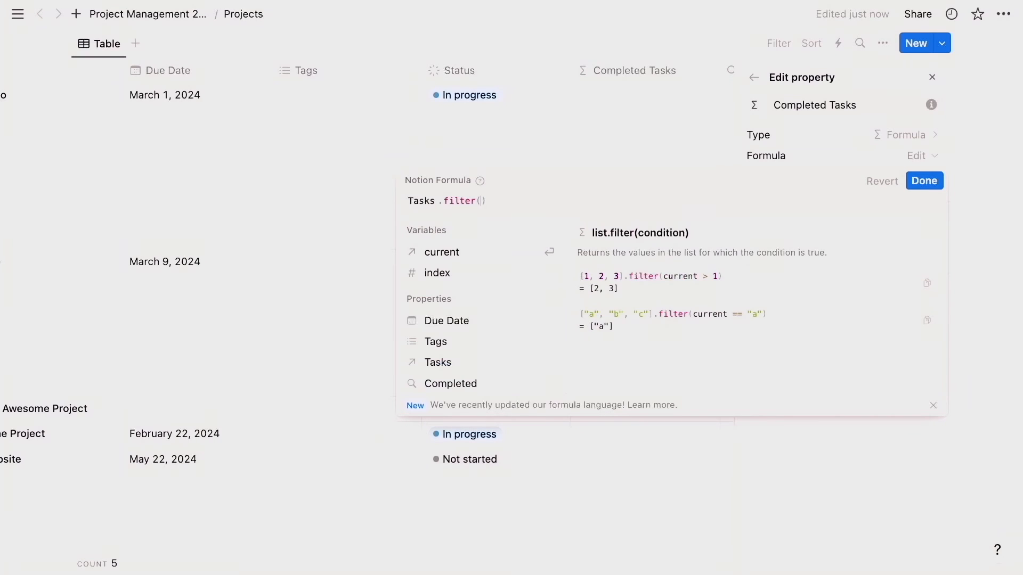
pyautogui.write('current')
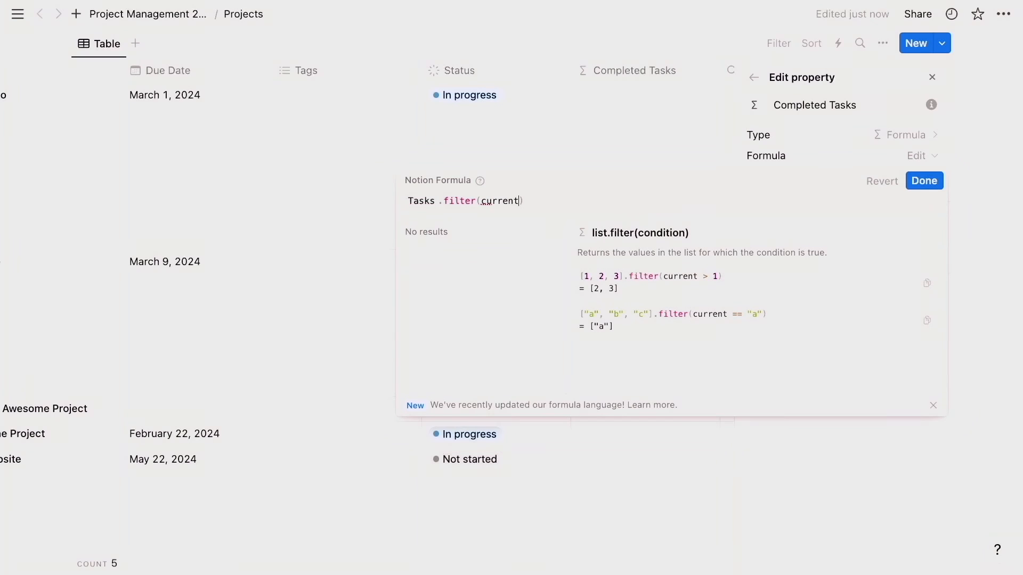
pyautogui.write('. Completed')
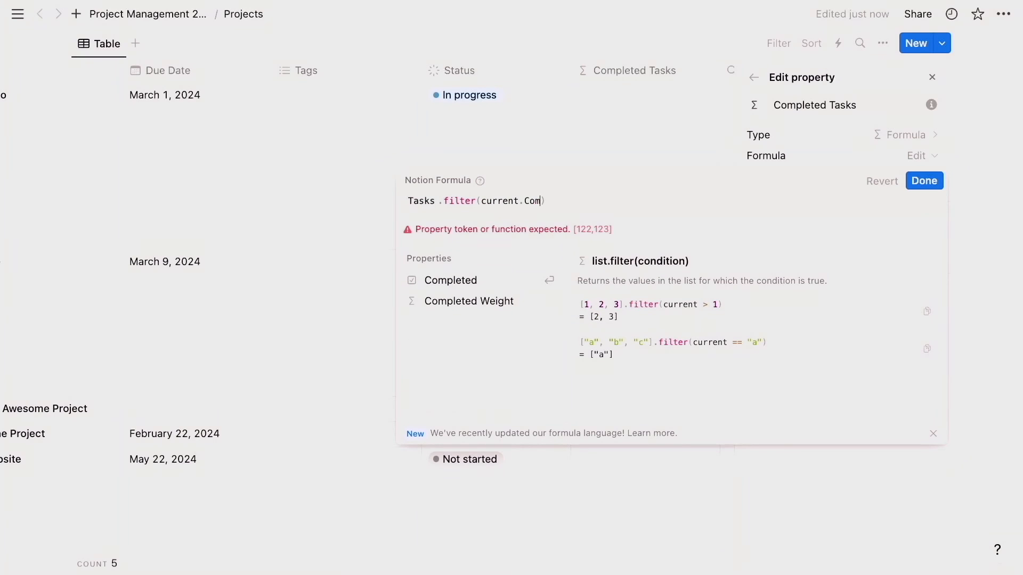
pyautogui.press('Return')
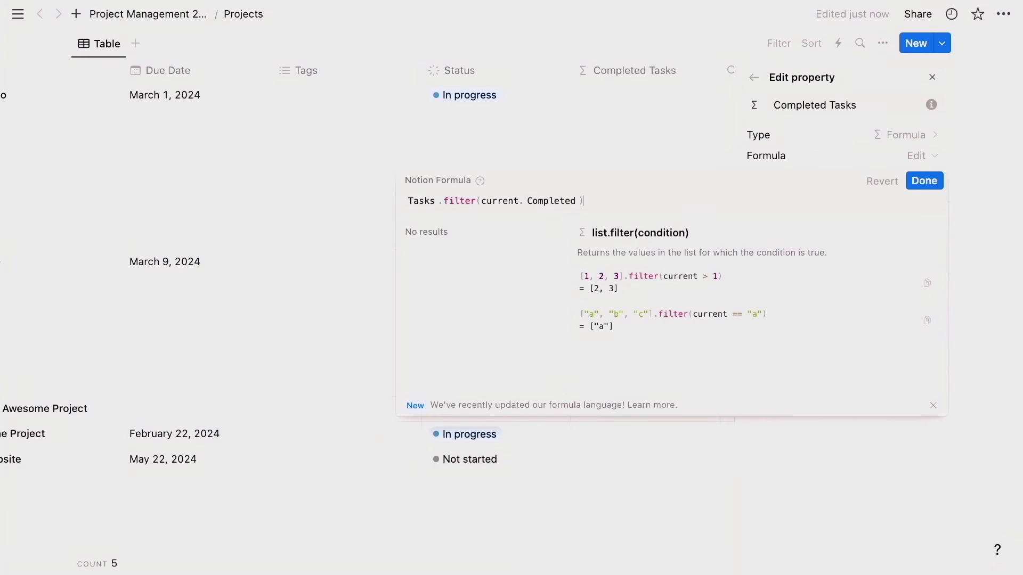
pyautogui.write('.')
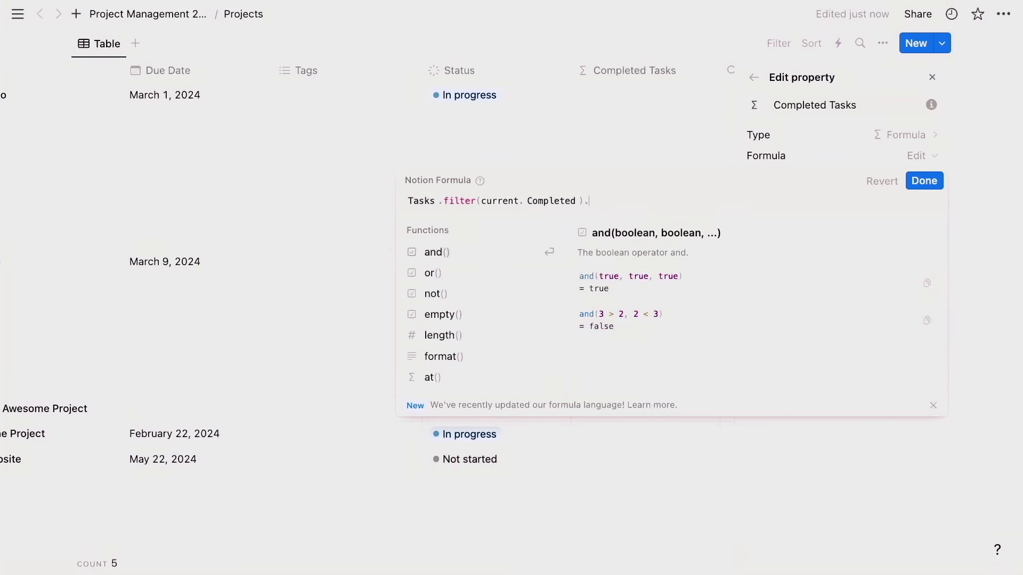
pyautogui.write('le')
pyautogui.press('Return')
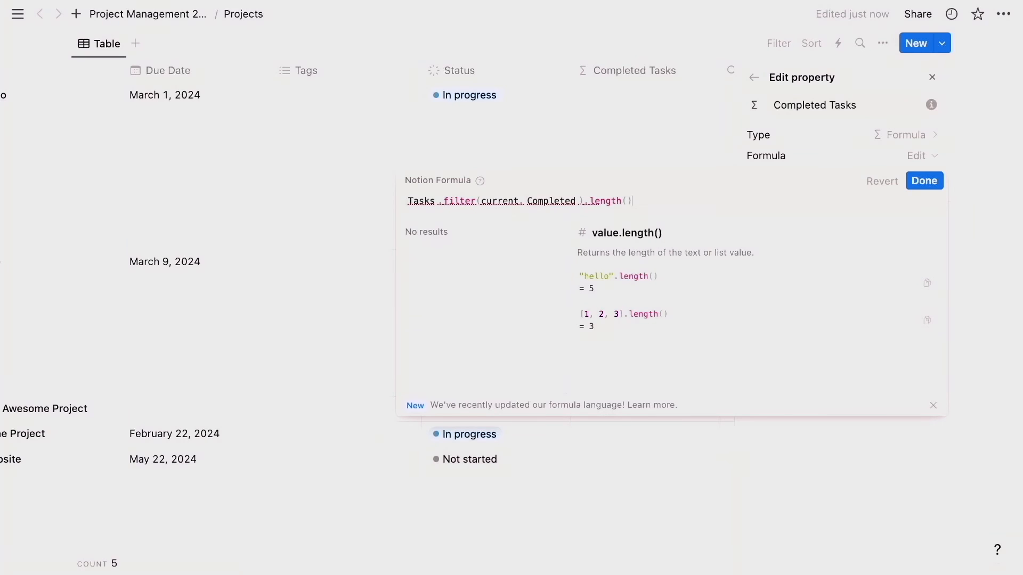
pyautogui.click(924, 181)
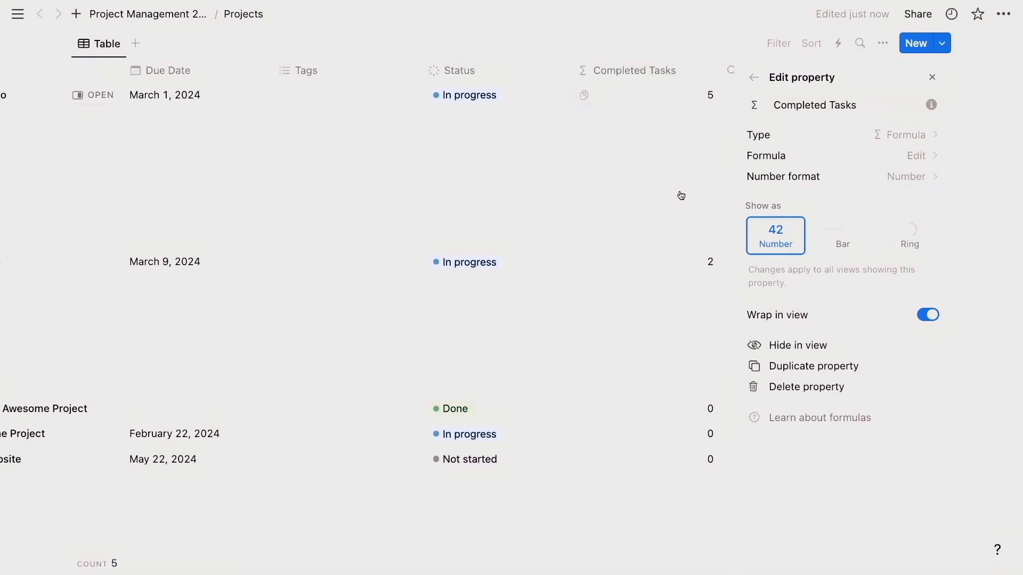
pyautogui.click(636, 46)
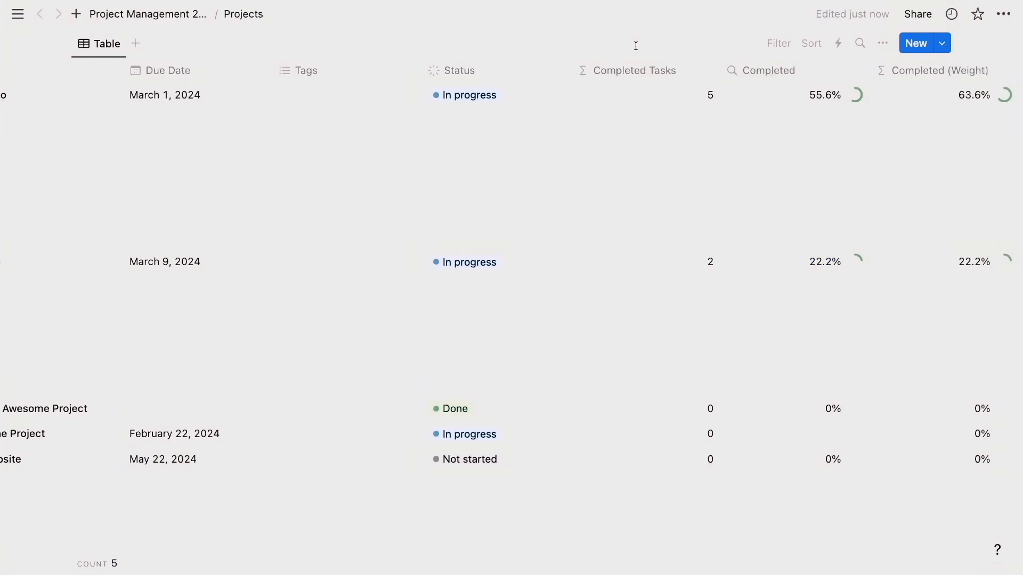
# - Go back to the Project Management 2024 (Part 2) page and open the Statistics database at its Completed Tasks column
pyautogui.click(149, 15)
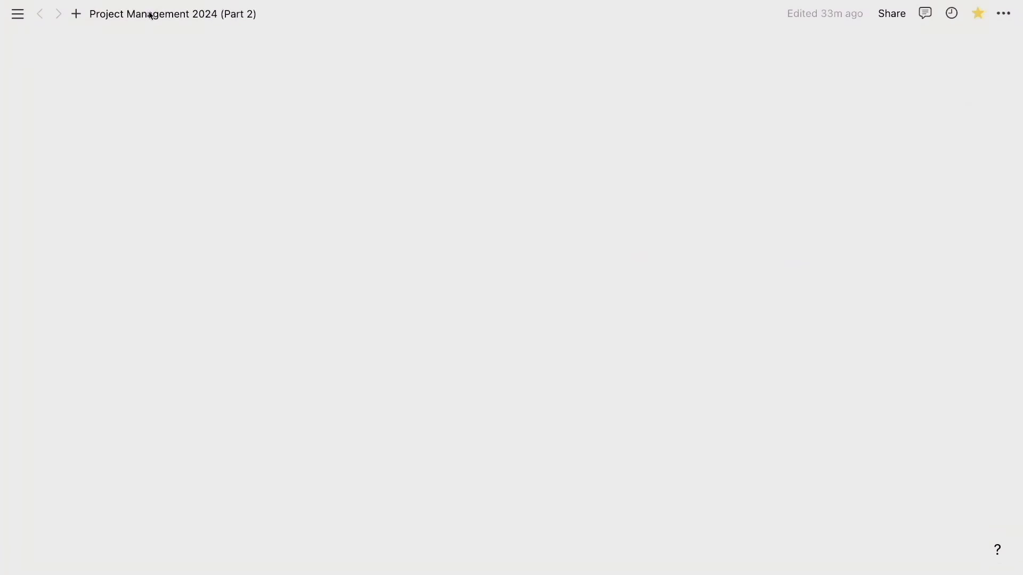
pyautogui.click(694, 226)
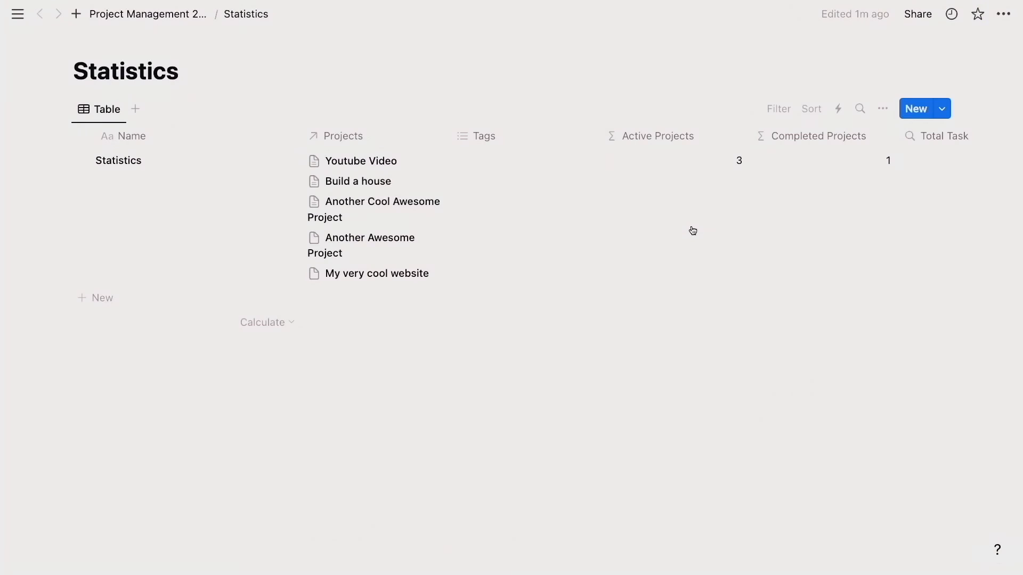
pyautogui.hscroll(5, 788, 236)
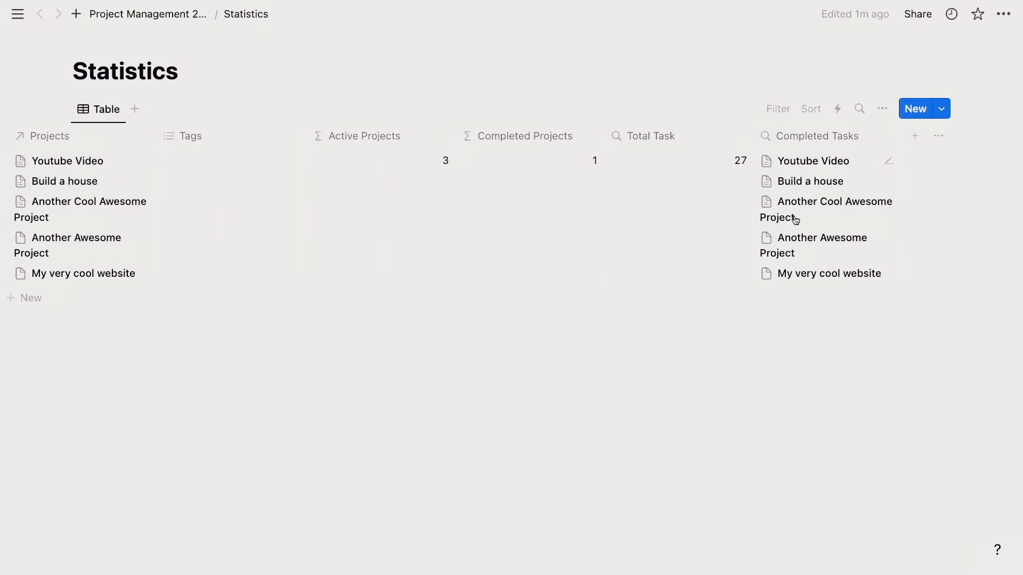
# - Configure the Statistics table's Completed Tasks rollup with the Completed Tasks property and the Sum calculation, close its settings and review the table
pyautogui.click(861, 136)
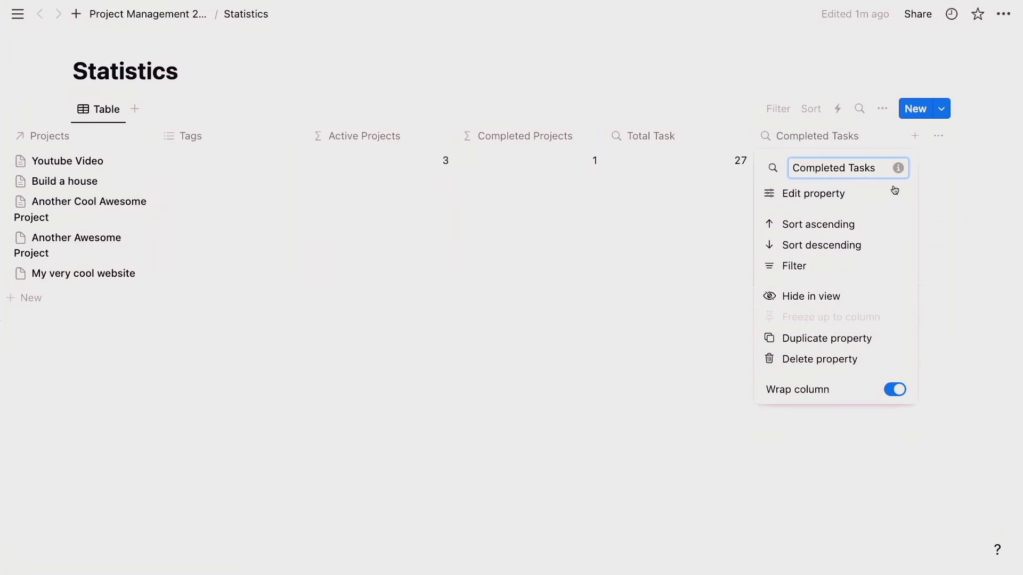
pyautogui.click(851, 197)
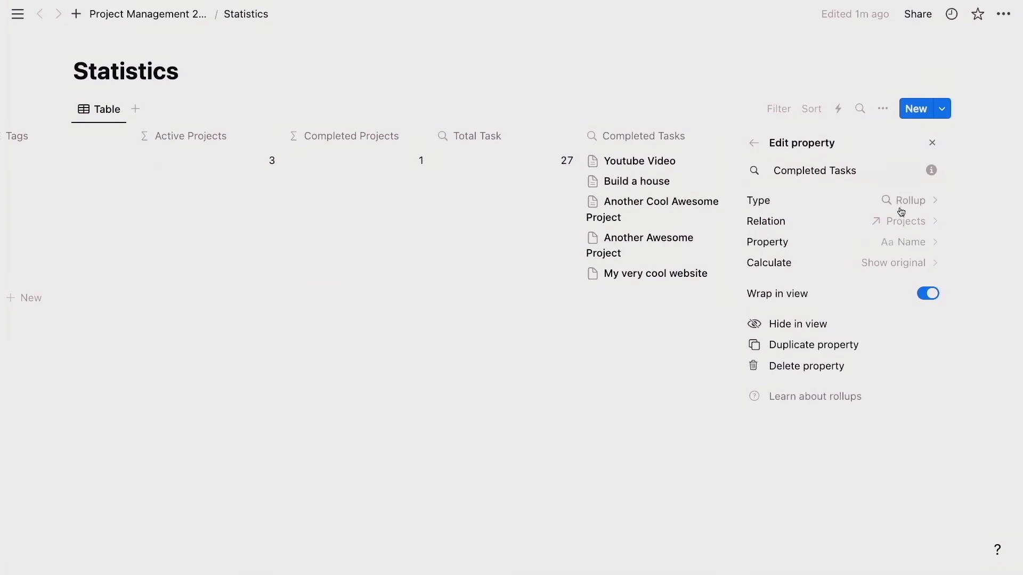
pyautogui.click(908, 244)
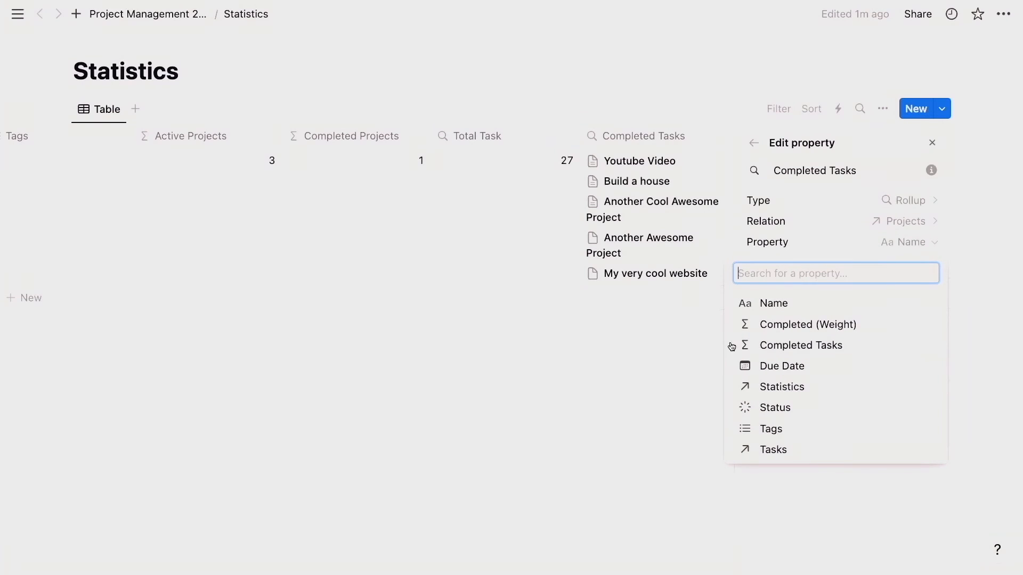
pyautogui.click(797, 347)
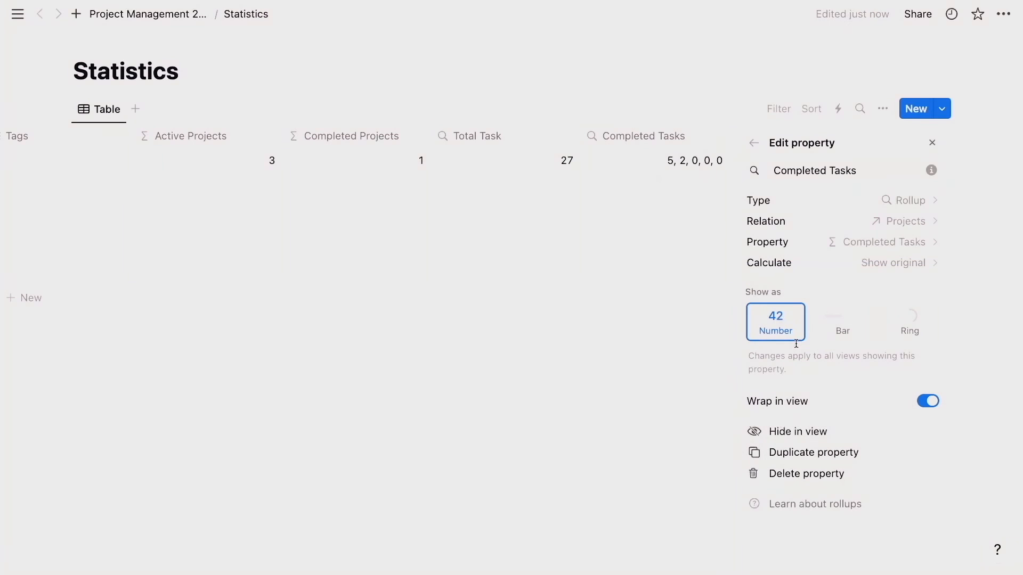
pyautogui.click(904, 264)
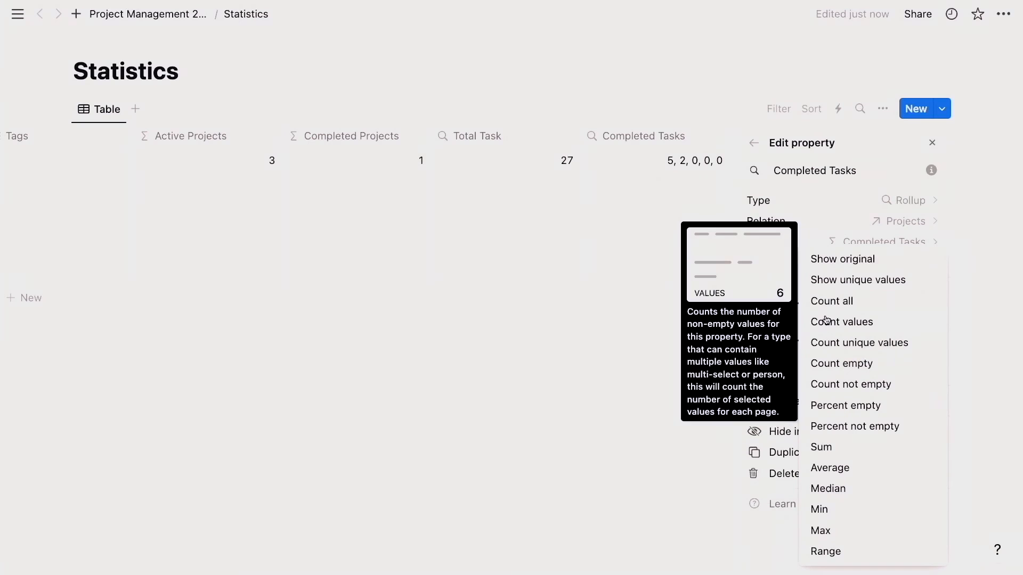
pyautogui.click(823, 448)
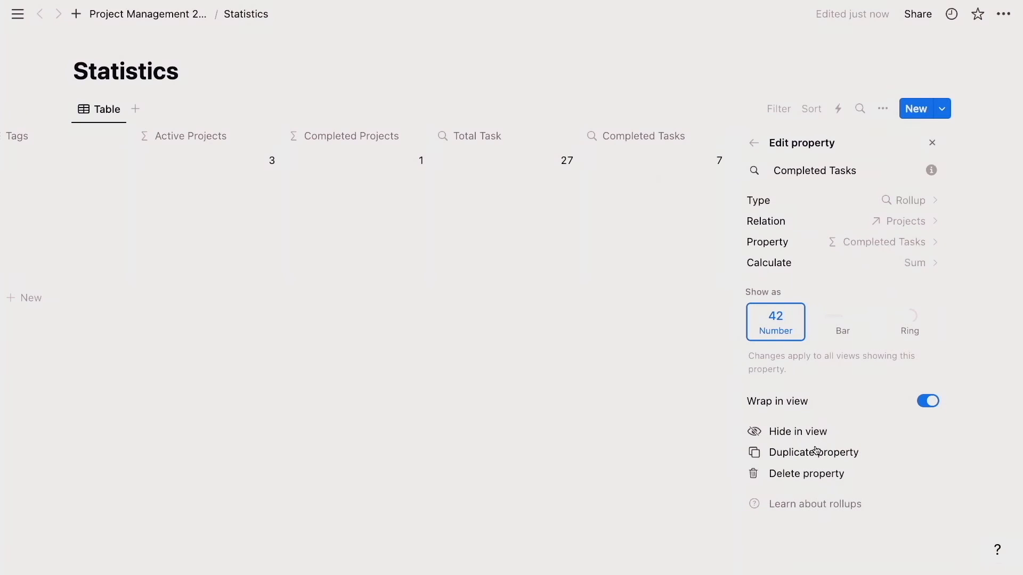
pyautogui.click(620, 385)
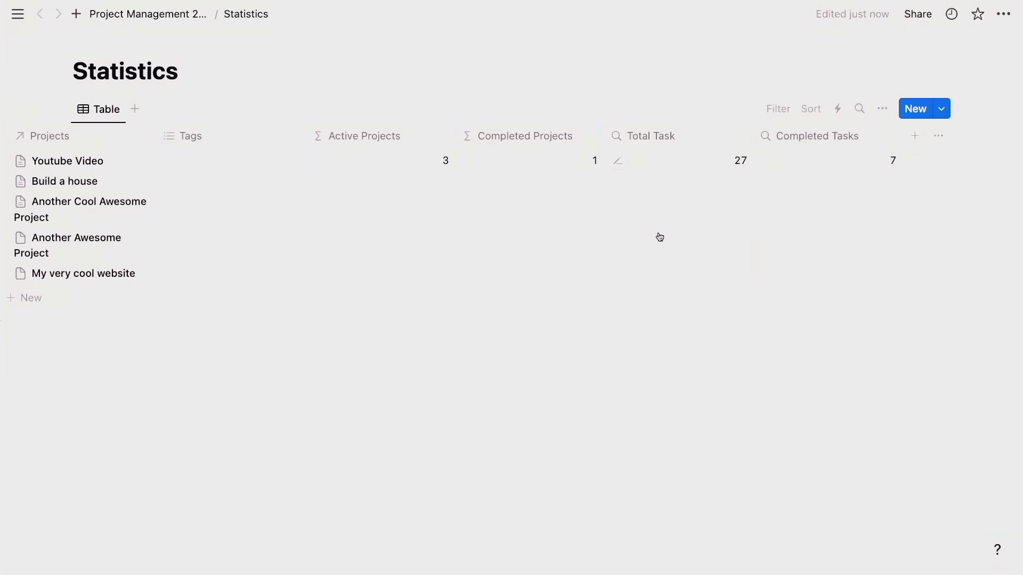
pyautogui.hscroll(-5, 659, 237)
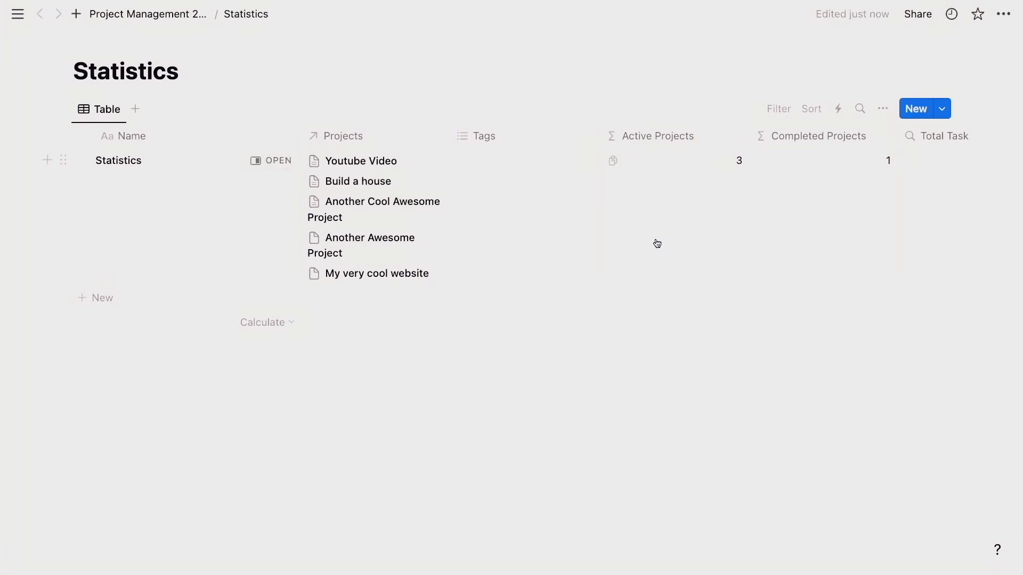
pyautogui.hscroll(5, 548, 247)
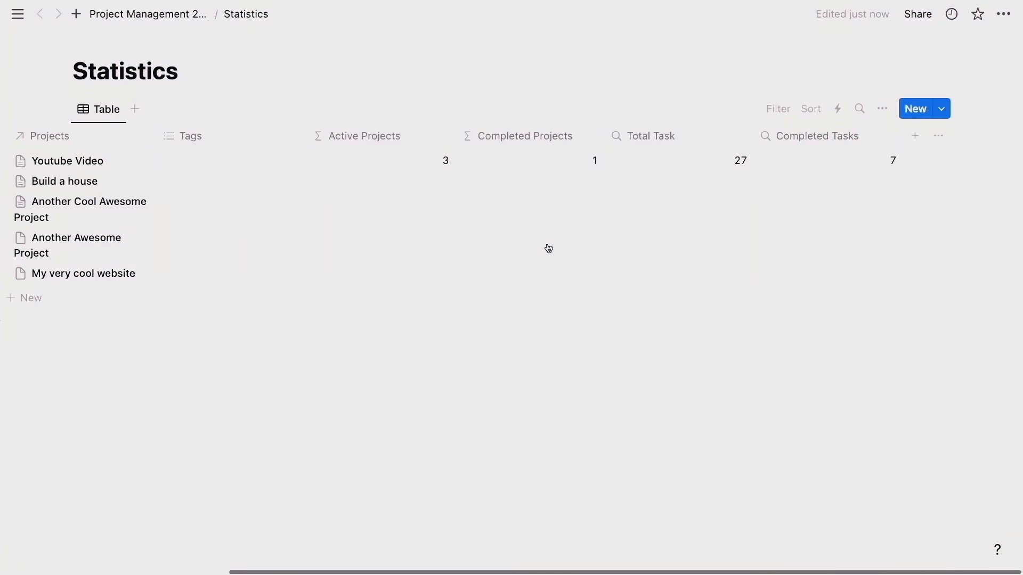
# - Add a property named Output to the Statistics table, set its type to Formula and close its settings
pyautogui.hscroll(-5, 548, 248)
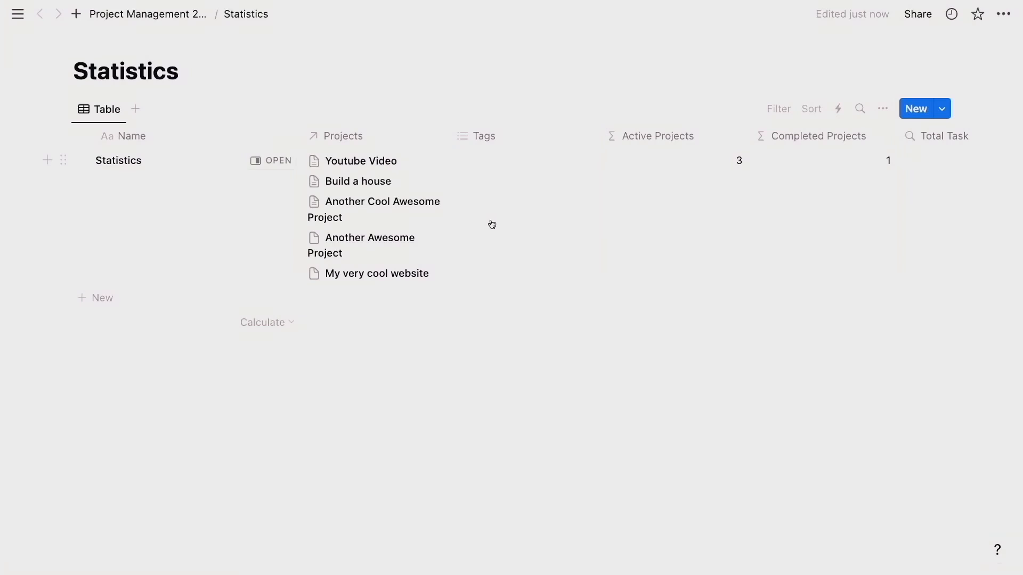
pyautogui.hscroll(5, 495, 255)
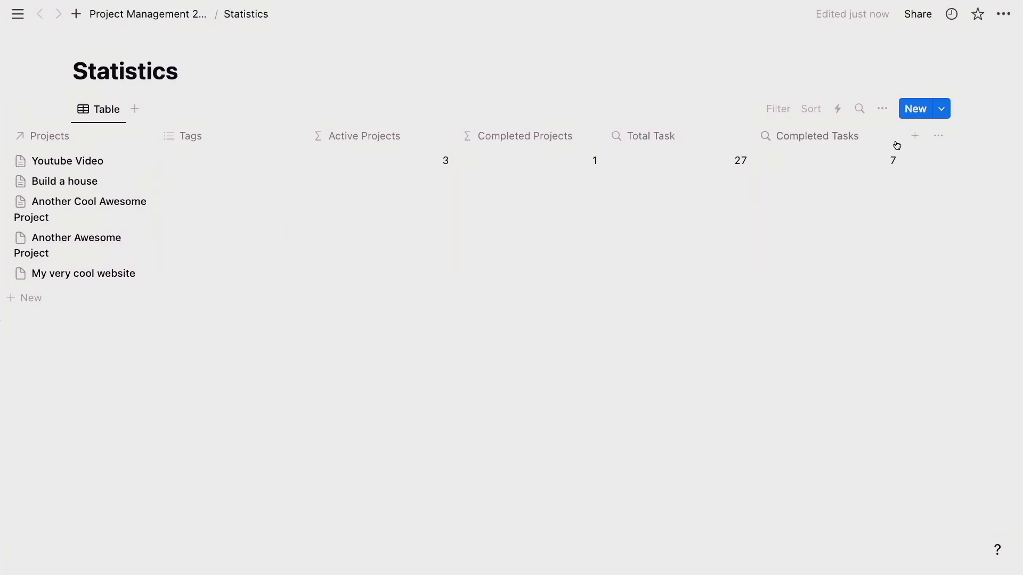
pyautogui.click(914, 136)
pyautogui.write('Output')
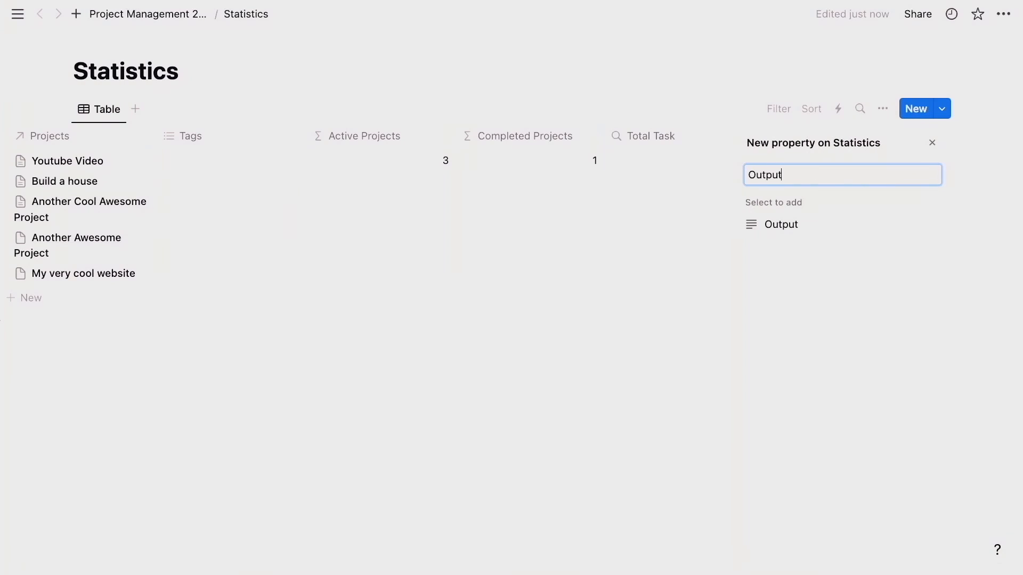
pyautogui.press('Return')
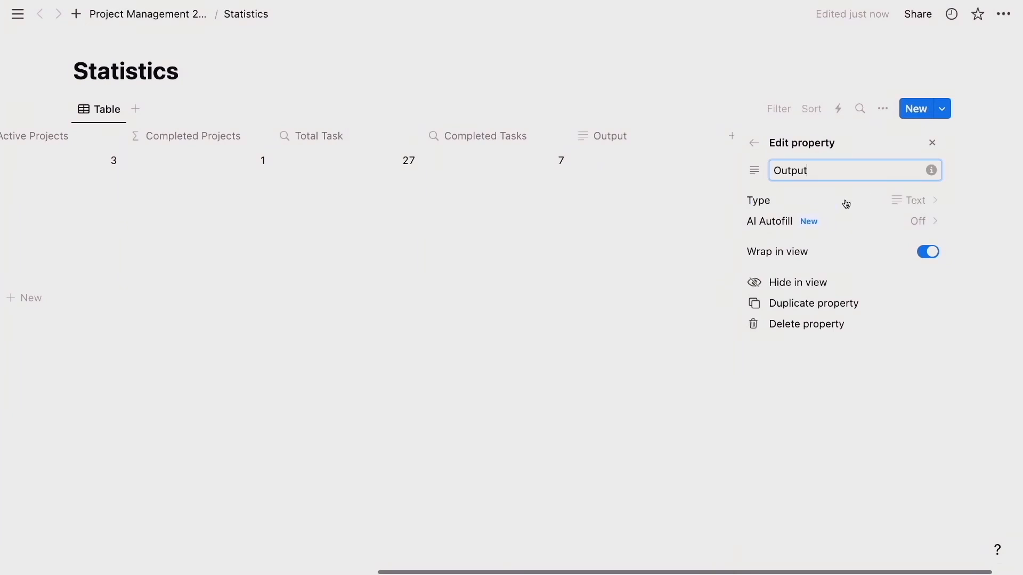
pyautogui.click(887, 195)
pyautogui.write('form')
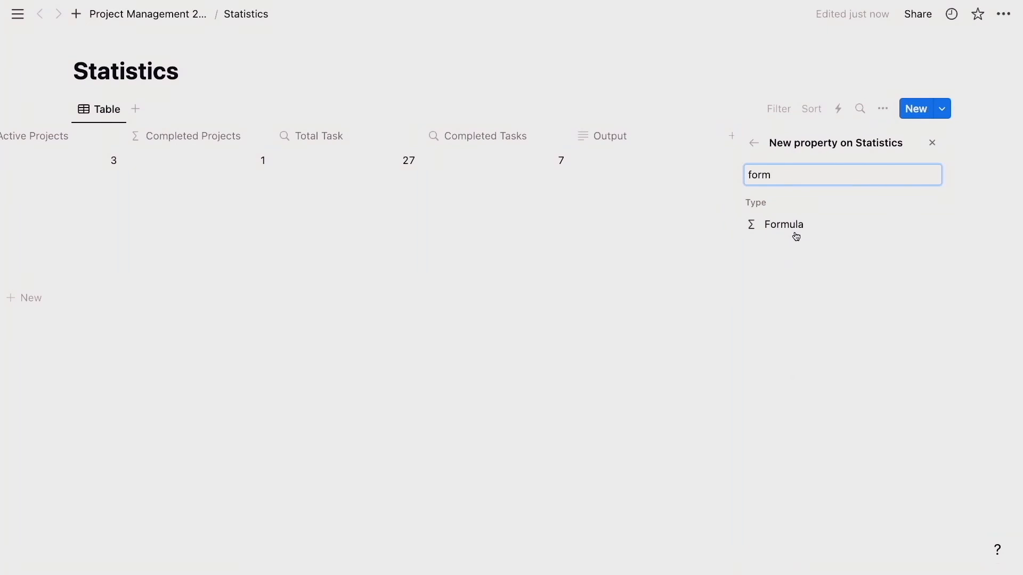
pyautogui.click(796, 236)
pyautogui.click(657, 394)
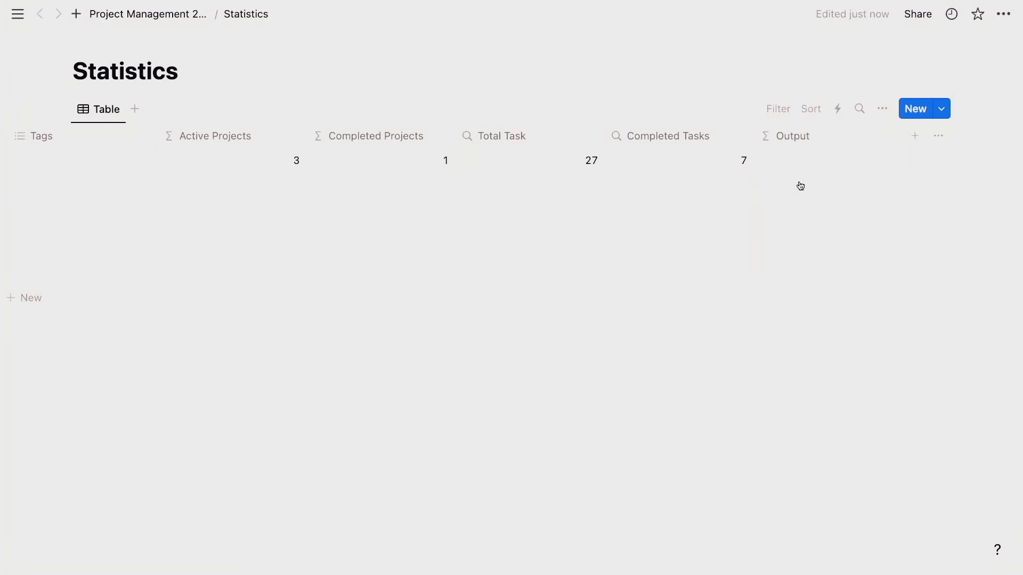
# - Move the Output column in the Statistics table so it sits between Name and Projects
pyautogui.moveTo(801, 139); pyautogui.dragTo(70, 166)
pyautogui.hscroll(-5, 283, 254)
pyautogui.hscroll(-3, 283, 255)
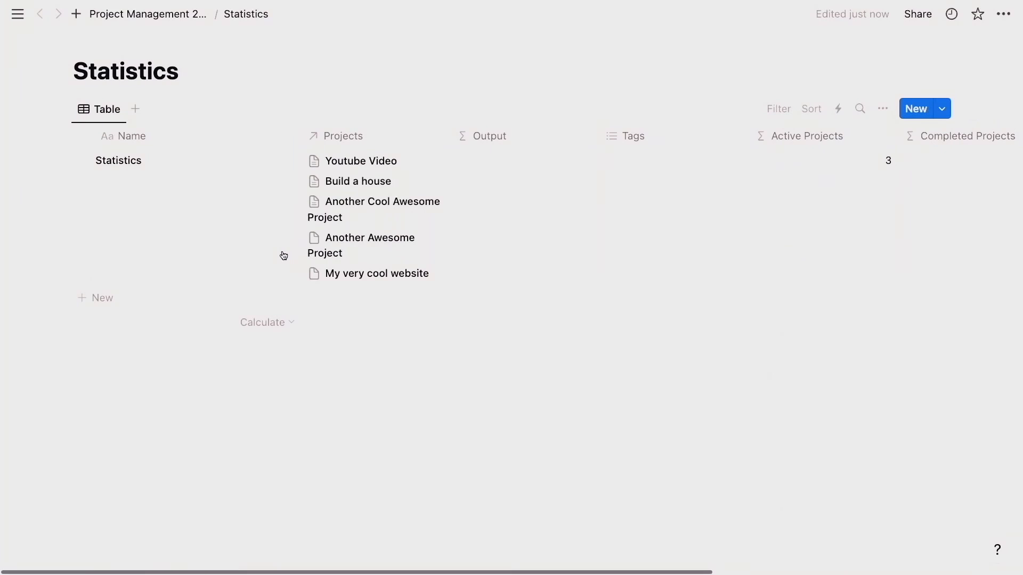
pyautogui.moveTo(533, 137); pyautogui.dragTo(373, 140)
# - Set the Output formula to "Active Projects: " + Active Projects and save it
pyautogui.hscroll(2, 716, 181)
pyautogui.hscroll(5, 715, 181)
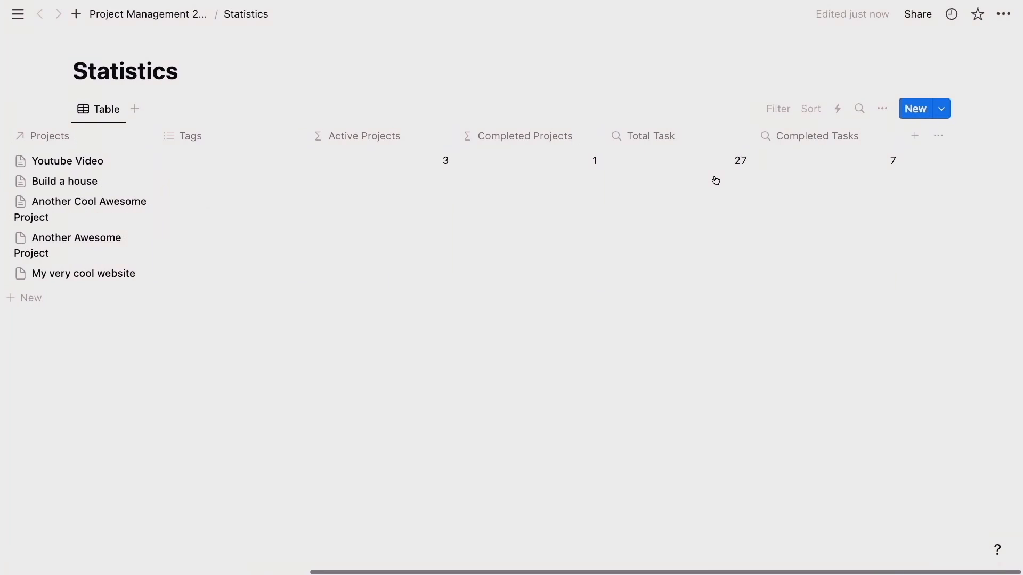
pyautogui.hscroll(-6, 716, 182)
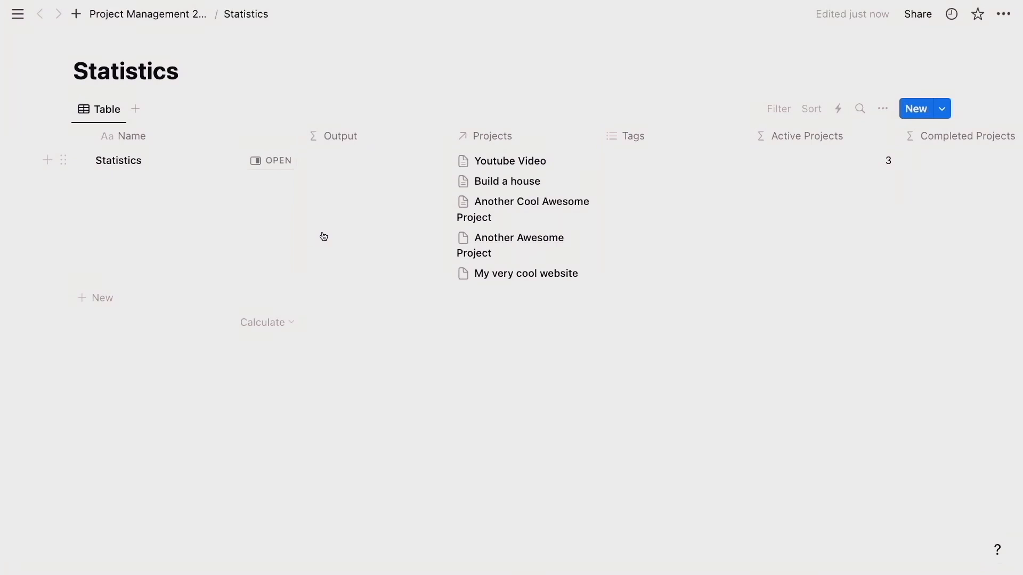
pyautogui.hscroll(3, 596, 253)
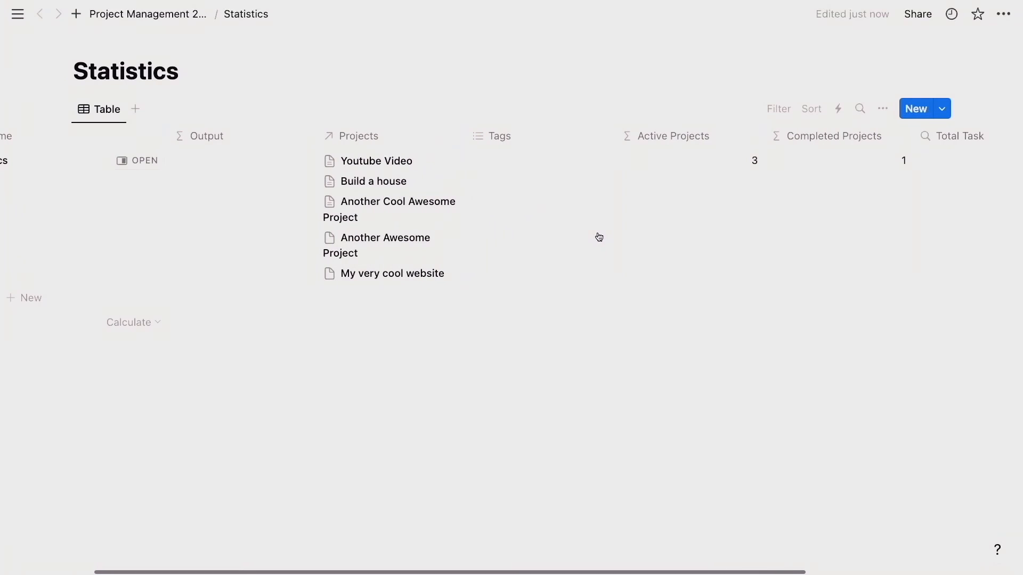
pyautogui.hscroll(3, 599, 237)
pyautogui.hscroll(-6, 599, 237)
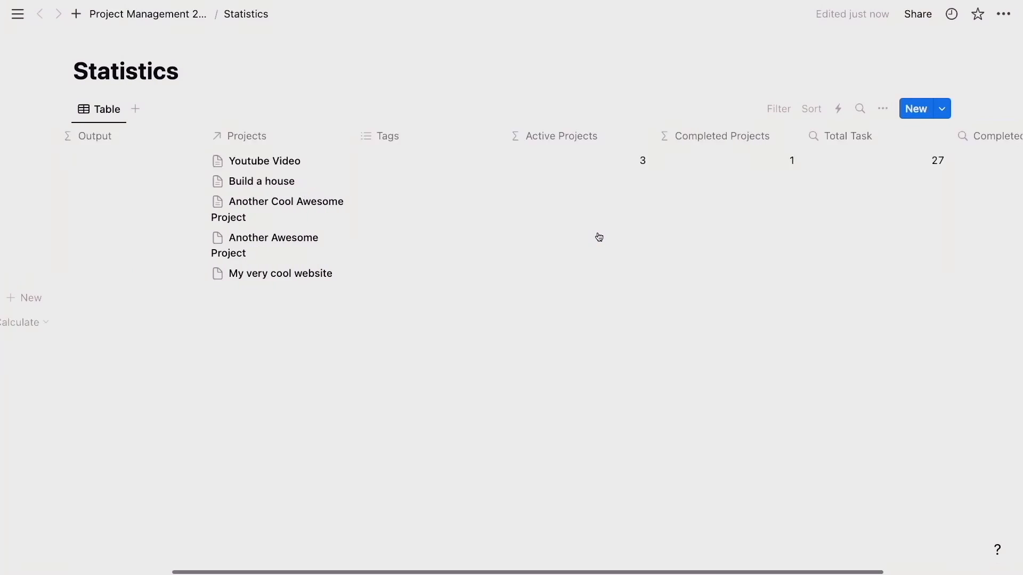
pyautogui.click(355, 203)
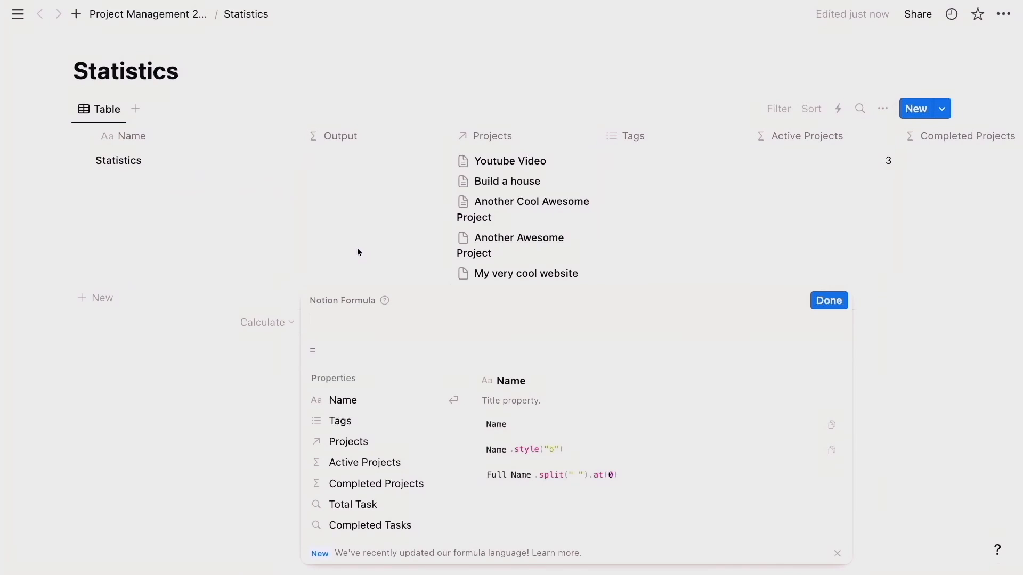
pyautogui.write('"')
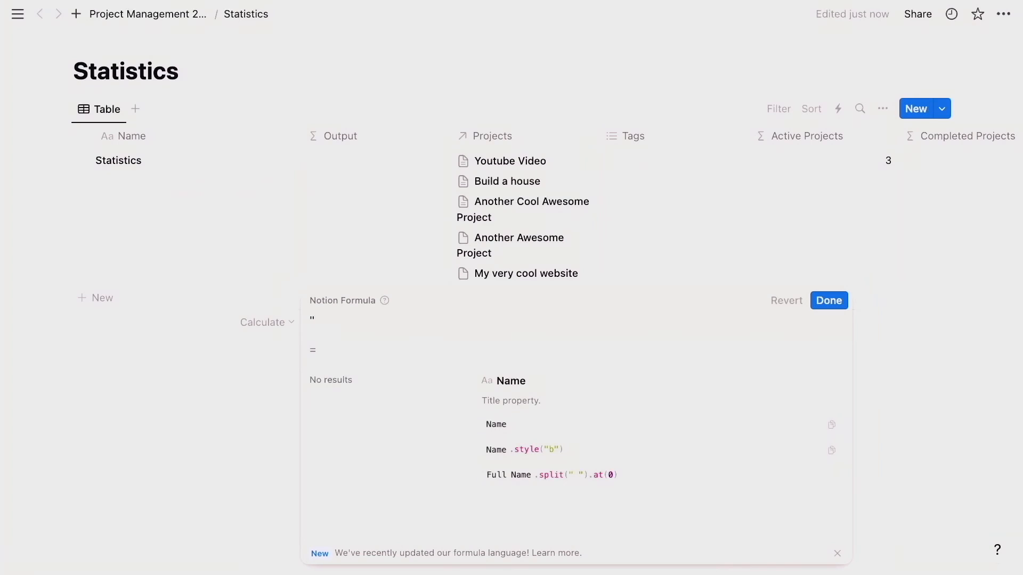
pyautogui.write('Active ')
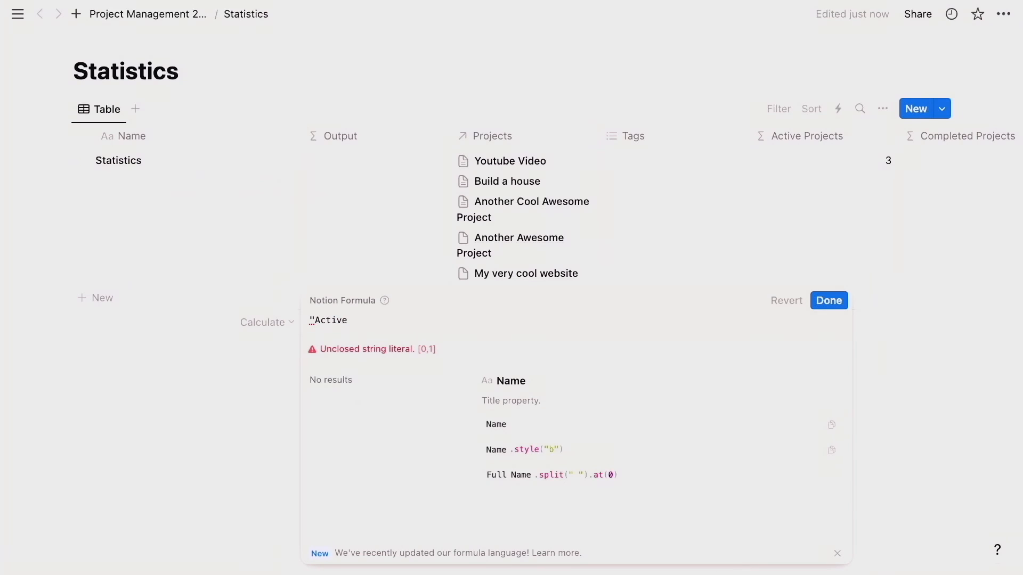
pyautogui.write('Projects: " ')
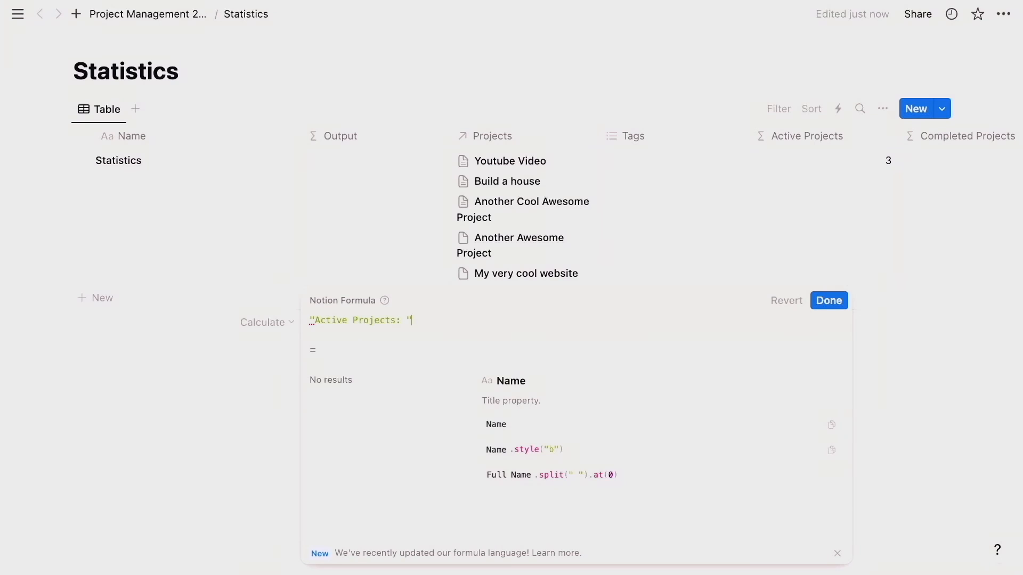
pyautogui.write('+')
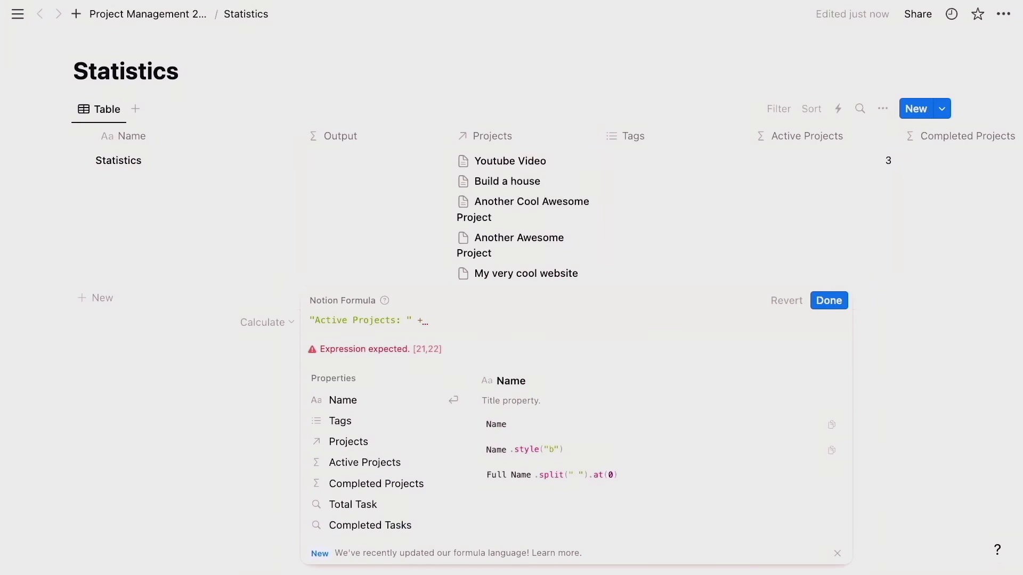
pyautogui.write(' Ac')
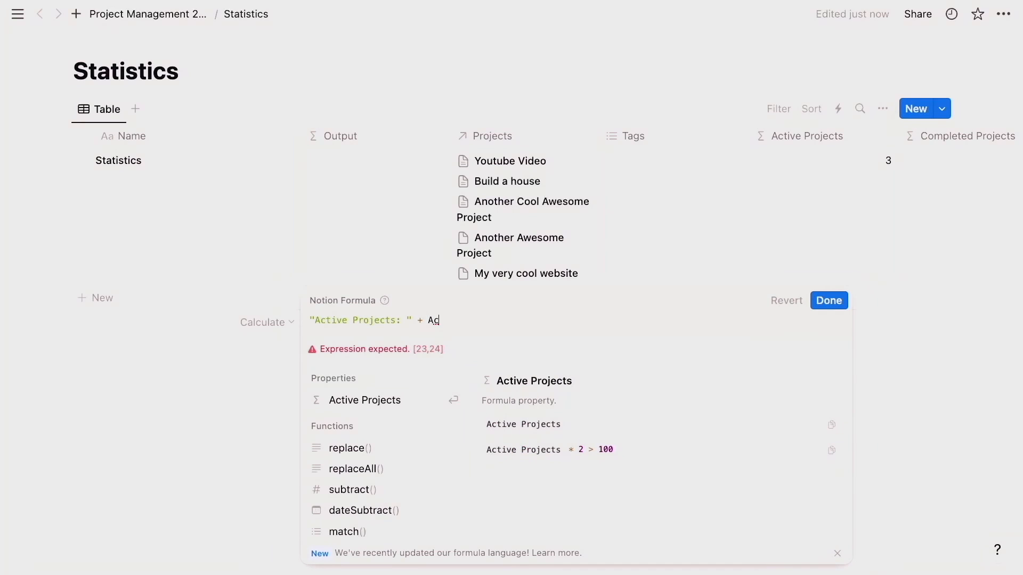
pyautogui.press('Return')
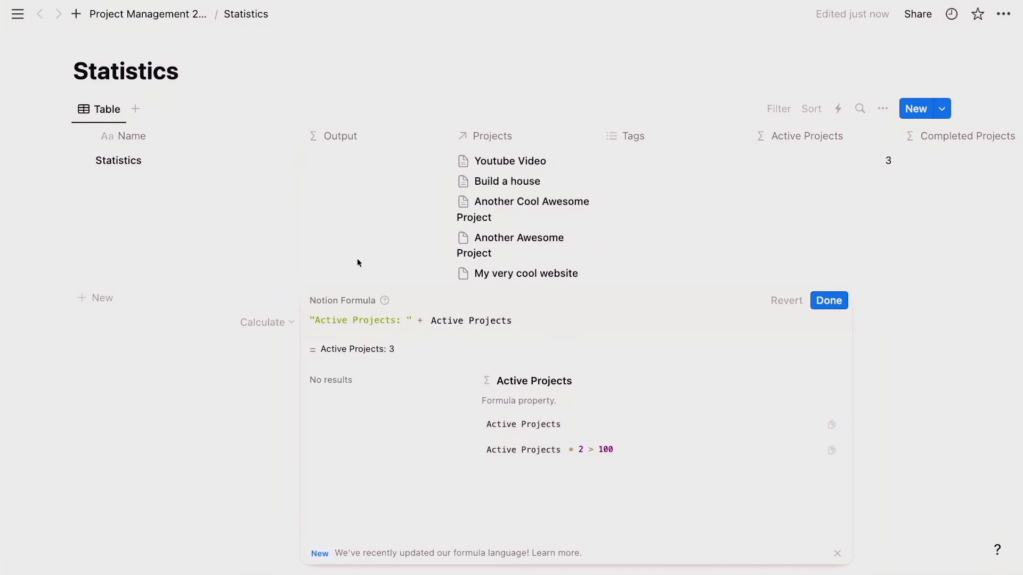
pyautogui.click(829, 300)
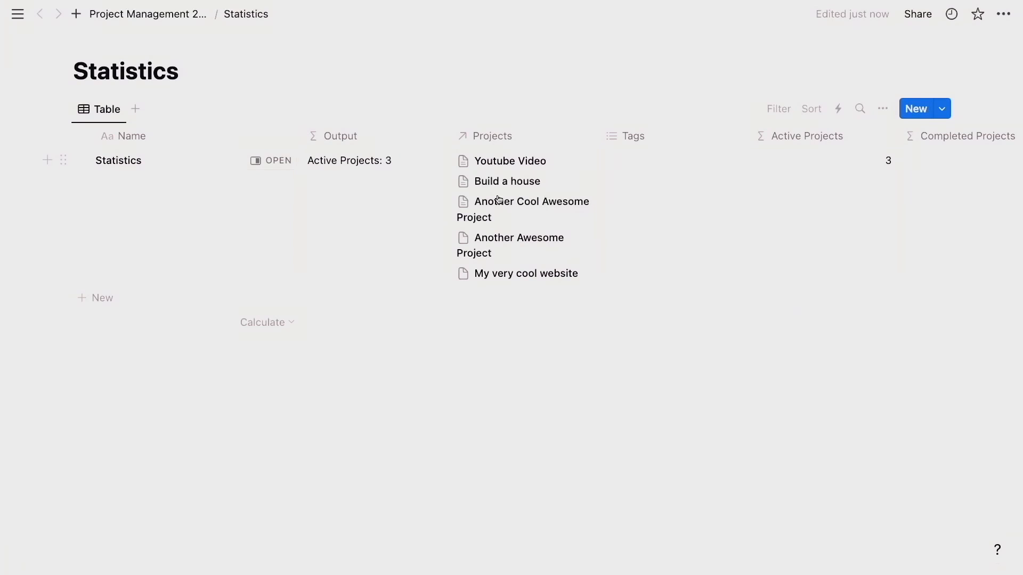
# - Reopen the Output formula and append + "\n" +, followed on a new line by "Completed Projects: " + Completed Projects
pyautogui.click(335, 190)
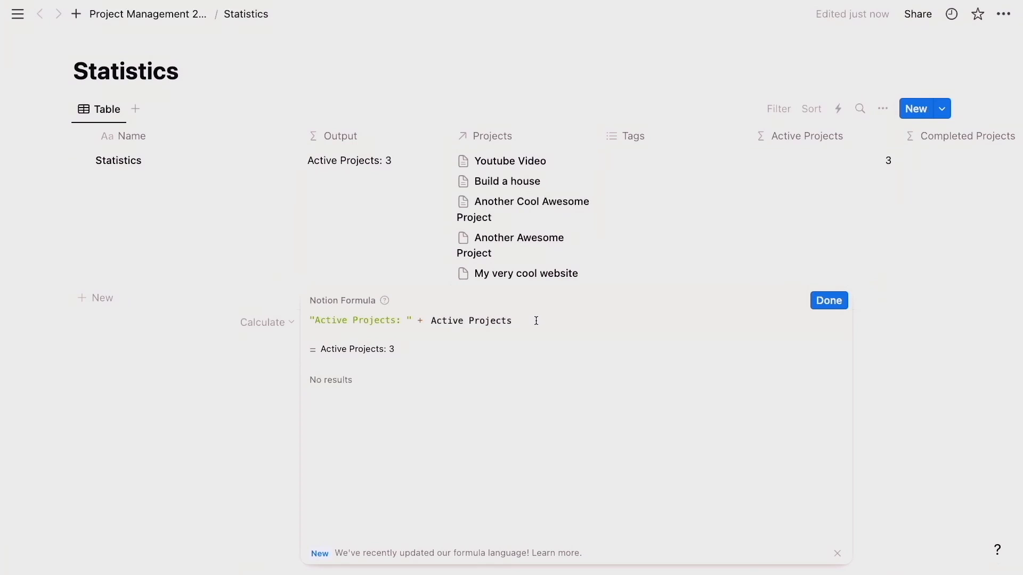
pyautogui.write('+ "\\n')
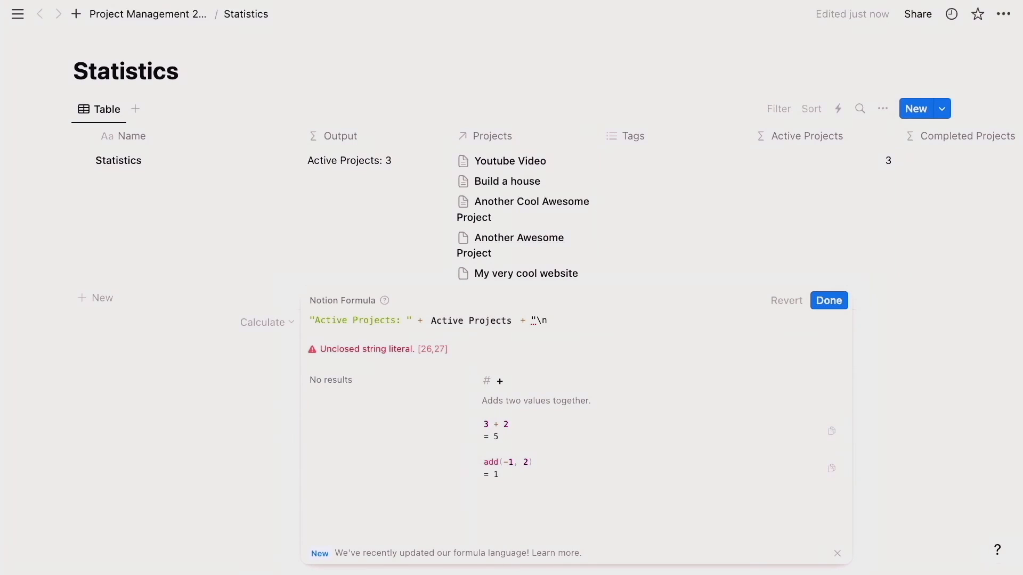
pyautogui.write('"')
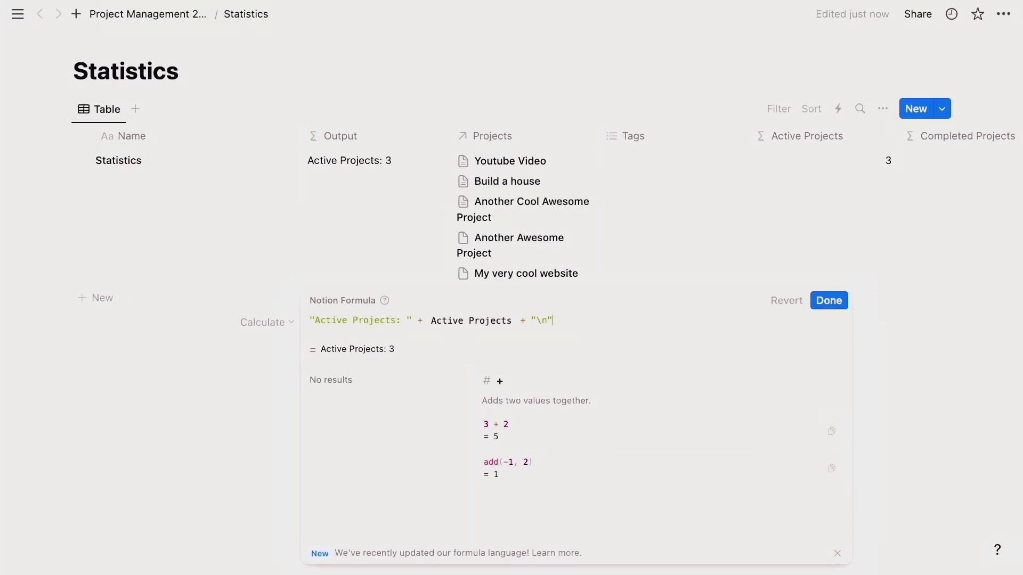
pyautogui.hotkey('shift', 'Return')
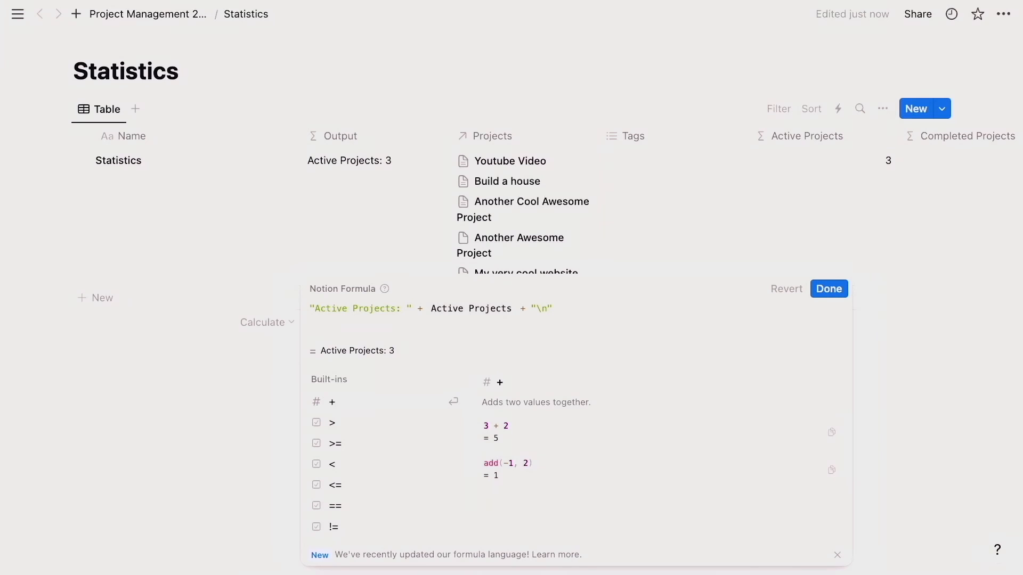
pyautogui.press('BackSpace')
pyautogui.write('+')
pyautogui.hotkey('shift', 'Return')
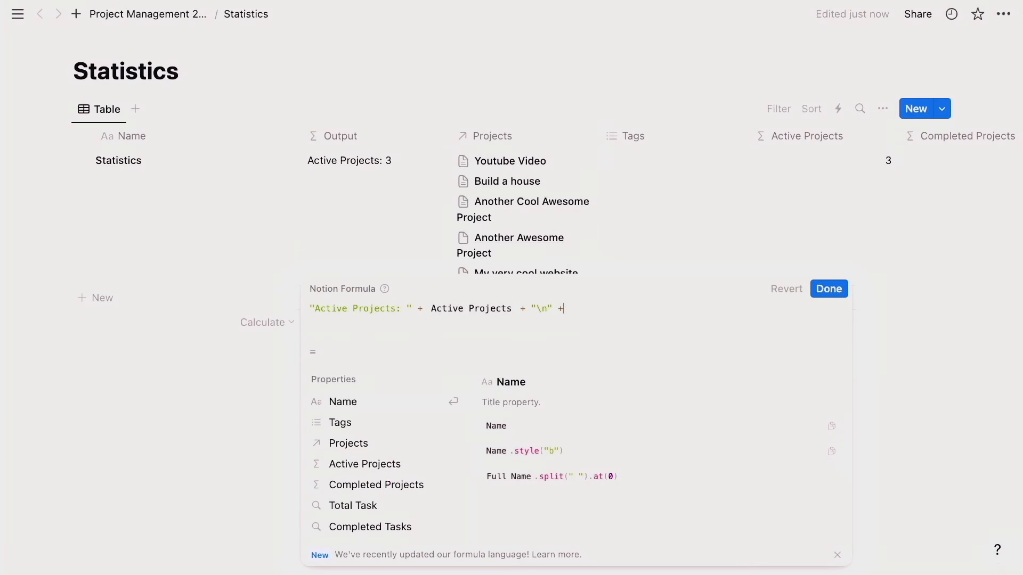
pyautogui.write('"')
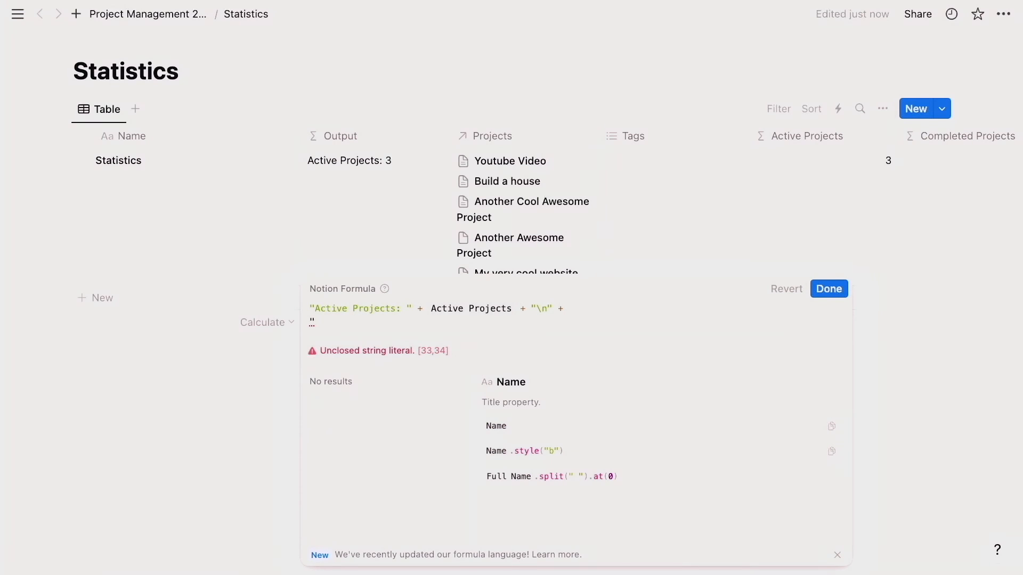
pyautogui.write('Completed Projects: " + Com')
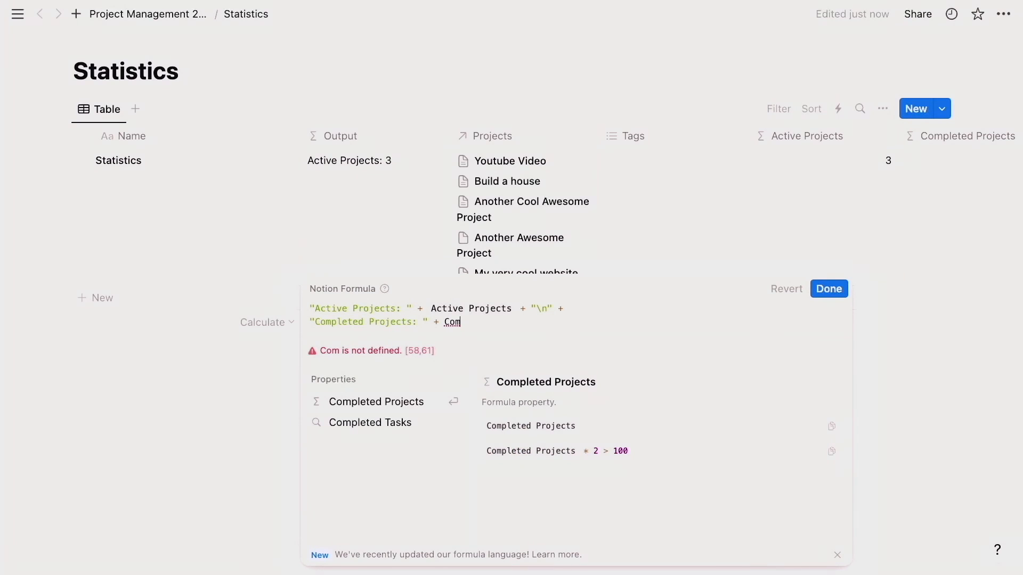
pyautogui.press('Return')
# - Append + "\n" + to the Output formula, followed on a new line by "Total Tasks: " + Total Task
pyautogui.write('+')
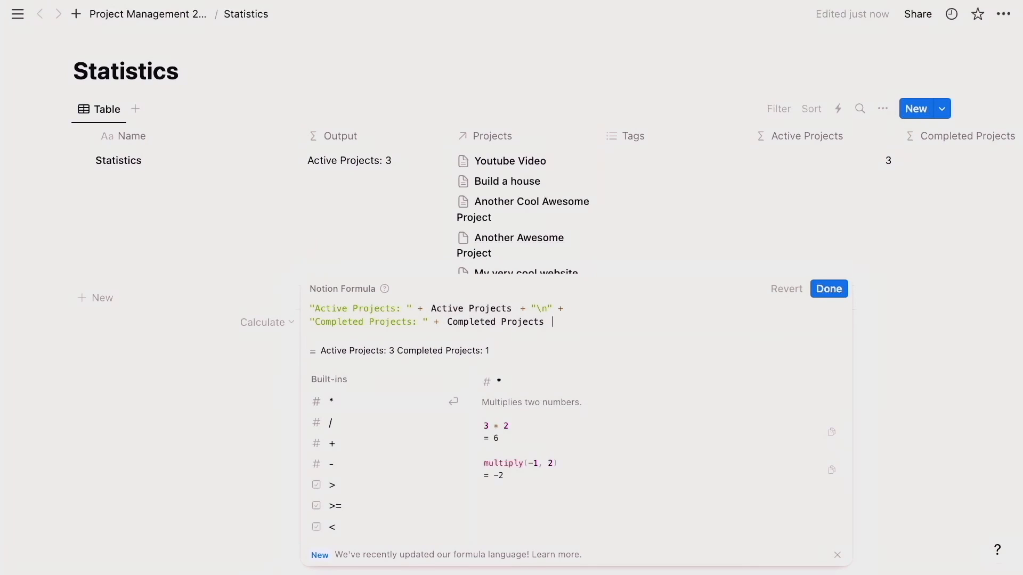
pyautogui.write(' "\\n')
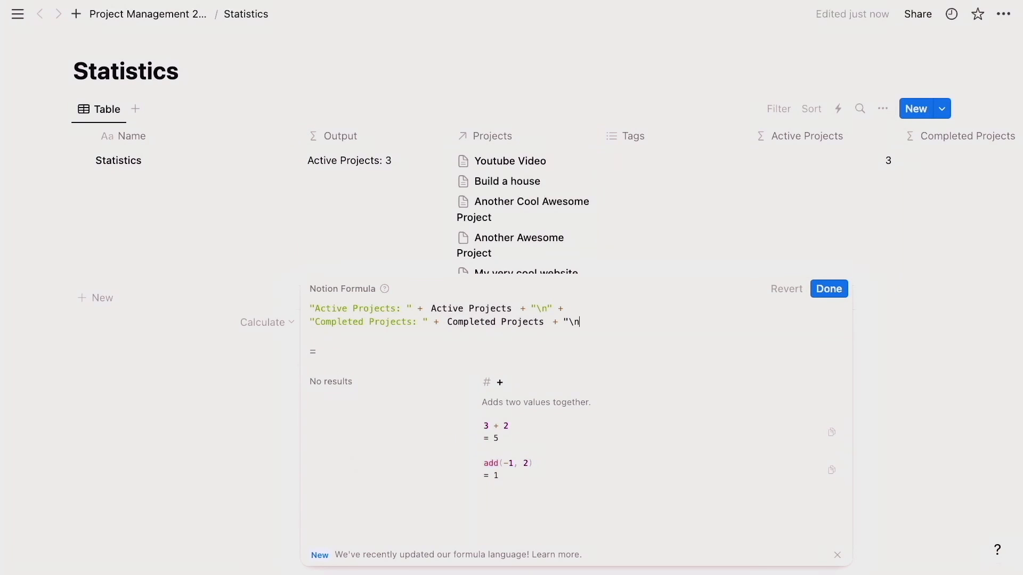
pyautogui.write('" +')
pyautogui.hotkey('shift', 'Return')
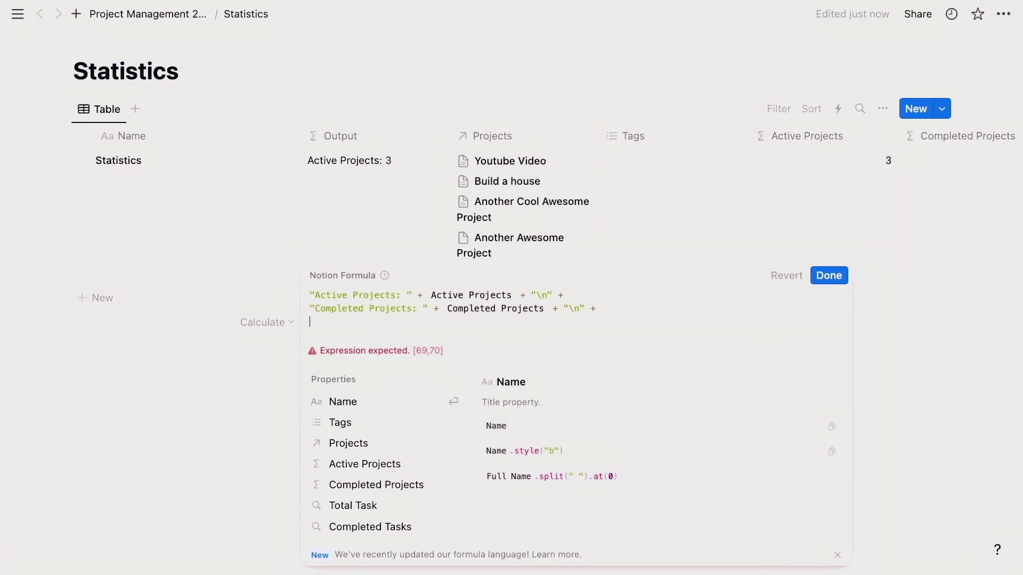
pyautogui.write('"Total')
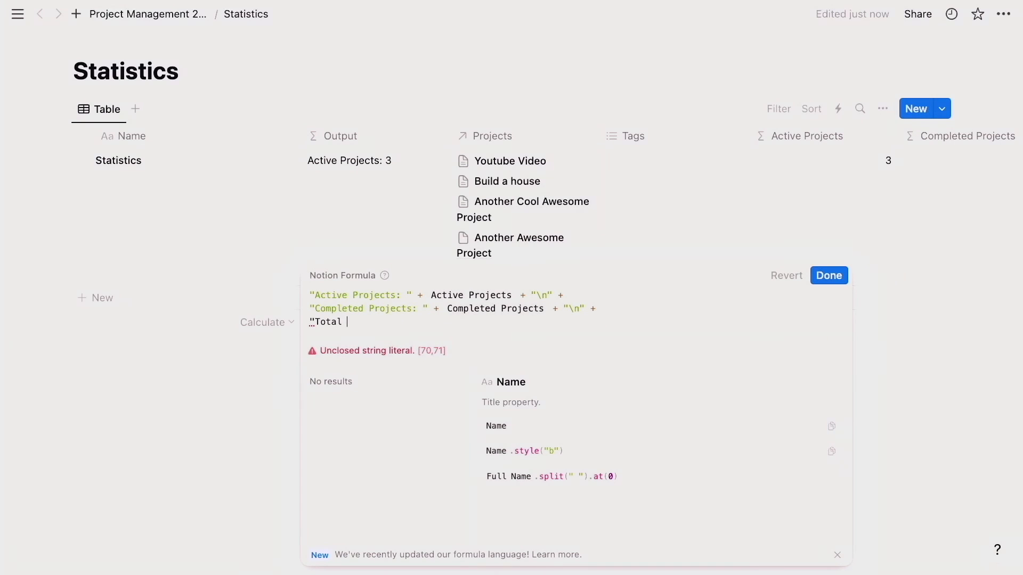
pyautogui.write(' Tasks: " + To')
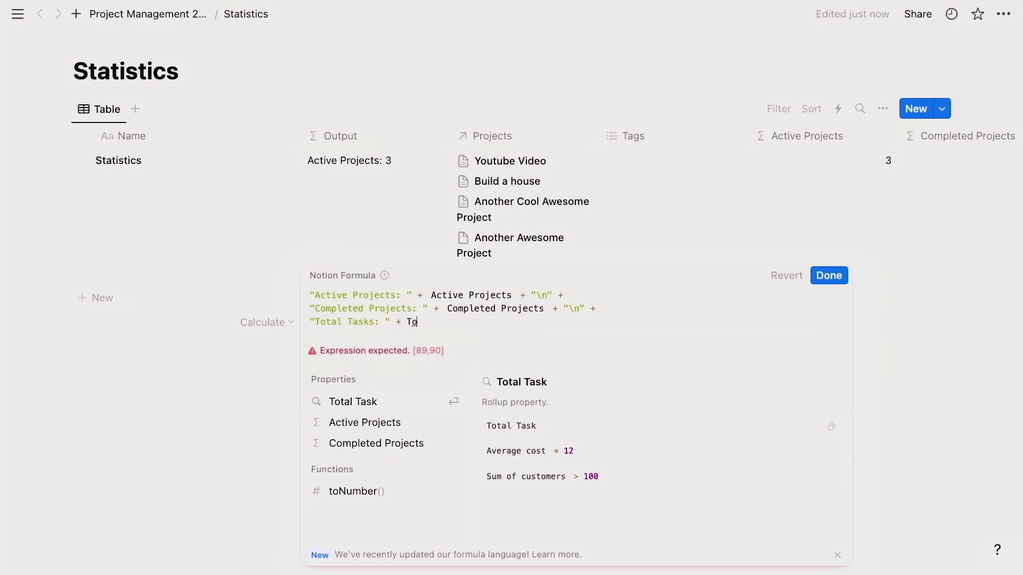
pyautogui.press('Return')
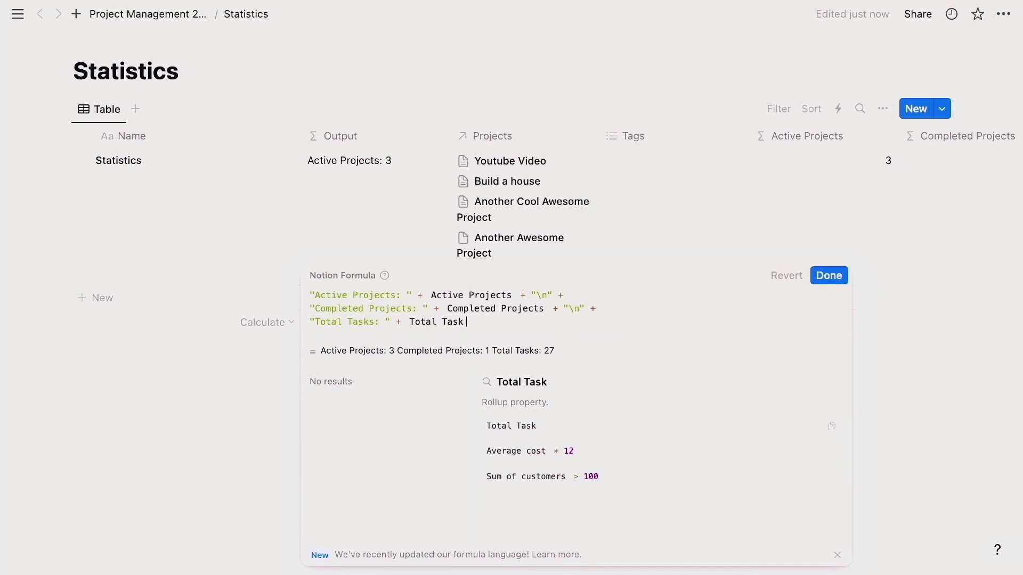
# - Append + "\n" + to the Output formula, followed on a new line by "Completed Tasks: " + Completed Tasks, and save it
pyautogui.write('+ "\\n" +')
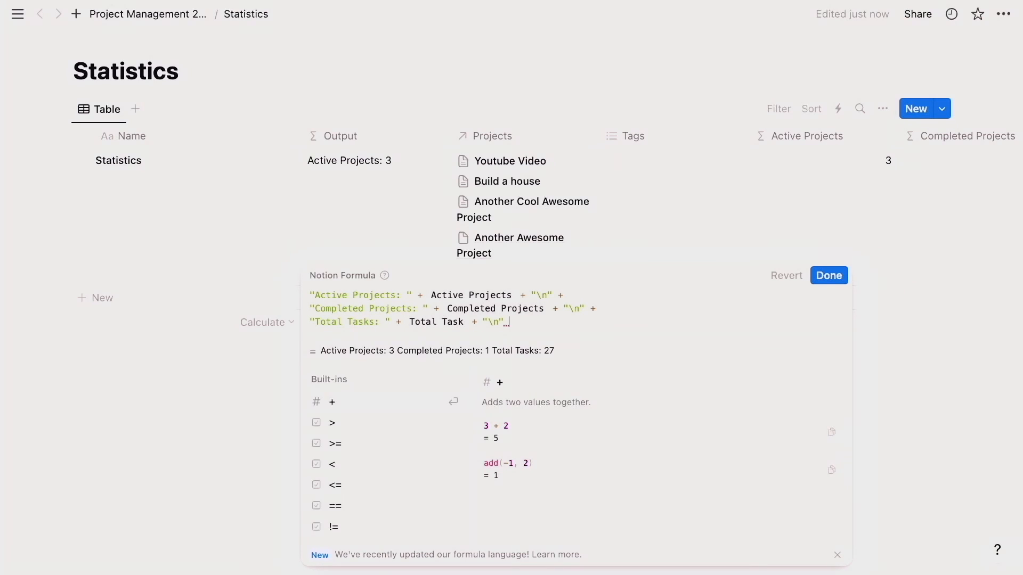
pyautogui.hotkey('shift', 'Return')
pyautogui.write('"Completed')
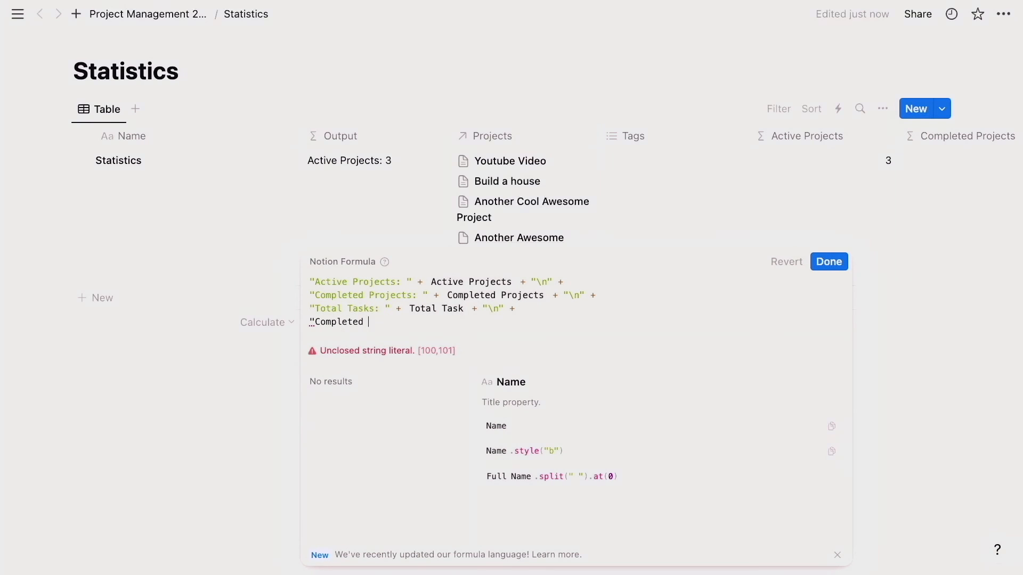
pyautogui.write(' Tasks: " + Com')
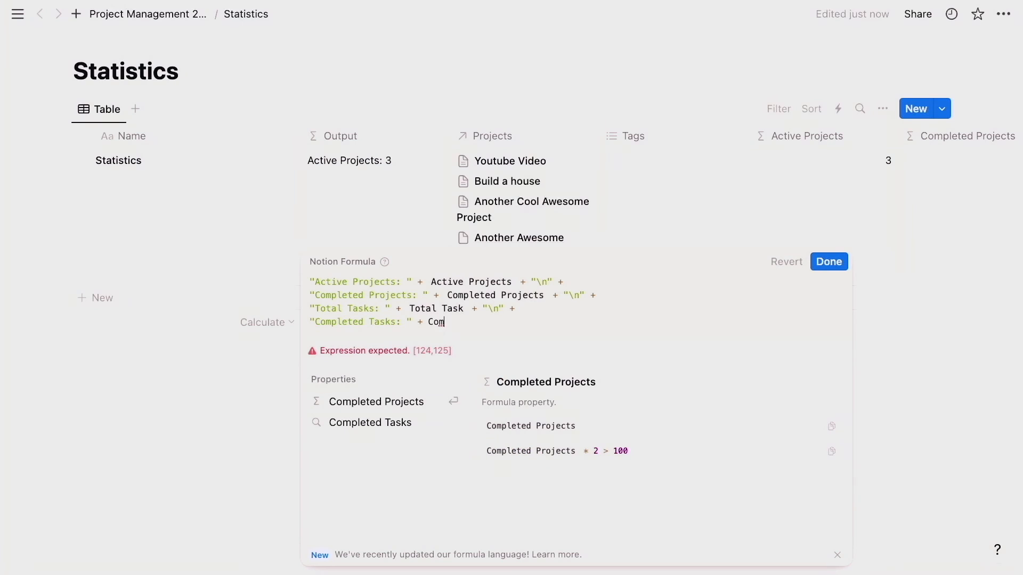
pyautogui.press('Return')
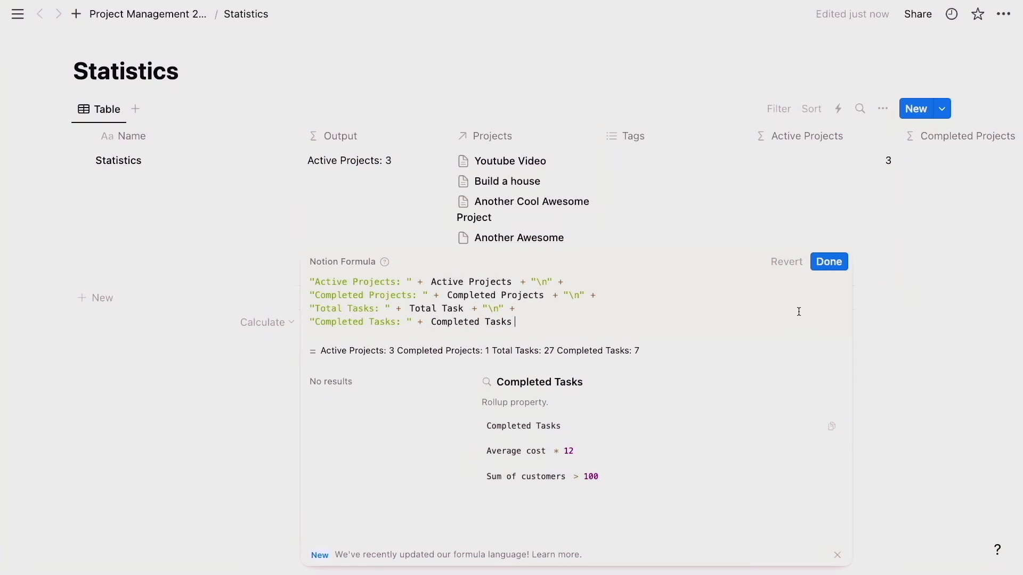
pyautogui.click(830, 262)
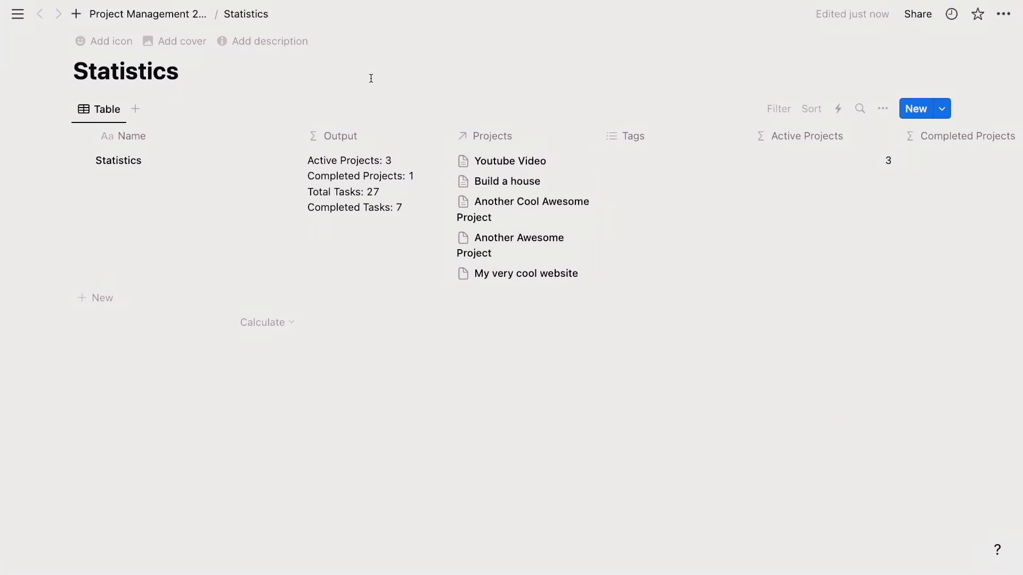
# - Return to the Project Management 2024 (Part 2) page and move the Statistics database under Projects in the Databases list
pyautogui.click(152, 15)
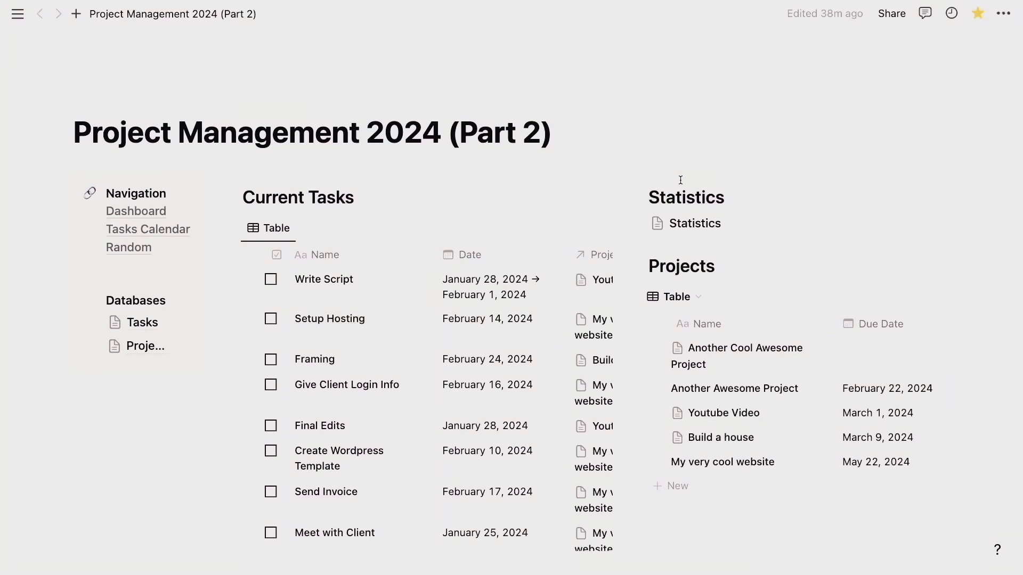
pyautogui.hotkey('ctrl', '-')
pyautogui.hotkey('ctrl', '-')
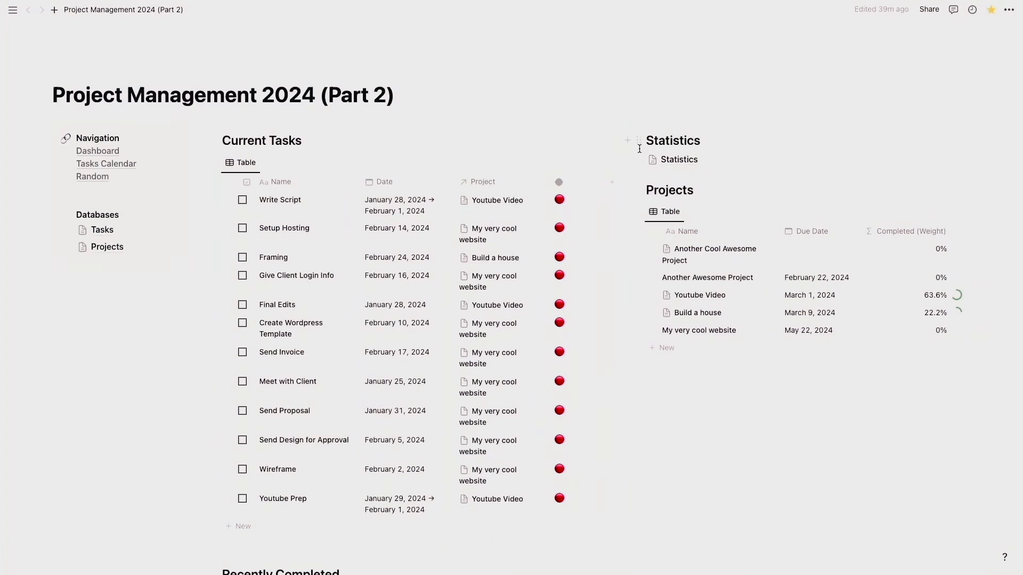
pyautogui.moveTo(639, 159); pyautogui.dragTo(100, 257)
# - Insert a linked view of the Statistics database beneath the Statistics heading, copying its existing Table view
pyautogui.click(685, 158)
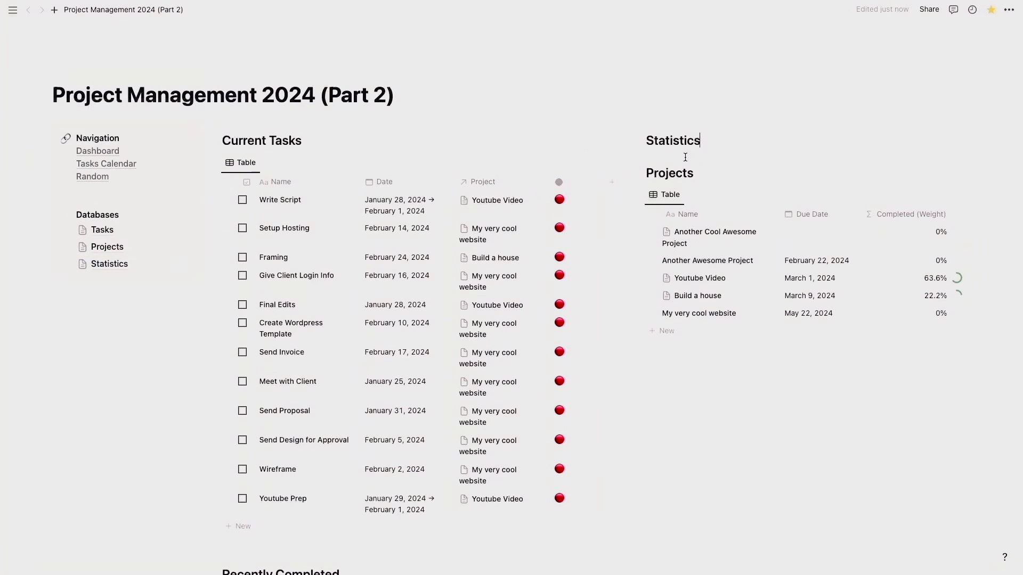
pyautogui.press('Return')
pyautogui.write('/')
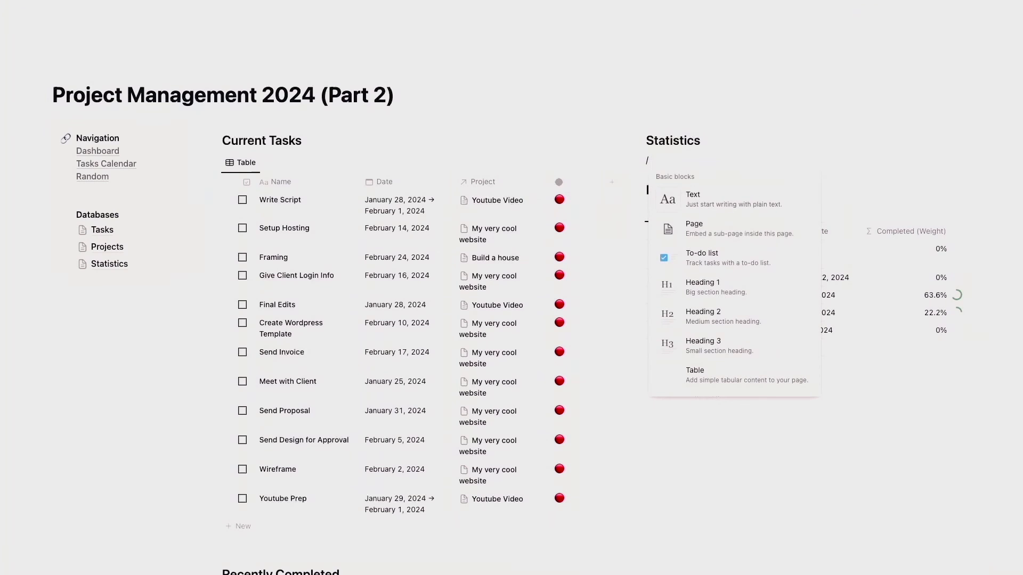
pyautogui.write('linked')
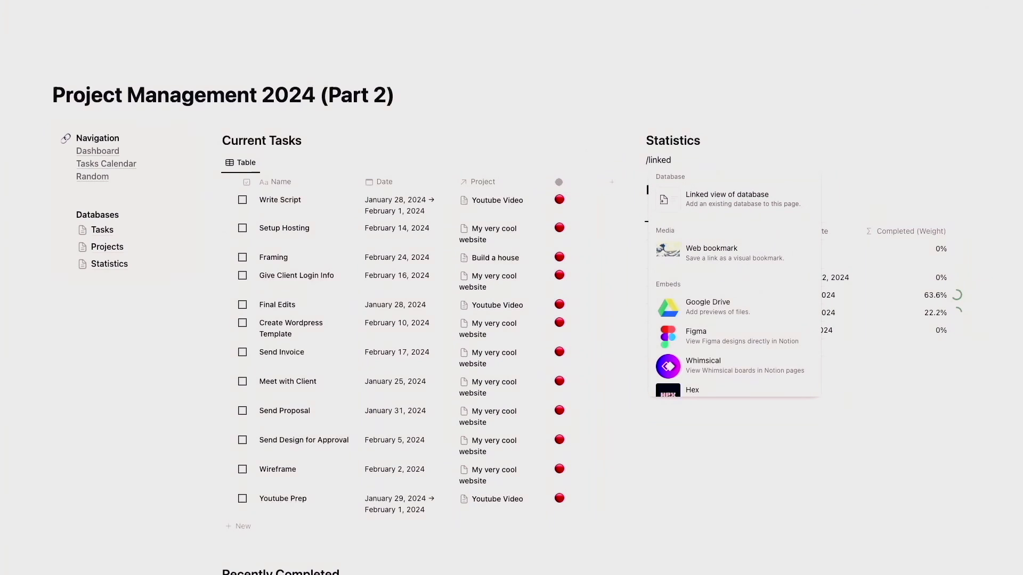
pyautogui.press('Return')
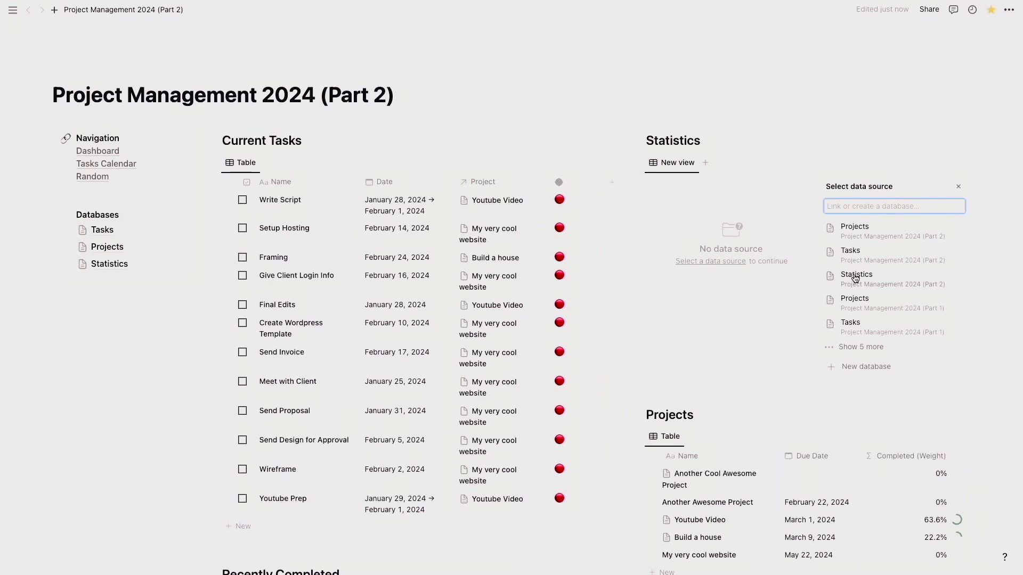
pyautogui.click(855, 279)
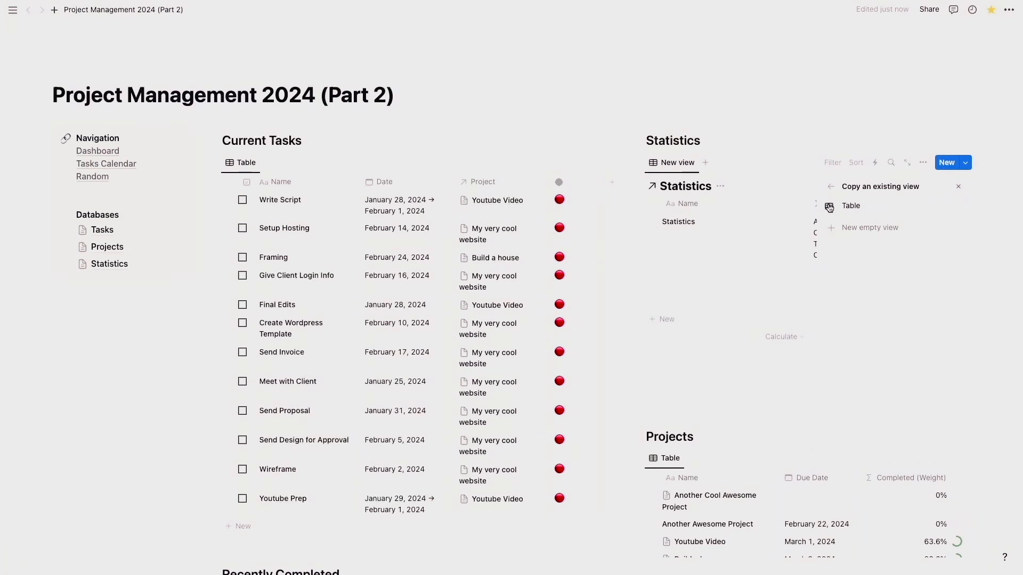
pyautogui.click(850, 207)
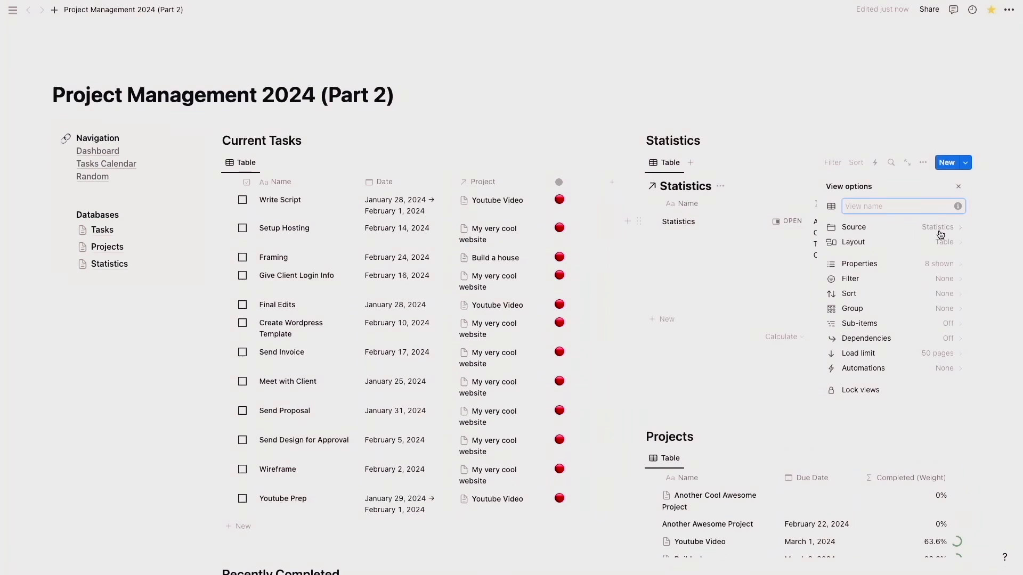
# - Switch the linked Statistics view to the Gallery layout and hide its database title
pyautogui.click(937, 243)
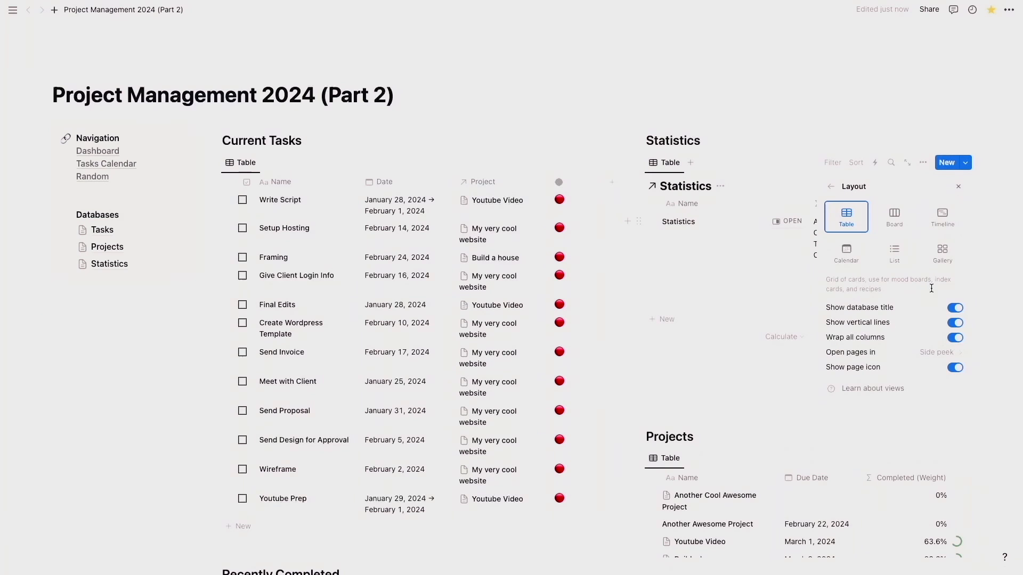
pyautogui.click(942, 253)
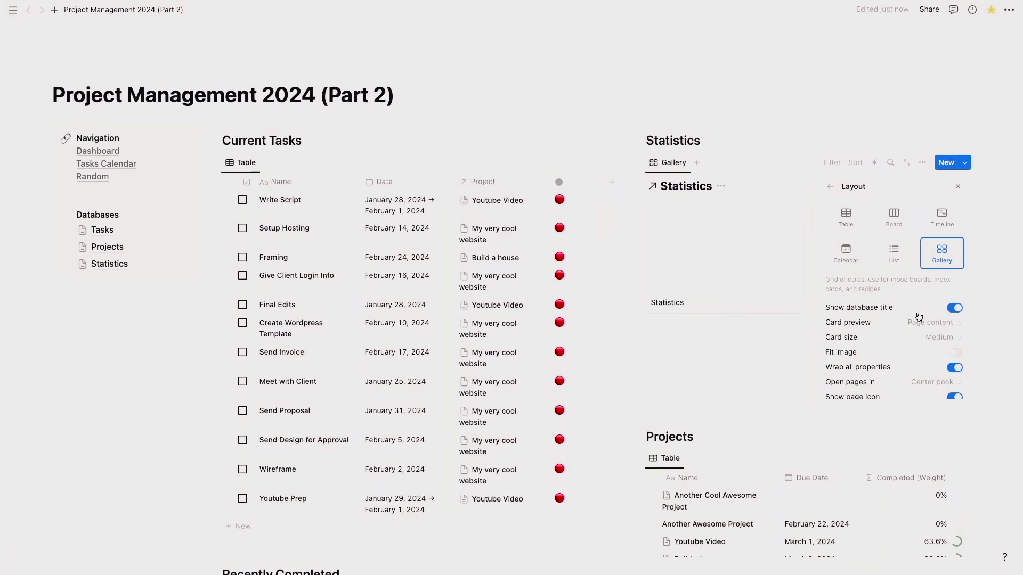
pyautogui.click(954, 309)
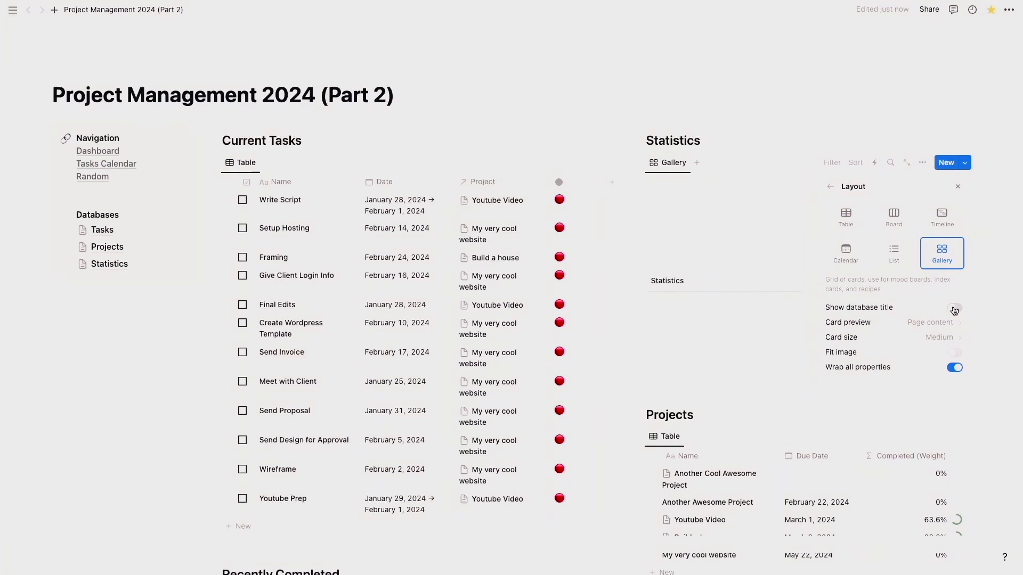
# - Set the gallery's card preview to None and enlarge its card size
pyautogui.scroll(-2, 921, 314)
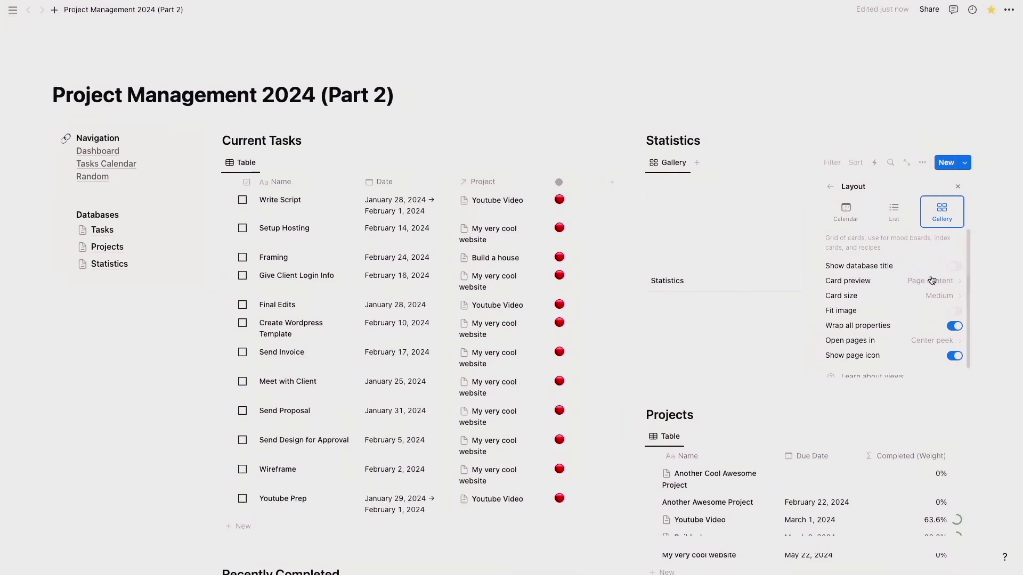
pyautogui.click(932, 281)
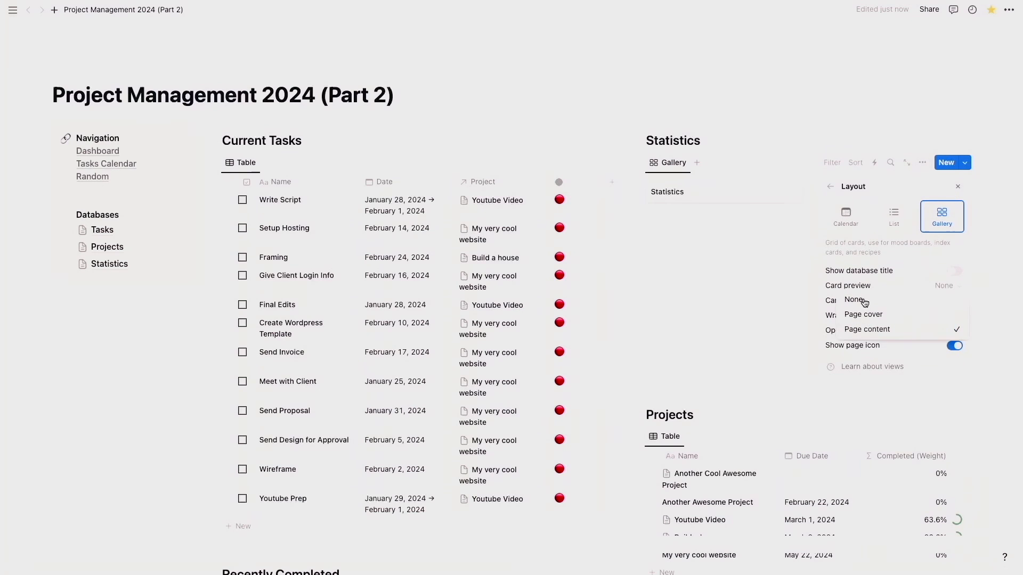
pyautogui.click(854, 299)
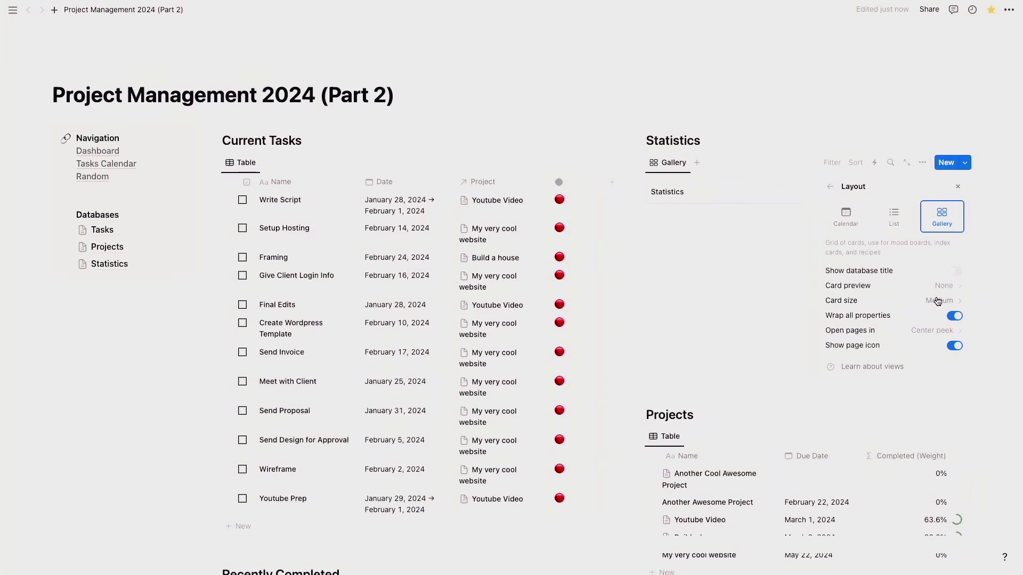
pyautogui.click(938, 301)
pyautogui.click(866, 351)
pyautogui.click(831, 186)
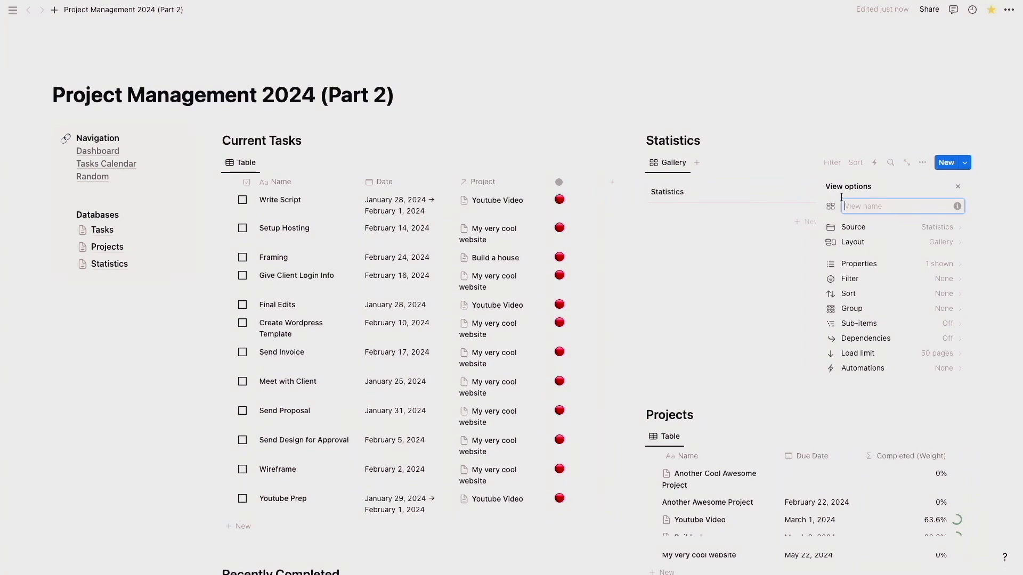
# - Show the Output property on the Statistics gallery card and close the view options
pyautogui.click(946, 266)
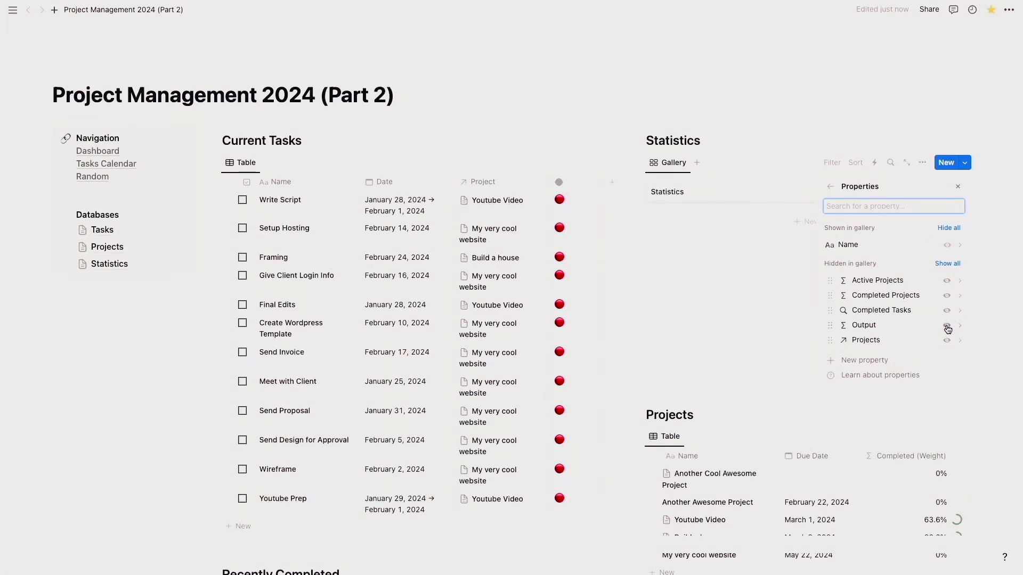
pyautogui.click(946, 326)
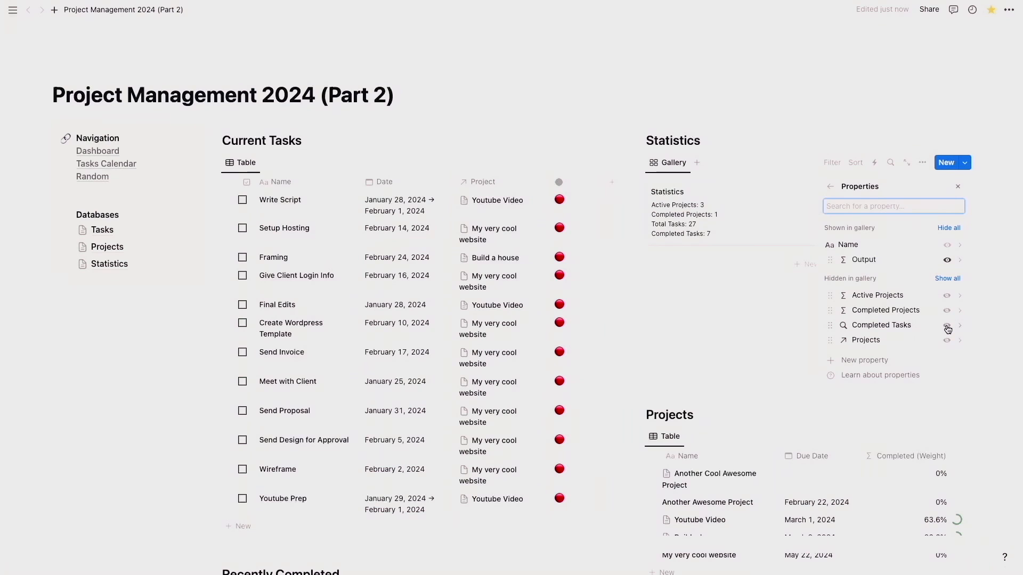
pyautogui.click(698, 299)
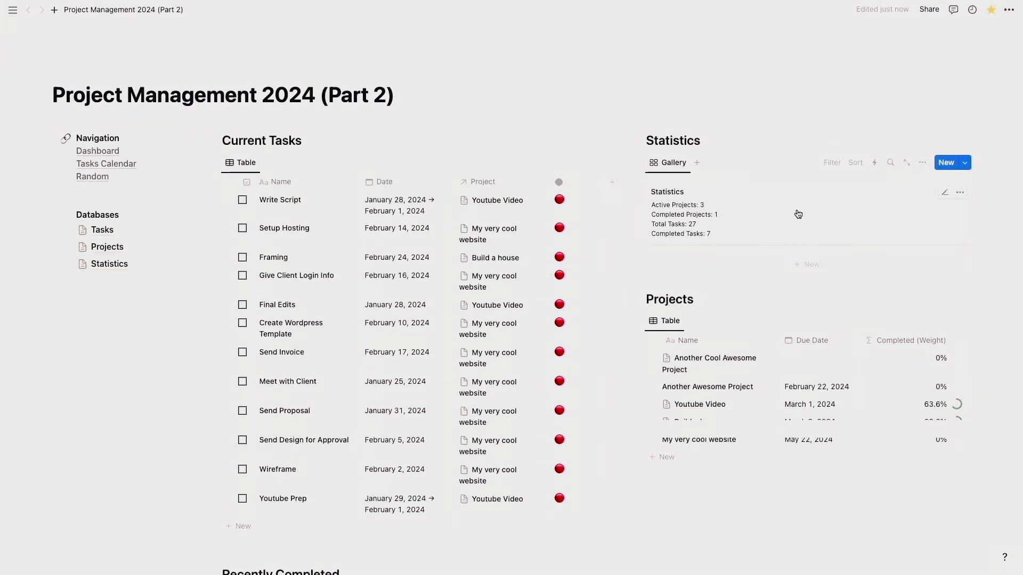
# - Open the Statistics card's Output formula, wrap "Active Projects: " in parentheses followed by .style("b"), and save it
pyautogui.click(797, 213)
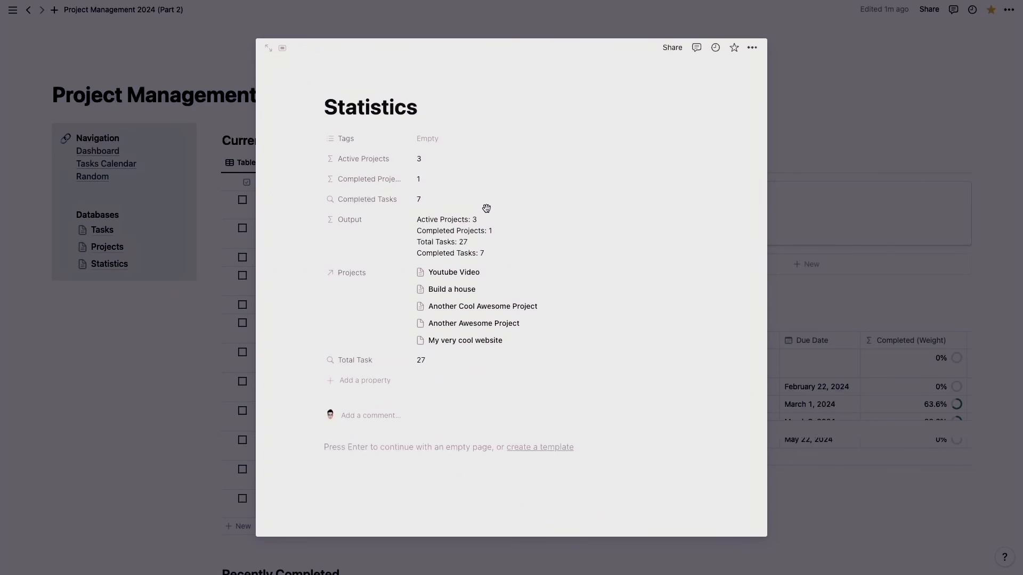
pyautogui.click(478, 230)
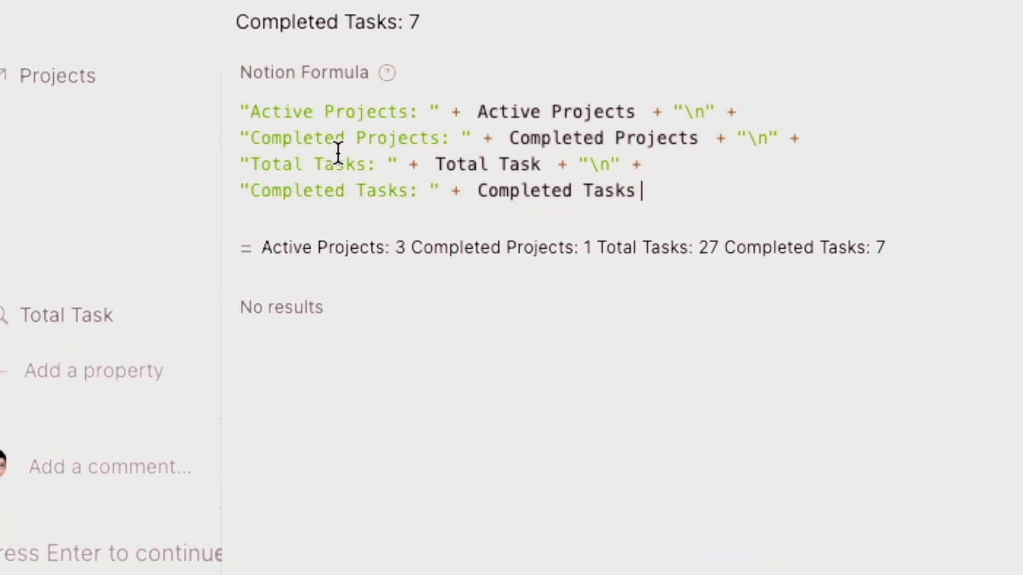
pyautogui.doubleClick(370, 112)
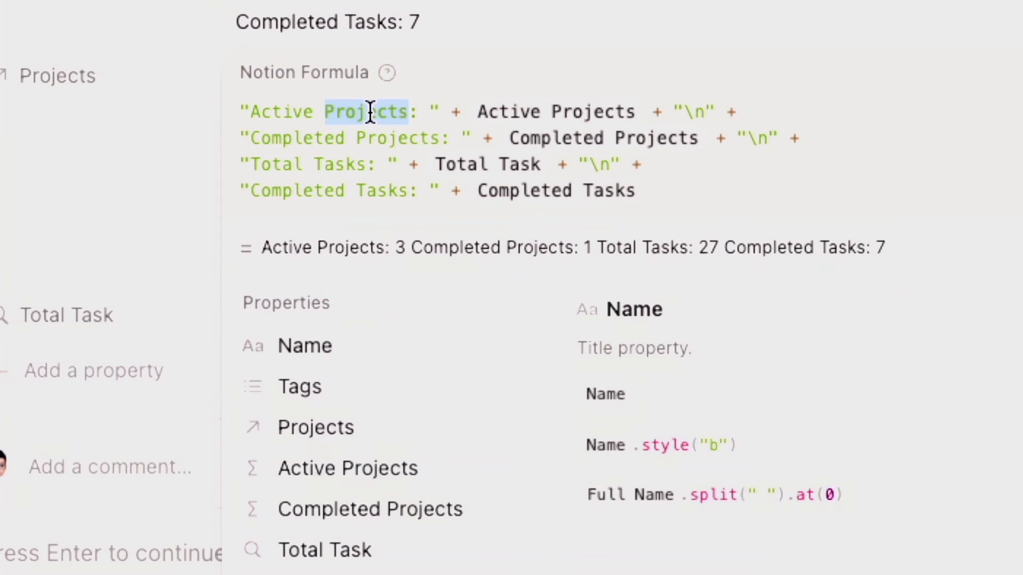
pyautogui.click(275, 113)
pyautogui.click(240, 113)
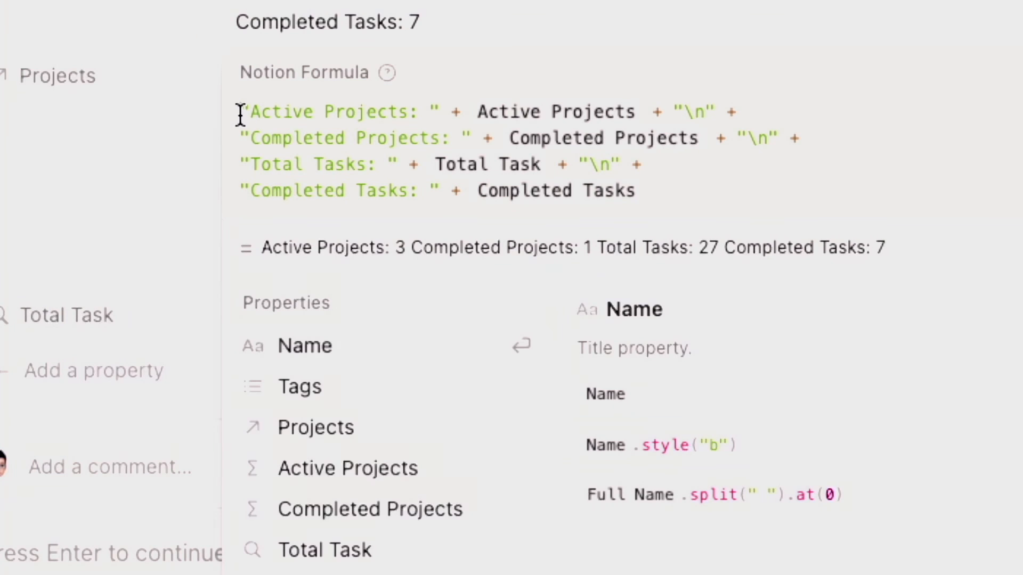
pyautogui.write('(')
pyautogui.click(449, 109)
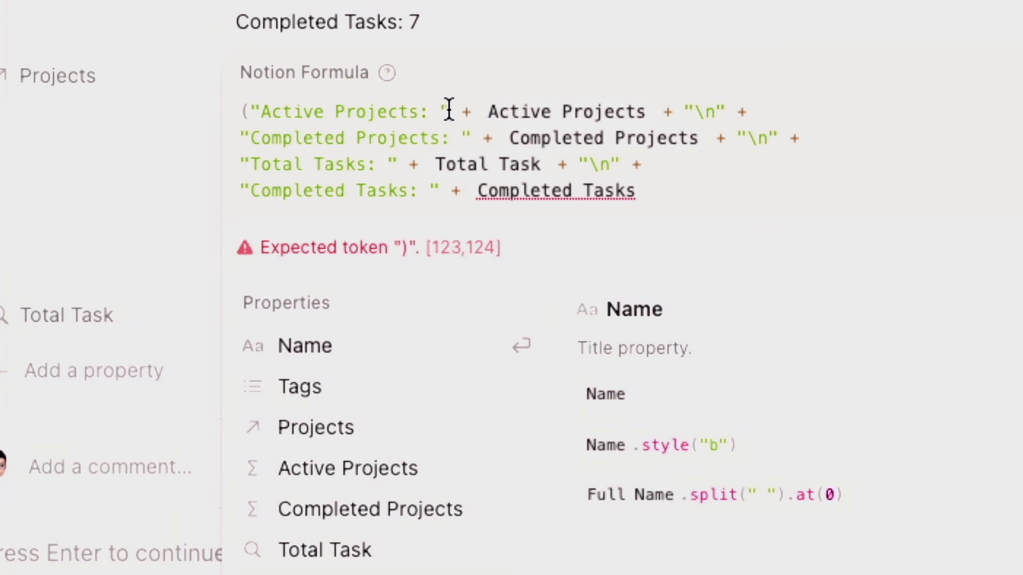
pyautogui.write(')')
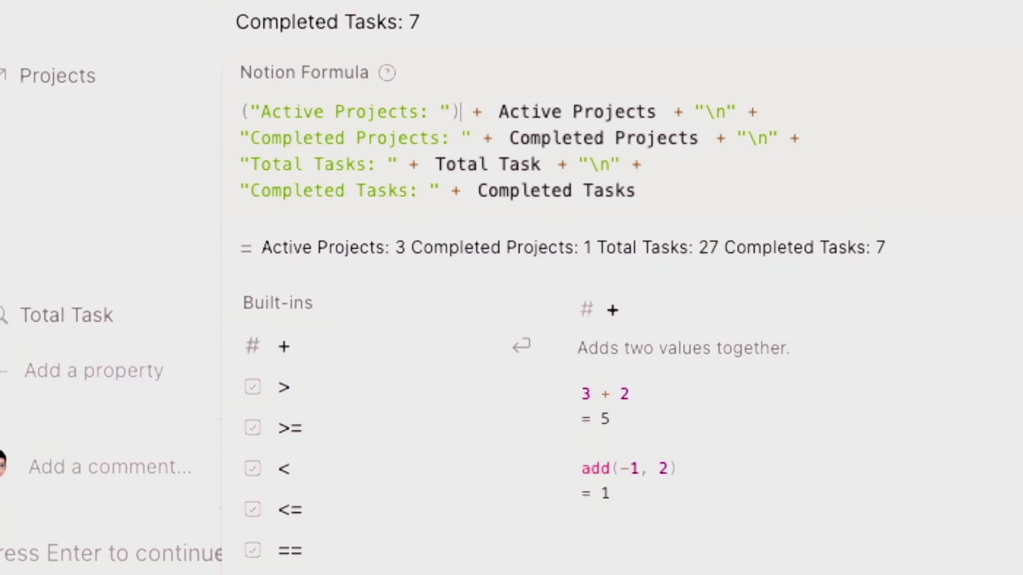
pyautogui.write('.st')
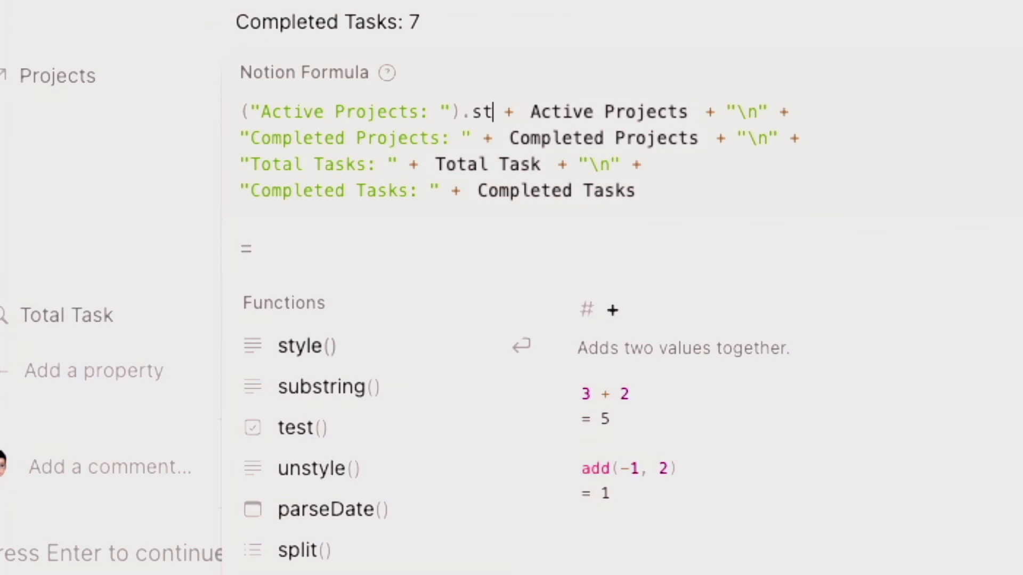
pyautogui.press('Return')
pyautogui.write('"b"')
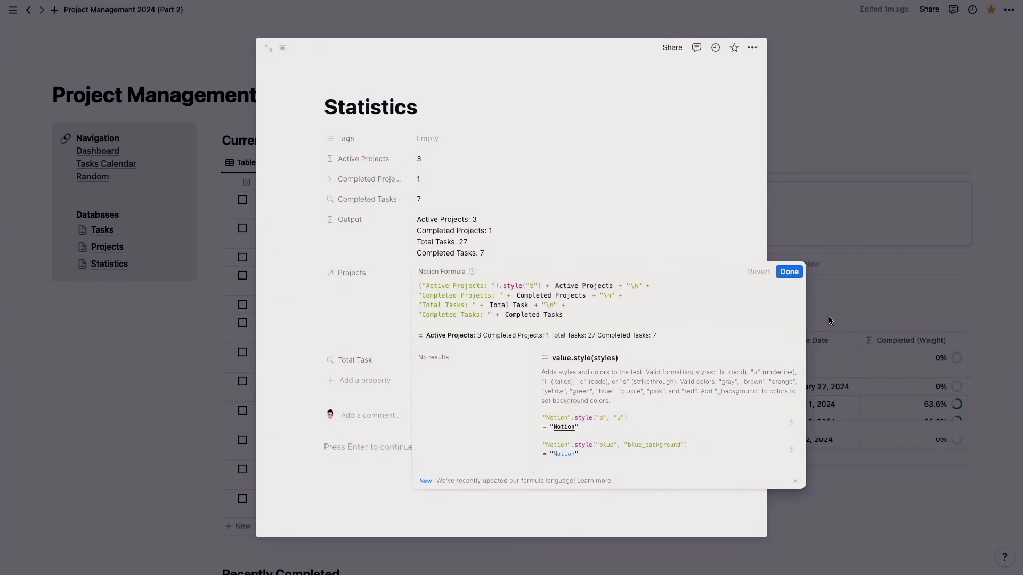
pyautogui.click(789, 271)
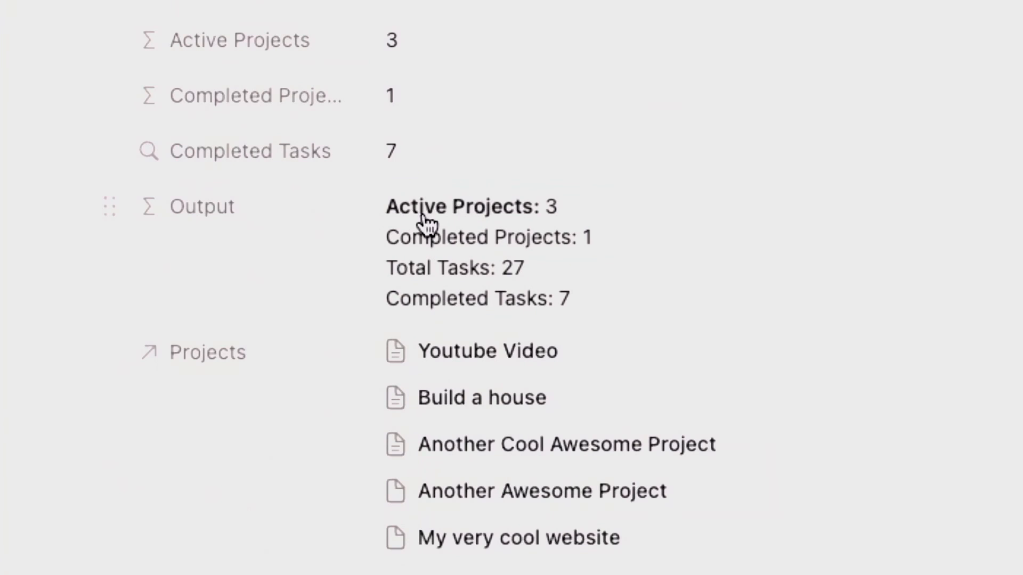
# - Reopen the Output formula and bold the "Completed Projects: " label with parentheses and .style("b")
pyautogui.click(451, 246)
pyautogui.click(392, 414)
pyautogui.write('(')
pyautogui.click(633, 415)
pyautogui.write(').style("b")')
# - Bold the "Total Tasks: " and "Completed Tasks: " labels with parentheses and .style("b"), and save the Output formula
pyautogui.click(392, 441)
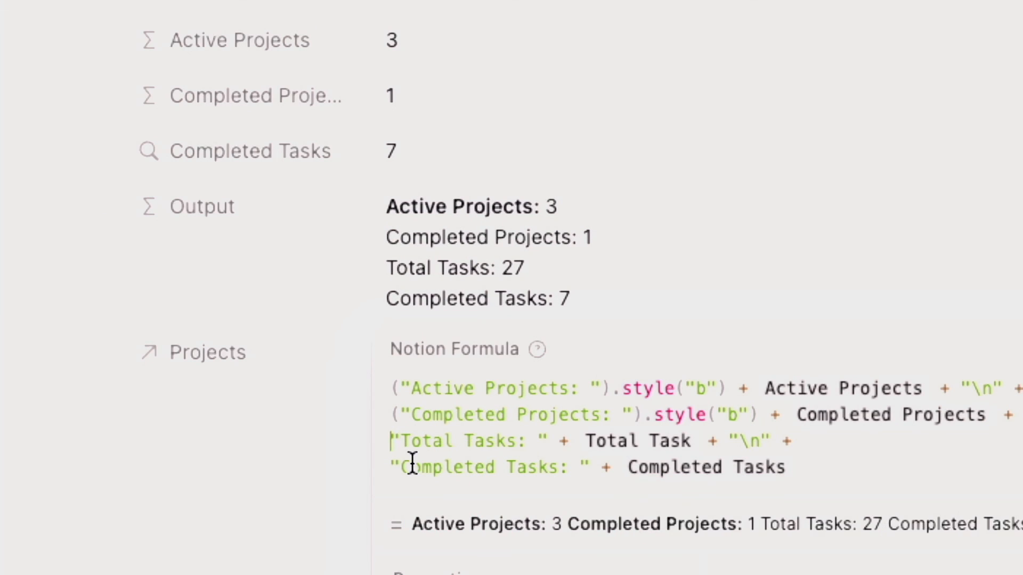
pyautogui.write('(')
pyautogui.click(560, 441)
pyautogui.write(').style("b")')
pyautogui.click(393, 467)
pyautogui.write('(')
pyautogui.click(602, 467)
pyautogui.write(').style("b")')
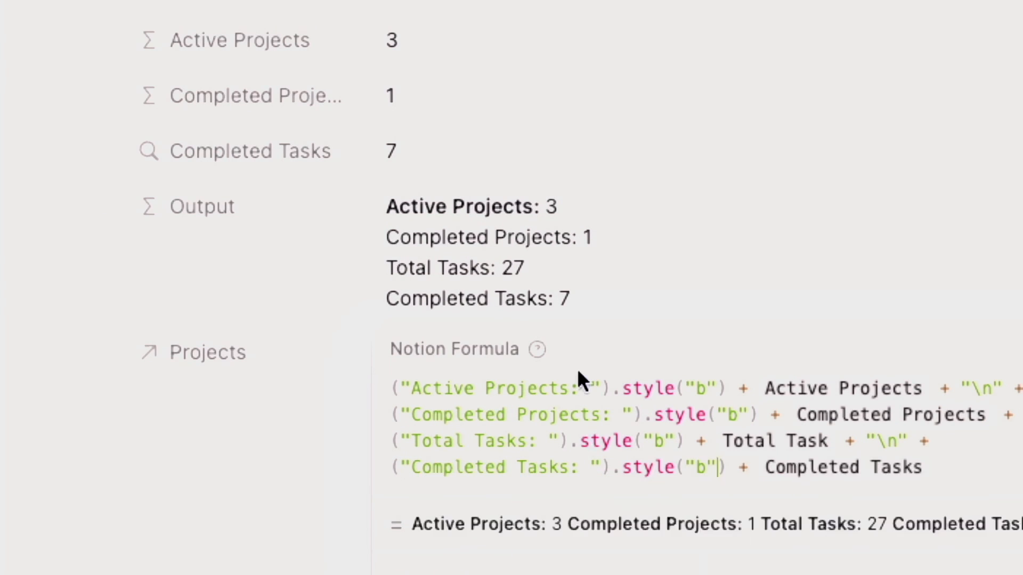
pyautogui.click(671, 28)
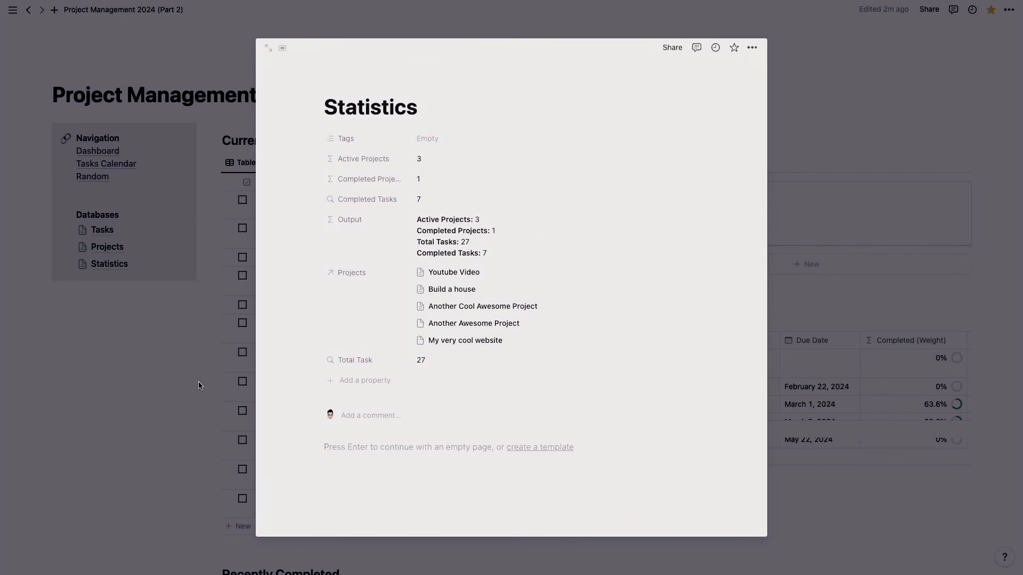
# - Close the Statistics page and group the dashboard's Projects table by Status
pyautogui.click(165, 385)
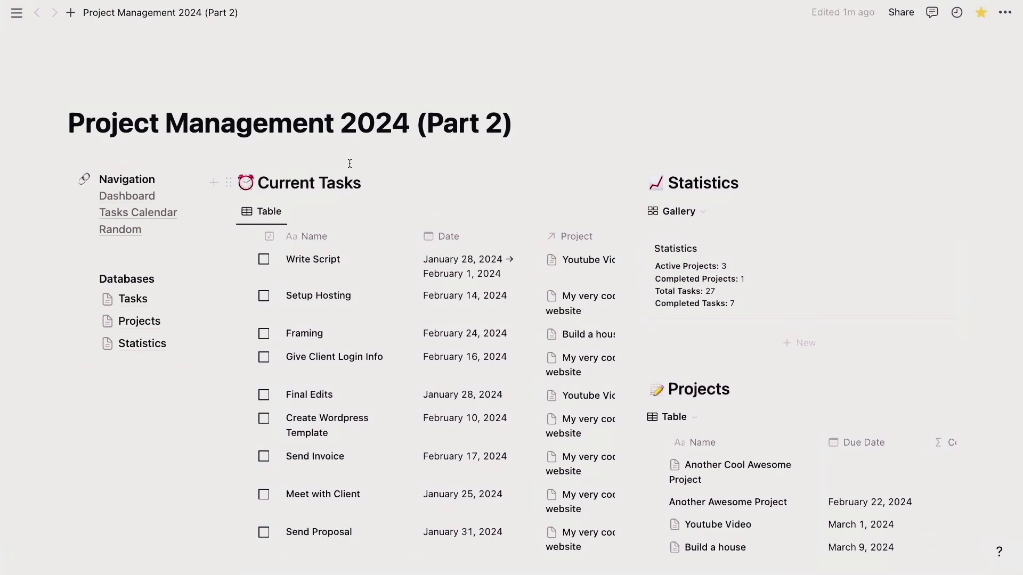
pyautogui.scroll(-5, 625, 172)
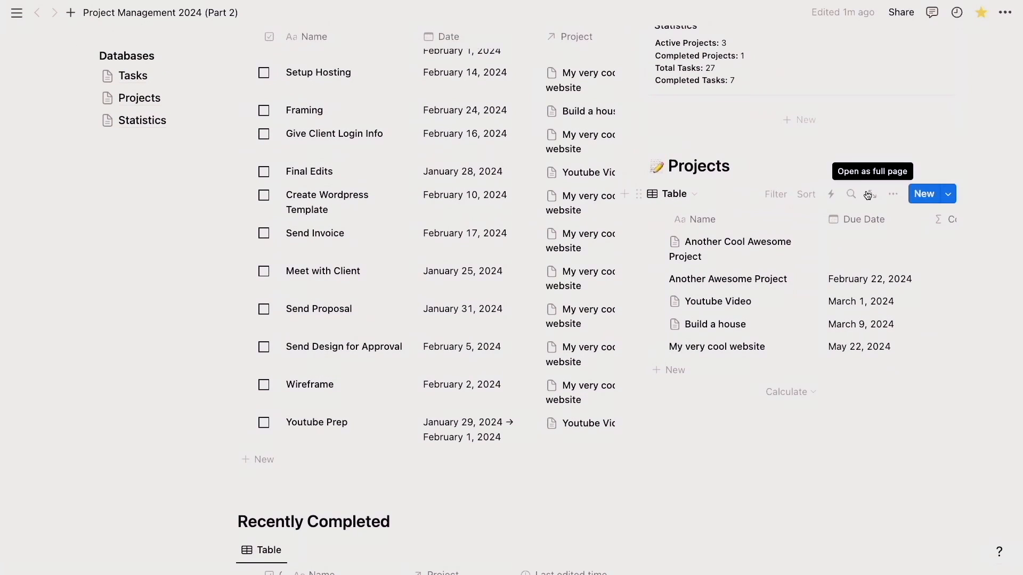
pyautogui.click(893, 194)
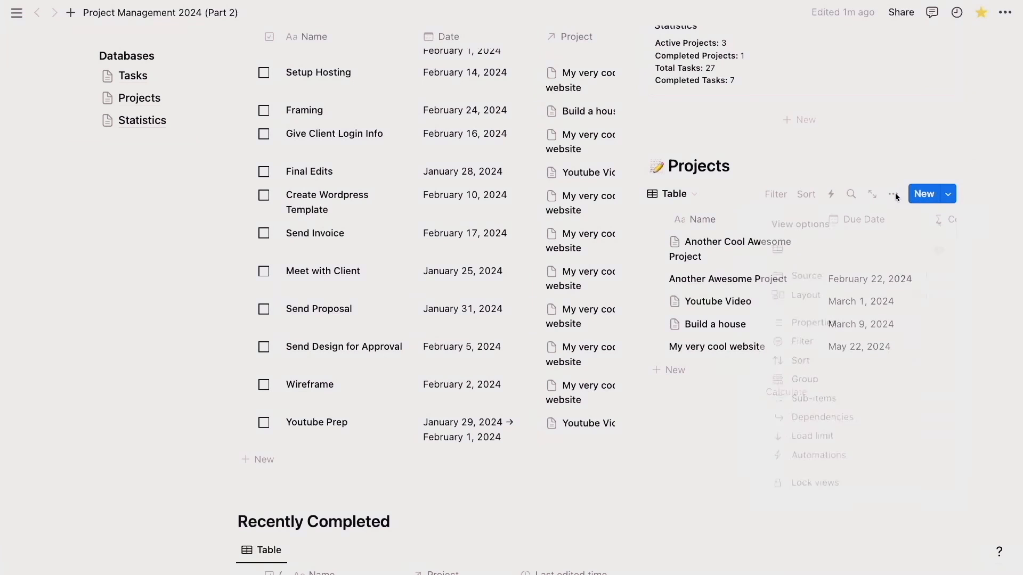
pyautogui.click(821, 380)
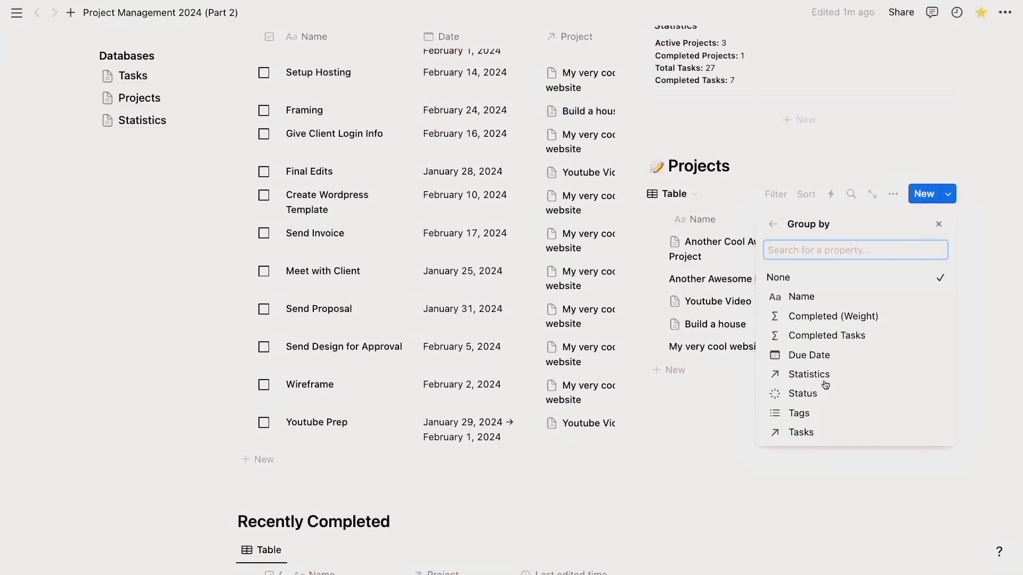
pyautogui.click(805, 395)
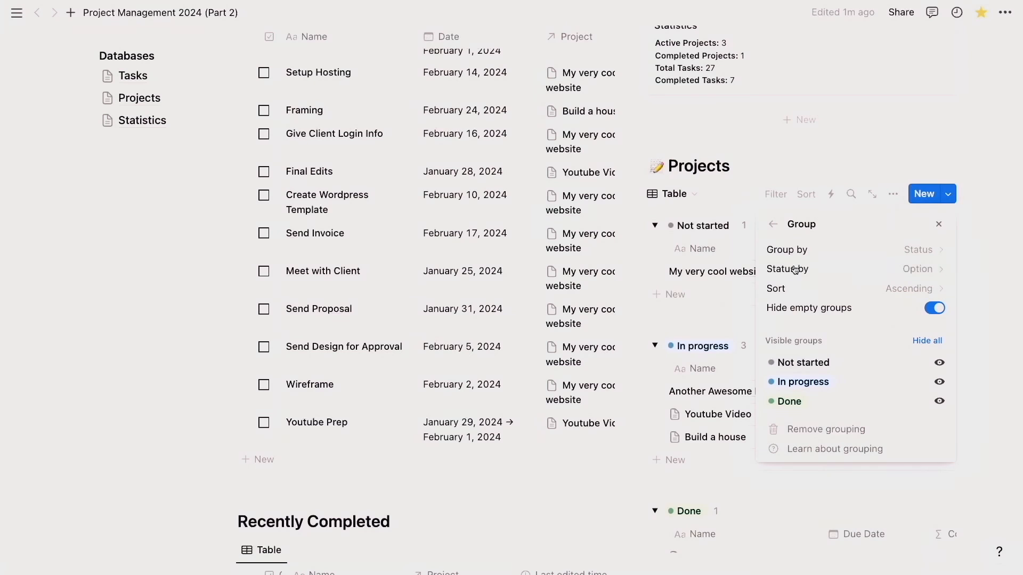
# - Set the Projects table's group sorting to Manual, move In progress above Done, and close the view options
pyautogui.click(915, 293)
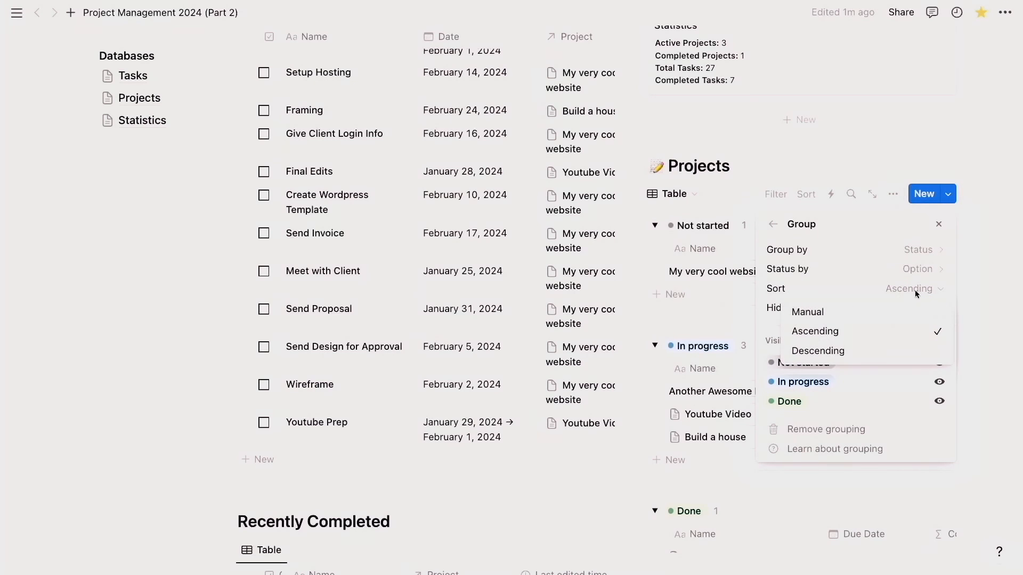
pyautogui.click(824, 316)
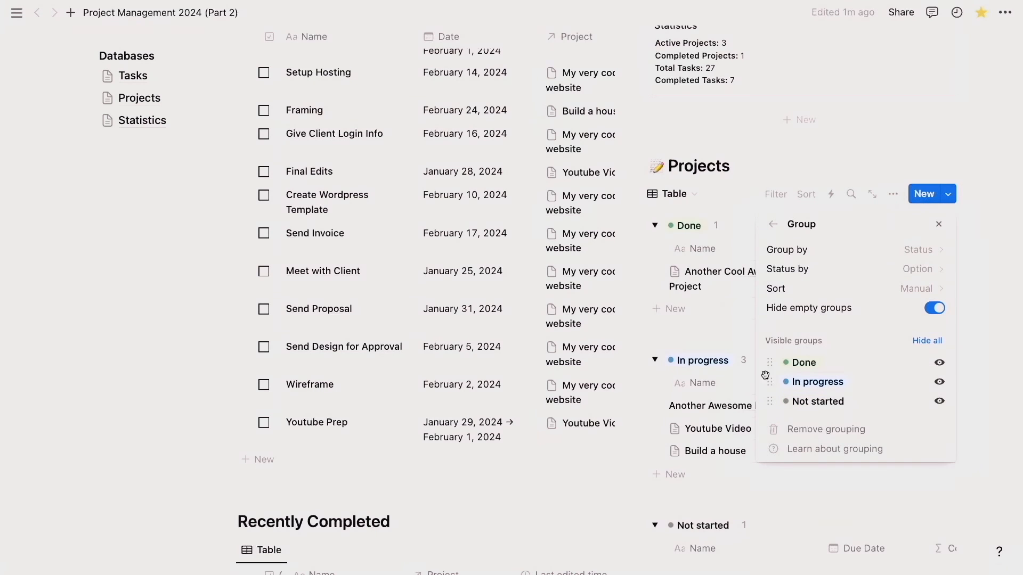
pyautogui.moveTo(770, 385); pyautogui.dragTo(770, 363)
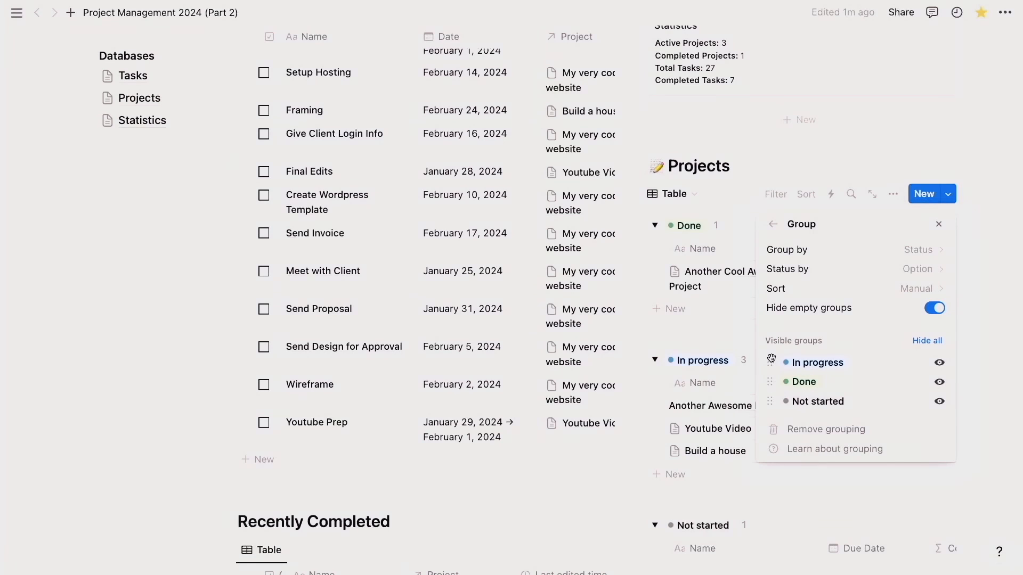
pyautogui.click(138, 335)
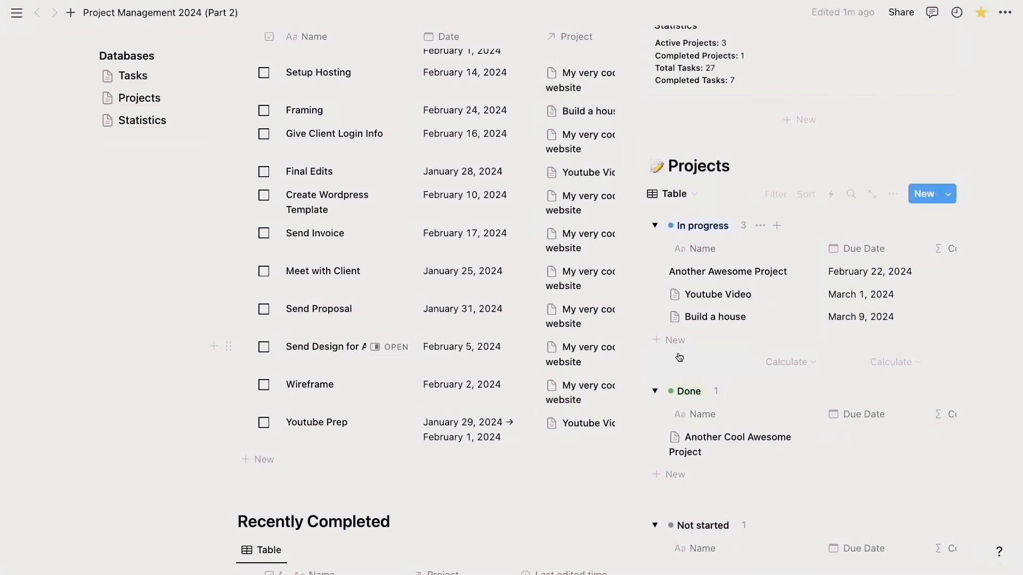
pyautogui.scroll(-5, 746, 368)
pyautogui.scroll(-2, 745, 375)
pyautogui.scroll(1, 745, 372)
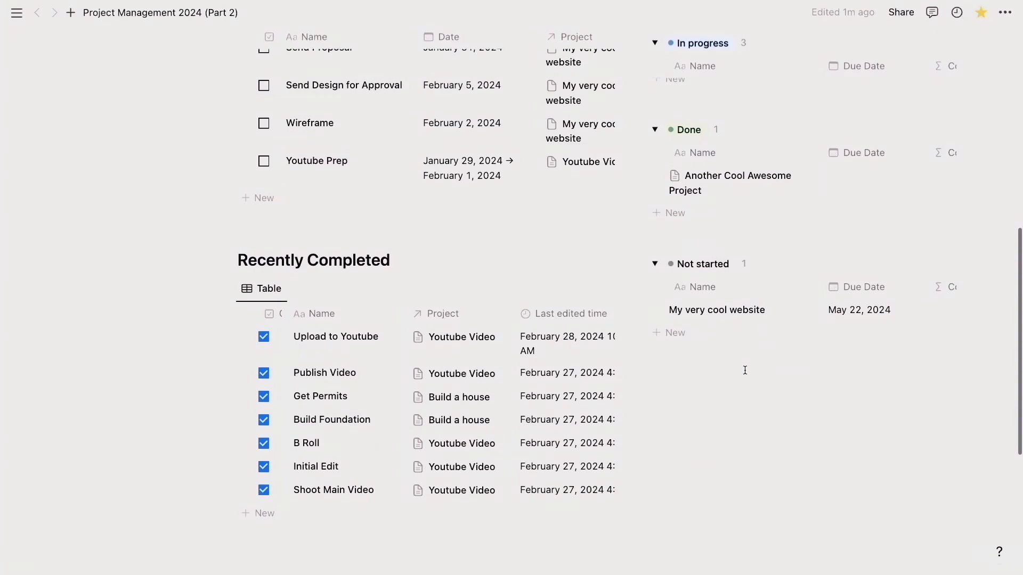
pyautogui.scroll(10, 749, 376)
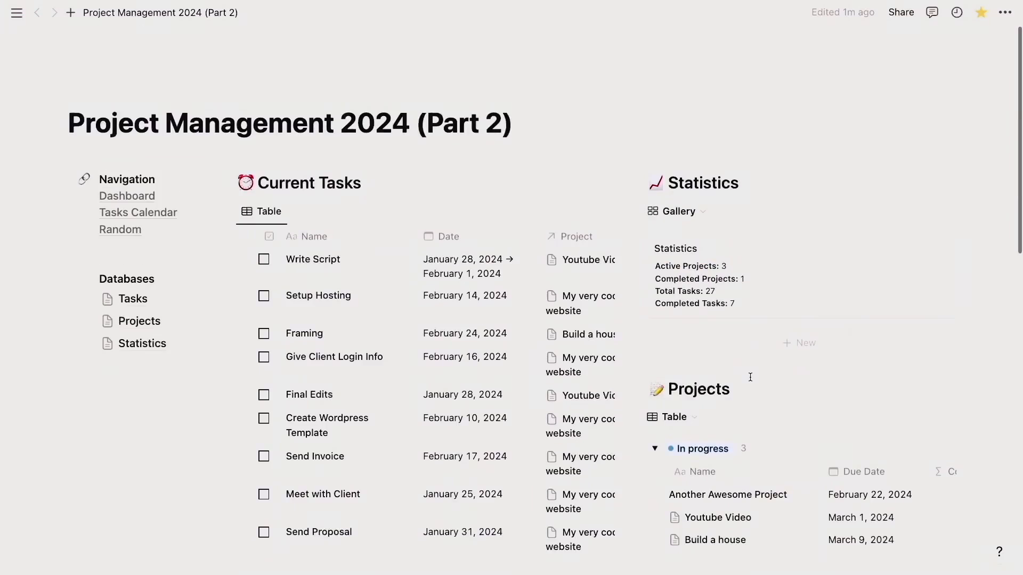